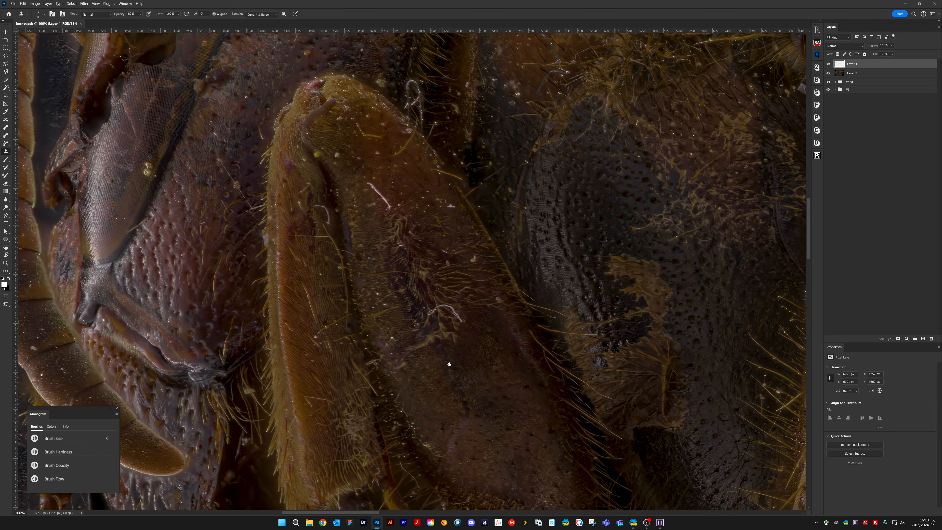
Clone out the bright specks on the smooth orange-brown upper part of the hornet's leg at brush size 10
{"action": "key", "text": "ctrl+plus"}
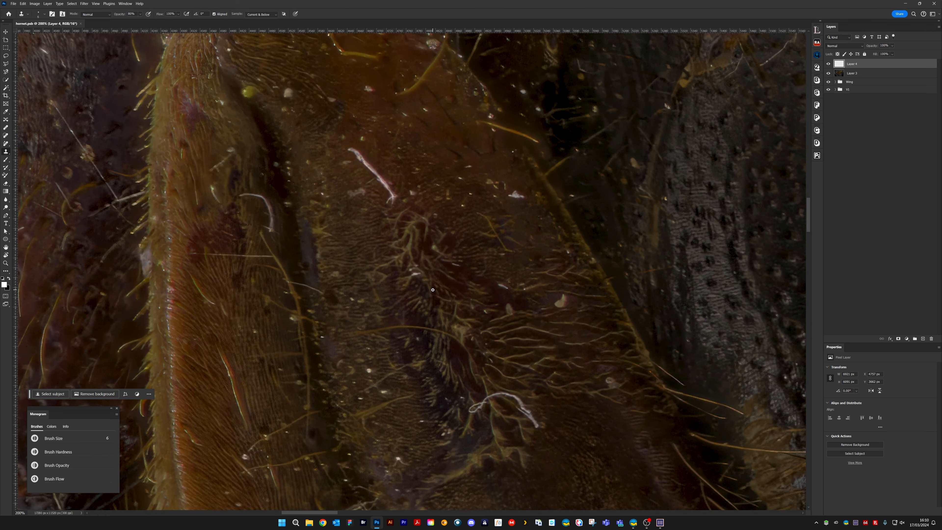
{"action": "left_click_drag", "start_coordinate": [400, 185], "coordinate": [379, 244]}
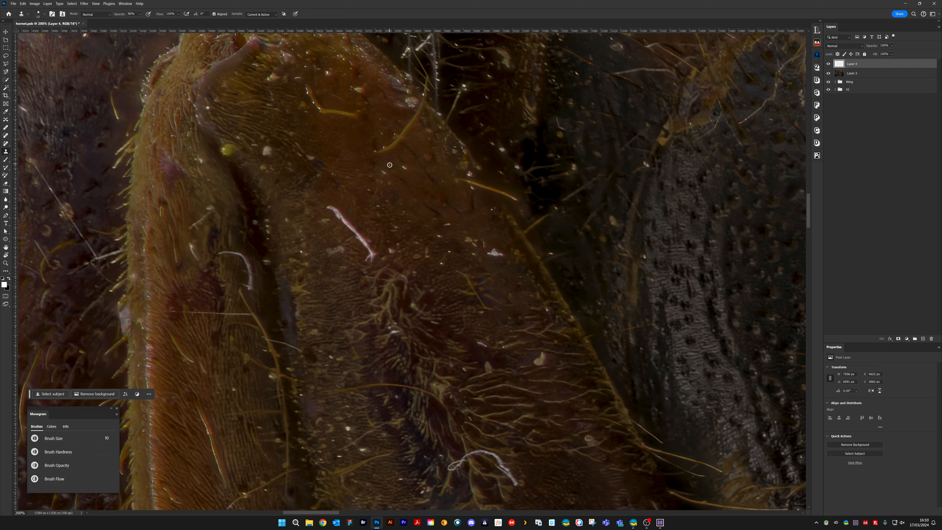
{"action": "left_click_drag", "start_coordinate": [389, 164], "coordinate": [381, 240]}
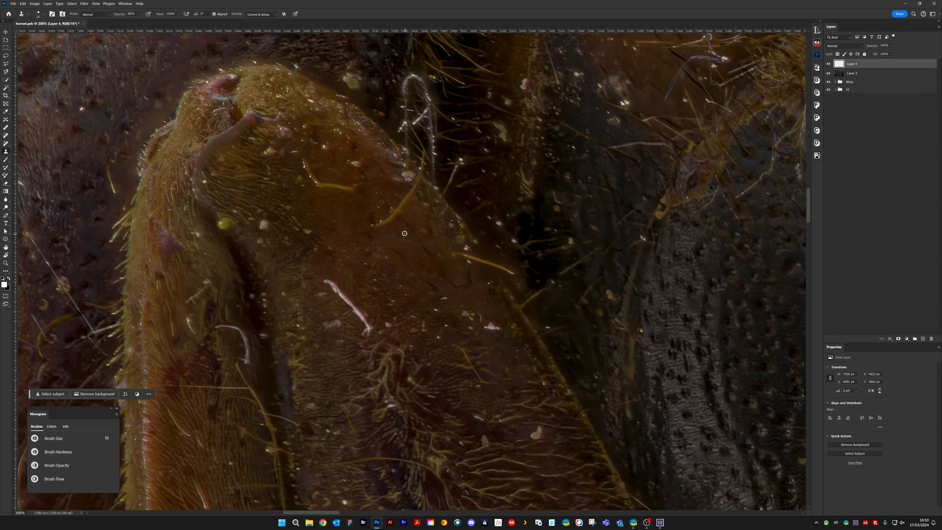
{"action": "left_click_drag", "start_coordinate": [401, 220], "coordinate": [376, 248]}
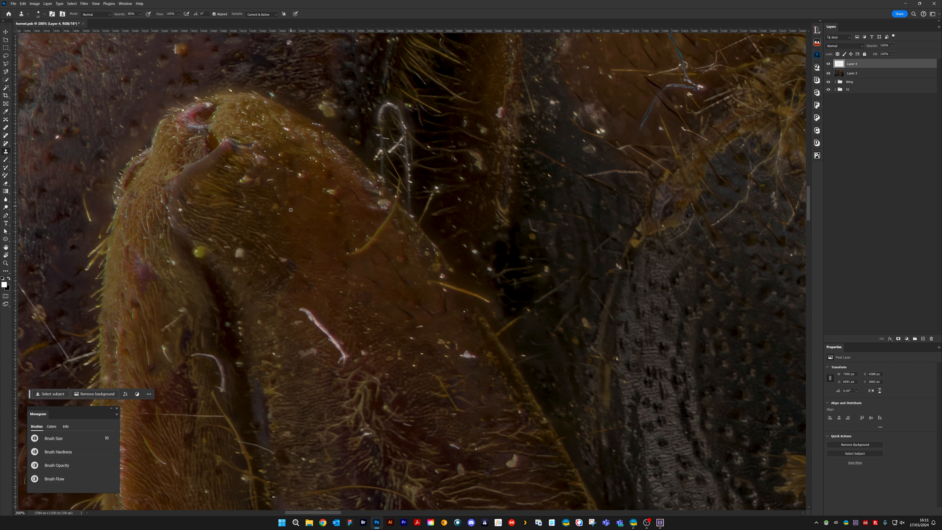
Clone clean texture over the small bright specks near the upper centre of the leg, adjusting the brush size to each spot
{"action": "key", "text": "ctrl+plus"}
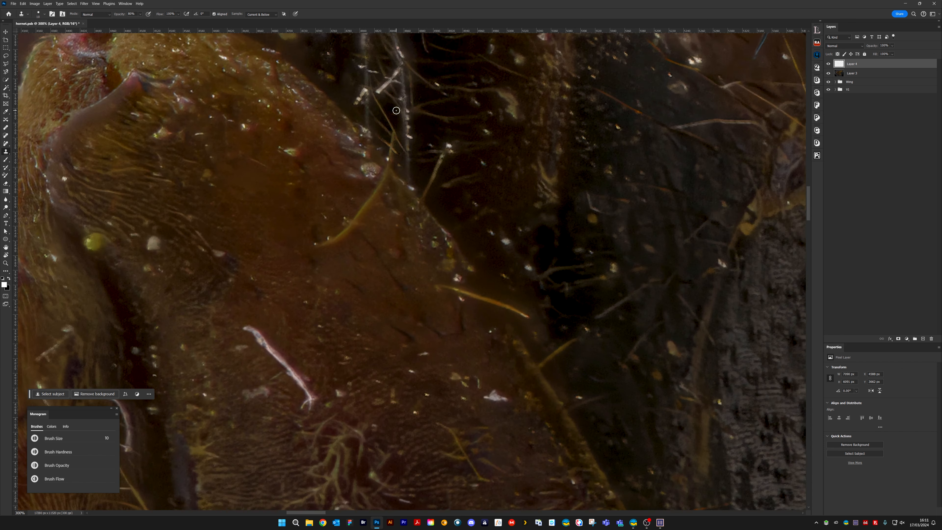
{"action": "left_click_drag", "start_coordinate": [248, 214], "coordinate": [384, 301]}
{"action": "left_click", "coordinate": [347, 226], "text": "alt"}
{"action": "left_click", "coordinate": [343, 231]}
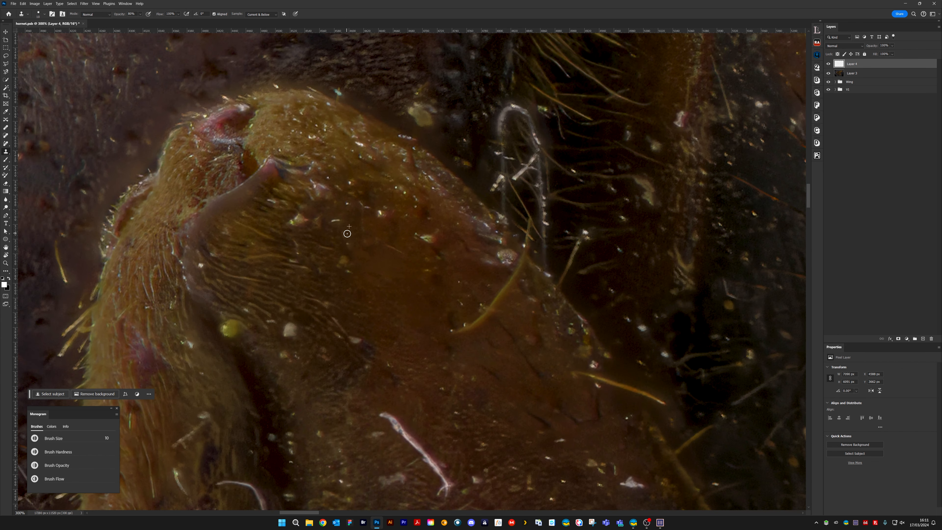
{"action": "left_click", "coordinate": [348, 243]}
{"action": "key", "text": "bracketleft"}
{"action": "key", "text": "bracketleft"}
{"action": "key", "text": "bracketleft"}
{"action": "key", "text": "bracketleft"}
{"action": "left_click", "coordinate": [340, 236], "text": "alt"}
{"action": "left_click", "coordinate": [336, 221]}
Retouch the remaining blemishes on the leg's upper middle with a larger and a finer clone brush
{"action": "key", "text": "bracketright"}
{"action": "key", "text": "bracketright"}
{"action": "key", "text": "bracketright"}
{"action": "key", "text": "bracketright"}
{"action": "key", "text": "bracketright"}
{"action": "key", "text": "bracketright"}
{"action": "key", "text": "bracketright"}
{"action": "left_click", "coordinate": [365, 305], "text": "alt"}
{"action": "left_click", "coordinate": [348, 237]}
{"action": "key", "text": "bracketleft"}
{"action": "key", "text": "bracketleft"}
{"action": "key", "text": "bracketleft"}
{"action": "key", "text": "bracketleft"}
{"action": "key", "text": "bracketleft"}
{"action": "mouse_move", "coordinate": [416, 236]}
{"action": "left_mouse_down"}
{"action": "mouse_move", "coordinate": [387, 245]}
{"action": "mouse_move", "coordinate": [403, 261]}
{"action": "left_mouse_up"}
Clone dark skin texture over the pale yellow blob just above the leg's sloping upper edge
{"action": "mouse_move", "coordinate": [293, 90]}
{"action": "left_mouse_down"}
{"action": "mouse_move", "coordinate": [381, 180]}
{"action": "mouse_move", "coordinate": [409, 234]}
{"action": "left_mouse_up"}
{"action": "key", "text": "bracketright"}
{"action": "key", "text": "bracketright"}
{"action": "key", "text": "bracketright"}
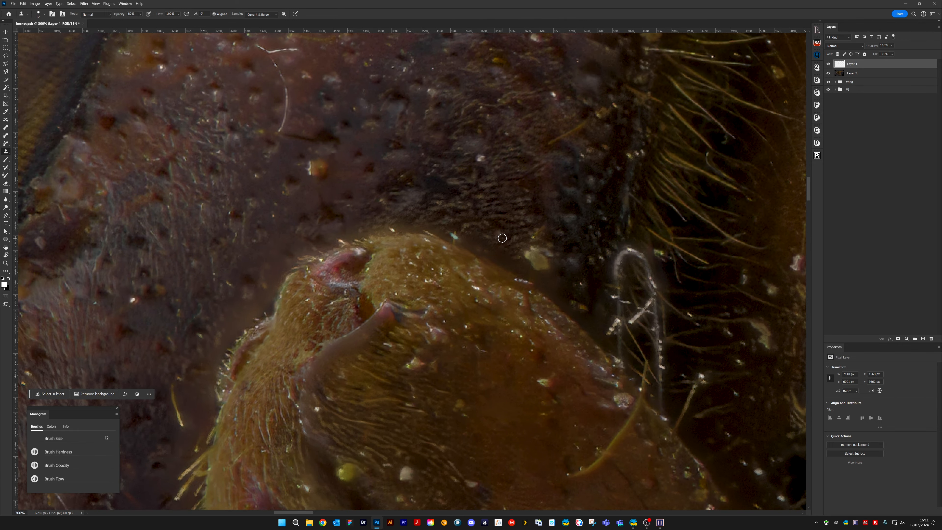
{"action": "left_click", "coordinate": [536, 212], "text": "alt"}
{"action": "key", "text": "bracketright"}
{"action": "key", "text": "bracketright"}
{"action": "key", "text": "bracketright"}
{"action": "mouse_move", "coordinate": [539, 249]}
{"action": "left_mouse_down"}
{"action": "mouse_move", "coordinate": [544, 274]}
{"action": "mouse_move", "coordinate": [533, 241]}
{"action": "mouse_move", "coordinate": [542, 211]}
{"action": "mouse_move", "coordinate": [533, 209]}
{"action": "mouse_move", "coordinate": [540, 225]}
{"action": "mouse_move", "coordinate": [517, 216]}
{"action": "left_mouse_up"}
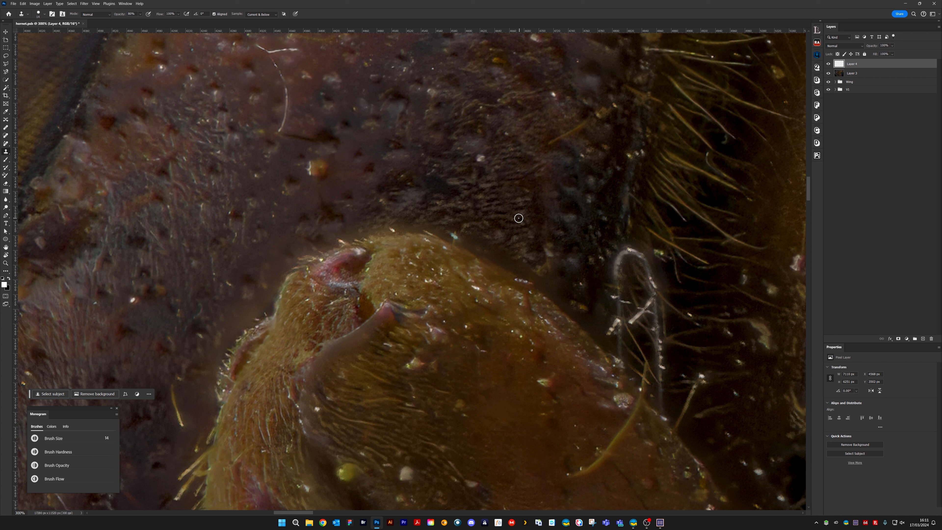
Blend the patched area beside the leg's sloping edge by cloning nearby dark texture with a smaller brush
{"action": "key", "text": "bracketleft"}
{"action": "key", "text": "bracketleft"}
{"action": "left_click_drag", "start_coordinate": [526, 260], "coordinate": [518, 272]}
{"action": "key", "text": "bracketleft"}
{"action": "key", "text": "bracketleft"}
{"action": "key", "text": "bracketleft"}
{"action": "key", "text": "bracketleft"}
{"action": "left_click_drag", "start_coordinate": [537, 271], "coordinate": [547, 280]}
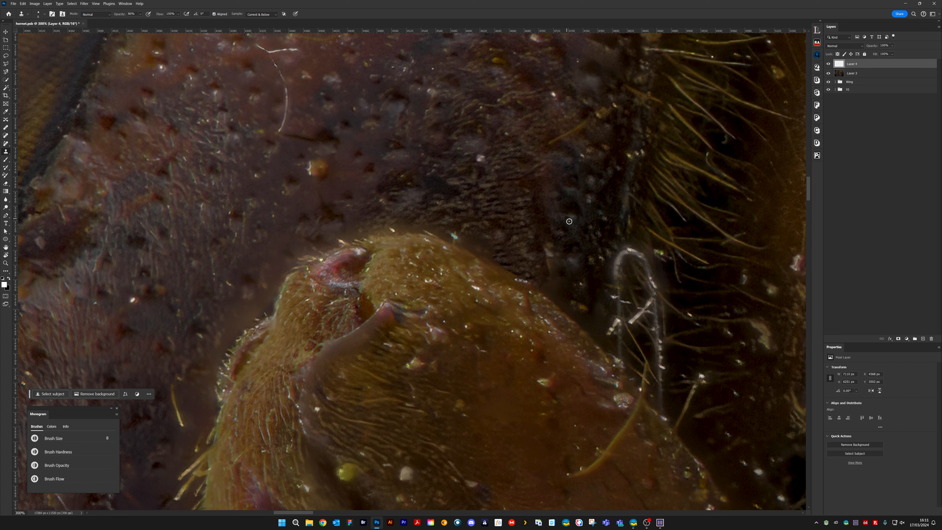
Clone out specks on the dark textured surface between the leg's edge and the looped white fibre
{"action": "mouse_move", "coordinate": [549, 245]}
{"action": "left_mouse_down"}
{"action": "mouse_move", "coordinate": [549, 275]}
{"action": "mouse_move", "coordinate": [548, 223]}
{"action": "mouse_move", "coordinate": [546, 255]}
{"action": "left_mouse_up"}
{"action": "left_click", "coordinate": [546, 229], "text": "alt"}
{"action": "key", "text": "bracketleft"}
{"action": "key", "text": "bracketleft"}
{"action": "key", "text": "bracketleft"}
{"action": "key", "text": "bracketright"}
{"action": "key", "text": "bracketright"}
{"action": "key", "text": "bracketright"}
{"action": "left_click", "coordinate": [556, 195], "text": "alt"}
{"action": "left_click", "coordinate": [570, 285]}
{"action": "left_click_drag", "start_coordinate": [558, 285], "coordinate": [579, 309]}
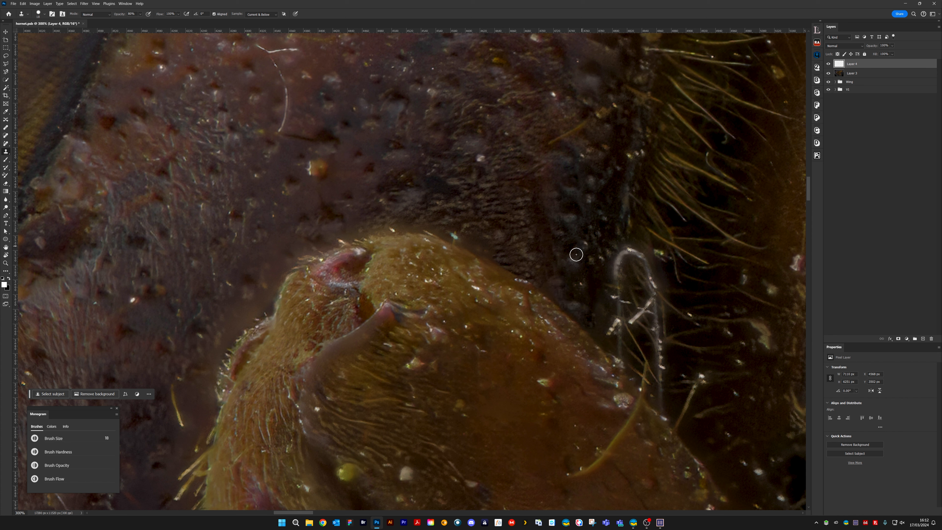
Clean the leg's upper outline with the Clone Stamp, covering the bluish speck and pale bits along the edge
{"action": "key", "text": "bracketleft"}
{"action": "key", "text": "bracketleft"}
{"action": "key", "text": "bracketleft"}
{"action": "left_click", "coordinate": [548, 265], "text": "alt"}
{"action": "mouse_move", "coordinate": [547, 286]}
{"action": "left_mouse_down"}
{"action": "mouse_move", "coordinate": [559, 300]}
{"action": "mouse_move", "coordinate": [552, 288]}
{"action": "left_mouse_up"}
{"action": "key", "text": "["}
{"action": "left_click", "coordinate": [433, 212], "text": "alt"}
{"action": "mouse_move", "coordinate": [429, 228]}
{"action": "left_mouse_down"}
{"action": "mouse_move", "coordinate": [566, 289]}
{"action": "mouse_move", "coordinate": [538, 282]}
{"action": "left_mouse_up"}
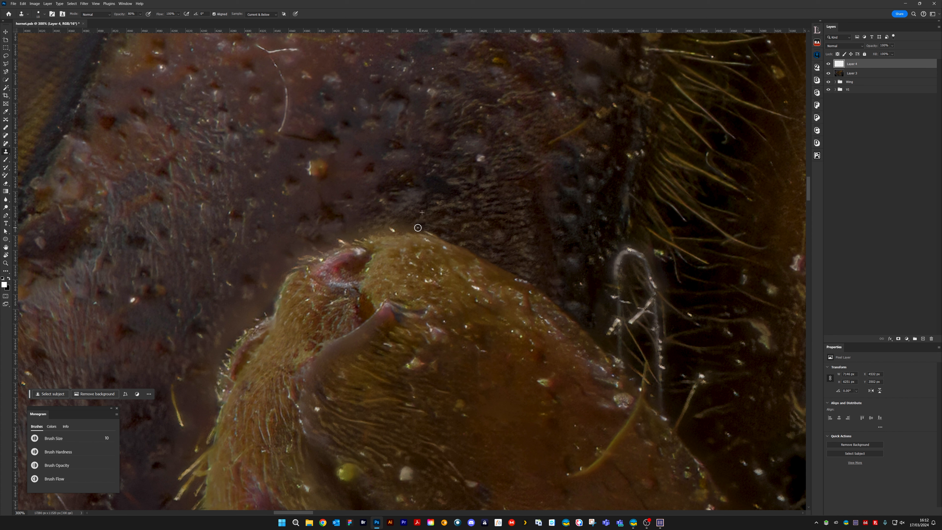
{"action": "left_click_drag", "start_coordinate": [417, 228], "coordinate": [369, 229]}
Clone out the stray golden hair on the dark surface above the leg at brush size 10
{"action": "key", "text": "bracketleft"}
{"action": "key", "text": "bracketleft"}
{"action": "key", "text": "bracketleft"}
{"action": "key", "text": "bracketright"}
{"action": "key", "text": "bracketright"}
{"action": "key", "text": "bracketright"}
{"action": "mouse_move", "coordinate": [604, 115]}
{"action": "left_mouse_down"}
{"action": "mouse_move", "coordinate": [615, 100]}
{"action": "mouse_move", "coordinate": [586, 104]}
{"action": "left_mouse_up"}
{"action": "left_click", "coordinate": [582, 112], "text": "alt"}
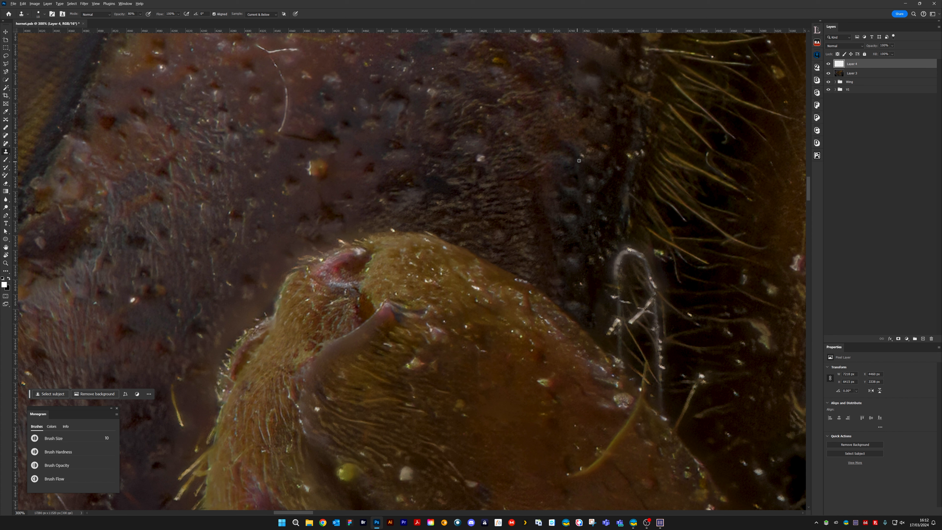
Clone over the pale specks along the dark seam beside the golden hair fringe
{"action": "left_click", "coordinate": [627, 140], "text": "alt"}
{"action": "left_click_drag", "start_coordinate": [627, 158], "coordinate": [642, 153]}
{"action": "left_click", "coordinate": [629, 168], "text": "alt"}
Clone seam and hair texture over the rounded top of the looped white fibre beside the leg
{"action": "mouse_move", "coordinate": [587, 222]}
{"action": "left_mouse_down"}
{"action": "mouse_move", "coordinate": [565, 228]}
{"action": "mouse_move", "coordinate": [477, 213]}
{"action": "mouse_move", "coordinate": [486, 229]}
{"action": "mouse_move", "coordinate": [515, 192]}
{"action": "left_mouse_up"}
{"action": "key", "text": "bracketright"}
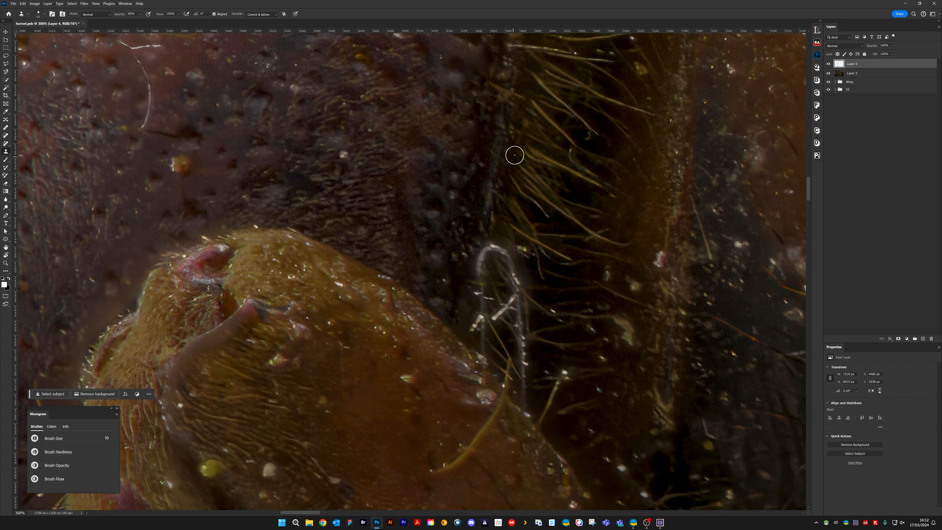
{"action": "left_click", "coordinate": [515, 142], "text": "alt"}
{"action": "key", "text": "bracketleft"}
{"action": "key", "text": "bracketleft"}
{"action": "key", "text": "bracketleft"}
{"action": "key", "text": "bracketleft"}
{"action": "key", "text": "bracketleft"}
{"action": "key", "text": "bracketleft"}
{"action": "mouse_move", "coordinate": [487, 258]}
{"action": "left_mouse_down"}
{"action": "mouse_move", "coordinate": [494, 244]}
{"action": "mouse_move", "coordinate": [509, 272]}
{"action": "mouse_move", "coordinate": [500, 252]}
{"action": "mouse_move", "coordinate": [484, 264]}
{"action": "mouse_move", "coordinate": [482, 251]}
{"action": "mouse_move", "coordinate": [463, 329]}
{"action": "mouse_move", "coordinate": [469, 285]}
{"action": "left_mouse_up"}
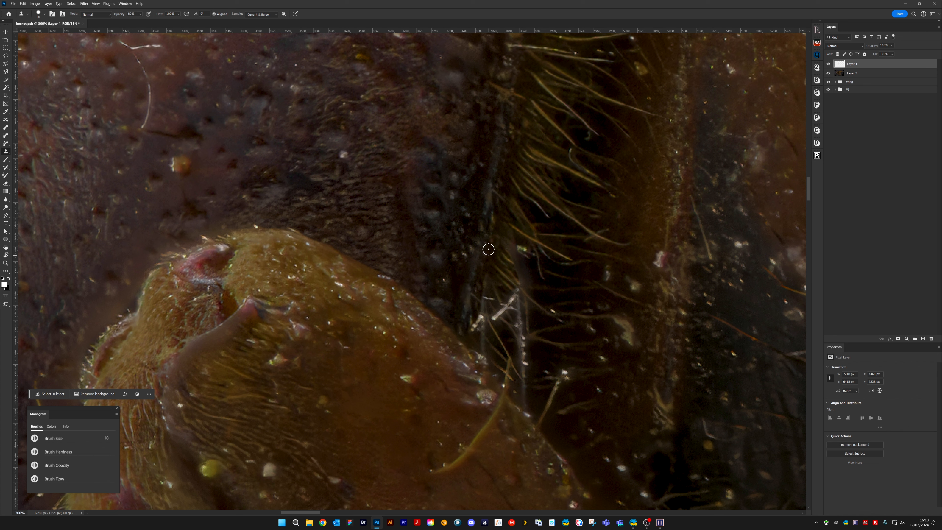
Clone dark texture with a smaller brush over the fibre loop's remains along the seam's leg side
{"action": "key", "text": "bracketleft"}
{"action": "key", "text": "bracketleft"}
{"action": "key", "text": "bracketleft"}
{"action": "key", "text": "bracketleft"}
{"action": "key", "text": "bracketleft"}
{"action": "key", "text": "bracketleft"}
{"action": "key", "text": "bracketleft"}
{"action": "key", "text": "bracketleft"}
{"action": "left_click_drag", "start_coordinate": [467, 204], "coordinate": [468, 218]}
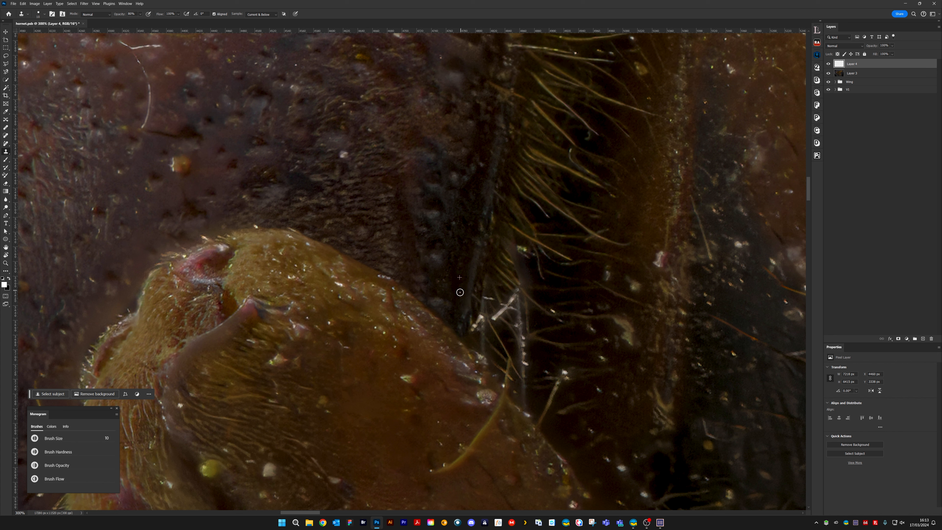
Clone golden hairs over the crossed white debris and the fibre's lower strand at brush size 22
{"action": "key", "text": "bracketright"}
{"action": "key", "text": "bracketright"}
{"action": "key", "text": "bracketright"}
{"action": "key", "text": "bracketright"}
{"action": "key", "text": "bracketright"}
{"action": "key", "text": "bracketright"}
{"action": "key", "text": "bracketright"}
{"action": "key", "text": "bracketright"}
{"action": "key", "text": "bracketright"}
{"action": "key", "text": "bracketright"}
{"action": "key", "text": "bracketright"}
{"action": "key", "text": "bracketright"}
{"action": "mouse_move", "coordinate": [497, 301]}
{"action": "left_mouse_down"}
{"action": "mouse_move", "coordinate": [516, 346]}
{"action": "mouse_move", "coordinate": [508, 342]}
{"action": "mouse_move", "coordinate": [526, 395]}
{"action": "mouse_move", "coordinate": [491, 341]}
{"action": "mouse_move", "coordinate": [494, 292]}
{"action": "mouse_move", "coordinate": [506, 380]}
{"action": "left_mouse_up"}
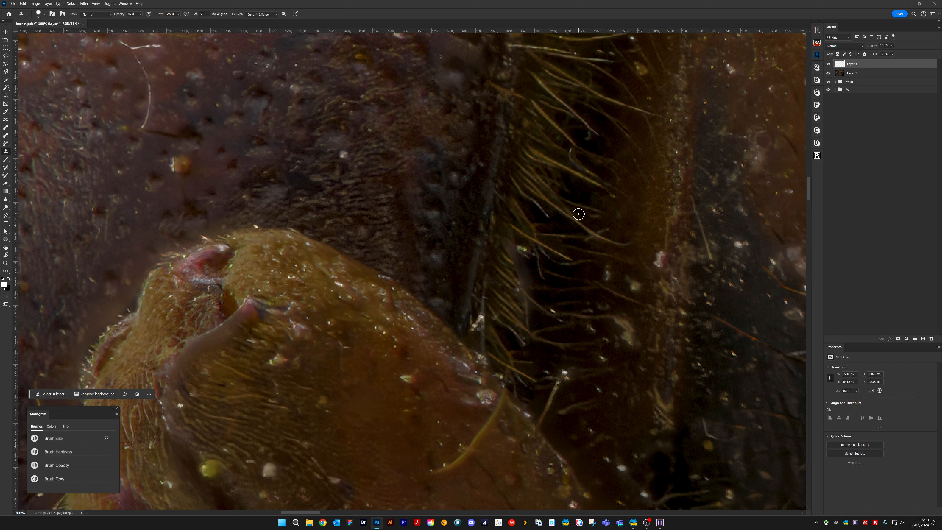
Clone out the pale specks and patchy spots among the golden hairs with a smaller brush
{"action": "key", "text": "bracketleft"}
{"action": "key", "text": "bracketleft"}
{"action": "key", "text": "bracketleft"}
{"action": "key", "text": "bracketleft"}
{"action": "key", "text": "bracketleft"}
{"action": "left_click_drag", "start_coordinate": [526, 270], "coordinate": [545, 281]}
{"action": "left_click_drag", "start_coordinate": [511, 253], "coordinate": [520, 261]}
{"action": "left_click_drag", "start_coordinate": [571, 245], "coordinate": [524, 266]}
{"action": "left_click", "coordinate": [483, 228], "text": "alt"}
{"action": "left_click", "coordinate": [477, 268]}
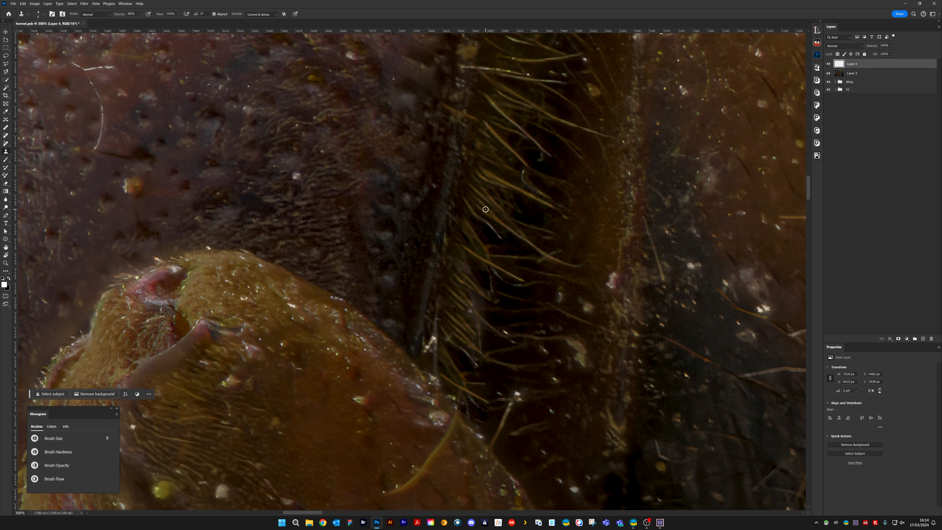
Retouch the pale spots in the dark gap next to the golden hair tips
{"action": "key", "text": "bracketright"}
{"action": "key", "text": "bracketright"}
{"action": "key", "text": "bracketright"}
{"action": "key", "text": "bracketright"}
{"action": "key", "text": "bracketleft"}
{"action": "key", "text": "bracketleft"}
{"action": "key", "text": "bracketleft"}
{"action": "key", "text": "bracketleft"}
{"action": "left_click", "coordinate": [498, 222], "text": "alt"}
{"action": "left_click_drag", "start_coordinate": [483, 356], "coordinate": [509, 371]}
Clone out the white fragment where the dark seam meets the leg and tidy the nearby hairs
{"action": "left_click_drag", "start_coordinate": [525, 324], "coordinate": [488, 265]}
{"action": "mouse_move", "coordinate": [438, 213]}
{"action": "left_mouse_down"}
{"action": "mouse_move", "coordinate": [425, 284]}
{"action": "mouse_move", "coordinate": [428, 264]}
{"action": "mouse_move", "coordinate": [416, 282]}
{"action": "mouse_move", "coordinate": [429, 236]}
{"action": "mouse_move", "coordinate": [419, 277]}
{"action": "mouse_move", "coordinate": [410, 269]}
{"action": "left_mouse_up"}
{"action": "left_click", "coordinate": [428, 225], "text": "alt"}
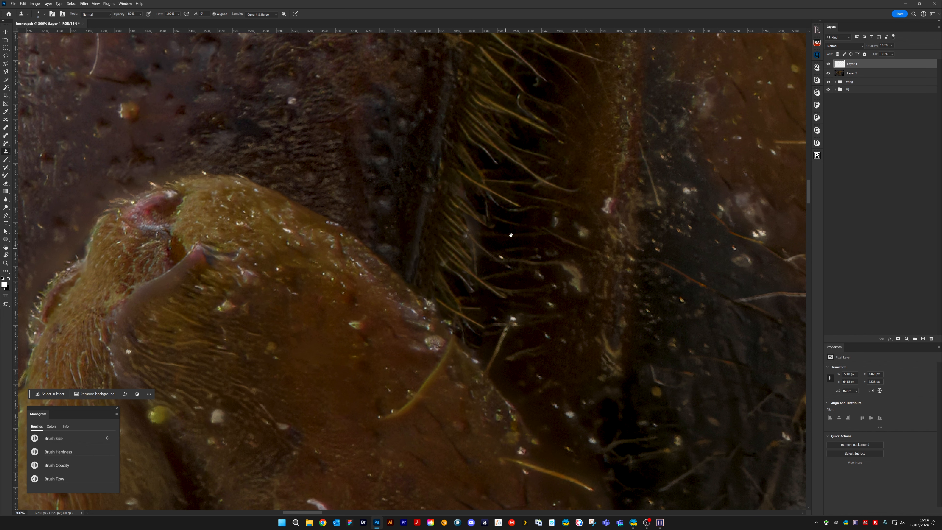
{"action": "left_click_drag", "start_coordinate": [509, 233], "coordinate": [443, 264], "text": "space"}
{"action": "left_click", "coordinate": [435, 288]}
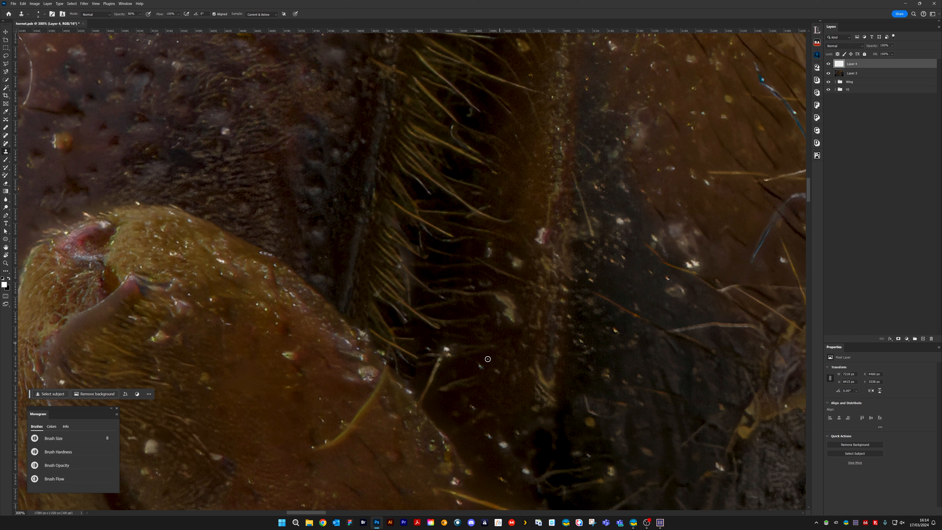
Clone dark background over the pale hair with the bright tip standing just outside the leg's edge
{"action": "scroll", "coordinate": [474, 368], "scroll_direction": "down", "scroll_amount": 5}
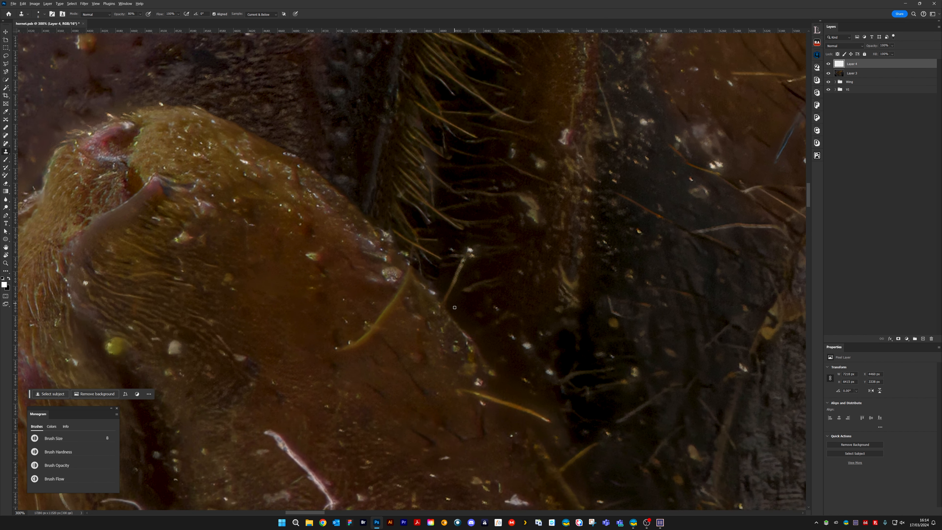
{"action": "left_click", "coordinate": [449, 307], "text": "alt"}
{"action": "mouse_move", "coordinate": [447, 297]}
{"action": "left_mouse_down"}
{"action": "mouse_move", "coordinate": [465, 242]}
{"action": "mouse_move", "coordinate": [452, 241]}
{"action": "mouse_move", "coordinate": [449, 248]}
{"action": "mouse_move", "coordinate": [479, 261]}
{"action": "left_mouse_up"}
{"action": "left_click", "coordinate": [465, 295], "text": "alt"}
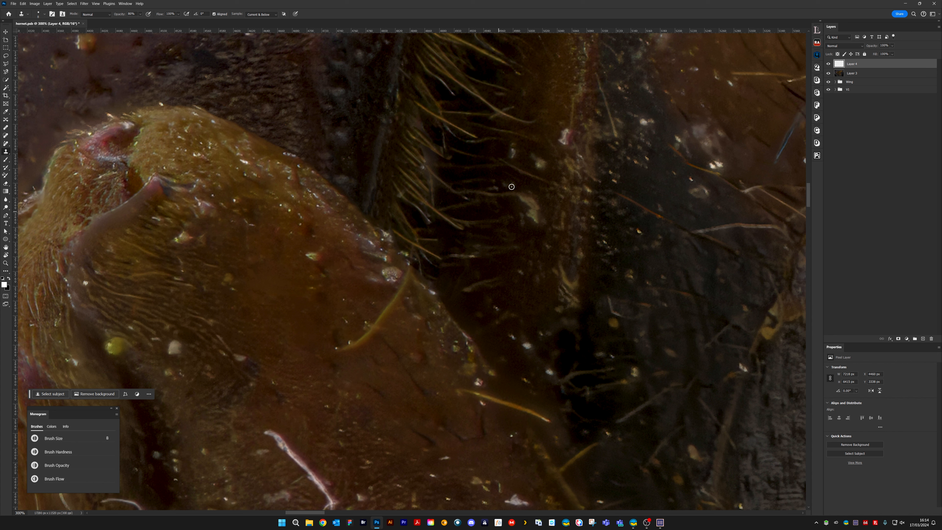
Clone hair texture over the uneven lower part of the golden fringe, just above the leg
{"action": "scroll", "coordinate": [513, 223], "scroll_direction": "up", "scroll_amount": 6}
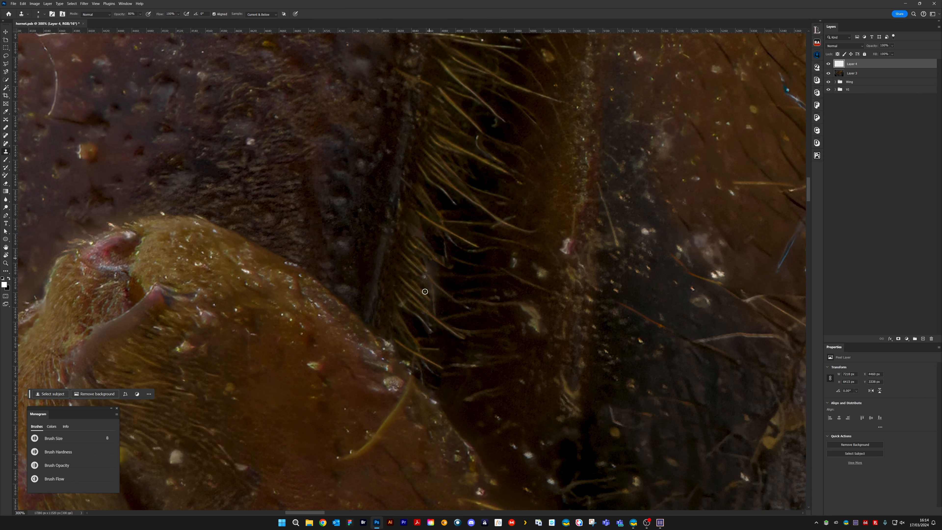
{"action": "mouse_move", "coordinate": [425, 291]}
{"action": "left_mouse_down"}
{"action": "mouse_move", "coordinate": [412, 309]}
{"action": "mouse_move", "coordinate": [400, 304]}
{"action": "mouse_move", "coordinate": [429, 326]}
{"action": "left_mouse_up"}
{"action": "left_click_drag", "start_coordinate": [400, 298], "coordinate": [451, 340]}
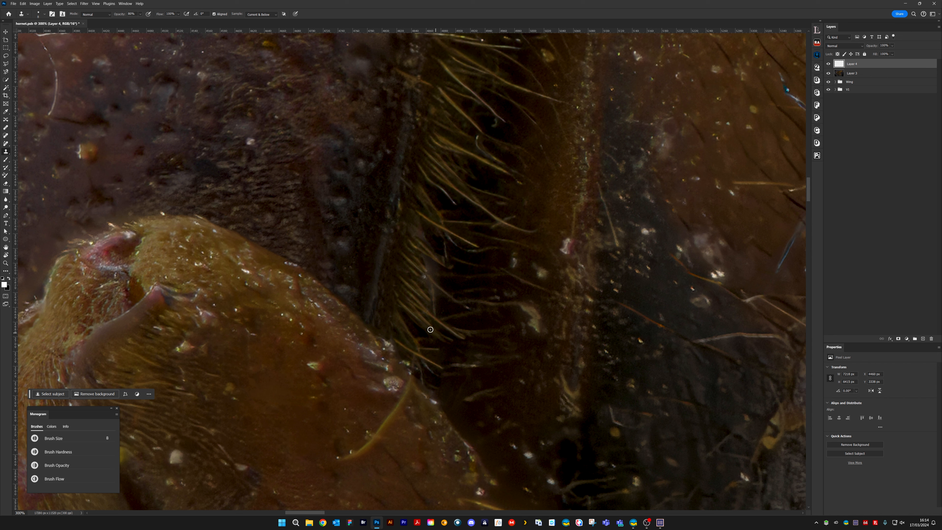
{"action": "mouse_move", "coordinate": [402, 308]}
{"action": "left_mouse_down"}
{"action": "mouse_move", "coordinate": [459, 343]}
{"action": "mouse_move", "coordinate": [443, 341]}
{"action": "left_mouse_up"}
{"action": "left_click", "coordinate": [442, 308], "text": "alt"}
Clone out the pale streak between the golden hairs at brush size 4
{"action": "key", "text": "bracketleft"}
{"action": "key", "text": "bracketleft"}
{"action": "key", "text": "bracketleft"}
{"action": "key", "text": "bracketleft"}
{"action": "left_click_drag", "start_coordinate": [427, 266], "coordinate": [440, 283]}
{"action": "mouse_move", "coordinate": [422, 272]}
{"action": "left_mouse_down"}
{"action": "mouse_move", "coordinate": [442, 297]}
{"action": "mouse_move", "coordinate": [433, 291]}
{"action": "left_mouse_up"}
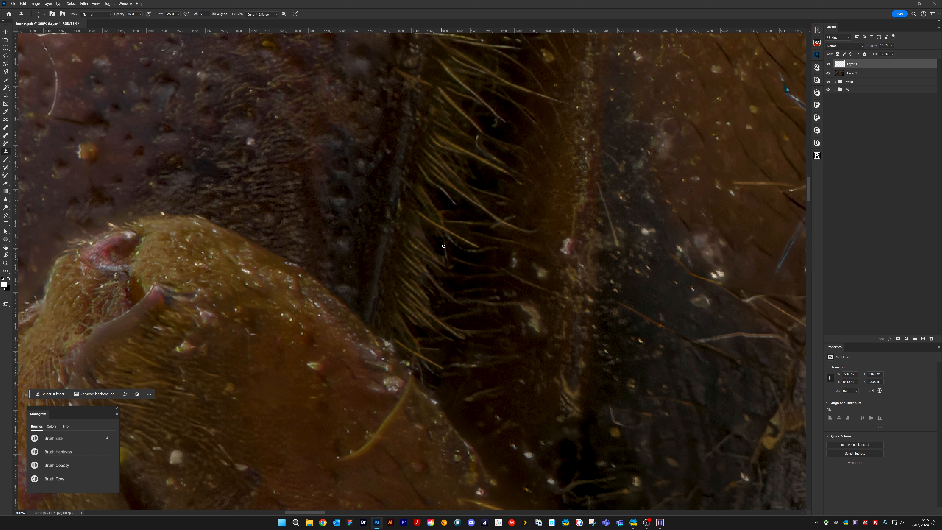
Remove the short stray bits among the middle hairs of the fringe with the Clone Stamp
{"action": "key", "text": "bracketright"}
{"action": "key", "text": "bracketright"}
{"action": "mouse_move", "coordinate": [448, 238]}
{"action": "left_mouse_down"}
{"action": "mouse_move", "coordinate": [470, 252]}
{"action": "mouse_move", "coordinate": [451, 235]}
{"action": "left_mouse_up"}
{"action": "left_click_drag", "start_coordinate": [435, 189], "coordinate": [452, 201]}
Clone out the small curled white hair in the dark gap among the upper golden hairs
{"action": "left_click", "coordinate": [489, 122], "text": "alt"}
{"action": "left_click_drag", "start_coordinate": [496, 123], "coordinate": [492, 131]}
{"action": "left_click", "coordinate": [488, 126], "text": "alt"}
{"action": "left_click_drag", "start_coordinate": [475, 141], "coordinate": [502, 164]}
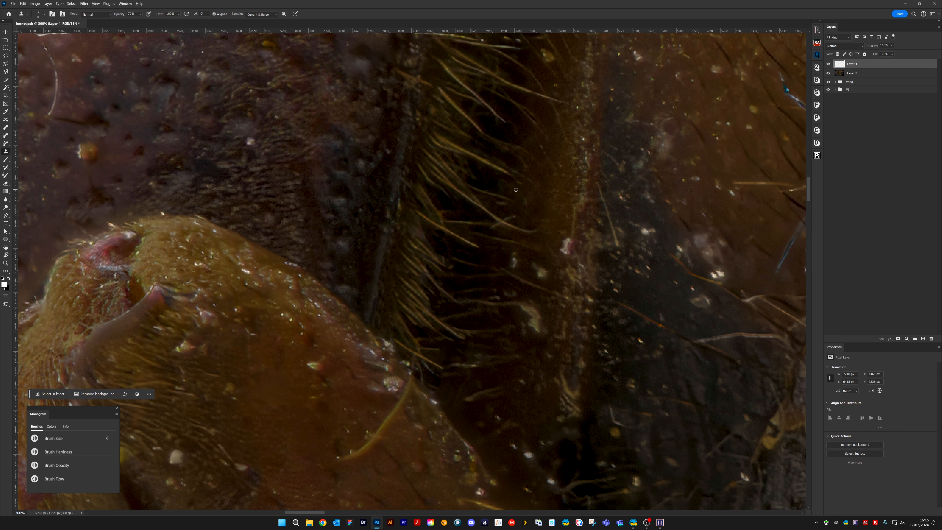
Clone over the light specks on the brown band beyond the hair tips, enlarging the brush for the wider spots
{"action": "left_click", "coordinate": [499, 209], "text": "alt"}
{"action": "left_click_drag", "start_coordinate": [510, 213], "coordinate": [504, 218]}
{"action": "key", "text": "]"}
{"action": "key", "text": "]"}
{"action": "key", "text": "]"}
{"action": "key", "text": "]"}
{"action": "key", "text": "]"}
{"action": "key", "text": "]"}
{"action": "left_click", "coordinate": [521, 214], "text": "alt"}
{"action": "left_click_drag", "start_coordinate": [516, 256], "coordinate": [516, 265]}
{"action": "mouse_move", "coordinate": [534, 267]}
{"action": "left_mouse_down"}
{"action": "mouse_move", "coordinate": [542, 273]}
{"action": "mouse_move", "coordinate": [537, 264]}
{"action": "left_mouse_up"}
Clone out the pale squiggly blemish on the lower part of the brown band
{"action": "key", "text": "["}
{"action": "key", "text": "["}
{"action": "key", "text": "["}
{"action": "key", "text": "["}
{"action": "left_click_drag", "start_coordinate": [525, 329], "coordinate": [539, 314]}
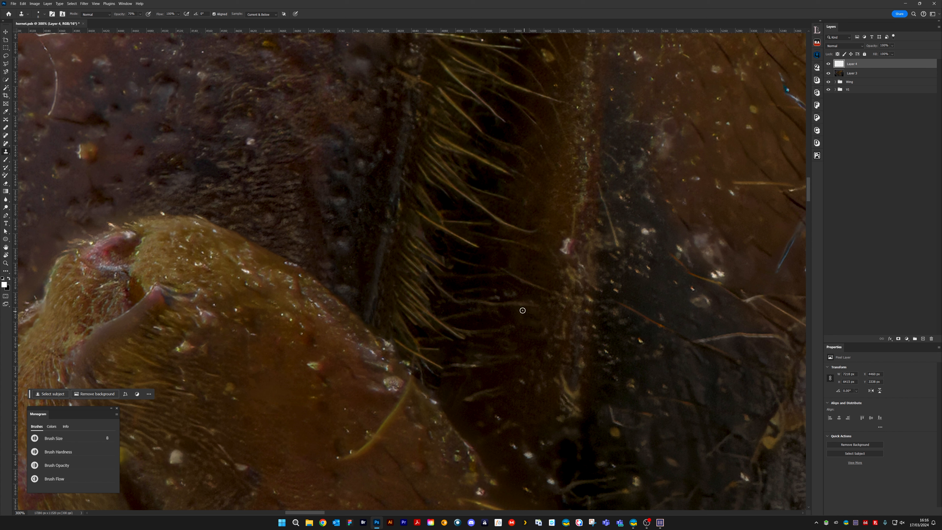
Clone over the remaining light marks on the lower part of the brown band with a larger Clone Stamp brush
{"action": "key", "text": "]"}
{"action": "key", "text": "]"}
{"action": "key", "text": "]"}
{"action": "left_click", "coordinate": [539, 342], "text": "alt"}
{"action": "left_click_drag", "start_coordinate": [545, 327], "coordinate": [541, 317]}
Shrink the brush and clone out the pinkish blemish and stray specks along the brown band's outer edge
{"action": "key", "text": "bracketleft"}
{"action": "key", "text": "bracketleft"}
{"action": "key", "text": "bracketleft"}
{"action": "key", "text": "bracketleft"}
{"action": "key", "text": "bracketleft"}
{"action": "key", "text": "bracketright"}
{"action": "key", "text": "bracketright"}
{"action": "mouse_move", "coordinate": [475, 359]}
{"action": "left_mouse_down"}
{"action": "mouse_move", "coordinate": [492, 356]}
{"action": "mouse_move", "coordinate": [559, 278]}
{"action": "mouse_move", "coordinate": [543, 355]}
{"action": "left_mouse_up"}
{"action": "mouse_move", "coordinate": [593, 233]}
{"action": "left_mouse_down"}
{"action": "mouse_move", "coordinate": [499, 357]}
{"action": "mouse_move", "coordinate": [485, 350]}
{"action": "mouse_move", "coordinate": [492, 337]}
{"action": "left_mouse_up"}
{"action": "left_click", "coordinate": [492, 319], "text": "alt"}
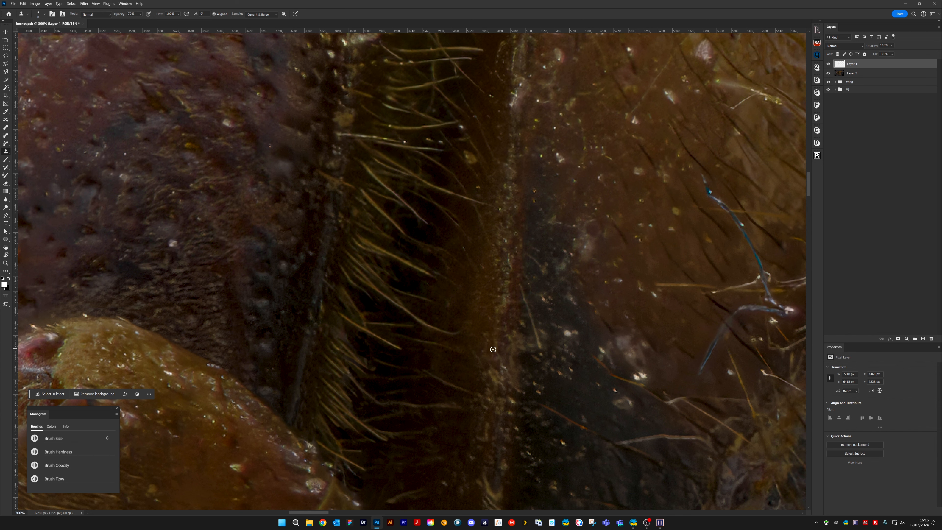
Clone out the pale base of the bright hair where it overlaps the purplish plate's edge, using a smaller brush
{"action": "left_click_drag", "start_coordinate": [475, 202], "coordinate": [469, 370]}
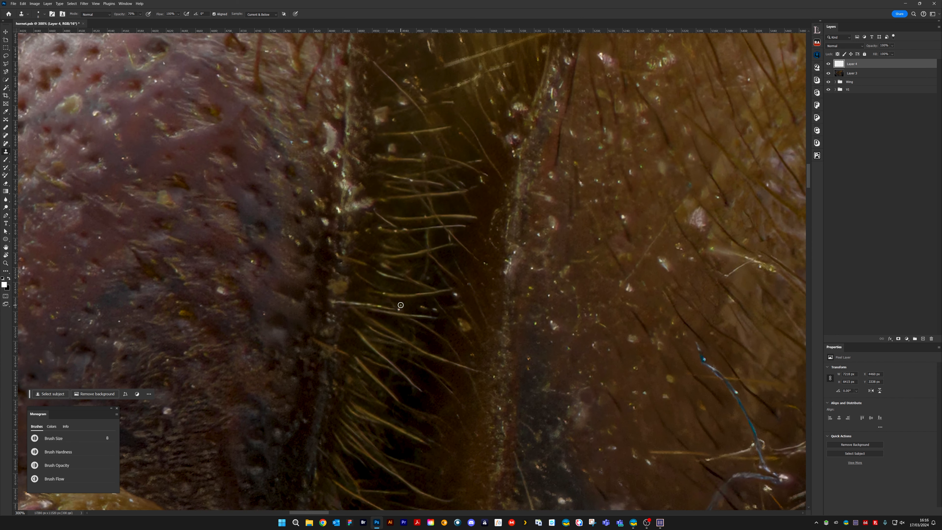
{"action": "key", "text": "bracketleft"}
{"action": "key", "text": "bracketleft"}
{"action": "left_click", "coordinate": [438, 310]}
{"action": "left_click", "coordinate": [342, 301]}
{"action": "left_click", "coordinate": [333, 312], "text": "alt"}
{"action": "left_click", "coordinate": [333, 304]}
{"action": "mouse_move", "coordinate": [365, 303]}
{"action": "left_mouse_down"}
{"action": "mouse_move", "coordinate": [351, 303]}
{"action": "mouse_move", "coordinate": [386, 307]}
{"action": "left_mouse_up"}
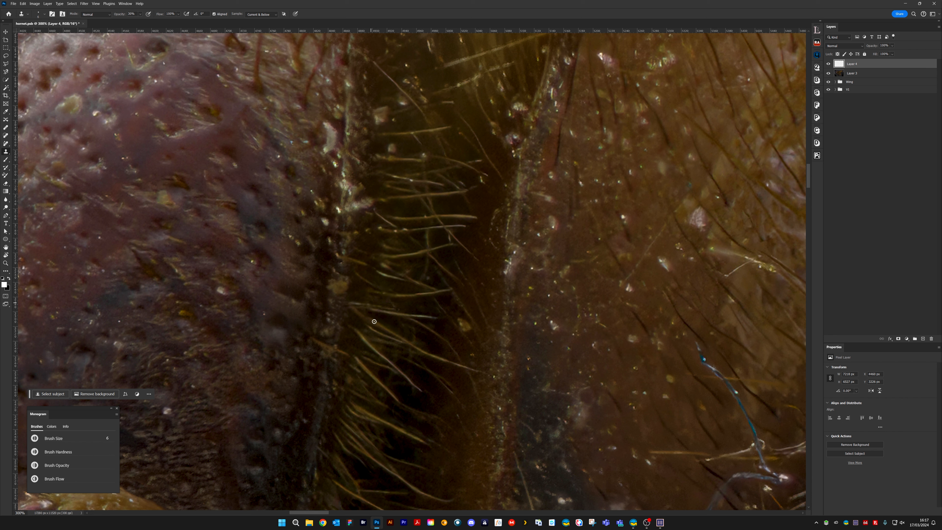
Set the clone opacity to 70% and remove the pale specks from the purplish plate with a larger brush
{"action": "key", "text": "7"}
{"action": "key", "text": "bracketright"}
{"action": "key", "text": "bracketright"}
{"action": "key", "text": "bracketright"}
{"action": "left_click_drag", "start_coordinate": [348, 362], "coordinate": [464, 276]}
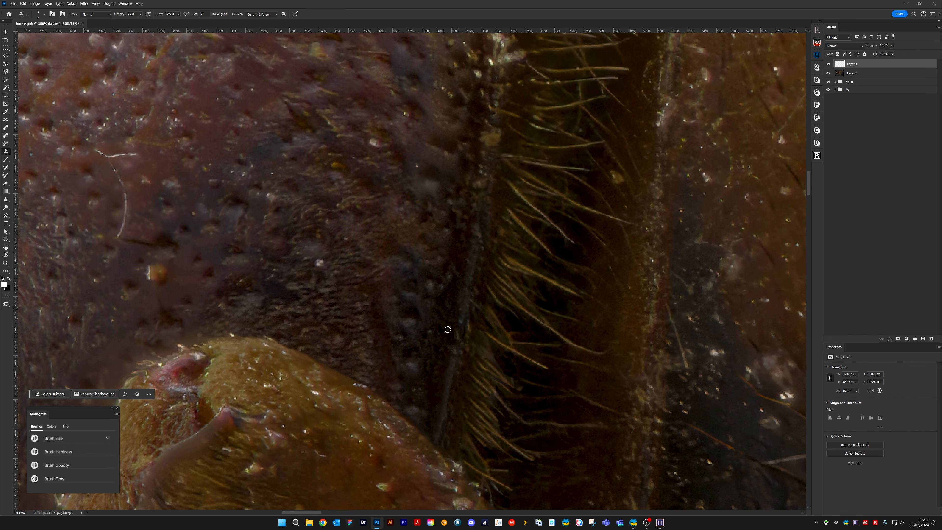
{"action": "left_click", "coordinate": [347, 275]}
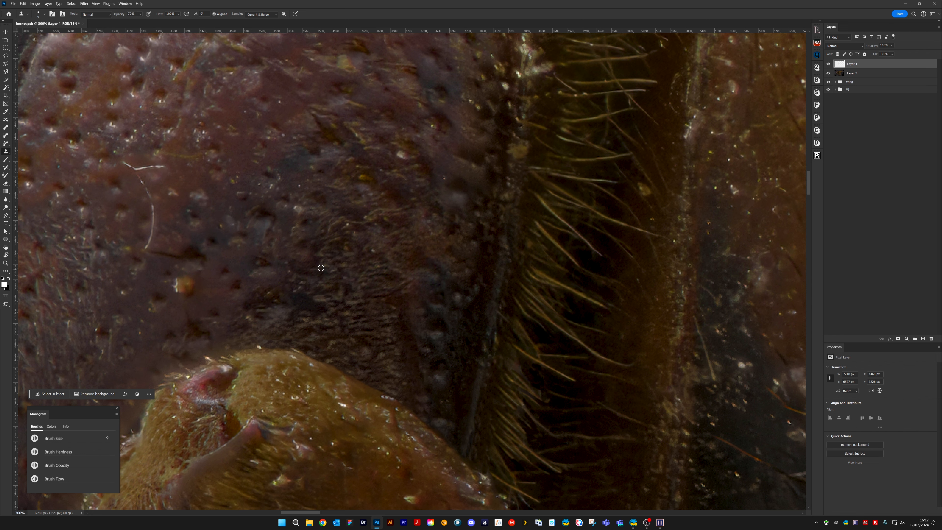
{"action": "mouse_move", "coordinate": [340, 271]}
{"action": "left_mouse_down"}
{"action": "mouse_move", "coordinate": [427, 299]}
{"action": "mouse_move", "coordinate": [443, 317]}
{"action": "left_mouse_up"}
{"action": "left_click", "coordinate": [402, 256]}
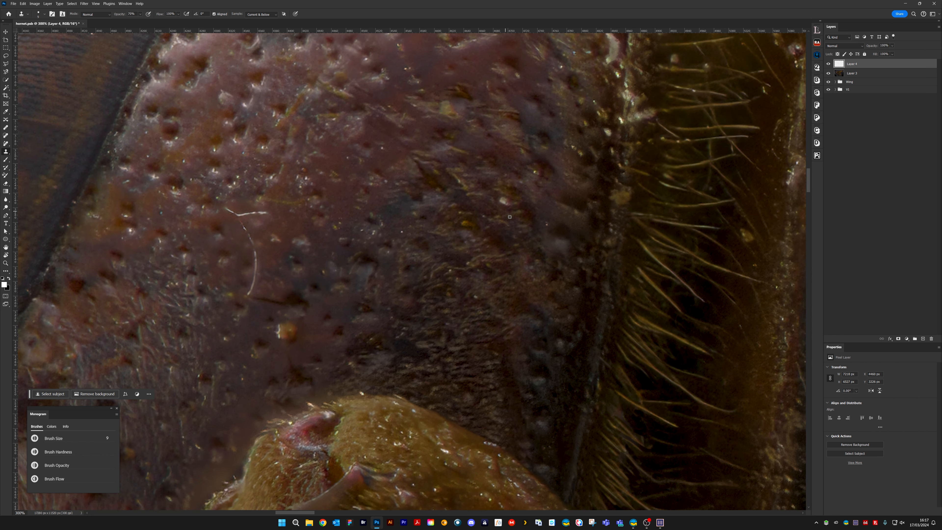
{"action": "left_click", "coordinate": [504, 201]}
{"action": "left_click", "coordinate": [535, 172]}
Clone away the small bright bits on the top edge of the golden leg joint with a smaller brush
{"action": "key", "text": "bracketleft"}
{"action": "key", "text": "bracketleft"}
{"action": "key", "text": "bracketleft"}
{"action": "key", "text": "bracketleft"}
{"action": "left_click_drag", "start_coordinate": [416, 362], "coordinate": [435, 266]}
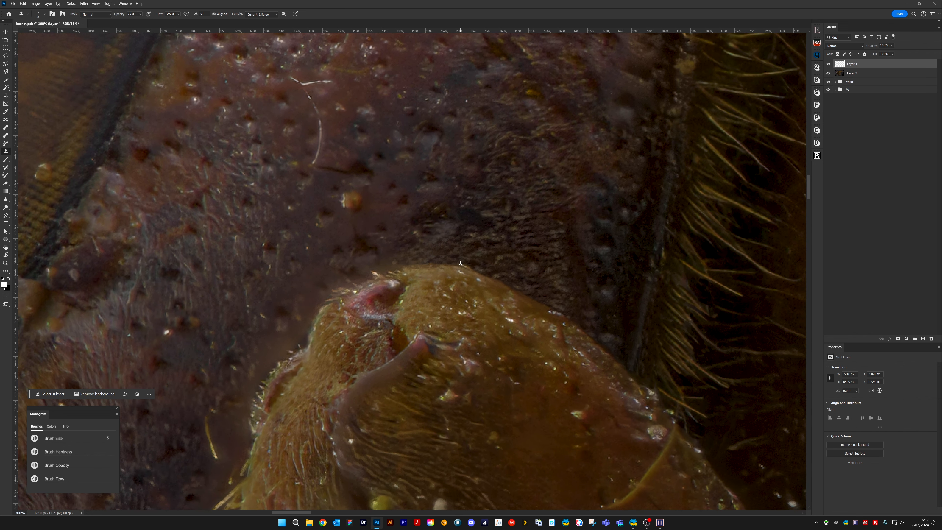
{"action": "left_click_drag", "start_coordinate": [471, 268], "coordinate": [460, 265]}
{"action": "left_click_drag", "start_coordinate": [512, 319], "coordinate": [519, 231]}
Clone out the pink blemish and bright glints beside the spike on the upper leg with a slightly larger brush
{"action": "key", "text": "bracketright"}
{"action": "key", "text": "bracketright"}
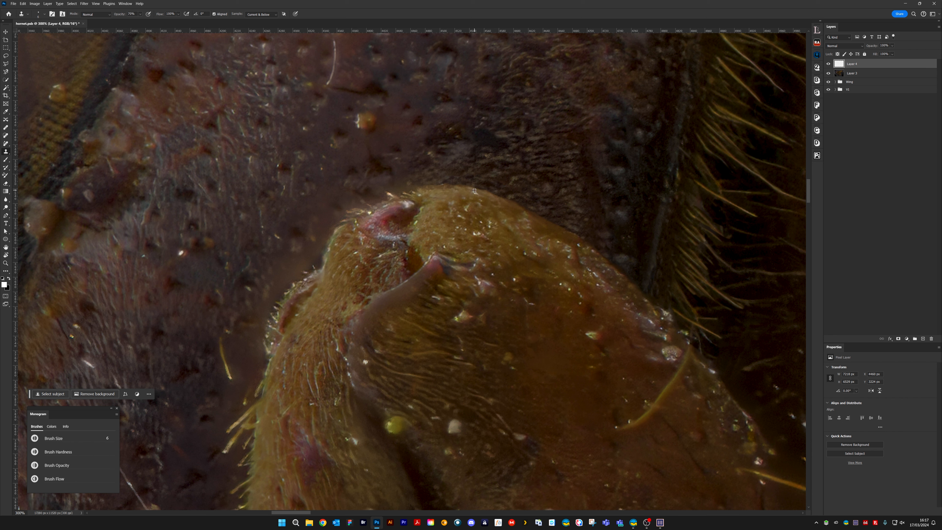
{"action": "left_click_drag", "start_coordinate": [472, 193], "coordinate": [482, 196]}
{"action": "left_click_drag", "start_coordinate": [481, 240], "coordinate": [475, 238]}
{"action": "left_click_drag", "start_coordinate": [479, 272], "coordinate": [490, 285]}
{"action": "left_click_drag", "start_coordinate": [514, 277], "coordinate": [483, 289]}
{"action": "left_click_drag", "start_coordinate": [489, 293], "coordinate": [466, 291]}
{"action": "left_click", "coordinate": [503, 298], "text": "alt"}
{"action": "left_click", "coordinate": [511, 308], "text": "alt"}
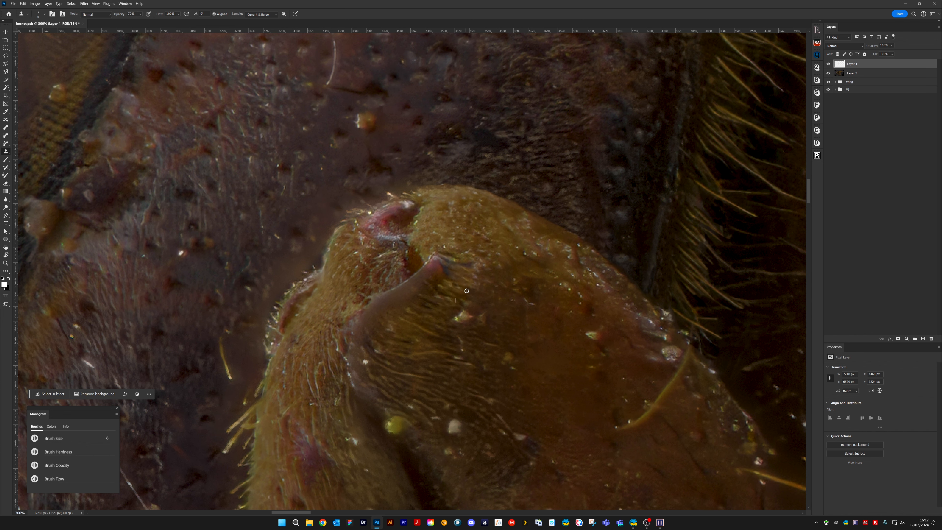
Clone out the pale speck beside the curved ridge of the leg
{"action": "left_click_drag", "start_coordinate": [367, 365], "coordinate": [449, 278]}
{"action": "left_click", "coordinate": [463, 289], "text": "alt"}
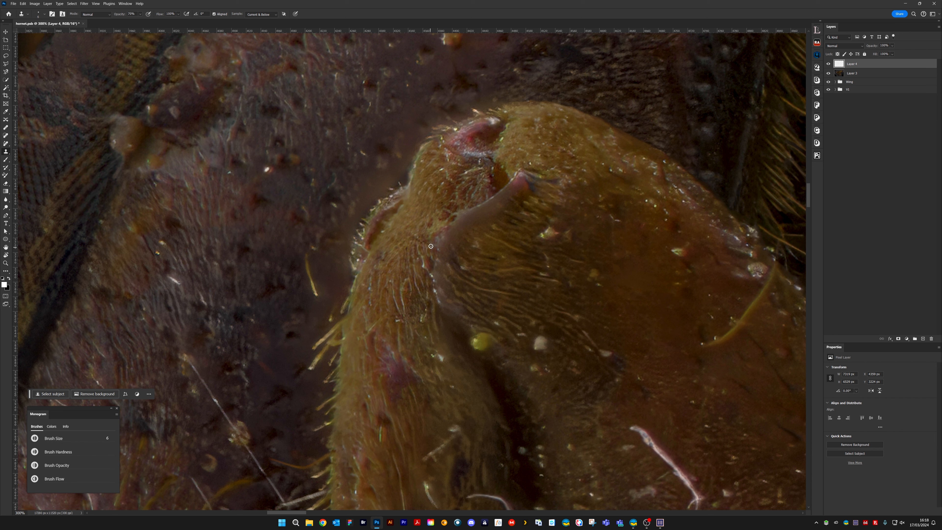
{"action": "left_click_drag", "start_coordinate": [430, 246], "coordinate": [432, 274]}
Remove the yellow-green grain and the pale round grain beside the leg's dark groove, using a larger brush
{"action": "scroll", "coordinate": [458, 314], "scroll_direction": "down", "scroll_amount": 3}
{"action": "scroll", "coordinate": [458, 313], "scroll_direction": "right", "scroll_amount": 1}
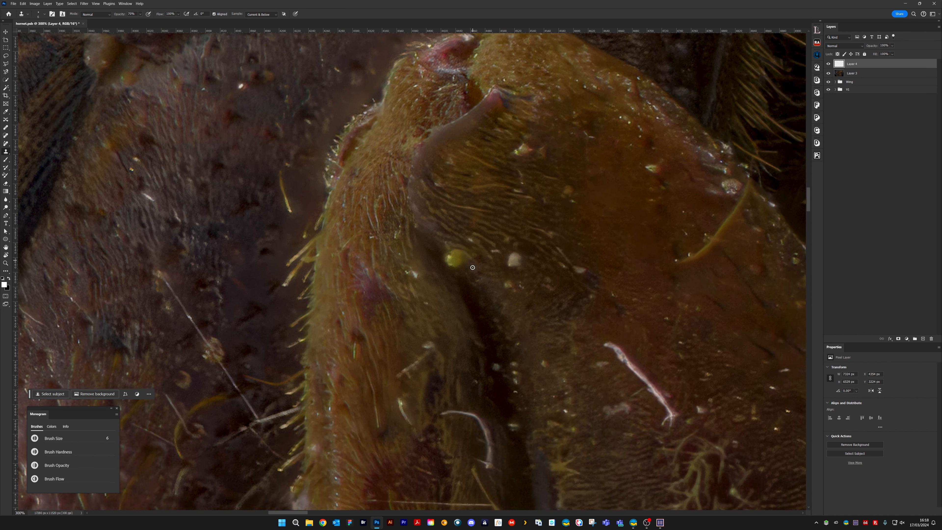
{"action": "key", "text": "]"}
{"action": "key", "text": "]"}
{"action": "key", "text": "]"}
{"action": "key", "text": "]"}
{"action": "left_click", "coordinate": [482, 291], "text": "alt"}
{"action": "mouse_move", "coordinate": [456, 262]}
{"action": "left_mouse_down"}
{"action": "mouse_move", "coordinate": [446, 255]}
{"action": "mouse_move", "coordinate": [458, 274]}
{"action": "mouse_move", "coordinate": [449, 264]}
{"action": "left_mouse_up"}
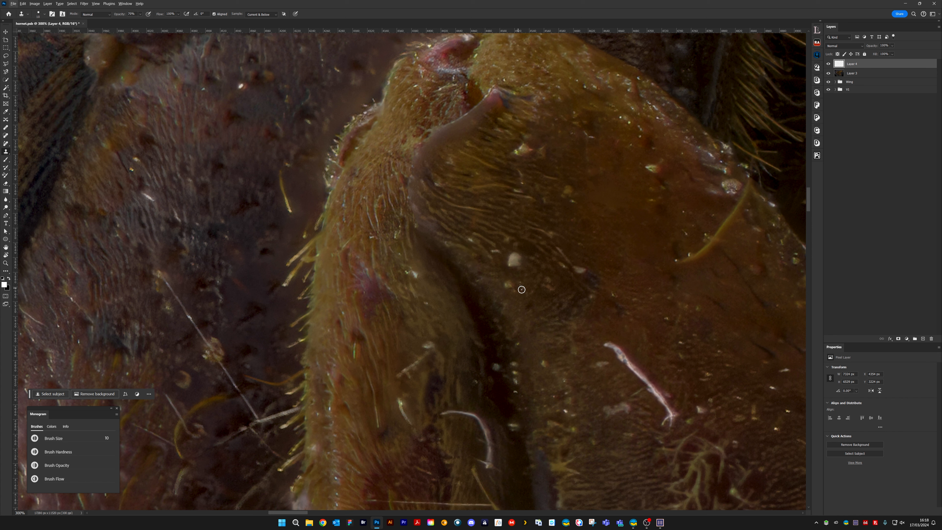
{"action": "mouse_move", "coordinate": [520, 292]}
{"action": "left_mouse_down"}
{"action": "mouse_move", "coordinate": [508, 287]}
{"action": "mouse_move", "coordinate": [509, 262]}
{"action": "left_mouse_up"}
{"action": "left_click", "coordinate": [526, 274], "text": "alt"}
Clone out the two reddish blemishes on the upper leg segment, reducing the brush for the second one
{"action": "key", "text": "bracketright"}
{"action": "key", "text": "bracketright"}
{"action": "key", "text": "bracketleft"}
{"action": "key", "text": "bracketleft"}
{"action": "mouse_move", "coordinate": [514, 153]}
{"action": "left_mouse_down"}
{"action": "mouse_move", "coordinate": [552, 151]}
{"action": "mouse_move", "coordinate": [518, 170]}
{"action": "mouse_move", "coordinate": [554, 154]}
{"action": "mouse_move", "coordinate": [542, 163]}
{"action": "mouse_move", "coordinate": [572, 200]}
{"action": "left_mouse_up"}
{"action": "left_click", "coordinate": [542, 162], "text": "alt"}
{"action": "key", "text": "bracketleft"}
{"action": "key", "text": "bracketleft"}
{"action": "left_click", "coordinate": [654, 207], "text": "alt"}
{"action": "left_click_drag", "start_coordinate": [651, 201], "coordinate": [657, 173]}
{"action": "left_click", "coordinate": [651, 180], "text": "alt"}
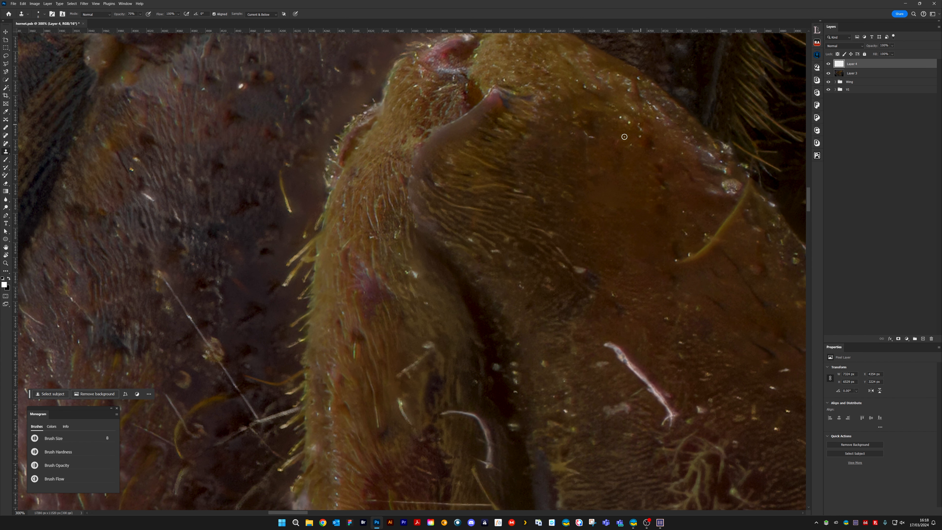
Clone out the tiny bright glints across the upper leg and along its upper edge with a smaller brush
{"action": "mouse_move", "coordinate": [586, 135]}
{"action": "left_mouse_down"}
{"action": "mouse_move", "coordinate": [593, 138]}
{"action": "mouse_move", "coordinate": [506, 282]}
{"action": "mouse_move", "coordinate": [469, 317]}
{"action": "left_mouse_up"}
{"action": "key", "text": "bracketleft"}
{"action": "key", "text": "bracketleft"}
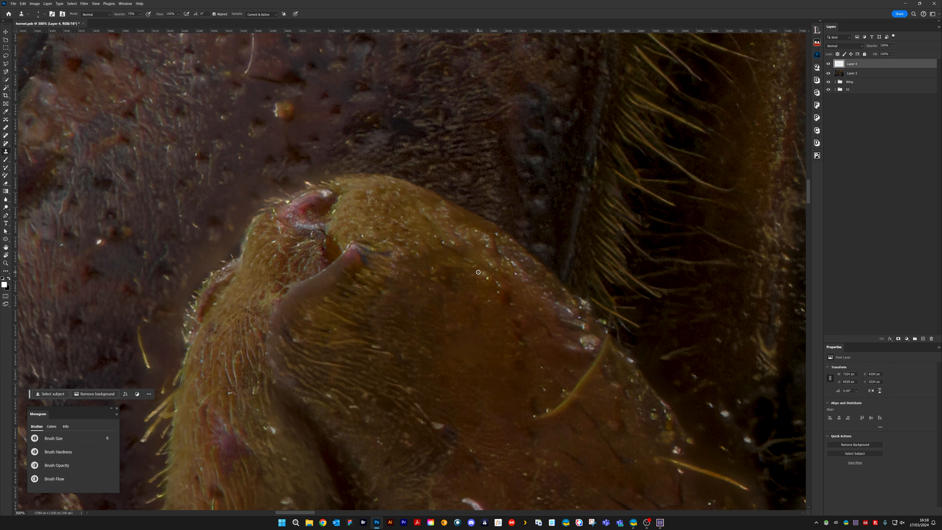
{"action": "left_click_drag", "start_coordinate": [488, 278], "coordinate": [488, 285]}
{"action": "left_click", "coordinate": [339, 209], "text": "alt"}
{"action": "left_click_drag", "start_coordinate": [340, 198], "coordinate": [342, 197]}
{"action": "left_click", "coordinate": [469, 236], "text": "alt"}
{"action": "mouse_move", "coordinate": [481, 239]}
{"action": "left_mouse_down"}
{"action": "mouse_move", "coordinate": [446, 204]}
{"action": "mouse_move", "coordinate": [486, 232]}
{"action": "mouse_move", "coordinate": [475, 237]}
{"action": "mouse_move", "coordinate": [452, 218]}
{"action": "mouse_move", "coordinate": [478, 203]}
{"action": "mouse_move", "coordinate": [431, 198]}
{"action": "left_mouse_up"}
{"action": "left_click", "coordinate": [436, 212], "text": "alt"}
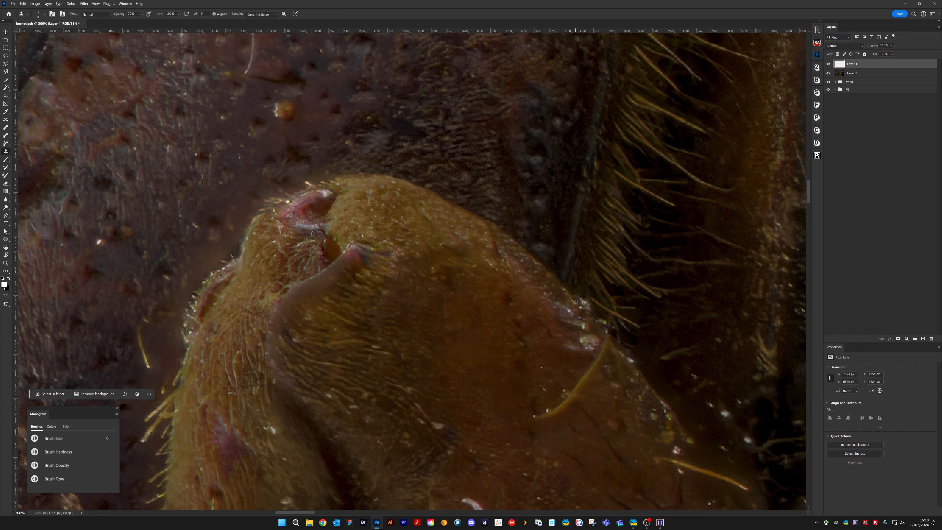
Clone out the pale blob at the leg's edge and the upper part of the curved yellow fibre
{"action": "mouse_move", "coordinate": [552, 284]}
{"action": "left_mouse_down"}
{"action": "mouse_move", "coordinate": [568, 310]}
{"action": "mouse_move", "coordinate": [507, 238]}
{"action": "mouse_move", "coordinate": [506, 257]}
{"action": "mouse_move", "coordinate": [496, 241]}
{"action": "left_mouse_up"}
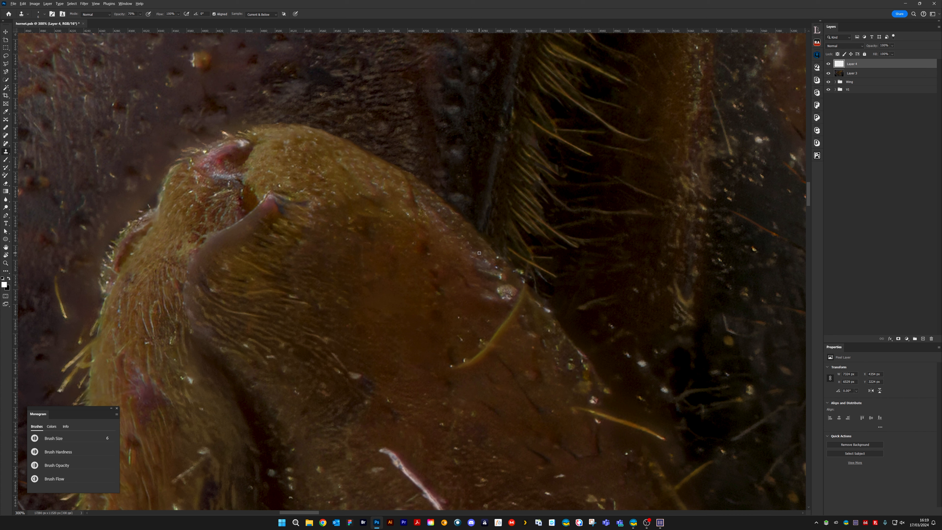
{"action": "mouse_move", "coordinate": [492, 267]}
{"action": "left_mouse_down"}
{"action": "mouse_move", "coordinate": [478, 250]}
{"action": "mouse_move", "coordinate": [472, 267]}
{"action": "mouse_move", "coordinate": [477, 250]}
{"action": "mouse_move", "coordinate": [464, 238]}
{"action": "mouse_move", "coordinate": [512, 291]}
{"action": "mouse_move", "coordinate": [509, 299]}
{"action": "mouse_move", "coordinate": [504, 286]}
{"action": "mouse_move", "coordinate": [534, 303]}
{"action": "mouse_move", "coordinate": [521, 290]}
{"action": "mouse_move", "coordinate": [498, 333]}
{"action": "left_mouse_up"}
{"action": "left_click", "coordinate": [534, 302], "text": "alt"}
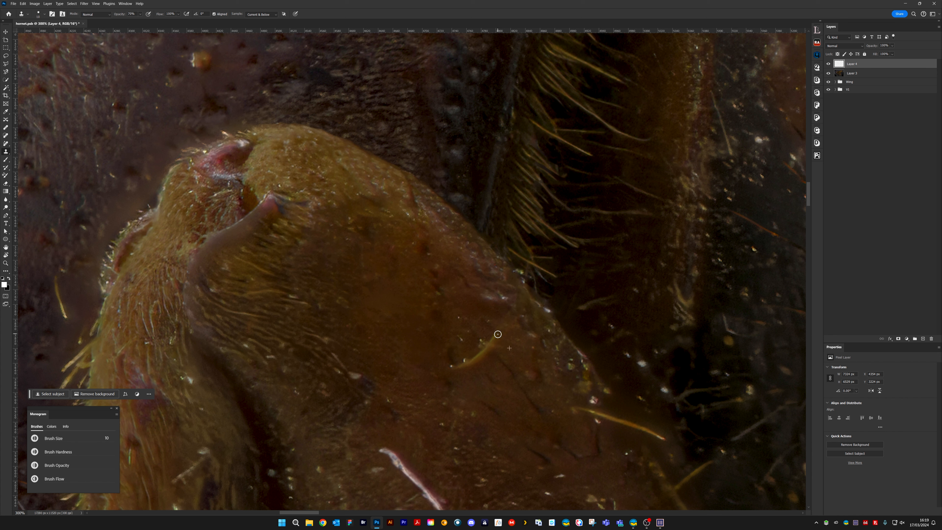
{"action": "left_click", "coordinate": [514, 318], "text": "alt"}
{"action": "left_click_drag", "start_coordinate": [509, 297], "coordinate": [492, 307]}
{"action": "left_click_drag", "start_coordinate": [553, 317], "coordinate": [545, 308]}
Clean the bright bits along the leg's edge below the hair fringe with a smaller clone brush
{"action": "key", "text": "["}
{"action": "left_click", "coordinate": [528, 239], "text": "alt"}
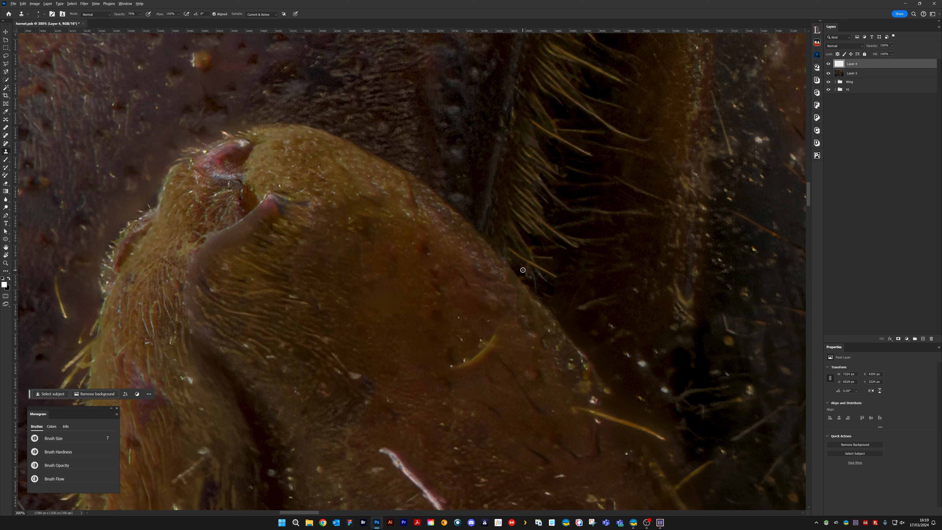
{"action": "left_click_drag", "start_coordinate": [523, 270], "coordinate": [537, 290]}
{"action": "left_click_drag", "start_coordinate": [542, 306], "coordinate": [541, 311]}
Enlarge the brush and clone out the rest of the curved yellow fibre on the leg
{"action": "key", "text": "bracketright"}
{"action": "key", "text": "bracketright"}
{"action": "key", "text": "bracketright"}
{"action": "key", "text": "bracketright"}
{"action": "key", "text": "bracketright"}
{"action": "left_click", "coordinate": [498, 358], "text": "alt"}
{"action": "mouse_move", "coordinate": [489, 347]}
{"action": "left_mouse_down"}
{"action": "mouse_move", "coordinate": [467, 367]}
{"action": "mouse_move", "coordinate": [465, 347]}
{"action": "mouse_move", "coordinate": [471, 370]}
{"action": "mouse_move", "coordinate": [461, 326]}
{"action": "left_mouse_up"}
Clone out the part of the straight yellow fibre that sticks out past the leg's lower edge
{"action": "key", "text": "bracketleft"}
{"action": "key", "text": "bracketleft"}
{"action": "key", "text": "bracketleft"}
{"action": "key", "text": "bracketleft"}
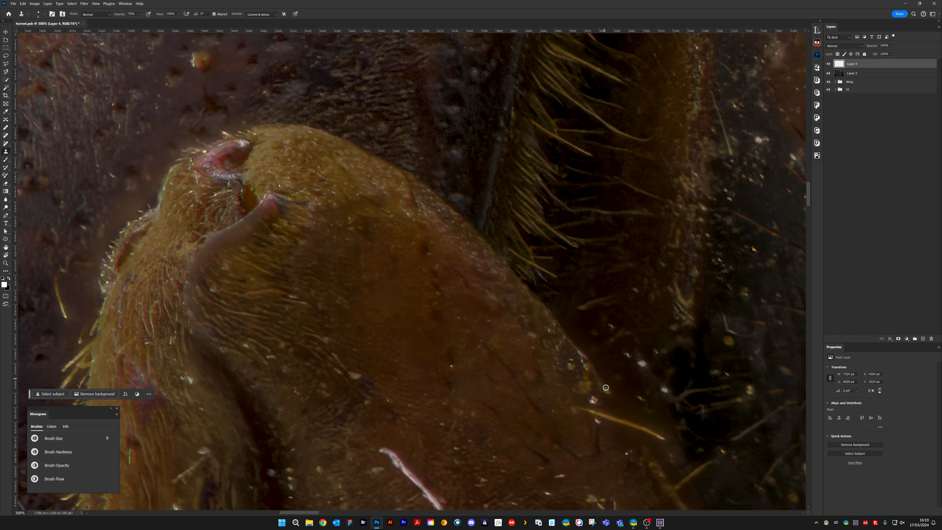
{"action": "left_click_drag", "start_coordinate": [606, 395], "coordinate": [494, 251]}
{"action": "left_click", "coordinate": [548, 323], "text": "alt"}
{"action": "key", "text": "bracketright"}
{"action": "key", "text": "bracketright"}
{"action": "key", "text": "bracketright"}
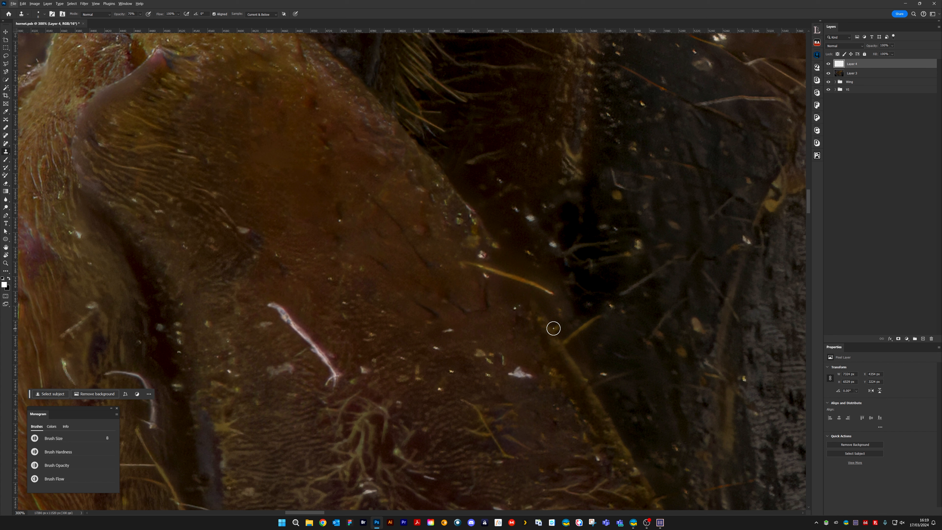
{"action": "left_click", "coordinate": [552, 328], "text": "alt"}
{"action": "mouse_move", "coordinate": [530, 294]}
{"action": "left_mouse_down"}
{"action": "mouse_move", "coordinate": [510, 267]}
{"action": "mouse_move", "coordinate": [551, 294]}
{"action": "left_mouse_up"}
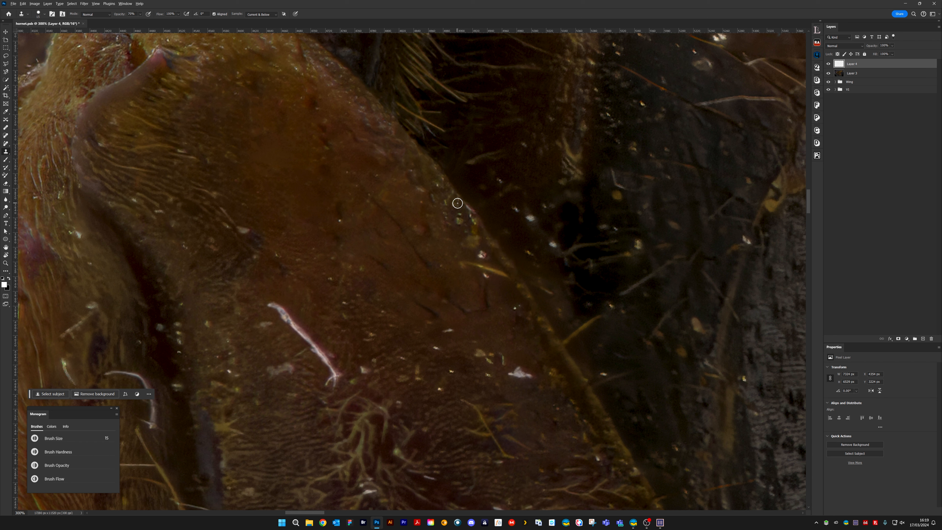
Remove the fibre's remaining stub and the bright specks along the leg's edge with a smaller brush
{"action": "key", "text": "bracketleft"}
{"action": "key", "text": "bracketleft"}
{"action": "left_click", "coordinate": [453, 203], "text": "alt"}
{"action": "left_click_drag", "start_coordinate": [467, 211], "coordinate": [471, 218]}
{"action": "mouse_move", "coordinate": [456, 226]}
{"action": "left_mouse_down"}
{"action": "mouse_move", "coordinate": [474, 244]}
{"action": "mouse_move", "coordinate": [465, 246]}
{"action": "mouse_move", "coordinate": [461, 216]}
{"action": "mouse_move", "coordinate": [440, 215]}
{"action": "mouse_move", "coordinate": [484, 243]}
{"action": "mouse_move", "coordinate": [471, 239]}
{"action": "mouse_move", "coordinate": [506, 285]}
{"action": "mouse_move", "coordinate": [484, 269]}
{"action": "mouse_move", "coordinate": [507, 280]}
{"action": "mouse_move", "coordinate": [486, 260]}
{"action": "mouse_move", "coordinate": [493, 286]}
{"action": "mouse_move", "coordinate": [479, 252]}
{"action": "mouse_move", "coordinate": [488, 270]}
{"action": "mouse_move", "coordinate": [481, 281]}
{"action": "mouse_move", "coordinate": [471, 262]}
{"action": "mouse_move", "coordinate": [458, 264]}
{"action": "mouse_move", "coordinate": [478, 264]}
{"action": "left_mouse_up"}
{"action": "left_click", "coordinate": [494, 287], "text": "alt"}
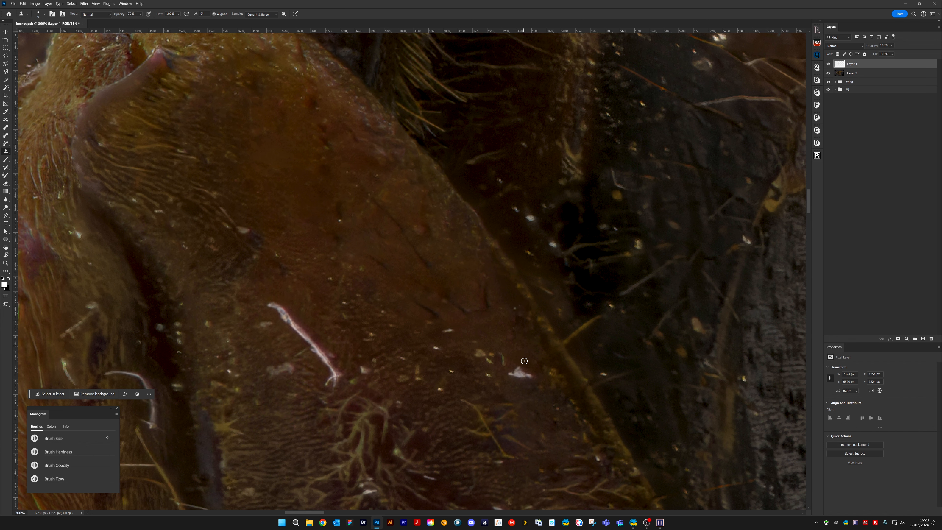
Clone out the white flake on the lower leg and the bright speck in the dark gap beside it
{"action": "mouse_move", "coordinate": [517, 370]}
{"action": "left_mouse_down"}
{"action": "mouse_move", "coordinate": [527, 375]}
{"action": "mouse_move", "coordinate": [504, 369]}
{"action": "left_mouse_up"}
{"action": "left_click_drag", "start_coordinate": [529, 287], "coordinate": [473, 370]}
{"action": "left_click", "coordinate": [471, 314], "text": "alt"}
{"action": "left_click_drag", "start_coordinate": [475, 301], "coordinate": [459, 293]}
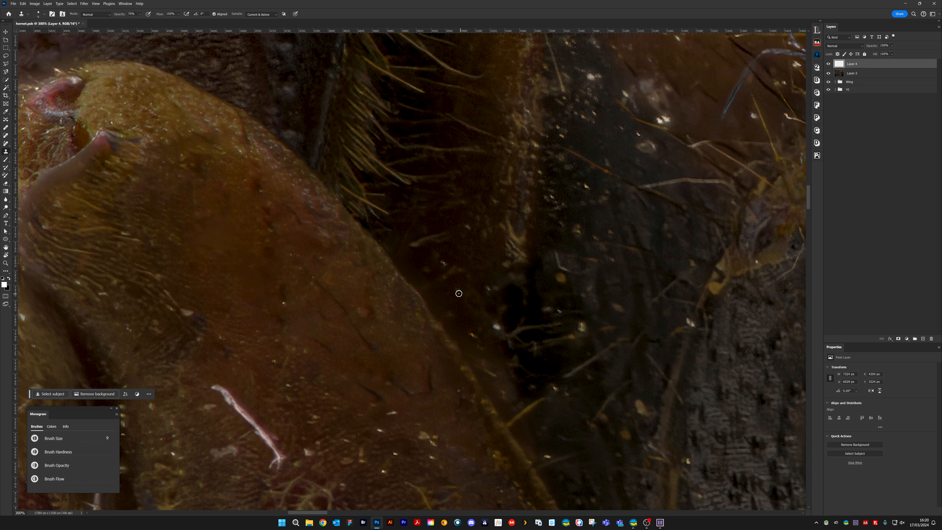
Clone out the faint wisps beside the leg's edge and the white spot near the black hollow
{"action": "left_click", "coordinate": [412, 252], "text": "alt"}
{"action": "left_click_drag", "start_coordinate": [412, 246], "coordinate": [441, 233]}
{"action": "left_click", "coordinate": [470, 330], "text": "alt"}
{"action": "left_click", "coordinate": [497, 327]}
Clone out the pale forked hairs at the lower end of the brown band and the light marks above them
{"action": "left_click", "coordinate": [515, 268], "text": "alt"}
{"action": "mouse_move", "coordinate": [511, 238]}
{"action": "left_mouse_down"}
{"action": "mouse_move", "coordinate": [523, 266]}
{"action": "mouse_move", "coordinate": [510, 233]}
{"action": "mouse_move", "coordinate": [500, 261]}
{"action": "left_mouse_up"}
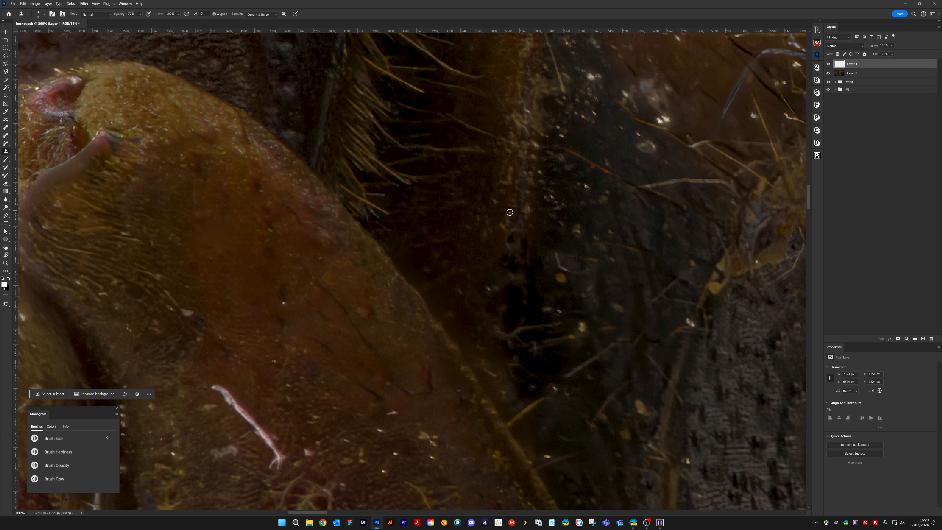
{"action": "left_click", "coordinate": [522, 217], "text": "alt"}
{"action": "left_click", "coordinate": [527, 205]}
{"action": "left_click_drag", "start_coordinate": [511, 179], "coordinate": [506, 181]}
Remove the thin straight fibre beside the brown band and the white specks next to it on the dark area
{"action": "left_click_drag", "start_coordinate": [618, 124], "coordinate": [463, 262]}
{"action": "mouse_move", "coordinate": [492, 297]}
{"action": "left_mouse_down"}
{"action": "mouse_move", "coordinate": [476, 270]}
{"action": "mouse_move", "coordinate": [483, 282]}
{"action": "mouse_move", "coordinate": [485, 271]}
{"action": "mouse_move", "coordinate": [497, 291]}
{"action": "mouse_move", "coordinate": [470, 270]}
{"action": "mouse_move", "coordinate": [492, 290]}
{"action": "left_mouse_up"}
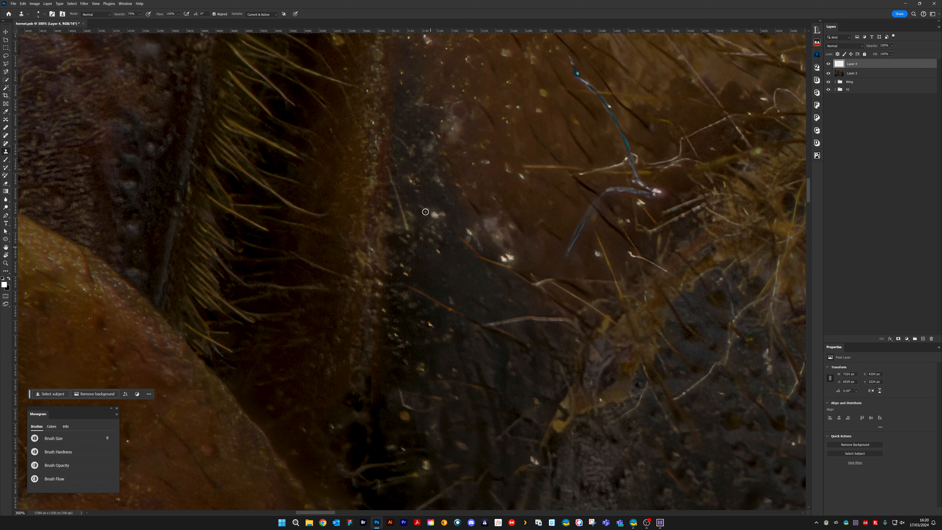
{"action": "left_click", "coordinate": [390, 156], "text": "alt"}
{"action": "left_click_drag", "start_coordinate": [388, 167], "coordinate": [398, 194]}
{"action": "mouse_move", "coordinate": [378, 215]}
{"action": "left_mouse_down"}
{"action": "mouse_move", "coordinate": [372, 261]}
{"action": "mouse_move", "coordinate": [381, 233]}
{"action": "mouse_move", "coordinate": [414, 223]}
{"action": "left_mouse_up"}
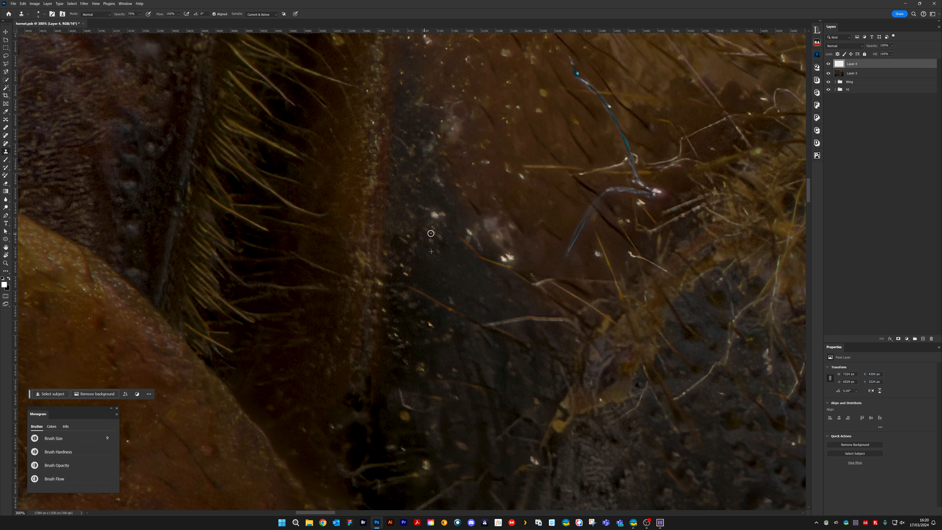
{"action": "left_click_drag", "start_coordinate": [433, 215], "coordinate": [443, 230]}
{"action": "mouse_move", "coordinate": [373, 234]}
{"action": "left_mouse_down"}
{"action": "mouse_move", "coordinate": [418, 199]}
{"action": "mouse_move", "coordinate": [405, 210]}
{"action": "mouse_move", "coordinate": [404, 190]}
{"action": "left_mouse_up"}
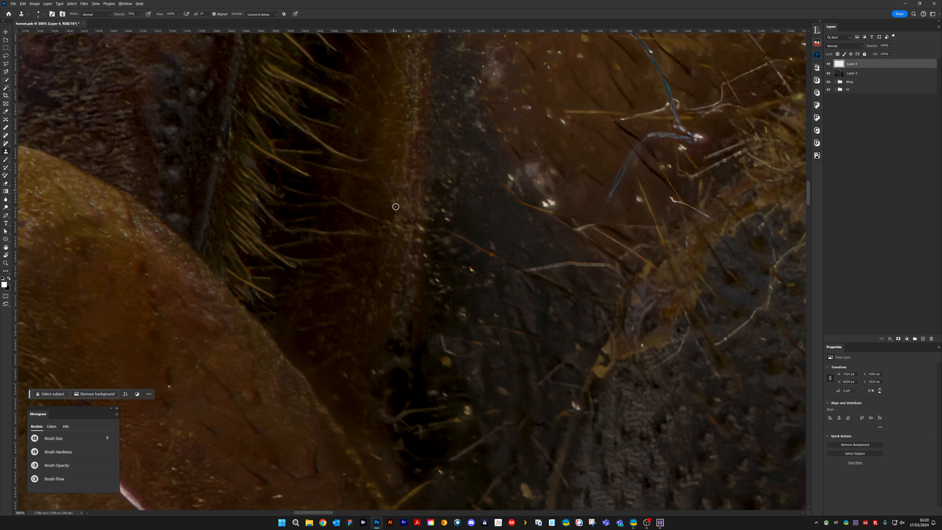
{"action": "mouse_move", "coordinate": [330, 198]}
{"action": "left_mouse_down"}
{"action": "mouse_move", "coordinate": [366, 226]}
{"action": "mouse_move", "coordinate": [341, 243]}
{"action": "mouse_move", "coordinate": [381, 234]}
{"action": "left_mouse_up"}
{"action": "key", "text": "ctrl+z"}
{"action": "key", "text": "ctrl+z"}
Clone out the scattered light specks on the dark strip beside the brown band and the bent whitish hair below
{"action": "left_click", "coordinate": [337, 190], "text": "alt"}
{"action": "left_click_drag", "start_coordinate": [430, 267], "coordinate": [440, 280]}
{"action": "mouse_move", "coordinate": [494, 257]}
{"action": "left_mouse_down"}
{"action": "mouse_move", "coordinate": [454, 234]}
{"action": "mouse_move", "coordinate": [491, 258]}
{"action": "left_mouse_up"}
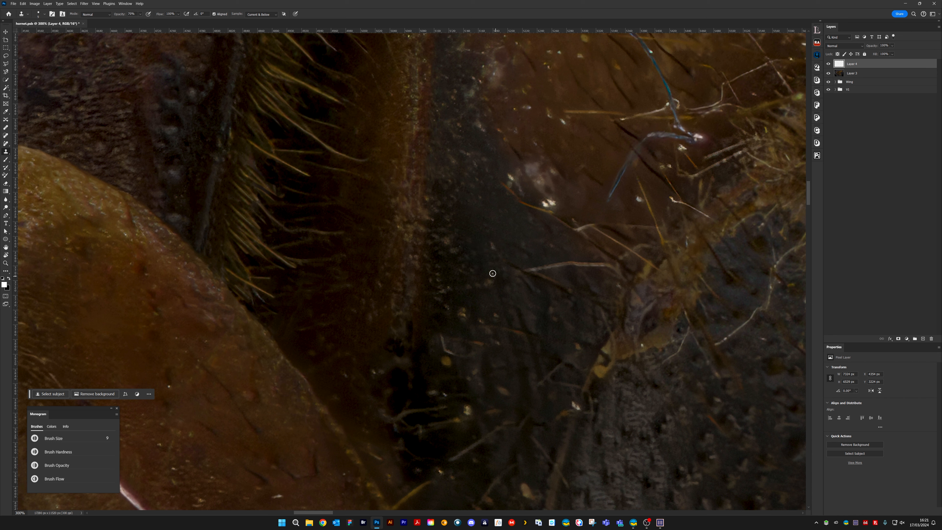
{"action": "left_click_drag", "start_coordinate": [442, 333], "coordinate": [451, 354]}
Clone out the branching hairs that cross the black hollow and the light specks at their tips
{"action": "mouse_move", "coordinate": [437, 334]}
{"action": "left_mouse_down"}
{"action": "mouse_move", "coordinate": [441, 347]}
{"action": "mouse_move", "coordinate": [498, 297]}
{"action": "mouse_move", "coordinate": [526, 239]}
{"action": "left_mouse_up"}
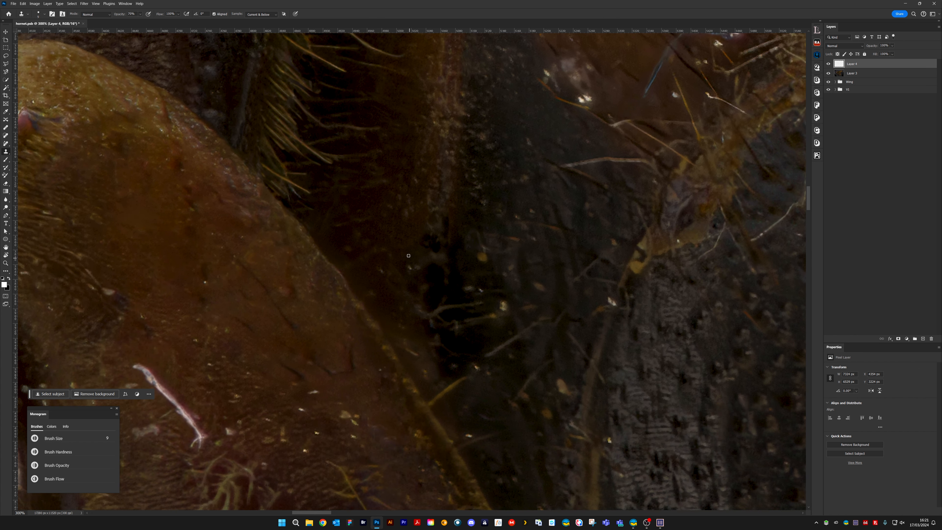
{"action": "left_click_drag", "start_coordinate": [482, 286], "coordinate": [454, 291]}
{"action": "key", "text": "["}
{"action": "key", "text": "["}
{"action": "key", "text": "["}
{"action": "key", "text": "["}
{"action": "mouse_move", "coordinate": [438, 296]}
{"action": "left_mouse_down"}
{"action": "mouse_move", "coordinate": [467, 303]}
{"action": "mouse_move", "coordinate": [437, 306]}
{"action": "left_mouse_up"}
{"action": "mouse_move", "coordinate": [436, 326]}
{"action": "left_mouse_down"}
{"action": "mouse_move", "coordinate": [462, 326]}
{"action": "mouse_move", "coordinate": [479, 299]}
{"action": "mouse_move", "coordinate": [497, 315]}
{"action": "left_mouse_up"}
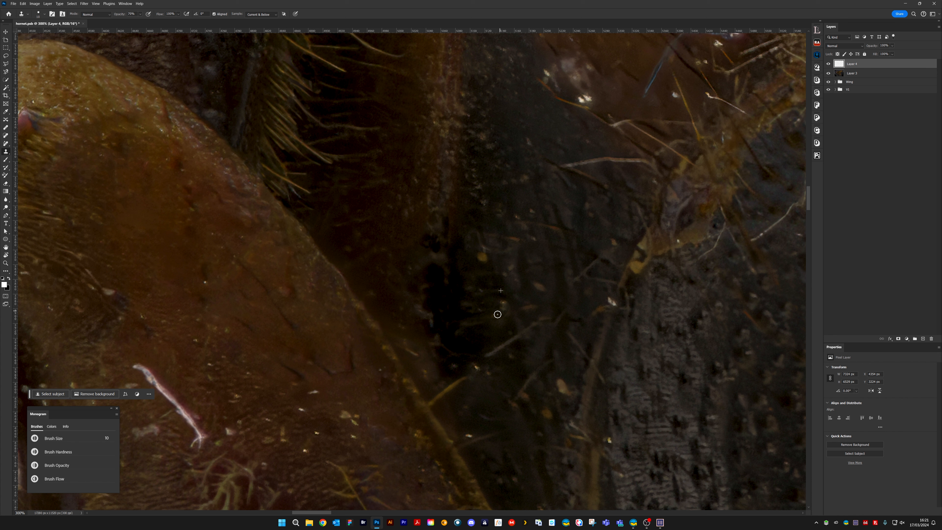
Clone over the patchy dark spots at the band's lower end and the brown rim of the black hollow
{"action": "left_click_drag", "start_coordinate": [440, 226], "coordinate": [429, 256]}
{"action": "key", "text": "bracketright"}
{"action": "key", "text": "bracketright"}
{"action": "left_click", "coordinate": [435, 297], "text": "alt"}
{"action": "mouse_move", "coordinate": [424, 358]}
{"action": "left_mouse_down"}
{"action": "mouse_move", "coordinate": [427, 386]}
{"action": "mouse_move", "coordinate": [428, 327]}
{"action": "mouse_move", "coordinate": [423, 378]}
{"action": "mouse_move", "coordinate": [406, 346]}
{"action": "mouse_move", "coordinate": [415, 340]}
{"action": "mouse_move", "coordinate": [405, 314]}
{"action": "mouse_move", "coordinate": [400, 334]}
{"action": "mouse_move", "coordinate": [414, 370]}
{"action": "mouse_move", "coordinate": [412, 331]}
{"action": "left_mouse_up"}
Even out the black hollow's ragged edge next to the leg by cloning with a smaller brush
{"action": "key", "text": "bracketleft"}
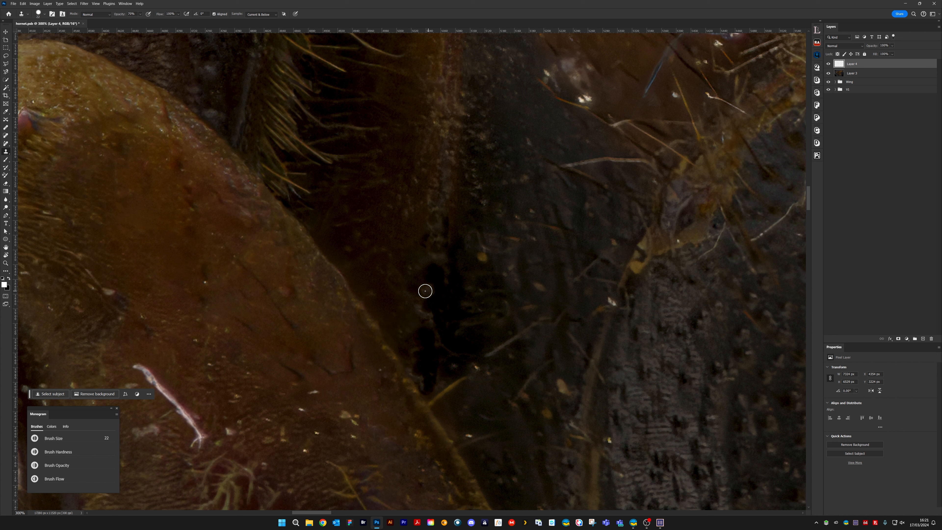
{"action": "left_click", "coordinate": [435, 288], "text": "alt"}
{"action": "key", "text": "bracketleft"}
{"action": "left_click_drag", "start_coordinate": [423, 297], "coordinate": [434, 341]}
{"action": "key", "text": "bracketright"}
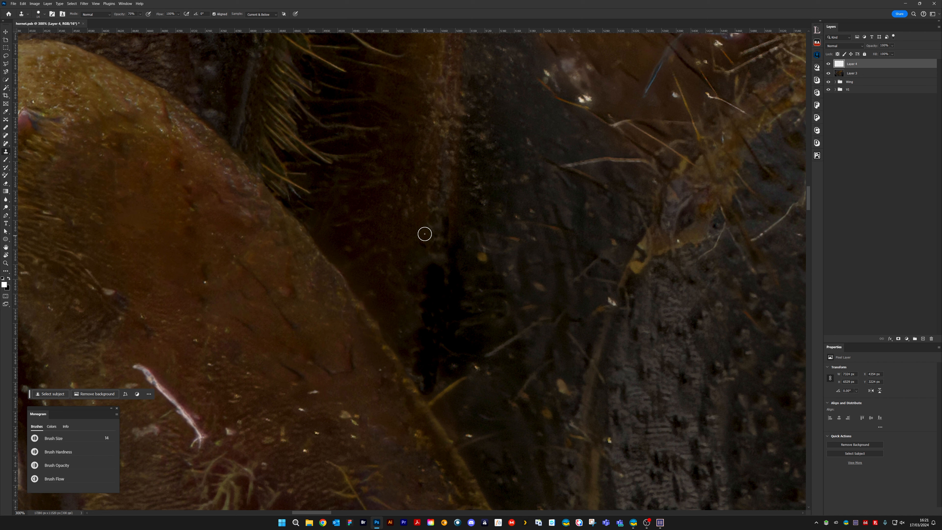
Clone over the ragged brown patches at the black hollow's upper end and along its edge next to the leg
{"action": "left_click", "coordinate": [426, 229], "text": "alt"}
{"action": "mouse_move", "coordinate": [423, 265]}
{"action": "left_mouse_down"}
{"action": "mouse_move", "coordinate": [411, 294]}
{"action": "mouse_move", "coordinate": [474, 281]}
{"action": "mouse_move", "coordinate": [438, 242]}
{"action": "mouse_move", "coordinate": [430, 280]}
{"action": "mouse_move", "coordinate": [482, 271]}
{"action": "mouse_move", "coordinate": [438, 305]}
{"action": "mouse_move", "coordinate": [439, 267]}
{"action": "mouse_move", "coordinate": [431, 301]}
{"action": "mouse_move", "coordinate": [437, 265]}
{"action": "left_mouse_up"}
{"action": "left_click", "coordinate": [432, 301], "text": "alt"}
{"action": "key", "text": "bracketleft"}
{"action": "key", "text": "bracketright"}
{"action": "key", "text": "bracketleft"}
{"action": "left_click", "coordinate": [419, 356], "text": "alt"}
{"action": "mouse_move", "coordinate": [417, 378]}
{"action": "left_mouse_down"}
{"action": "mouse_move", "coordinate": [423, 385]}
{"action": "mouse_move", "coordinate": [405, 352]}
{"action": "mouse_move", "coordinate": [443, 347]}
{"action": "mouse_move", "coordinate": [435, 384]}
{"action": "left_mouse_up"}
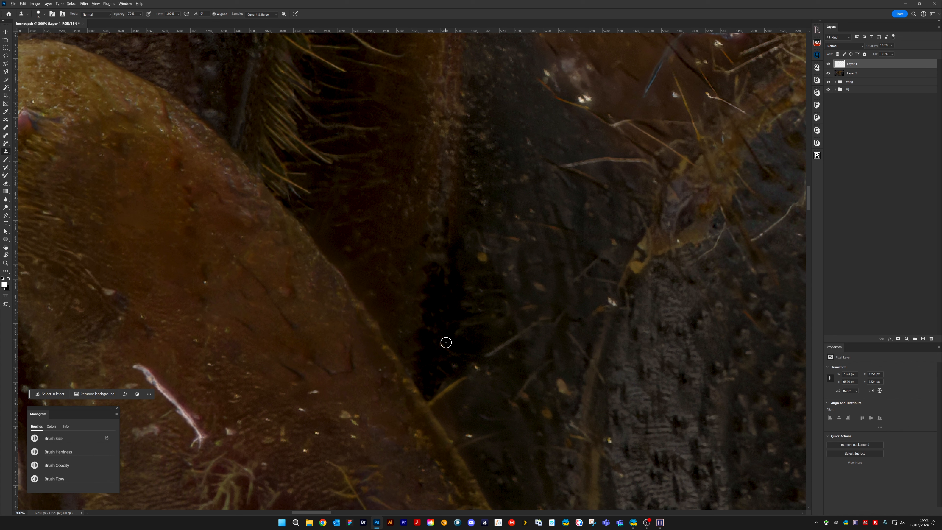
Clone out the yellowish hair and light specks at the black hollow's lower end with dark texture, using a larger brush
{"action": "mouse_move", "coordinate": [446, 342]}
{"action": "left_mouse_down"}
{"action": "mouse_move", "coordinate": [435, 402]}
{"action": "mouse_move", "coordinate": [461, 378]}
{"action": "mouse_move", "coordinate": [440, 393]}
{"action": "mouse_move", "coordinate": [443, 405]}
{"action": "mouse_move", "coordinate": [447, 339]}
{"action": "mouse_move", "coordinate": [457, 360]}
{"action": "mouse_move", "coordinate": [438, 367]}
{"action": "mouse_move", "coordinate": [462, 367]}
{"action": "mouse_move", "coordinate": [441, 378]}
{"action": "mouse_move", "coordinate": [433, 341]}
{"action": "mouse_move", "coordinate": [446, 368]}
{"action": "mouse_move", "coordinate": [445, 382]}
{"action": "mouse_move", "coordinate": [439, 379]}
{"action": "mouse_move", "coordinate": [444, 397]}
{"action": "mouse_move", "coordinate": [470, 374]}
{"action": "mouse_move", "coordinate": [455, 418]}
{"action": "left_mouse_up"}
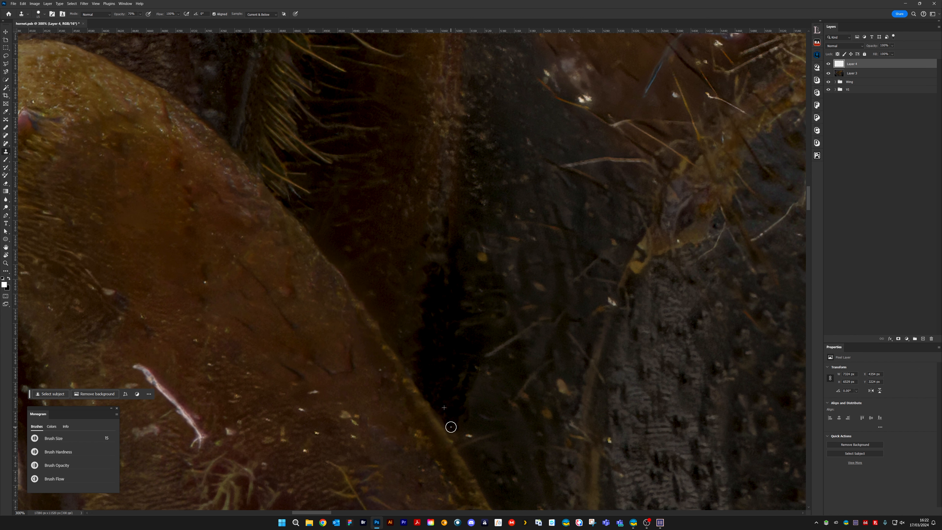
{"action": "left_click_drag", "start_coordinate": [503, 401], "coordinate": [496, 318]}
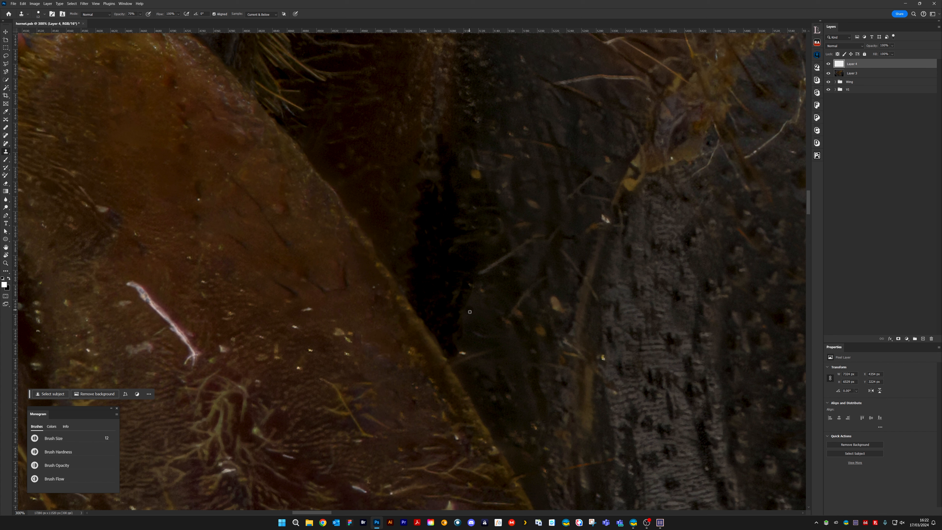
{"action": "key", "text": "bracketright"}
{"action": "key", "text": "bracketright"}
{"action": "key", "text": "bracketright"}
{"action": "key", "text": "bracketright"}
{"action": "key", "text": "bracketright"}
{"action": "key", "text": "bracketright"}
{"action": "key", "text": "bracketright"}
{"action": "key", "text": "bracketright"}
{"action": "key", "text": "bracketright"}
{"action": "left_click_drag", "start_coordinate": [465, 280], "coordinate": [462, 356]}
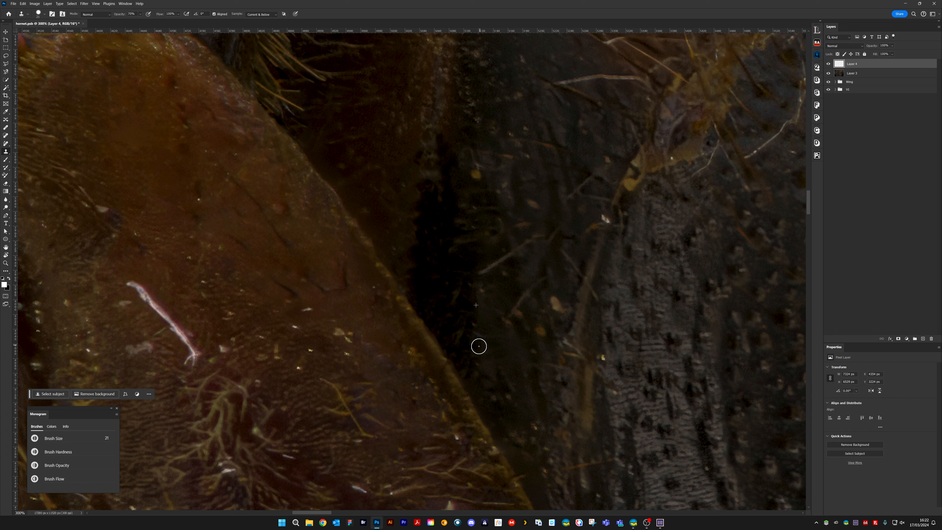
Clone out the pale slanted hair and the yellow spot beside the black hollow, using a smaller brush
{"action": "key", "text": "bracketleft"}
{"action": "key", "text": "bracketleft"}
{"action": "key", "text": "bracketleft"}
{"action": "key", "text": "bracketleft"}
{"action": "key", "text": "bracketleft"}
{"action": "key", "text": "bracketleft"}
{"action": "left_click_drag", "start_coordinate": [526, 243], "coordinate": [483, 271]}
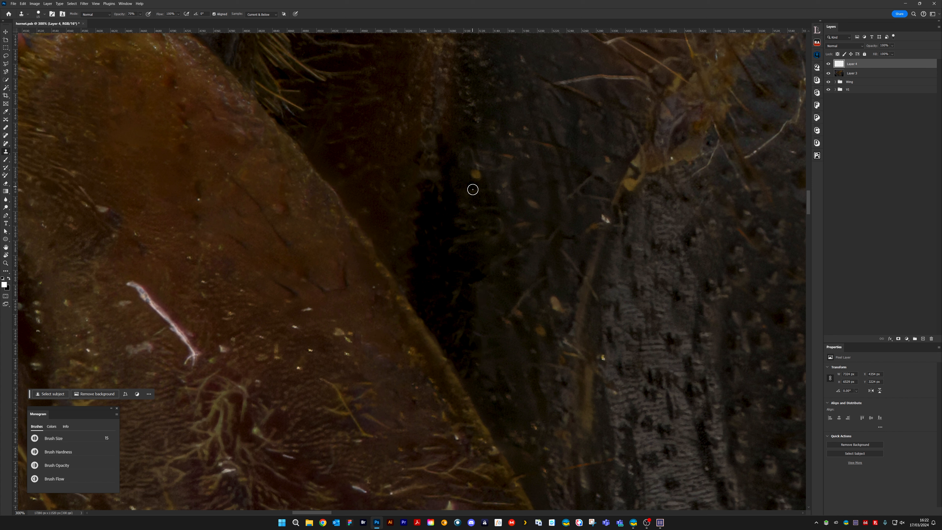
{"action": "key", "text": "bracketleft"}
{"action": "key", "text": "bracketleft"}
{"action": "key", "text": "bracketleft"}
{"action": "key", "text": "bracketleft"}
{"action": "key", "text": "bracketleft"}
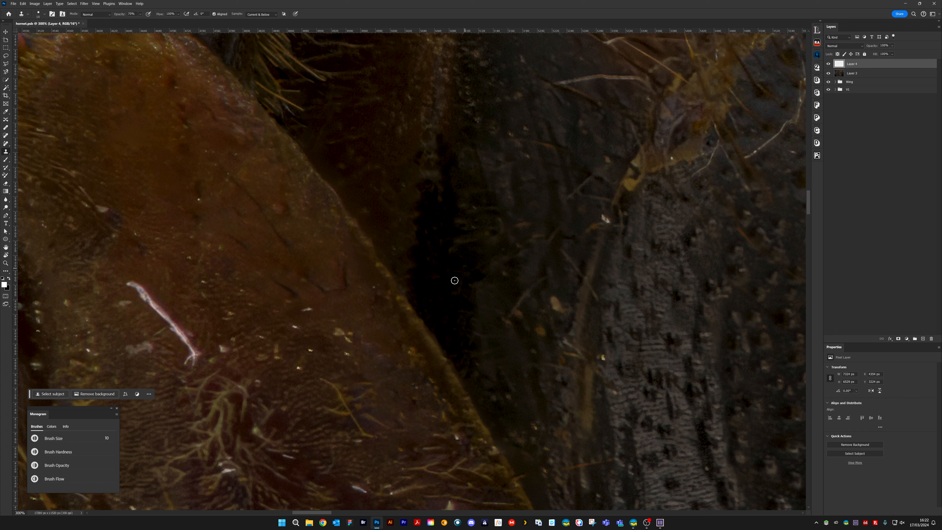
{"action": "left_click", "coordinate": [474, 263], "text": "alt"}
{"action": "left_click_drag", "start_coordinate": [477, 292], "coordinate": [481, 303]}
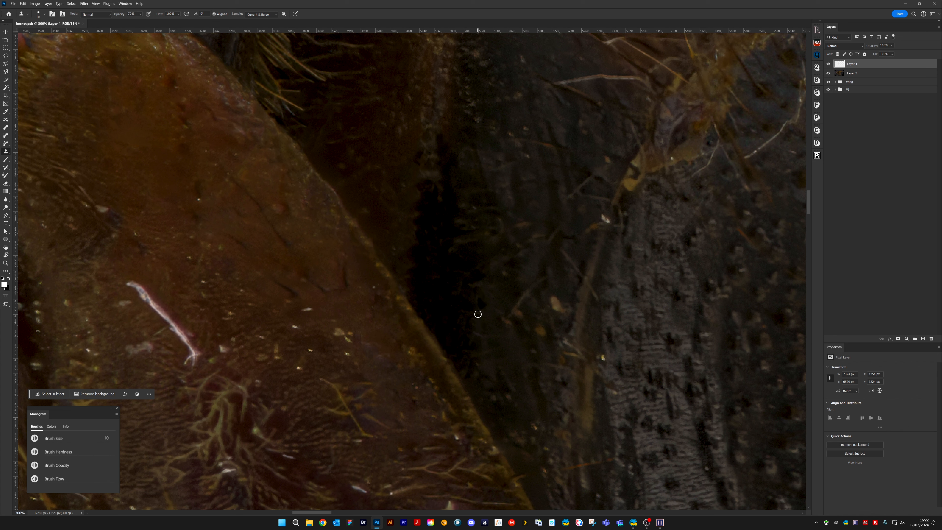
Clone out the brown flake and thin fibres on the dark strip and the white speck beside the brown strand
{"action": "left_click", "coordinate": [560, 286], "text": "alt"}
{"action": "mouse_move", "coordinate": [554, 298]}
{"action": "left_mouse_down"}
{"action": "mouse_move", "coordinate": [522, 299]}
{"action": "mouse_move", "coordinate": [512, 312]}
{"action": "mouse_move", "coordinate": [543, 337]}
{"action": "left_mouse_up"}
{"action": "left_click", "coordinate": [528, 273], "text": "alt"}
{"action": "left_click_drag", "start_coordinate": [605, 227], "coordinate": [607, 223]}
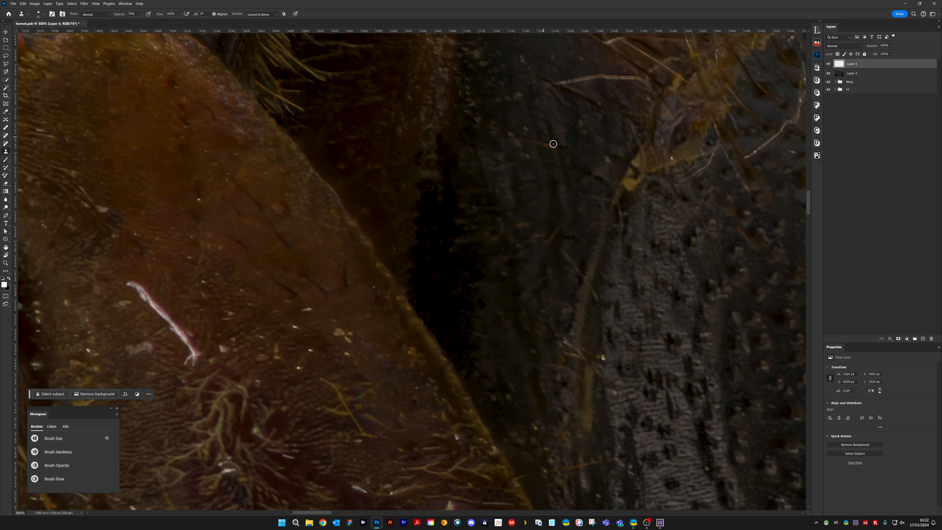
Clone out the long pale hair near the yellow debris and the light specks along the upper dark strip
{"action": "mouse_move", "coordinate": [634, 79]}
{"action": "left_mouse_down"}
{"action": "mouse_move", "coordinate": [591, 77]}
{"action": "mouse_move", "coordinate": [602, 74]}
{"action": "left_mouse_up"}
{"action": "left_click_drag", "start_coordinate": [479, 54], "coordinate": [474, 59]}
{"action": "left_click_drag", "start_coordinate": [466, 103], "coordinate": [477, 121]}
{"action": "left_click_drag", "start_coordinate": [517, 97], "coordinate": [507, 104]}
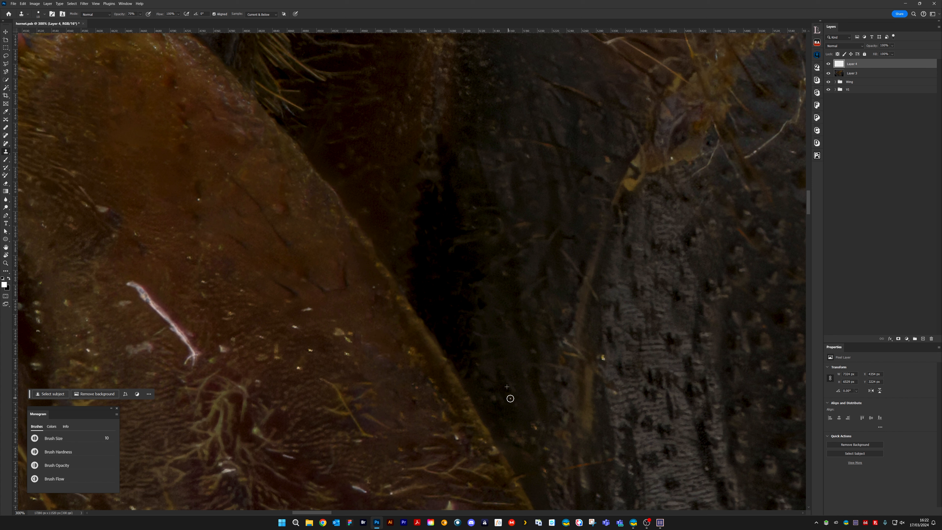
Clone out the bright specks between the brown strand and the grey ridged band
{"action": "left_click", "coordinate": [600, 373], "text": "alt"}
{"action": "left_click", "coordinate": [600, 356]}
{"action": "left_click_drag", "start_coordinate": [599, 374], "coordinate": [598, 368]}
Clone out the upper part of the brown strand beside the grey ridged band with surrounding dark texture
{"action": "mouse_move", "coordinate": [627, 326]}
{"action": "left_mouse_down"}
{"action": "mouse_move", "coordinate": [525, 225]}
{"action": "mouse_move", "coordinate": [516, 235]}
{"action": "left_mouse_up"}
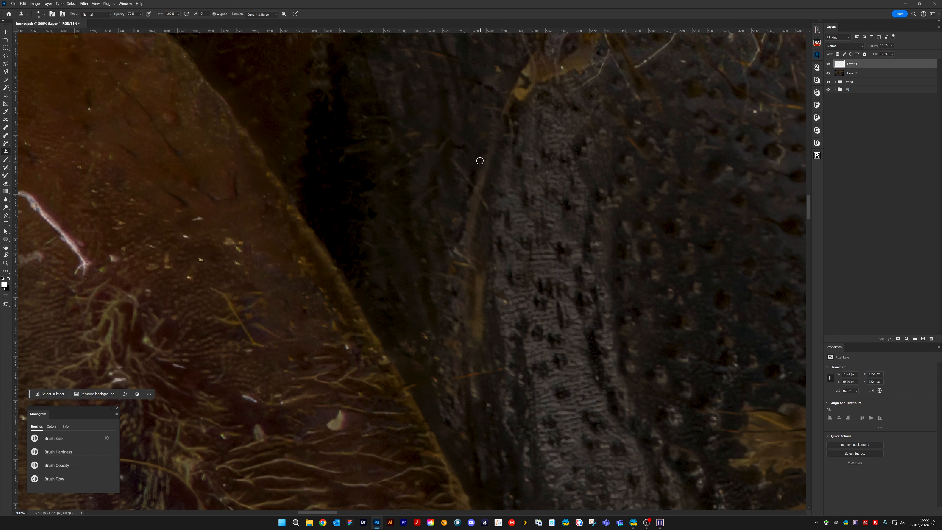
{"action": "left_click", "coordinate": [479, 161], "text": "alt"}
{"action": "left_click_drag", "start_coordinate": [482, 183], "coordinate": [479, 188]}
{"action": "key", "text": "]"}
{"action": "left_click", "coordinate": [483, 131], "text": "alt"}
{"action": "mouse_move", "coordinate": [489, 151]}
{"action": "left_mouse_down"}
{"action": "mouse_move", "coordinate": [480, 185]}
{"action": "mouse_move", "coordinate": [464, 152]}
{"action": "mouse_move", "coordinate": [459, 185]}
{"action": "mouse_move", "coordinate": [465, 179]}
{"action": "mouse_move", "coordinate": [443, 142]}
{"action": "mouse_move", "coordinate": [474, 170]}
{"action": "mouse_move", "coordinate": [482, 200]}
{"action": "mouse_move", "coordinate": [474, 235]}
{"action": "mouse_move", "coordinate": [464, 191]}
{"action": "mouse_move", "coordinate": [461, 244]}
{"action": "left_mouse_up"}
{"action": "left_click", "coordinate": [458, 182], "text": "alt"}
{"action": "key", "text": "["}
{"action": "left_click", "coordinate": [474, 171], "text": "alt"}
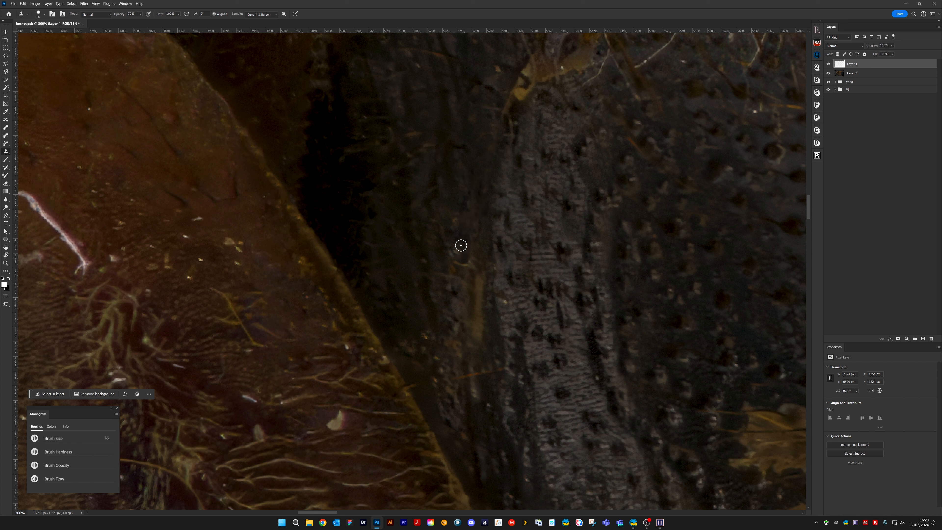
Clone out the thin orange fibre and the lower part of the brown strand beside the grey ridged band
{"action": "key", "text": "]"}
{"action": "left_click", "coordinate": [478, 408], "text": "alt"}
{"action": "key", "text": "["}
{"action": "mouse_move", "coordinate": [476, 383]}
{"action": "left_mouse_down"}
{"action": "mouse_move", "coordinate": [479, 396]}
{"action": "mouse_move", "coordinate": [499, 370]}
{"action": "mouse_move", "coordinate": [461, 382]}
{"action": "left_mouse_up"}
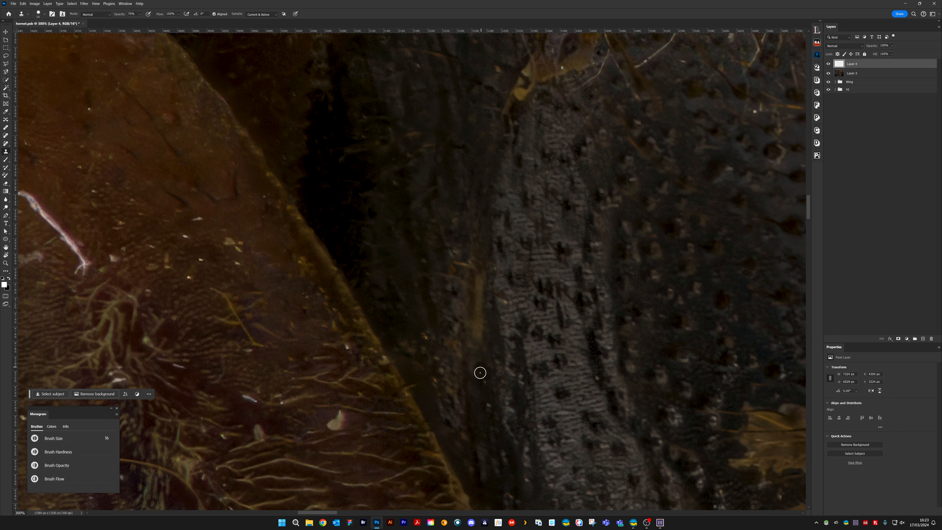
{"action": "key", "text": "]"}
{"action": "mouse_move", "coordinate": [474, 333]}
{"action": "left_mouse_down"}
{"action": "mouse_move", "coordinate": [479, 278]}
{"action": "mouse_move", "coordinate": [484, 292]}
{"action": "mouse_move", "coordinate": [465, 252]}
{"action": "mouse_move", "coordinate": [476, 235]}
{"action": "mouse_move", "coordinate": [478, 260]}
{"action": "left_mouse_up"}
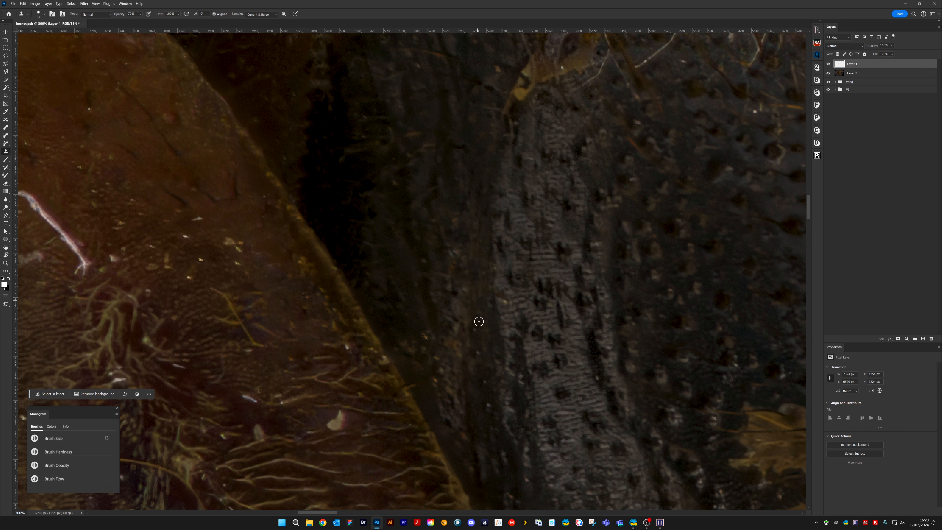
Blend the remaining strand traces and reddish specks along the dark strip by cloning with a slightly larger brush
{"action": "left_click", "coordinate": [478, 392], "text": "alt"}
{"action": "left_click", "coordinate": [485, 382]}
{"action": "left_click", "coordinate": [478, 356]}
{"action": "left_click", "coordinate": [490, 399]}
{"action": "left_click", "coordinate": [423, 325], "text": "alt"}
{"action": "key", "text": "bracketright"}
{"action": "left_click", "coordinate": [426, 336]}
{"action": "left_click", "coordinate": [436, 357]}
{"action": "left_click", "coordinate": [436, 379]}
{"action": "key", "text": "bracketright"}
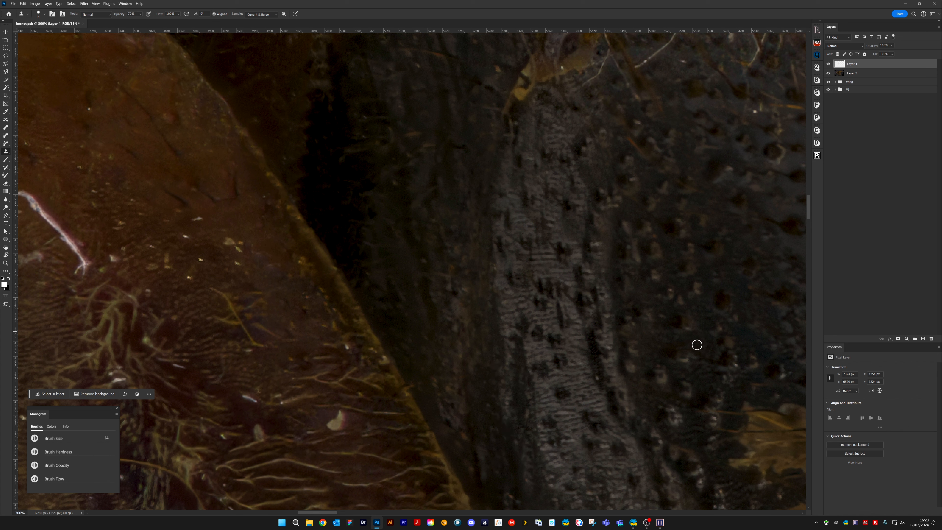
Inspect the hairy yellow-brown patches, the pitted dark surface and the brown leg for remaining debris
{"action": "left_click_drag", "start_coordinate": [717, 351], "coordinate": [413, 164]}
{"action": "left_click_drag", "start_coordinate": [496, 279], "coordinate": [534, 260]}
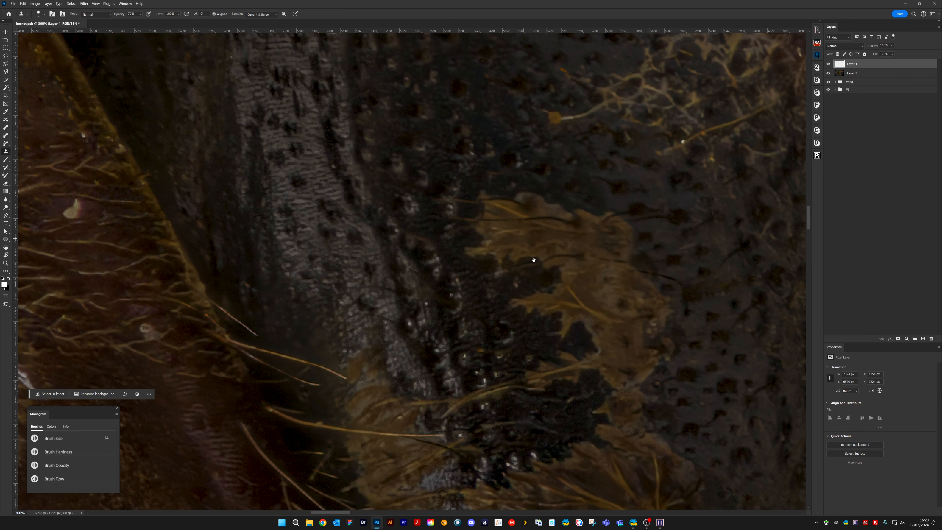
{"action": "left_click_drag", "start_coordinate": [574, 317], "coordinate": [544, 229]}
{"action": "left_click_drag", "start_coordinate": [563, 285], "coordinate": [539, 145]}
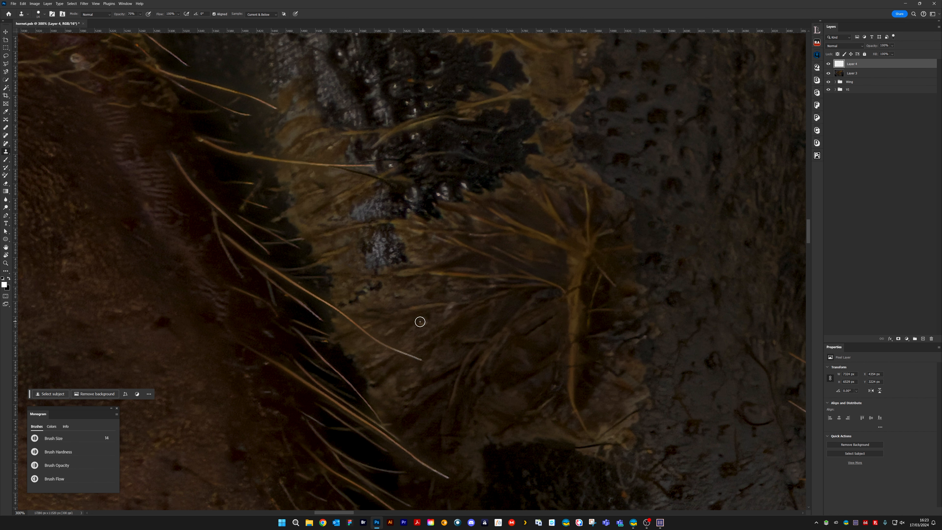
{"action": "left_click_drag", "start_coordinate": [374, 207], "coordinate": [432, 344]}
{"action": "mouse_move", "coordinate": [499, 330]}
{"action": "left_mouse_down"}
{"action": "mouse_move", "coordinate": [327, 301]}
{"action": "mouse_move", "coordinate": [332, 410]}
{"action": "left_mouse_up"}
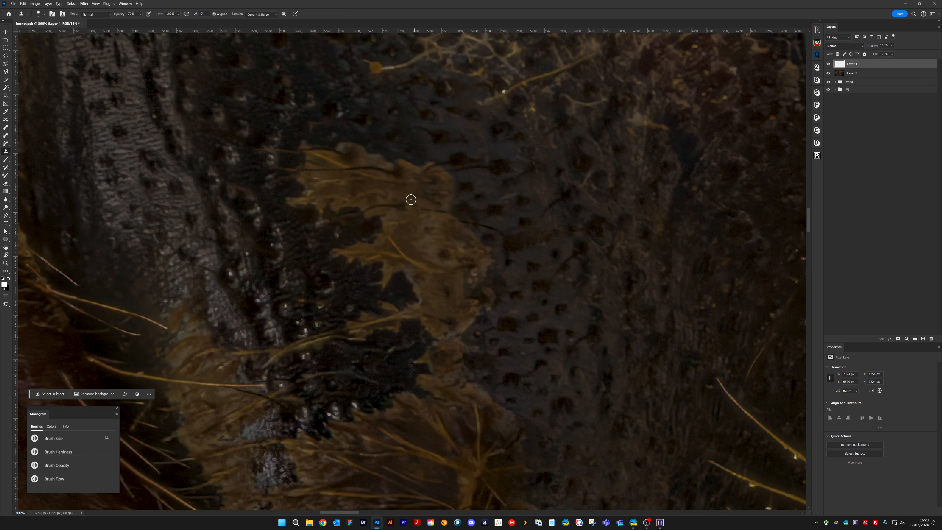
{"action": "left_click_drag", "start_coordinate": [498, 384], "coordinate": [560, 218]}
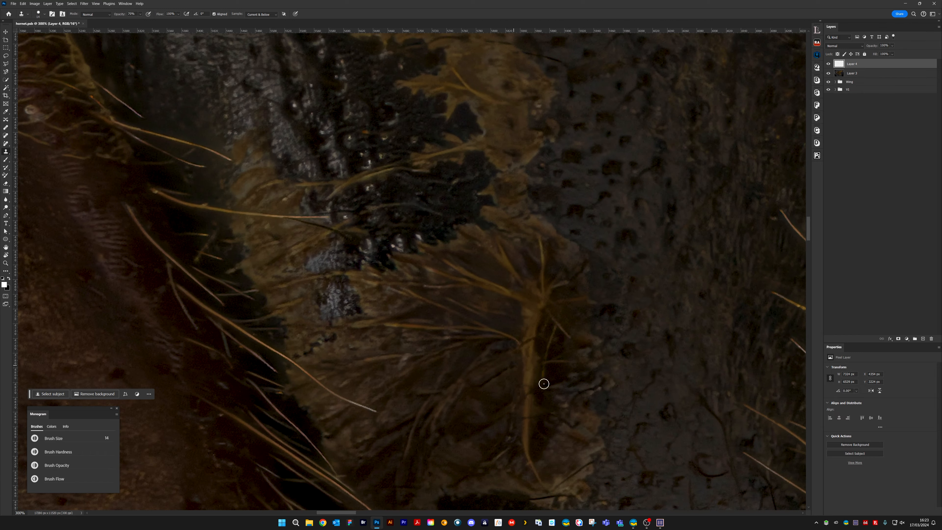
{"action": "left_click_drag", "start_coordinate": [489, 254], "coordinate": [225, 295]}
{"action": "left_click_drag", "start_coordinate": [458, 313], "coordinate": [779, 304]}
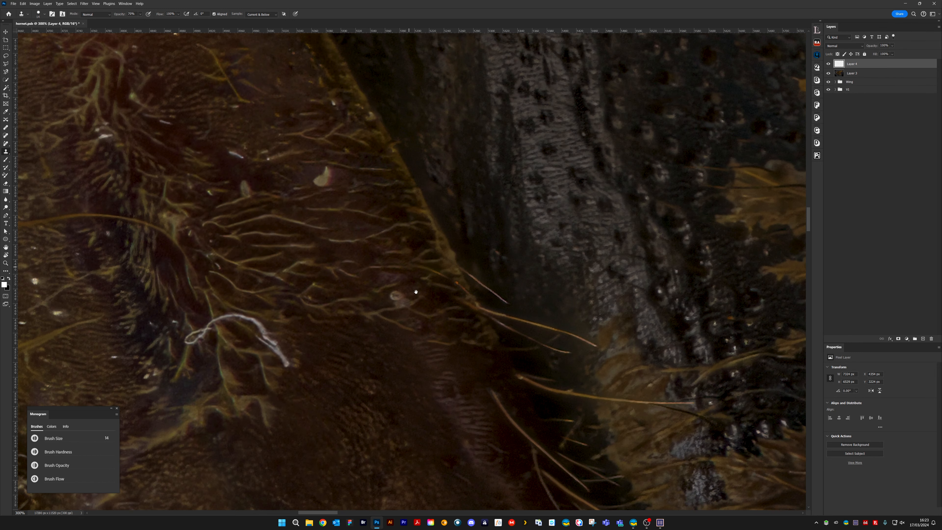
{"action": "left_click_drag", "start_coordinate": [412, 174], "coordinate": [454, 301]}
{"action": "left_click_drag", "start_coordinate": [359, 205], "coordinate": [445, 258]}
{"action": "left_click_drag", "start_coordinate": [358, 155], "coordinate": [458, 288]}
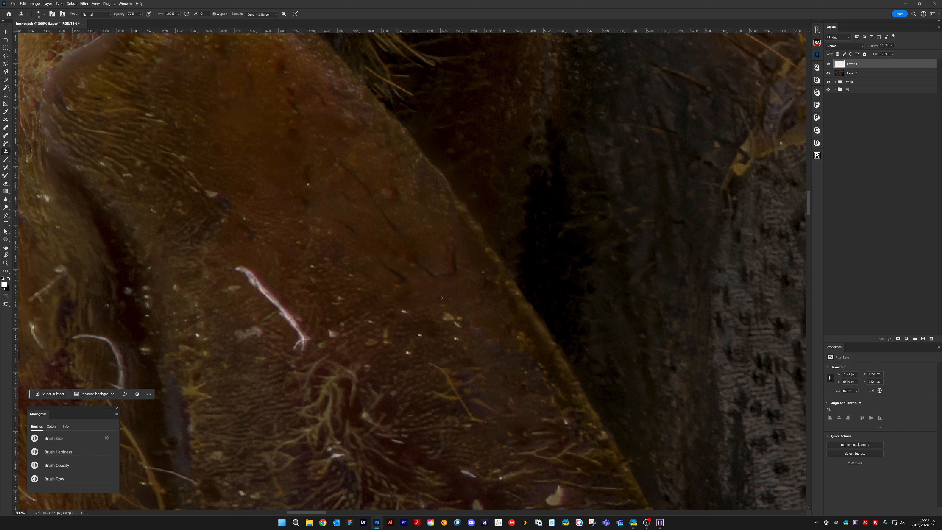
Clone out the cluster of light specks on the brown leg between the pinkish-white fibre and the yellow edge
{"action": "left_click_drag", "start_coordinate": [455, 318], "coordinate": [446, 316]}
{"action": "left_click", "coordinate": [405, 311]}
{"action": "left_click", "coordinate": [419, 334]}
{"action": "left_click", "coordinate": [457, 339]}
{"action": "left_click", "coordinate": [385, 332]}
{"action": "left_click", "coordinate": [407, 353]}
{"action": "left_click", "coordinate": [371, 342]}
{"action": "left_click", "coordinate": [409, 353]}
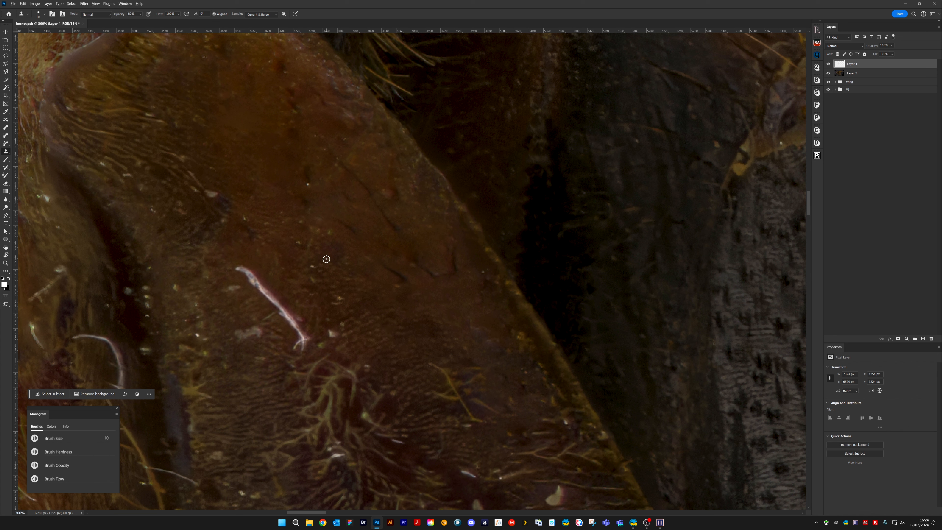
Clone out the single bright specks on the smooth orange part of the leg above the pinkish-white fibre
{"action": "left_click", "coordinate": [308, 184]}
{"action": "left_click", "coordinate": [325, 231]}
{"action": "left_click", "coordinate": [313, 266]}
{"action": "left_click", "coordinate": [314, 279]}
{"action": "left_click", "coordinate": [341, 299]}
{"action": "left_click", "coordinate": [336, 302]}
Clone out the pale specks beside the small dark spot on the leg
{"action": "scroll", "coordinate": [289, 241], "scroll_direction": "left", "scroll_amount": 3}
{"action": "scroll", "coordinate": [326, 222], "scroll_direction": "up", "scroll_amount": 1}
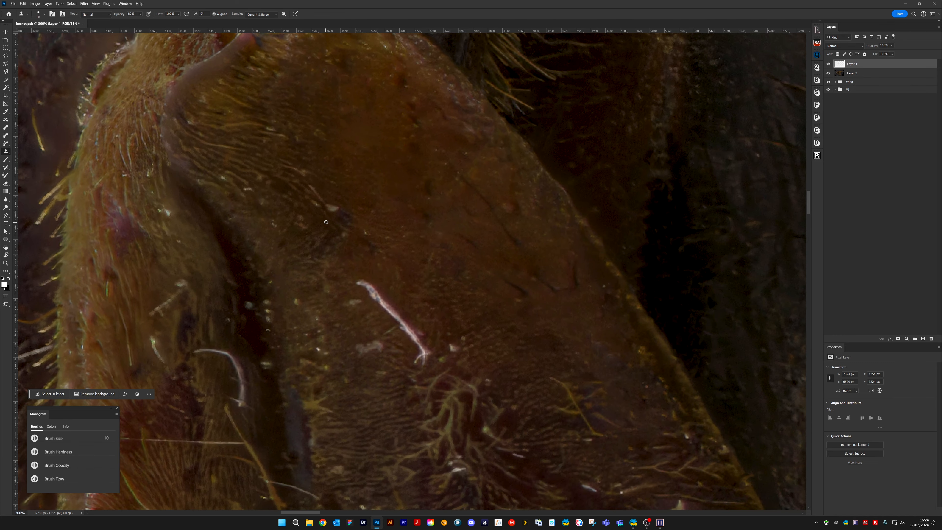
{"action": "left_click", "coordinate": [334, 209]}
{"action": "left_click", "coordinate": [317, 215], "text": "alt"}
{"action": "left_click", "coordinate": [316, 204]}
{"action": "mouse_move", "coordinate": [323, 199]}
{"action": "left_mouse_down"}
{"action": "mouse_move", "coordinate": [313, 188]}
{"action": "mouse_move", "coordinate": [345, 241]}
{"action": "left_mouse_up"}
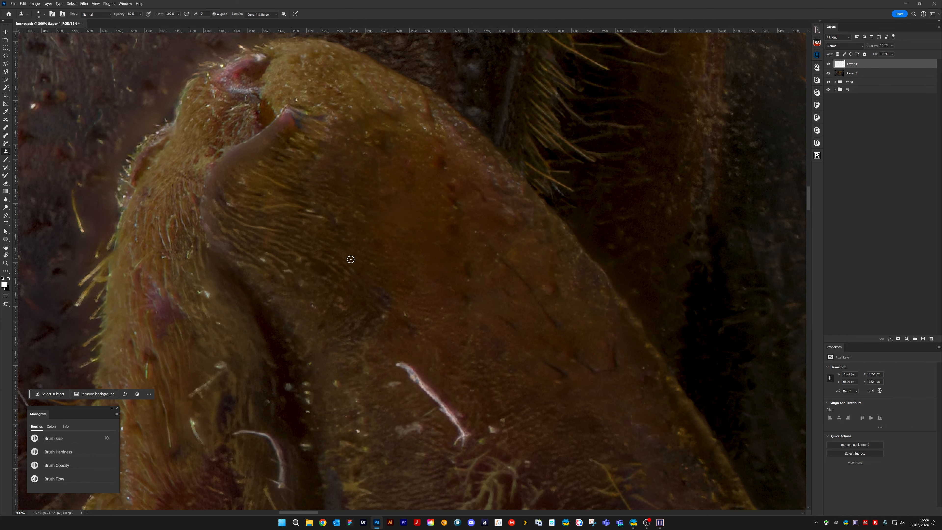
Clone out the tiny light specks around the curved ridge at the leg's upper end, reducing the brush size
{"action": "left_click", "coordinate": [309, 211]}
{"action": "left_click", "coordinate": [263, 262]}
{"action": "left_click", "coordinate": [295, 262]}
{"action": "key", "text": "3"}
{"action": "left_click", "coordinate": [274, 198], "text": "alt"}
{"action": "key", "text": "["}
{"action": "key", "text": "["}
{"action": "key", "text": "["}
{"action": "key", "text": "["}
{"action": "key", "text": "["}
{"action": "key", "text": "["}
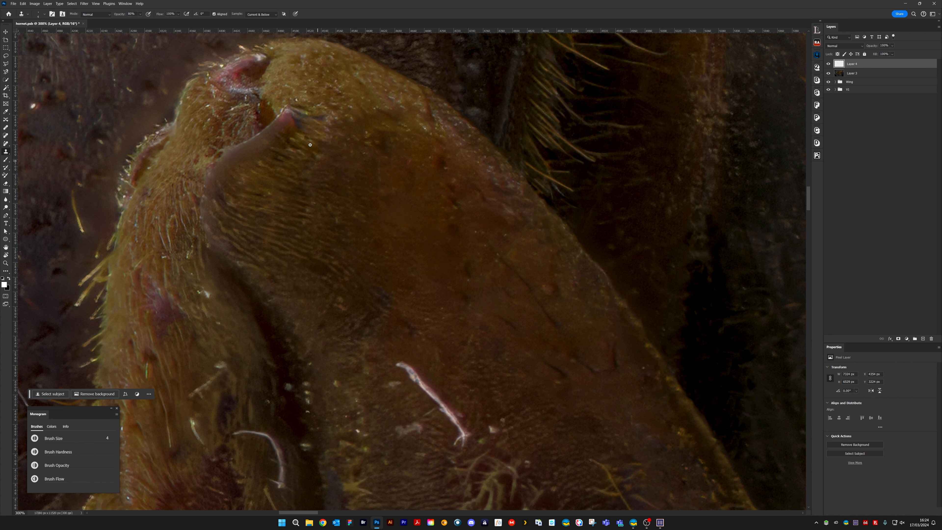
Clone out the thick pinkish-white fibre on the brown leg with surrounding skin texture
{"action": "key", "text": "bracketright"}
{"action": "key", "text": "bracketright"}
{"action": "key", "text": "bracketright"}
{"action": "key", "text": "bracketright"}
{"action": "key", "text": "bracketright"}
{"action": "key", "text": "bracketright"}
{"action": "key", "text": "bracketright"}
{"action": "left_click", "coordinate": [396, 352], "text": "alt"}
{"action": "mouse_move", "coordinate": [400, 363]}
{"action": "left_mouse_down"}
{"action": "mouse_move", "coordinate": [420, 386]}
{"action": "mouse_move", "coordinate": [408, 278]}
{"action": "mouse_move", "coordinate": [382, 251]}
{"action": "mouse_move", "coordinate": [405, 284]}
{"action": "left_mouse_up"}
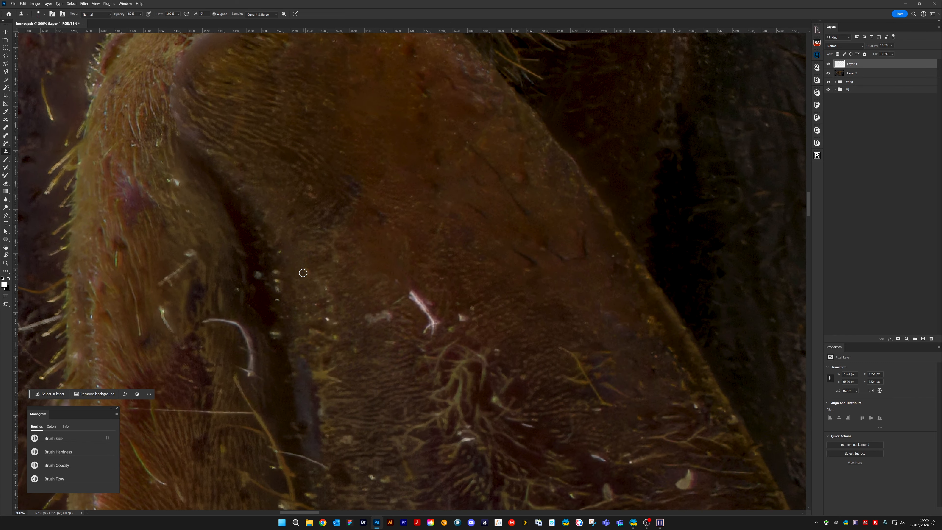
{"action": "mouse_move", "coordinate": [410, 287]}
{"action": "left_mouse_down"}
{"action": "mouse_move", "coordinate": [435, 303]}
{"action": "mouse_move", "coordinate": [416, 300]}
{"action": "mouse_move", "coordinate": [421, 314]}
{"action": "mouse_move", "coordinate": [420, 302]}
{"action": "mouse_move", "coordinate": [435, 323]}
{"action": "left_mouse_up"}
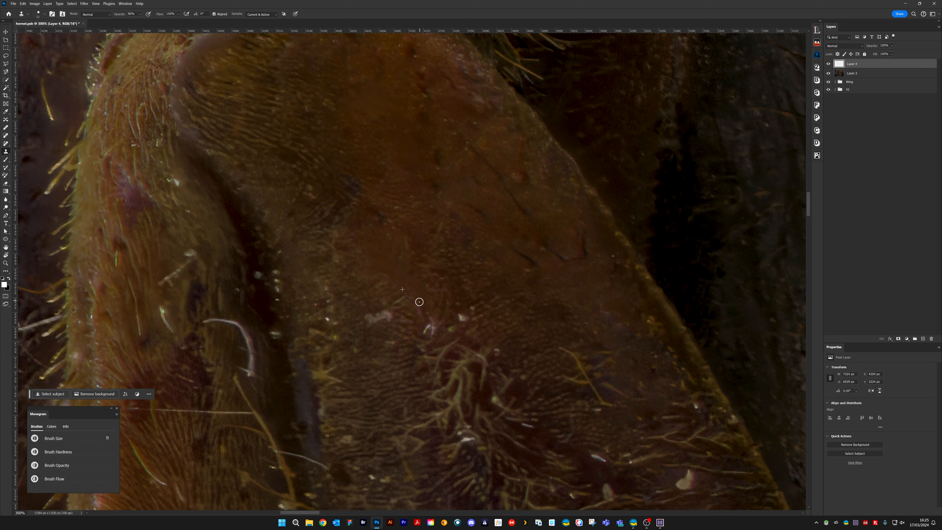
Clone out the remaining fibre end, the pale blotch and the white speck above the branching hairs
{"action": "key", "text": "bracketleft"}
{"action": "key", "text": "bracketleft"}
{"action": "key", "text": "bracketleft"}
{"action": "key", "text": "bracketleft"}
{"action": "key", "text": "bracketleft"}
{"action": "key", "text": "bracketleft"}
{"action": "key", "text": "bracketleft"}
{"action": "key", "text": "bracketright"}
{"action": "key", "text": "bracketright"}
{"action": "key", "text": "bracketright"}
{"action": "key", "text": "bracketright"}
{"action": "left_click", "coordinate": [381, 302], "text": "alt"}
{"action": "mouse_move", "coordinate": [390, 314]}
{"action": "left_mouse_down"}
{"action": "mouse_move", "coordinate": [368, 328]}
{"action": "mouse_move", "coordinate": [365, 298]}
{"action": "left_mouse_up"}
{"action": "left_click", "coordinate": [460, 306], "text": "alt"}
{"action": "mouse_move", "coordinate": [464, 318]}
{"action": "left_mouse_down"}
{"action": "mouse_move", "coordinate": [437, 314]}
{"action": "mouse_move", "coordinate": [433, 304]}
{"action": "mouse_move", "coordinate": [424, 335]}
{"action": "mouse_move", "coordinate": [429, 322]}
{"action": "mouse_move", "coordinate": [435, 330]}
{"action": "mouse_move", "coordinate": [463, 313]}
{"action": "mouse_move", "coordinate": [460, 320]}
{"action": "mouse_move", "coordinate": [450, 303]}
{"action": "left_mouse_up"}
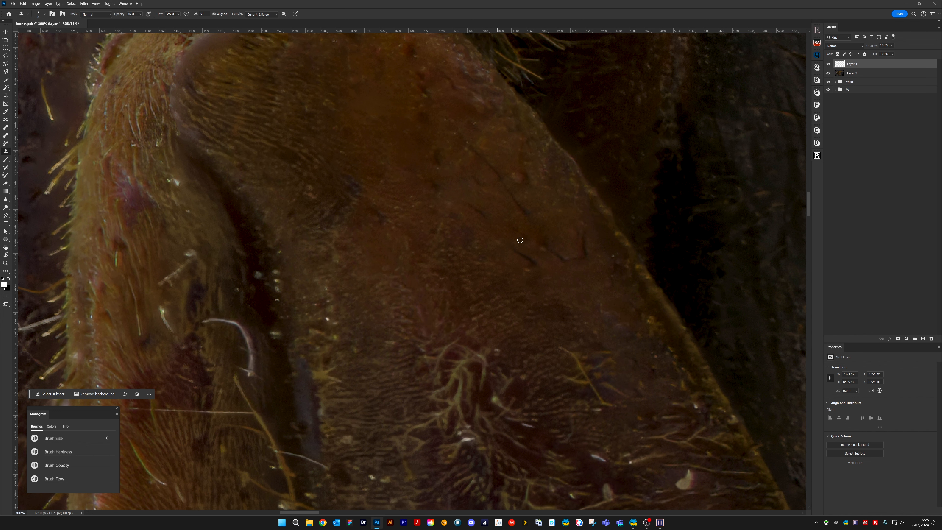
Clone out the whitish specks in the dark groove between the two leg sections
{"action": "mouse_move", "coordinate": [325, 318]}
{"action": "left_mouse_down"}
{"action": "mouse_move", "coordinate": [457, 269]}
{"action": "mouse_move", "coordinate": [459, 322]}
{"action": "mouse_move", "coordinate": [465, 303]}
{"action": "mouse_move", "coordinate": [446, 309]}
{"action": "left_mouse_up"}
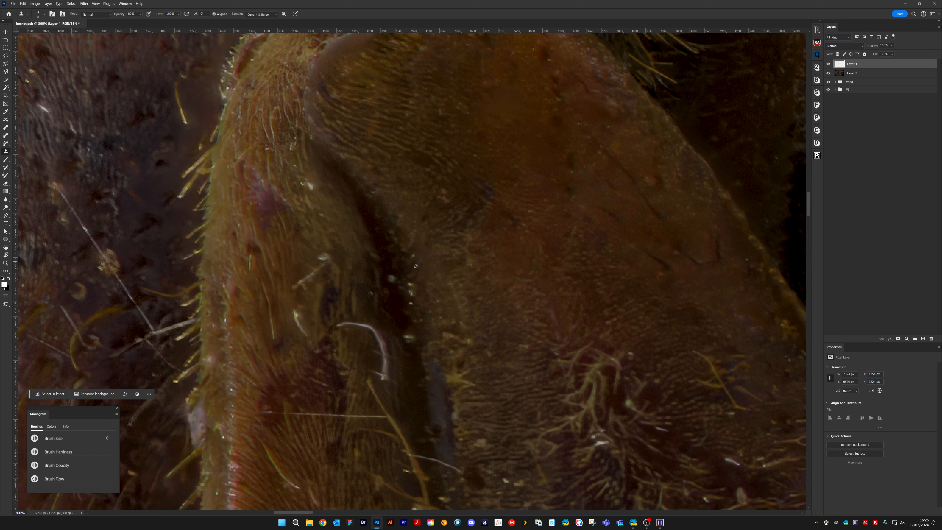
{"action": "left_click", "coordinate": [413, 257]}
{"action": "left_click", "coordinate": [410, 285]}
{"action": "left_click", "coordinate": [392, 279]}
{"action": "left_click", "coordinate": [411, 298]}
{"action": "left_click", "coordinate": [414, 290]}
{"action": "left_click", "coordinate": [409, 338]}
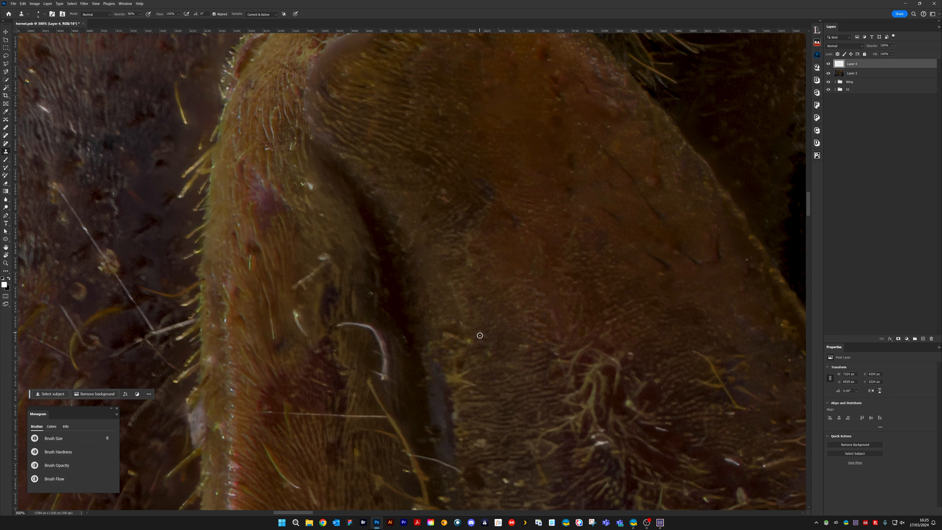
Clone out the yellow tufts along the groove's edge and the white specks among the branching hairs
{"action": "left_click_drag", "start_coordinate": [446, 333], "coordinate": [470, 336]}
{"action": "scroll", "coordinate": [456, 324], "scroll_direction": "down", "scroll_amount": 4}
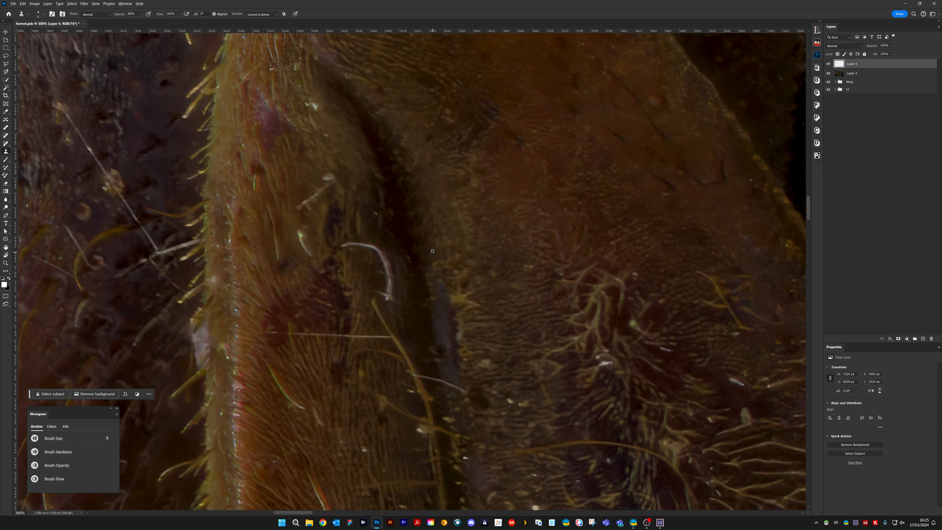
{"action": "mouse_move", "coordinate": [428, 272]}
{"action": "left_mouse_down"}
{"action": "mouse_move", "coordinate": [433, 300]}
{"action": "mouse_move", "coordinate": [425, 252]}
{"action": "mouse_move", "coordinate": [409, 252]}
{"action": "mouse_move", "coordinate": [411, 264]}
{"action": "mouse_move", "coordinate": [481, 230]}
{"action": "mouse_move", "coordinate": [464, 267]}
{"action": "mouse_move", "coordinate": [456, 254]}
{"action": "mouse_move", "coordinate": [454, 297]}
{"action": "mouse_move", "coordinate": [474, 307]}
{"action": "mouse_move", "coordinate": [456, 301]}
{"action": "left_mouse_up"}
{"action": "left_click_drag", "start_coordinate": [567, 345], "coordinate": [411, 266]}
{"action": "left_click", "coordinate": [459, 291], "text": "alt"}
{"action": "mouse_move", "coordinate": [462, 287]}
{"action": "left_mouse_down"}
{"action": "mouse_move", "coordinate": [446, 280]}
{"action": "mouse_move", "coordinate": [465, 296]}
{"action": "left_mouse_up"}
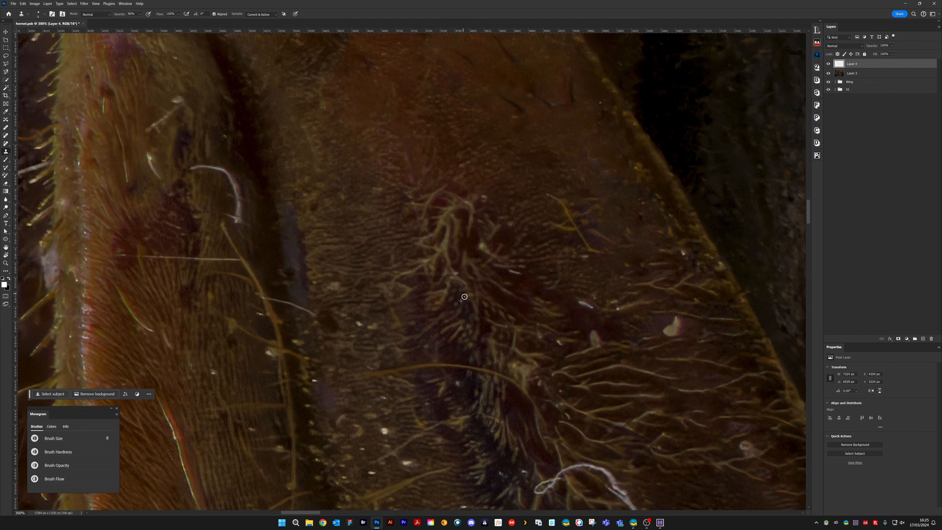
Clone out the short white fleck and the branching yellow fibre on the leg near its yellow edge
{"action": "left_click_drag", "start_coordinate": [528, 265], "coordinate": [406, 223]}
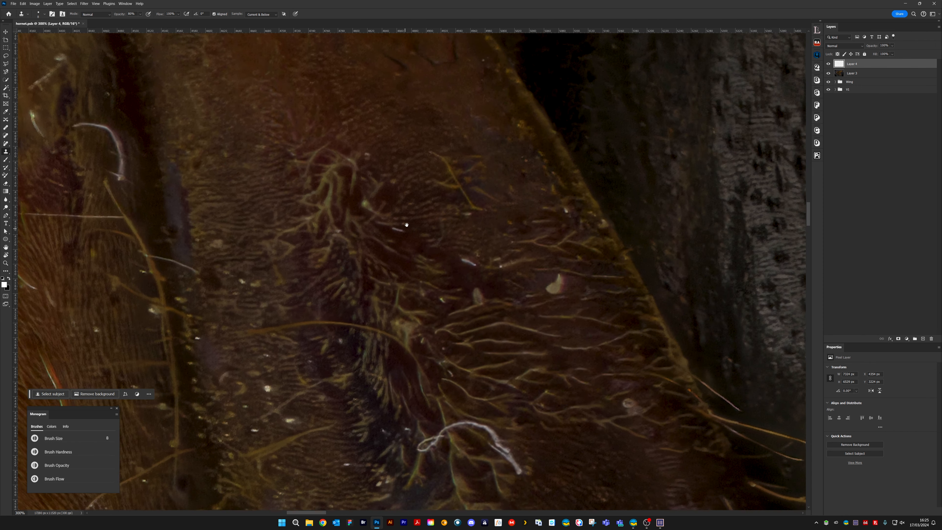
{"action": "left_click", "coordinate": [469, 266], "text": "alt"}
{"action": "left_click_drag", "start_coordinate": [460, 261], "coordinate": [474, 260]}
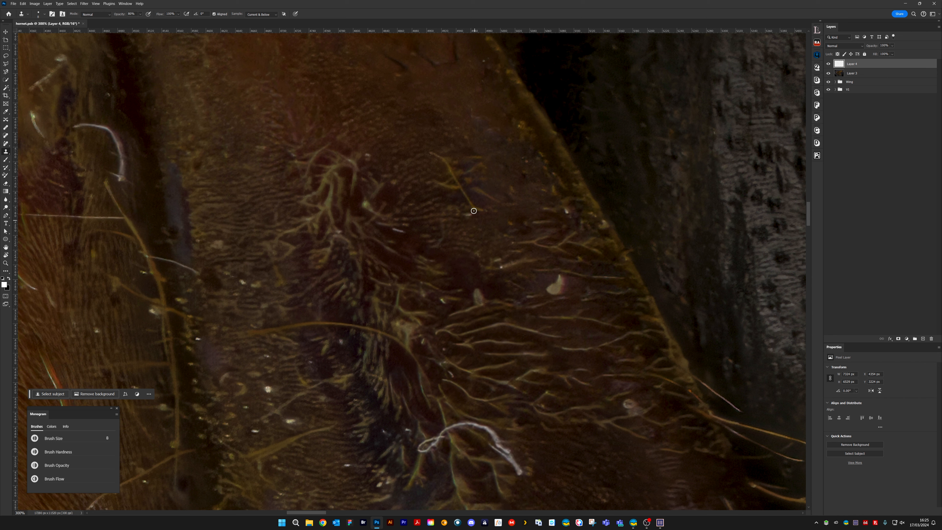
{"action": "mouse_move", "coordinate": [432, 152]}
{"action": "left_mouse_down"}
{"action": "mouse_move", "coordinate": [481, 156]}
{"action": "mouse_move", "coordinate": [465, 169]}
{"action": "mouse_move", "coordinate": [484, 165]}
{"action": "mouse_move", "coordinate": [448, 165]}
{"action": "mouse_move", "coordinate": [454, 185]}
{"action": "left_mouse_up"}
{"action": "mouse_move", "coordinate": [449, 147]}
{"action": "left_mouse_down"}
{"action": "mouse_move", "coordinate": [453, 173]}
{"action": "mouse_move", "coordinate": [471, 189]}
{"action": "mouse_move", "coordinate": [484, 179]}
{"action": "mouse_move", "coordinate": [474, 179]}
{"action": "mouse_move", "coordinate": [504, 205]}
{"action": "mouse_move", "coordinate": [477, 186]}
{"action": "mouse_move", "coordinate": [483, 212]}
{"action": "mouse_move", "coordinate": [471, 192]}
{"action": "mouse_move", "coordinate": [456, 208]}
{"action": "left_mouse_up"}
{"action": "left_click", "coordinate": [482, 177], "text": "alt"}
Clone out the large pale flake with its neighbouring speck and the light flecks beside the branching hair cluster
{"action": "mouse_move", "coordinate": [545, 275]}
{"action": "left_mouse_down"}
{"action": "mouse_move", "coordinate": [558, 290]}
{"action": "mouse_move", "coordinate": [540, 288]}
{"action": "left_mouse_up"}
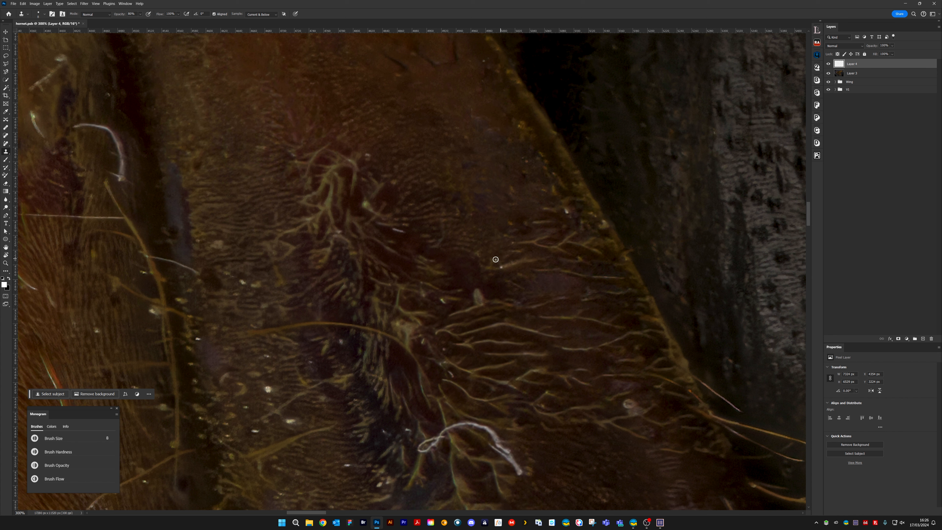
{"action": "mouse_move", "coordinate": [494, 261]}
{"action": "left_mouse_down"}
{"action": "mouse_move", "coordinate": [526, 258]}
{"action": "mouse_move", "coordinate": [504, 267]}
{"action": "mouse_move", "coordinate": [483, 260]}
{"action": "left_mouse_up"}
{"action": "left_click_drag", "start_coordinate": [466, 222], "coordinate": [487, 242]}
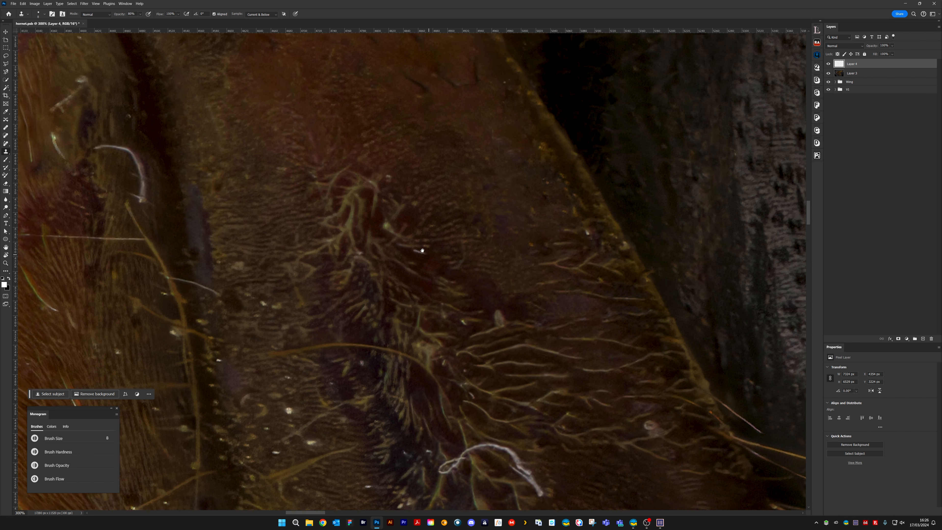
{"action": "left_click_drag", "start_coordinate": [415, 251], "coordinate": [425, 253]}
{"action": "left_click", "coordinate": [415, 257], "text": "alt"}
{"action": "mouse_move", "coordinate": [386, 225]}
{"action": "left_mouse_down"}
{"action": "mouse_move", "coordinate": [394, 232]}
{"action": "mouse_move", "coordinate": [399, 213]}
{"action": "mouse_move", "coordinate": [397, 235]}
{"action": "mouse_move", "coordinate": [410, 239]}
{"action": "mouse_move", "coordinate": [400, 244]}
{"action": "left_mouse_up"}
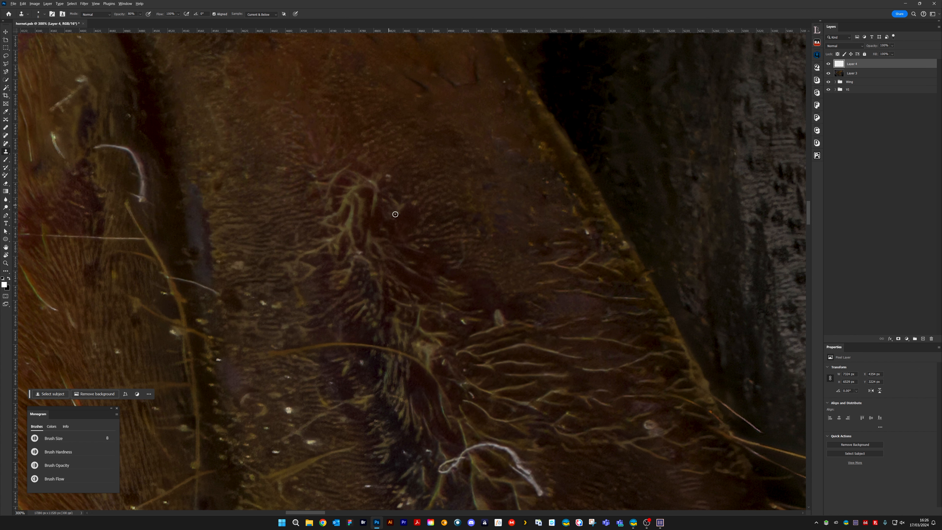
Clone out the small pale flake above the long branching hairs, up from the curled white fibre
{"action": "mouse_move", "coordinate": [490, 283]}
{"action": "left_mouse_down"}
{"action": "mouse_move", "coordinate": [441, 220]}
{"action": "mouse_move", "coordinate": [456, 247]}
{"action": "left_mouse_up"}
{"action": "left_click", "coordinate": [442, 237], "text": "alt"}
{"action": "left_click_drag", "start_coordinate": [484, 381], "coordinate": [472, 242]}
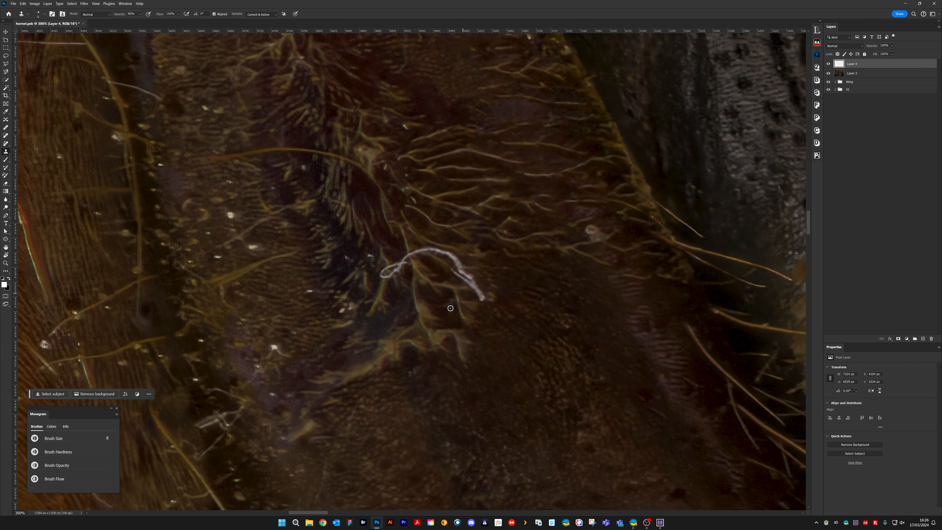
Clone out the yellow wisps and tuft trailing from the lower end of the branching hairs
{"action": "mouse_move", "coordinate": [378, 376]}
{"action": "left_mouse_down"}
{"action": "mouse_move", "coordinate": [461, 302]}
{"action": "mouse_move", "coordinate": [455, 277]}
{"action": "mouse_move", "coordinate": [410, 272]}
{"action": "mouse_move", "coordinate": [458, 256]}
{"action": "left_mouse_up"}
{"action": "left_click_drag", "start_coordinate": [422, 282], "coordinate": [407, 282]}
{"action": "mouse_move", "coordinate": [457, 255]}
{"action": "left_mouse_down"}
{"action": "mouse_move", "coordinate": [462, 264]}
{"action": "mouse_move", "coordinate": [477, 239]}
{"action": "mouse_move", "coordinate": [500, 250]}
{"action": "mouse_move", "coordinate": [486, 239]}
{"action": "mouse_move", "coordinate": [489, 225]}
{"action": "mouse_move", "coordinate": [470, 236]}
{"action": "mouse_move", "coordinate": [475, 218]}
{"action": "mouse_move", "coordinate": [480, 233]}
{"action": "mouse_move", "coordinate": [458, 240]}
{"action": "left_mouse_up"}
{"action": "left_click", "coordinate": [509, 261], "text": "alt"}
{"action": "left_click", "coordinate": [459, 225], "text": "alt"}
{"action": "left_click", "coordinate": [467, 220], "text": "alt"}
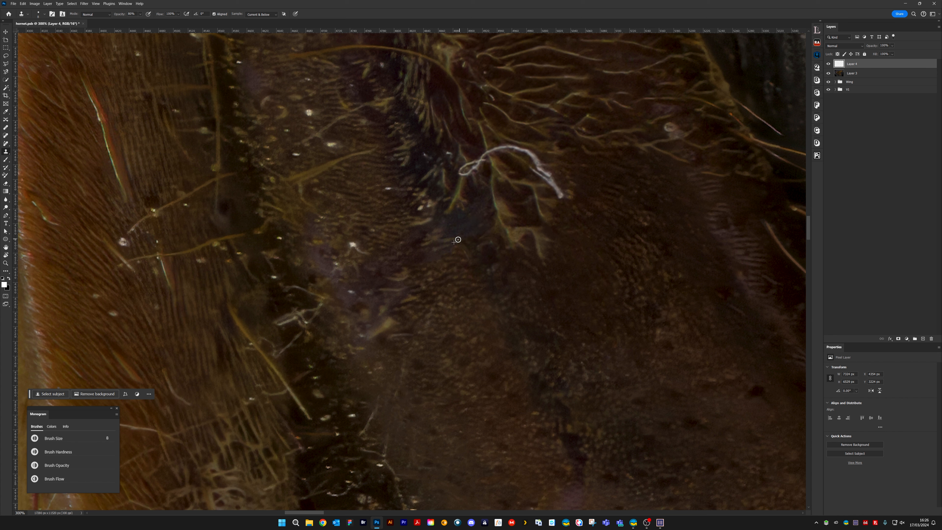
{"action": "mouse_move", "coordinate": [383, 331]}
{"action": "left_mouse_down"}
{"action": "mouse_move", "coordinate": [362, 341]}
{"action": "mouse_move", "coordinate": [395, 335]}
{"action": "mouse_move", "coordinate": [403, 306]}
{"action": "mouse_move", "coordinate": [421, 295]}
{"action": "left_mouse_up"}
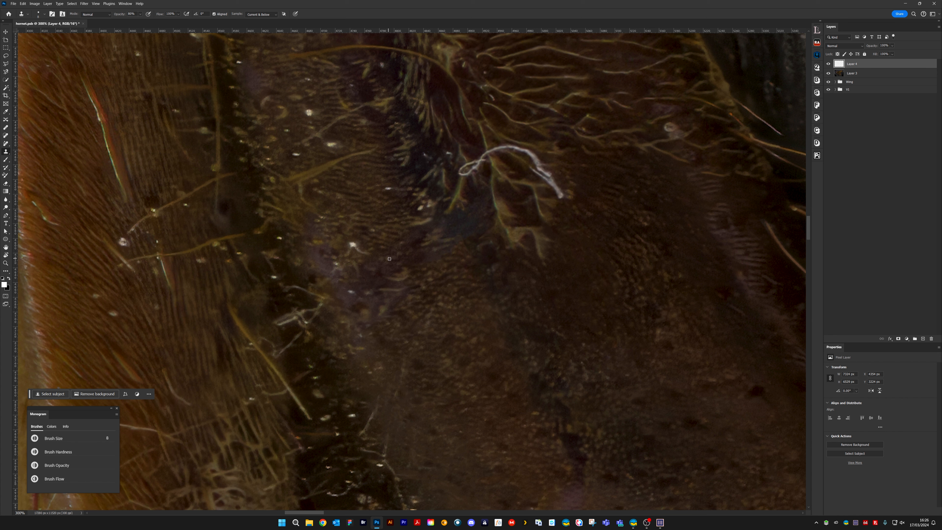
Clone out the white star-shaped speck on the purplish patch below the dark hollow
{"action": "mouse_move", "coordinate": [390, 259]}
{"action": "left_mouse_down"}
{"action": "mouse_move", "coordinate": [410, 269]}
{"action": "mouse_move", "coordinate": [411, 283]}
{"action": "left_mouse_up"}
{"action": "left_click_drag", "start_coordinate": [351, 244], "coordinate": [372, 249]}
{"action": "mouse_move", "coordinate": [423, 202]}
{"action": "left_mouse_down"}
{"action": "mouse_move", "coordinate": [449, 322]}
{"action": "mouse_move", "coordinate": [436, 325]}
{"action": "left_mouse_up"}
Clone out the white specks and the short yellow hairs in the dark hollow beside the curled white fibre
{"action": "mouse_move", "coordinate": [456, 286]}
{"action": "left_mouse_down"}
{"action": "mouse_move", "coordinate": [462, 291]}
{"action": "mouse_move", "coordinate": [461, 277]}
{"action": "left_mouse_up"}
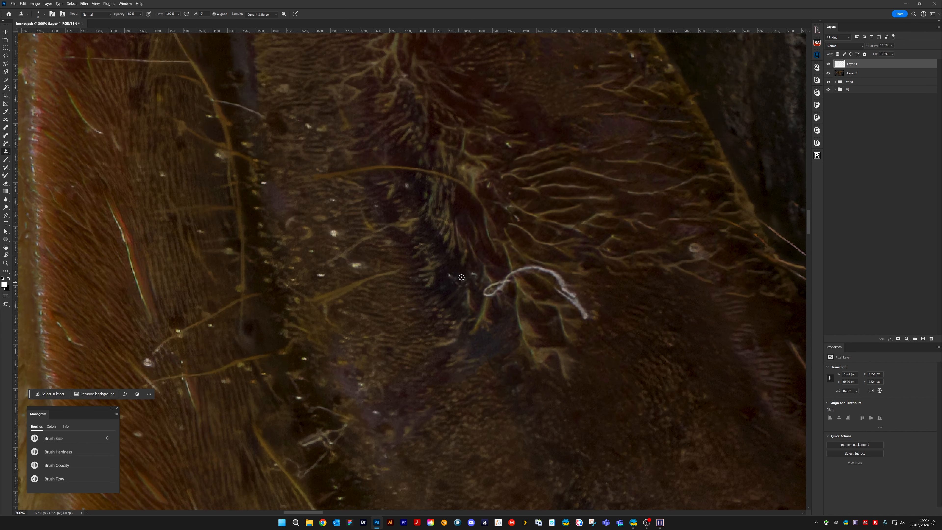
{"action": "left_click", "coordinate": [474, 275]}
{"action": "mouse_move", "coordinate": [487, 301]}
{"action": "left_mouse_down"}
{"action": "mouse_move", "coordinate": [469, 296]}
{"action": "mouse_move", "coordinate": [463, 283]}
{"action": "mouse_move", "coordinate": [474, 331]}
{"action": "left_mouse_up"}
{"action": "left_click_drag", "start_coordinate": [487, 318], "coordinate": [486, 328]}
{"action": "left_click_drag", "start_coordinate": [485, 306], "coordinate": [489, 312]}
{"action": "left_click_drag", "start_coordinate": [465, 283], "coordinate": [464, 289]}
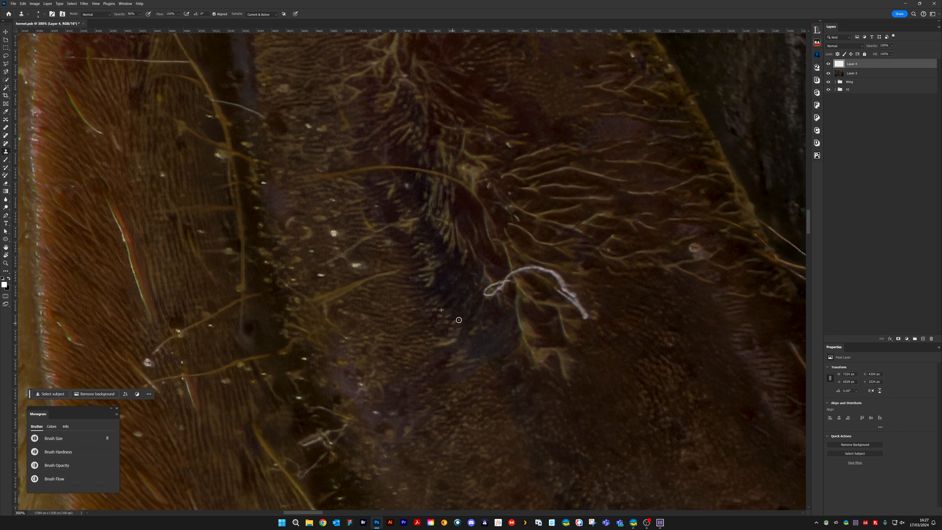
Clone out the curled white fibre lying across the branching hairs, from its looped end to its tip
{"action": "mouse_move", "coordinate": [485, 282]}
{"action": "left_mouse_down"}
{"action": "mouse_move", "coordinate": [414, 306]}
{"action": "mouse_move", "coordinate": [410, 323]}
{"action": "mouse_move", "coordinate": [432, 299]}
{"action": "left_mouse_up"}
{"action": "left_click", "coordinate": [402, 288], "text": "alt"}
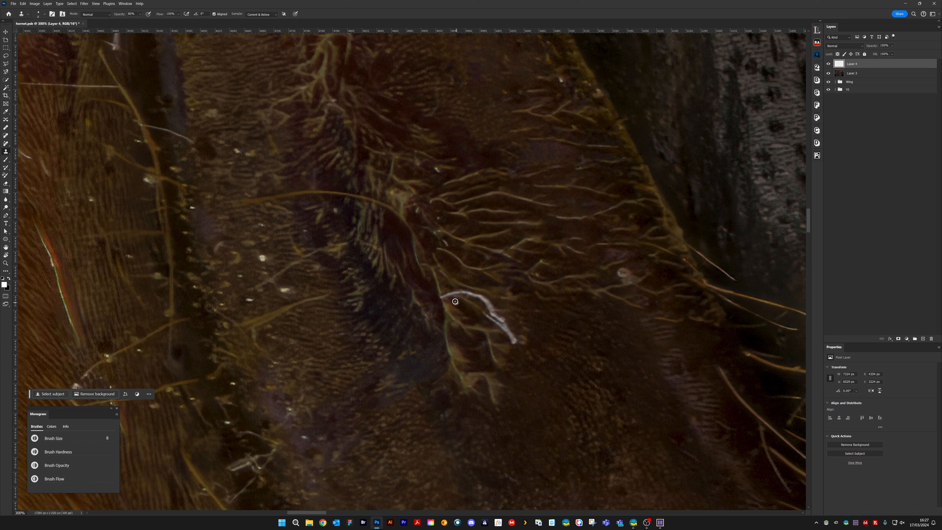
{"action": "mouse_move", "coordinate": [451, 298]}
{"action": "left_mouse_down"}
{"action": "mouse_move", "coordinate": [494, 299]}
{"action": "mouse_move", "coordinate": [479, 298]}
{"action": "left_mouse_up"}
{"action": "mouse_move", "coordinate": [488, 300]}
{"action": "left_mouse_down"}
{"action": "mouse_move", "coordinate": [459, 287]}
{"action": "mouse_move", "coordinate": [507, 321]}
{"action": "mouse_move", "coordinate": [510, 306]}
{"action": "mouse_move", "coordinate": [486, 316]}
{"action": "mouse_move", "coordinate": [517, 343]}
{"action": "mouse_move", "coordinate": [511, 329]}
{"action": "mouse_move", "coordinate": [529, 339]}
{"action": "mouse_move", "coordinate": [511, 316]}
{"action": "left_mouse_up"}
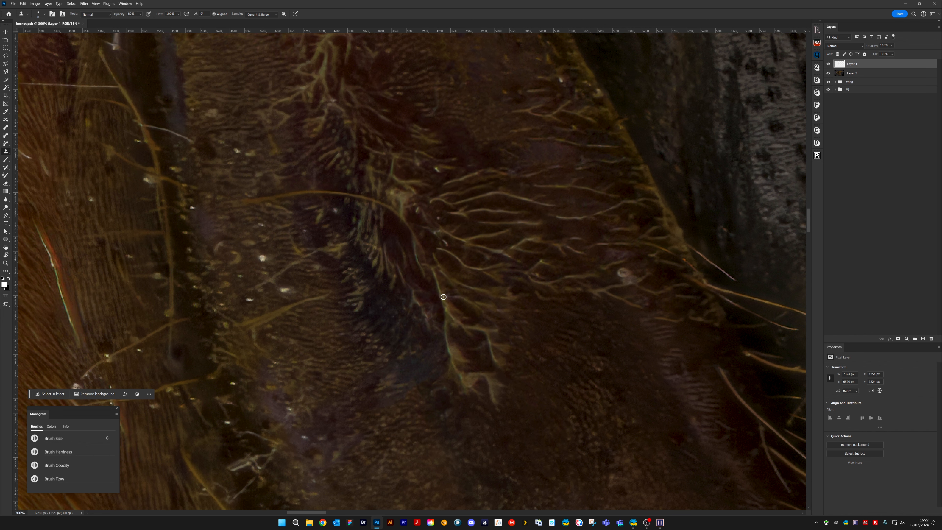
Clone out the pale flake, the adjacent yellow hair and the bright white speck on the ridged surface beside the dark hollow
{"action": "left_click_drag", "start_coordinate": [484, 336], "coordinate": [539, 311]}
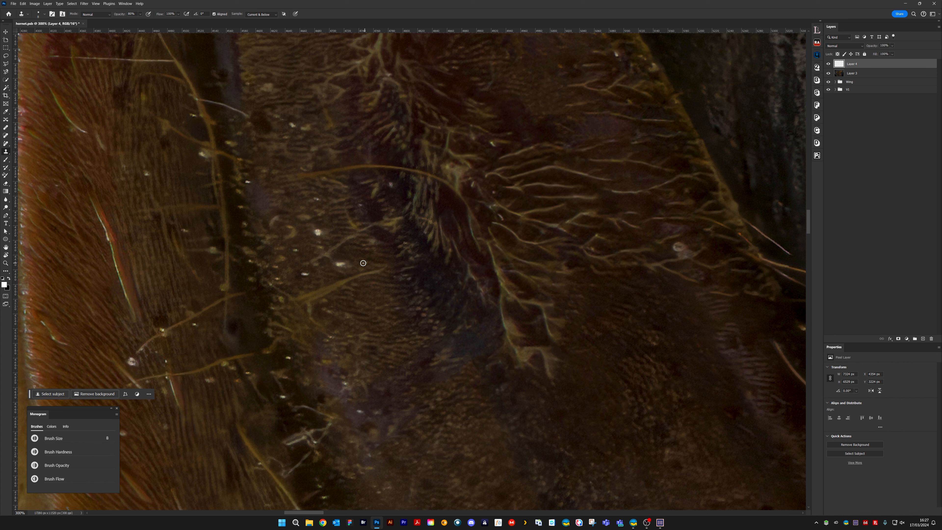
{"action": "mouse_move", "coordinate": [376, 272]}
{"action": "left_mouse_down"}
{"action": "mouse_move", "coordinate": [357, 276]}
{"action": "mouse_move", "coordinate": [380, 269]}
{"action": "mouse_move", "coordinate": [327, 291]}
{"action": "mouse_move", "coordinate": [367, 230]}
{"action": "mouse_move", "coordinate": [374, 249]}
{"action": "mouse_move", "coordinate": [349, 239]}
{"action": "mouse_move", "coordinate": [315, 246]}
{"action": "left_mouse_up"}
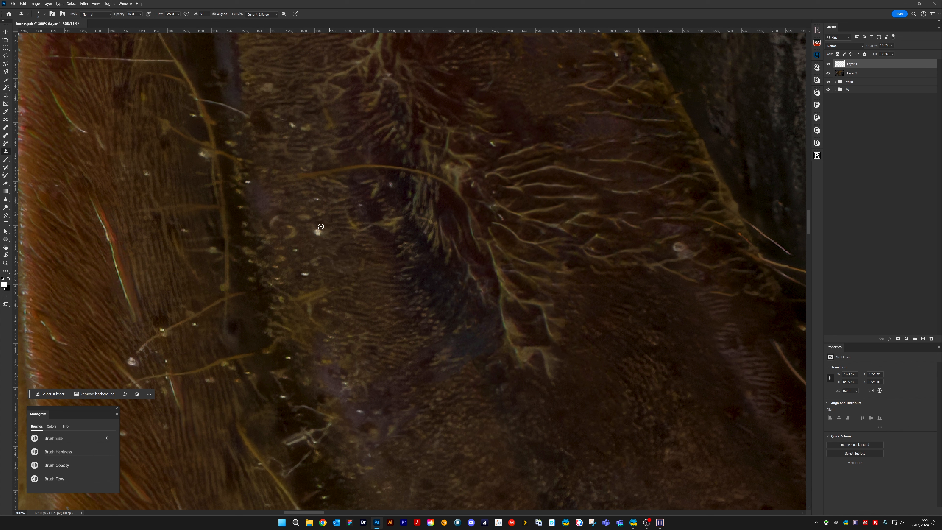
{"action": "left_click", "coordinate": [317, 231]}
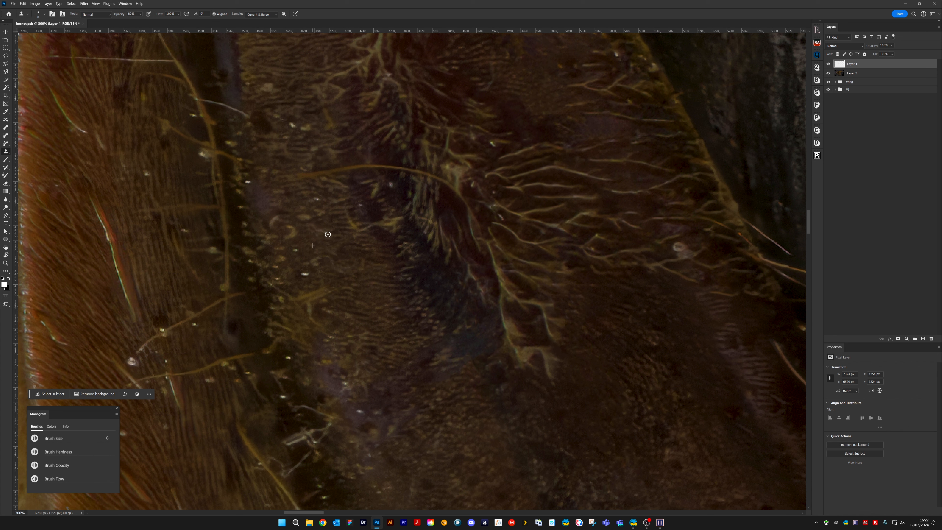
{"action": "left_click", "coordinate": [398, 237], "text": "alt"}
{"action": "mouse_move", "coordinate": [393, 229]}
{"action": "left_mouse_down"}
{"action": "mouse_move", "coordinate": [370, 198]}
{"action": "mouse_move", "coordinate": [369, 224]}
{"action": "mouse_move", "coordinate": [355, 225]}
{"action": "mouse_move", "coordinate": [365, 224]}
{"action": "mouse_move", "coordinate": [363, 235]}
{"action": "mouse_move", "coordinate": [363, 214]}
{"action": "mouse_move", "coordinate": [411, 180]}
{"action": "mouse_move", "coordinate": [328, 215]}
{"action": "mouse_move", "coordinate": [319, 208]}
{"action": "mouse_move", "coordinate": [324, 201]}
{"action": "mouse_move", "coordinate": [339, 255]}
{"action": "mouse_move", "coordinate": [409, 308]}
{"action": "left_mouse_up"}
{"action": "left_click", "coordinate": [381, 200], "text": "alt"}
{"action": "left_click", "coordinate": [319, 208], "text": "alt"}
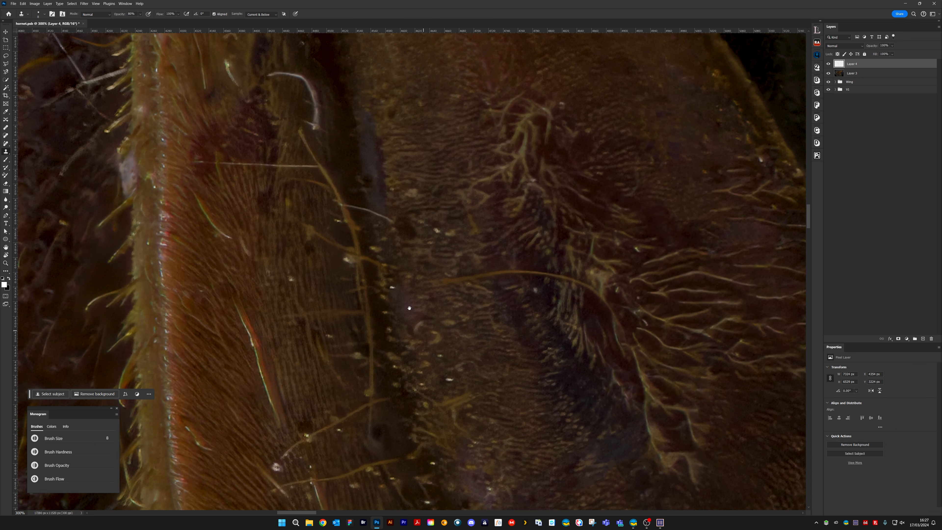
Clone out the white specks along the dark gap's edge and the thin curved fibre crossing the gap
{"action": "left_click", "coordinate": [395, 298], "text": "alt"}
{"action": "left_click", "coordinate": [392, 287]}
{"action": "mouse_move", "coordinate": [372, 211]}
{"action": "left_mouse_down"}
{"action": "mouse_move", "coordinate": [403, 296]}
{"action": "mouse_move", "coordinate": [394, 279]}
{"action": "mouse_move", "coordinate": [399, 258]}
{"action": "mouse_move", "coordinate": [446, 277]}
{"action": "left_mouse_up"}
{"action": "left_click", "coordinate": [387, 249], "text": "alt"}
{"action": "left_click", "coordinate": [400, 248], "text": "alt"}
{"action": "left_click", "coordinate": [474, 298], "text": "alt"}
{"action": "left_click_drag", "start_coordinate": [466, 313], "coordinate": [488, 315]}
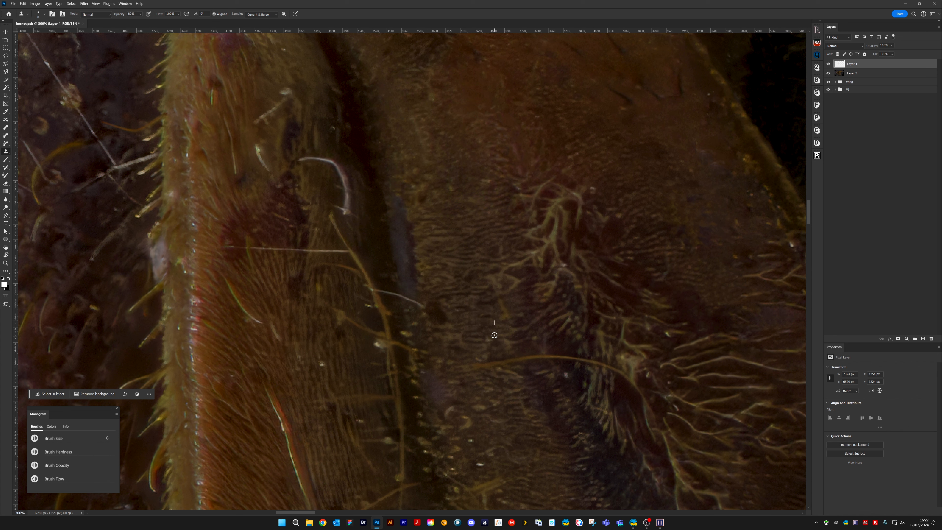
{"action": "mouse_move", "coordinate": [436, 302]}
{"action": "left_mouse_down"}
{"action": "mouse_move", "coordinate": [437, 321]}
{"action": "mouse_move", "coordinate": [427, 307]}
{"action": "mouse_move", "coordinate": [438, 314]}
{"action": "mouse_move", "coordinate": [379, 290]}
{"action": "left_mouse_up"}
{"action": "left_click", "coordinate": [395, 280], "text": "alt"}
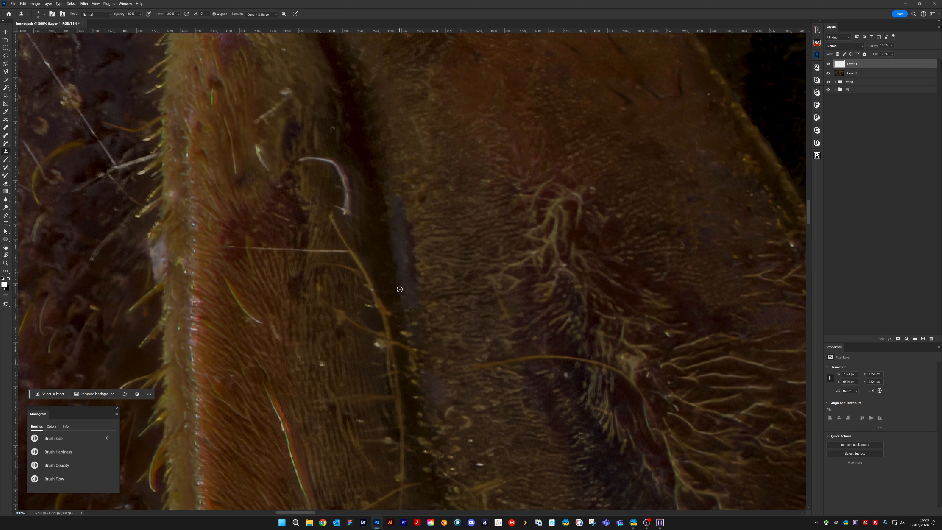
Enlarge the clone brush to 10 and clone out the pale fibre and the small white fleck on the upper leg
{"action": "left_click_drag", "start_coordinate": [387, 250], "coordinate": [457, 416]}
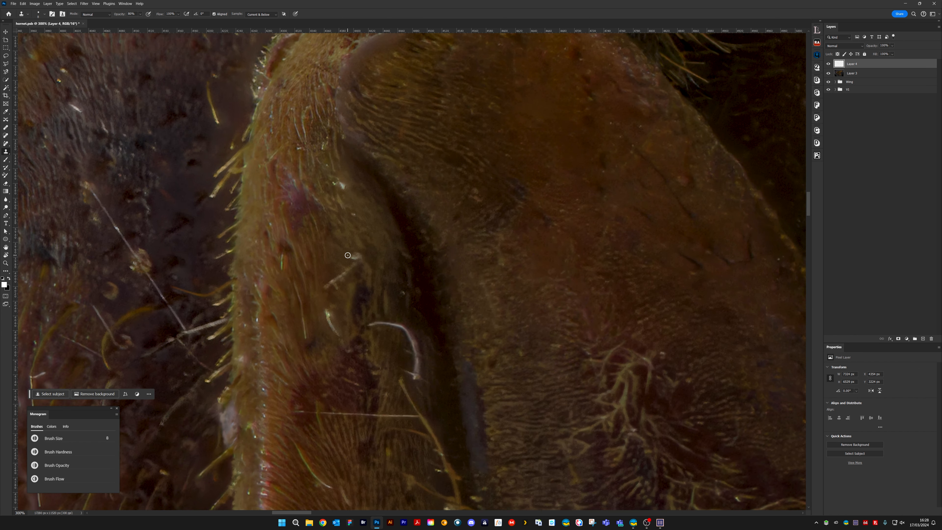
{"action": "key", "text": "bracketright"}
{"action": "key", "text": "bracketright"}
{"action": "mouse_move", "coordinate": [352, 260]}
{"action": "left_mouse_down"}
{"action": "mouse_move", "coordinate": [326, 276]}
{"action": "mouse_move", "coordinate": [327, 287]}
{"action": "left_mouse_up"}
{"action": "scroll", "coordinate": [358, 246], "scroll_direction": "left", "scroll_amount": 5}
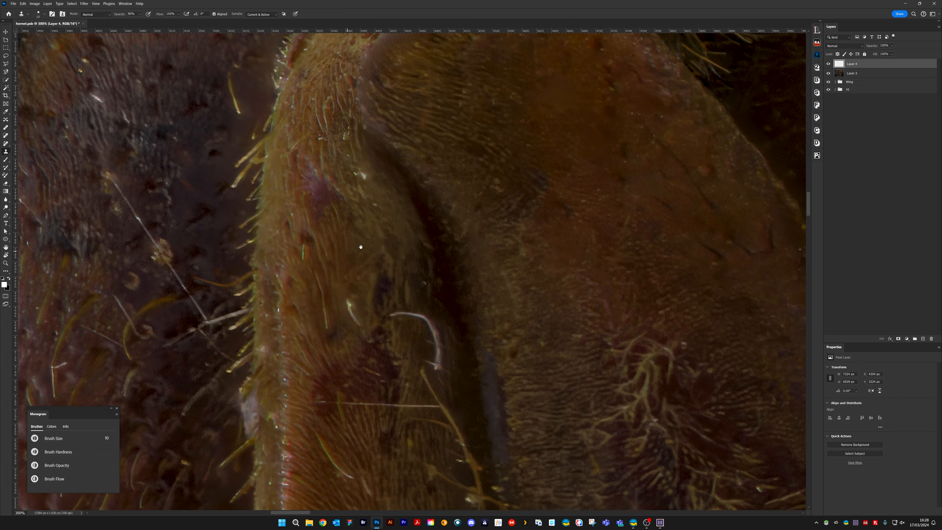
{"action": "left_click", "coordinate": [402, 235], "text": "alt"}
{"action": "mouse_move", "coordinate": [391, 244]}
{"action": "left_mouse_down"}
{"action": "mouse_move", "coordinate": [398, 262]}
{"action": "mouse_move", "coordinate": [390, 246]}
{"action": "left_mouse_up"}
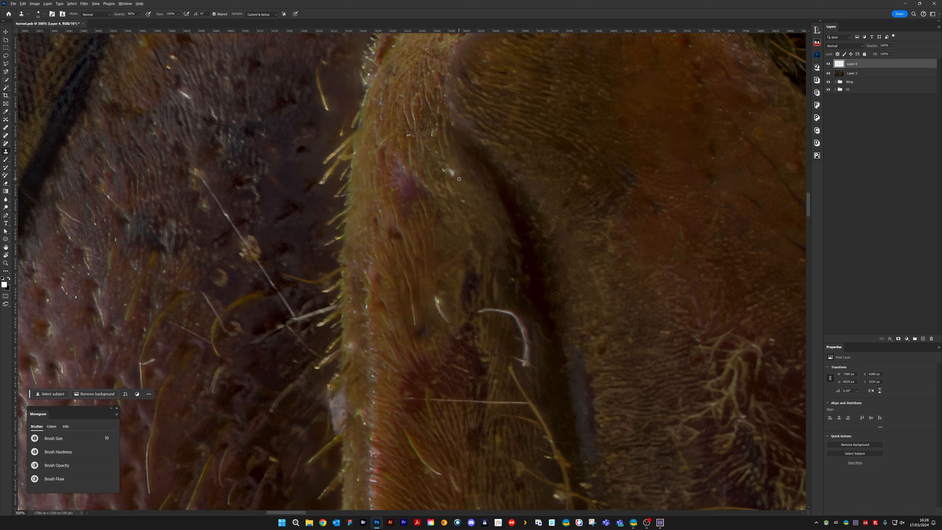
{"action": "left_click", "coordinate": [446, 170]}
Clone out the curved white fibre and the short bright fleck beside it on the leg, varying the brush size as needed
{"action": "left_click", "coordinate": [512, 271], "text": "alt"}
{"action": "left_click_drag", "start_coordinate": [513, 280], "coordinate": [513, 287]}
{"action": "mouse_move", "coordinate": [437, 299]}
{"action": "left_mouse_down"}
{"action": "mouse_move", "coordinate": [449, 328]}
{"action": "mouse_move", "coordinate": [436, 317]}
{"action": "mouse_move", "coordinate": [513, 316]}
{"action": "mouse_move", "coordinate": [497, 311]}
{"action": "mouse_move", "coordinate": [535, 321]}
{"action": "mouse_move", "coordinate": [535, 330]}
{"action": "mouse_move", "coordinate": [523, 317]}
{"action": "mouse_move", "coordinate": [519, 328]}
{"action": "mouse_move", "coordinate": [525, 345]}
{"action": "mouse_move", "coordinate": [533, 332]}
{"action": "mouse_move", "coordinate": [530, 366]}
{"action": "left_mouse_up"}
{"action": "left_click", "coordinate": [433, 317], "text": "alt"}
{"action": "left_click", "coordinate": [485, 318], "text": "alt"}
{"action": "key", "text": "bracketleft"}
{"action": "key", "text": "bracketleft"}
{"action": "key", "text": "bracketleft"}
{"action": "key", "text": "bracketleft"}
{"action": "left_click", "coordinate": [500, 299], "text": "alt"}
{"action": "left_click", "coordinate": [532, 329], "text": "alt"}
{"action": "key", "text": "bracketright"}
{"action": "key", "text": "bracketright"}
{"action": "key", "text": "bracketright"}
{"action": "key", "text": "bracketright"}
{"action": "key", "text": "bracketright"}
{"action": "left_click", "coordinate": [533, 332], "text": "alt"}
{"action": "left_click", "coordinate": [523, 336], "text": "alt"}
{"action": "mouse_move", "coordinate": [523, 364]}
{"action": "left_mouse_down"}
{"action": "mouse_move", "coordinate": [521, 339]}
{"action": "mouse_move", "coordinate": [533, 380]}
{"action": "left_mouse_up"}
{"action": "left_click", "coordinate": [521, 338], "text": "alt"}
{"action": "left_click_drag", "start_coordinate": [514, 322], "coordinate": [516, 319]}
{"action": "left_click_drag", "start_coordinate": [520, 356], "coordinate": [520, 365]}
{"action": "left_click", "coordinate": [504, 301], "text": "alt"}
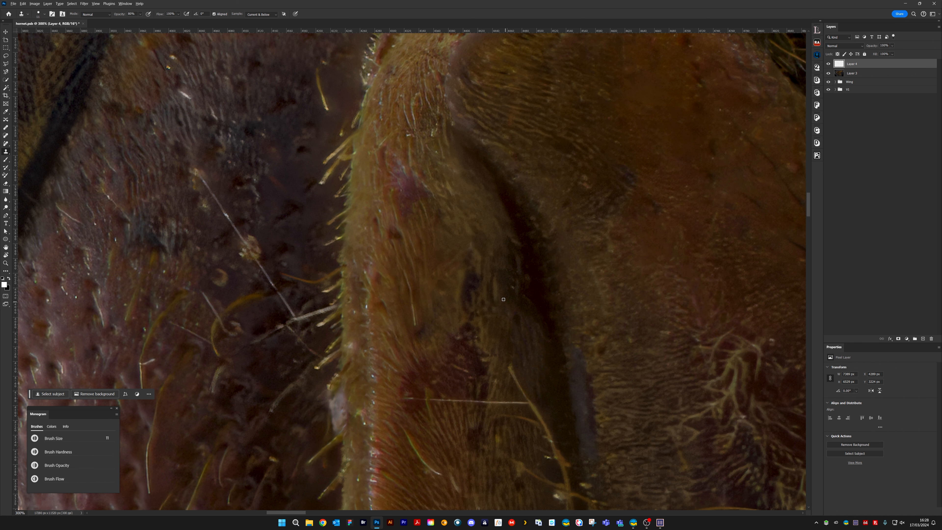
Clone out the thin light streaks and the short yellow-green hair on the orange part of the leg
{"action": "mouse_move", "coordinate": [495, 278]}
{"action": "left_mouse_down"}
{"action": "mouse_move", "coordinate": [497, 306]}
{"action": "mouse_move", "coordinate": [514, 293]}
{"action": "left_mouse_up"}
{"action": "left_click_drag", "start_coordinate": [406, 275], "coordinate": [415, 324]}
{"action": "mouse_move", "coordinate": [425, 371]}
{"action": "left_mouse_down"}
{"action": "mouse_move", "coordinate": [456, 213]}
{"action": "mouse_move", "coordinate": [444, 228]}
{"action": "left_mouse_up"}
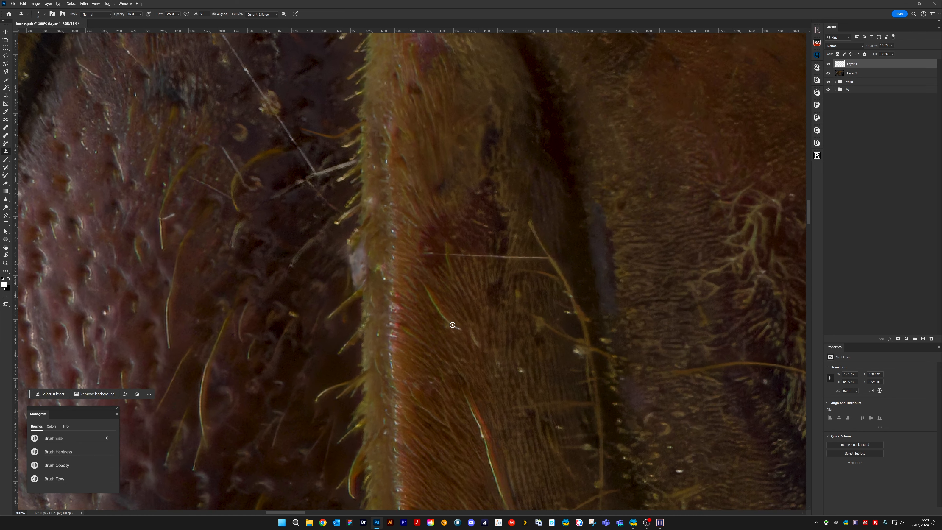
{"action": "left_click_drag", "start_coordinate": [453, 325], "coordinate": [423, 282]}
Clone out the upper part of the long yellow hair running down from the end of the straight white fibre
{"action": "mouse_move", "coordinate": [473, 332]}
{"action": "left_mouse_down"}
{"action": "mouse_move", "coordinate": [477, 345]}
{"action": "mouse_move", "coordinate": [464, 233]}
{"action": "left_mouse_up"}
{"action": "mouse_move", "coordinate": [498, 184]}
{"action": "left_mouse_down"}
{"action": "mouse_move", "coordinate": [455, 290]}
{"action": "mouse_move", "coordinate": [484, 264]}
{"action": "mouse_move", "coordinate": [507, 265]}
{"action": "left_mouse_up"}
{"action": "mouse_move", "coordinate": [495, 227]}
{"action": "left_mouse_down"}
{"action": "mouse_move", "coordinate": [538, 299]}
{"action": "mouse_move", "coordinate": [524, 273]}
{"action": "mouse_move", "coordinate": [533, 277]}
{"action": "mouse_move", "coordinate": [520, 275]}
{"action": "mouse_move", "coordinate": [529, 302]}
{"action": "mouse_move", "coordinate": [517, 287]}
{"action": "mouse_move", "coordinate": [525, 284]}
{"action": "left_mouse_up"}
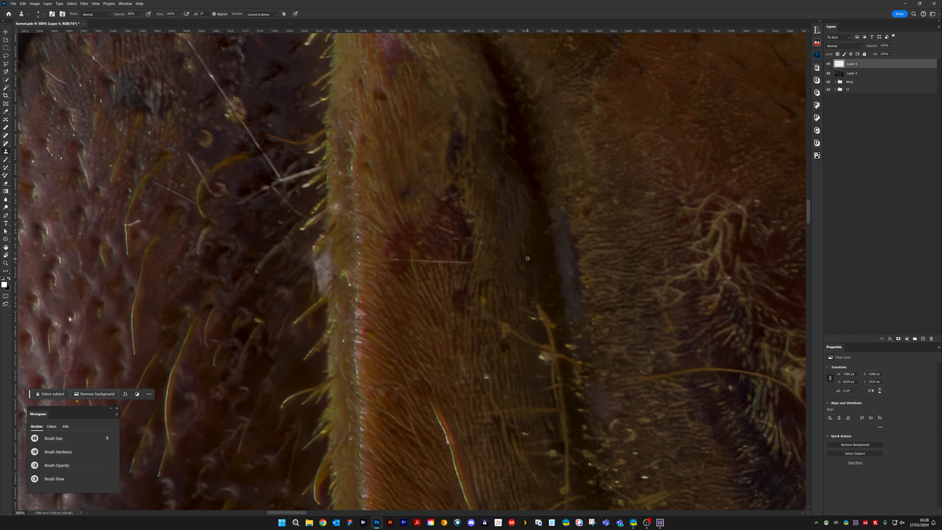
{"action": "mouse_move", "coordinate": [540, 299]}
{"action": "left_mouse_down"}
{"action": "mouse_move", "coordinate": [549, 330]}
{"action": "mouse_move", "coordinate": [534, 297]}
{"action": "mouse_move", "coordinate": [530, 307]}
{"action": "mouse_move", "coordinate": [538, 307]}
{"action": "mouse_move", "coordinate": [516, 216]}
{"action": "left_mouse_up"}
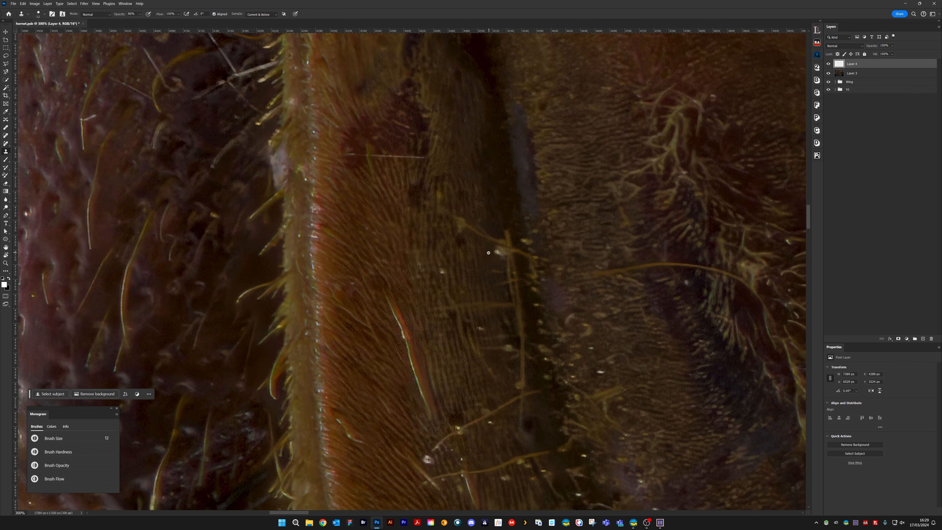
Enlarge the clone brush to 12 and clone out the yellow cross hair and white specks beside the dark gap
{"action": "key", "text": "bracketright"}
{"action": "key", "text": "bracketright"}
{"action": "key", "text": "bracketright"}
{"action": "mouse_move", "coordinate": [457, 203]}
{"action": "left_mouse_down"}
{"action": "mouse_move", "coordinate": [472, 234]}
{"action": "mouse_move", "coordinate": [464, 206]}
{"action": "left_mouse_up"}
{"action": "left_click", "coordinate": [438, 193]}
{"action": "left_click", "coordinate": [441, 270]}
{"action": "key", "text": "bracketright"}
{"action": "key", "text": "bracketright"}
{"action": "key", "text": "bracketright"}
{"action": "key", "text": "bracketright"}
{"action": "left_click", "coordinate": [484, 202], "text": "alt"}
{"action": "left_click", "coordinate": [490, 242]}
{"action": "mouse_move", "coordinate": [491, 243]}
{"action": "left_mouse_down"}
{"action": "mouse_move", "coordinate": [510, 227]}
{"action": "mouse_move", "coordinate": [512, 239]}
{"action": "mouse_move", "coordinate": [531, 200]}
{"action": "mouse_move", "coordinate": [537, 230]}
{"action": "left_mouse_up"}
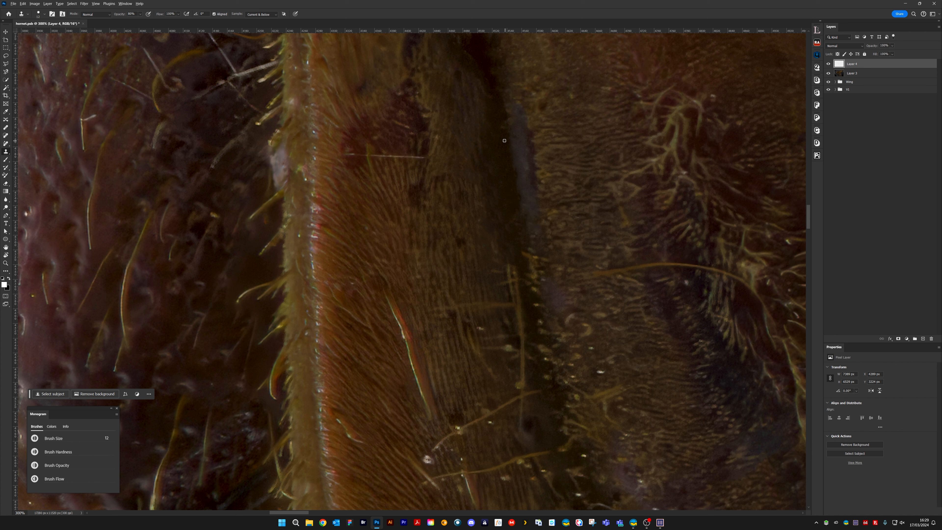
Reduce the clone brush and clone out the straight white fibre below the dark red patch
{"action": "key", "text": "["}
{"action": "key", "text": "["}
{"action": "key", "text": "["}
{"action": "mouse_move", "coordinate": [423, 152]}
{"action": "left_mouse_down"}
{"action": "mouse_move", "coordinate": [370, 157]}
{"action": "mouse_move", "coordinate": [369, 145]}
{"action": "mouse_move", "coordinate": [368, 165]}
{"action": "mouse_move", "coordinate": [384, 142]}
{"action": "left_mouse_up"}
{"action": "left_click_drag", "start_coordinate": [359, 154], "coordinate": [347, 153]}
Clone out the bright specks along the pale ridge at the orange leg's edge
{"action": "mouse_move", "coordinate": [304, 169]}
{"action": "left_mouse_down"}
{"action": "mouse_move", "coordinate": [297, 175]}
{"action": "mouse_move", "coordinate": [296, 166]}
{"action": "left_mouse_up"}
{"action": "mouse_move", "coordinate": [343, 218]}
{"action": "left_mouse_down"}
{"action": "mouse_move", "coordinate": [378, 195]}
{"action": "mouse_move", "coordinate": [417, 210]}
{"action": "mouse_move", "coordinate": [393, 199]}
{"action": "mouse_move", "coordinate": [395, 234]}
{"action": "left_mouse_up"}
{"action": "left_click", "coordinate": [373, 236], "text": "alt"}
{"action": "left_click", "coordinate": [373, 228]}
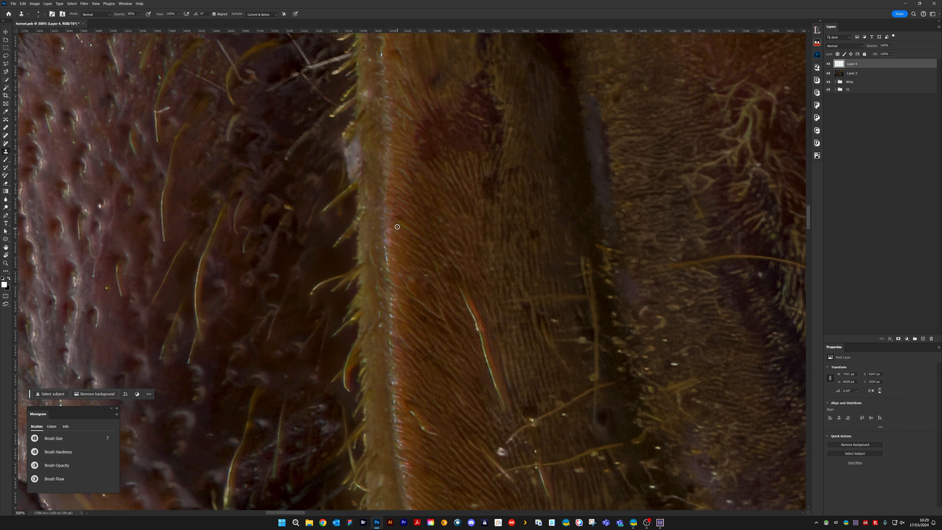
{"action": "mouse_move", "coordinate": [384, 235]}
{"action": "left_mouse_down"}
{"action": "mouse_move", "coordinate": [375, 272]}
{"action": "mouse_move", "coordinate": [371, 206]}
{"action": "left_mouse_up"}
{"action": "left_click", "coordinate": [369, 247], "text": "alt"}
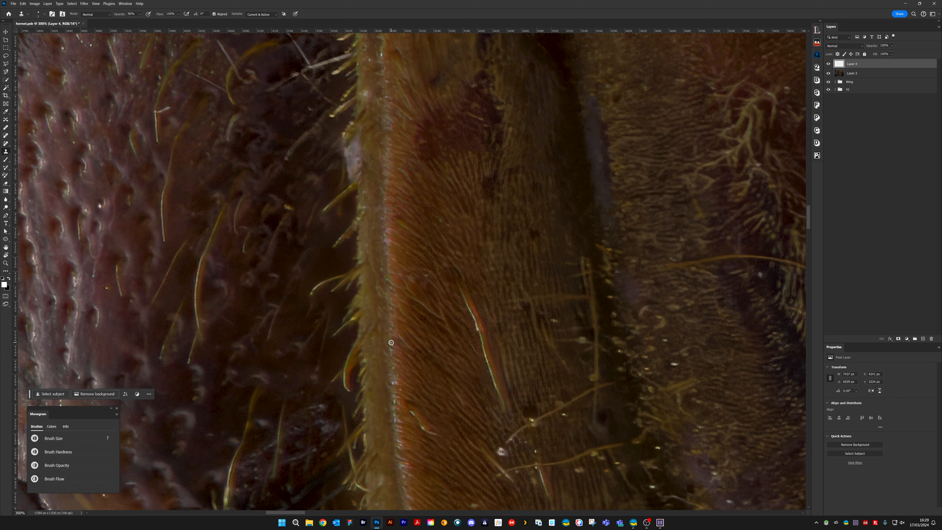
Clone out the short bright fibre, the ridge specks and the thin pale fibres across the lower orange part of the leg
{"action": "left_click", "coordinate": [392, 367]}
{"action": "left_click_drag", "start_coordinate": [415, 419], "coordinate": [439, 432]}
{"action": "left_click_drag", "start_coordinate": [455, 379], "coordinate": [458, 275]}
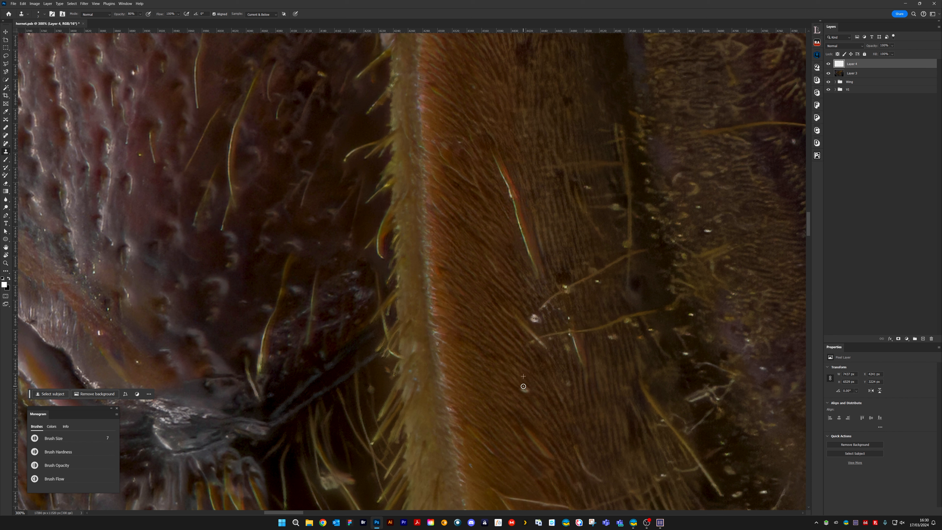
{"action": "mouse_move", "coordinate": [496, 400]}
{"action": "left_mouse_down"}
{"action": "mouse_move", "coordinate": [459, 265]}
{"action": "mouse_move", "coordinate": [458, 276]}
{"action": "left_mouse_up"}
{"action": "left_click", "coordinate": [459, 283], "text": "alt"}
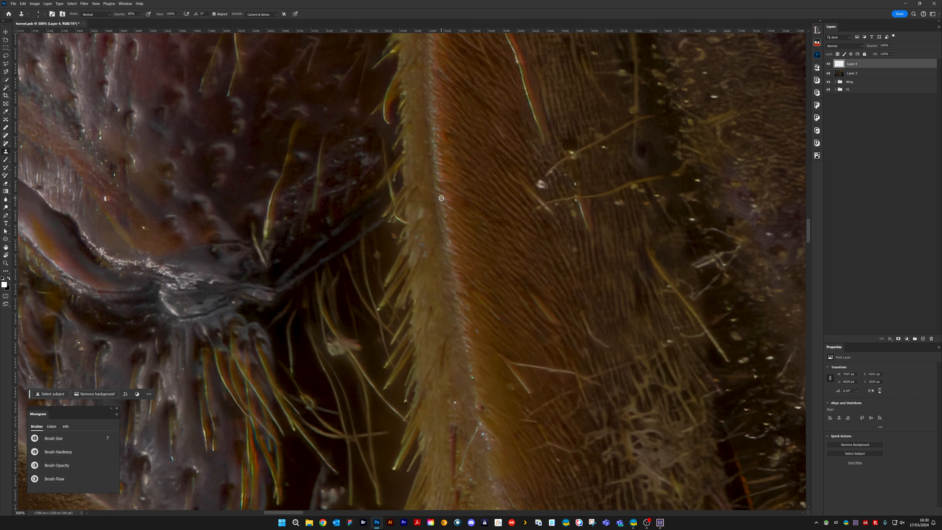
{"action": "left_click", "coordinate": [465, 334], "text": "alt"}
{"action": "left_click_drag", "start_coordinate": [464, 339], "coordinate": [474, 350]}
{"action": "mouse_move", "coordinate": [505, 361]}
{"action": "left_mouse_down"}
{"action": "mouse_move", "coordinate": [529, 392]}
{"action": "mouse_move", "coordinate": [536, 366]}
{"action": "mouse_move", "coordinate": [570, 372]}
{"action": "left_mouse_up"}
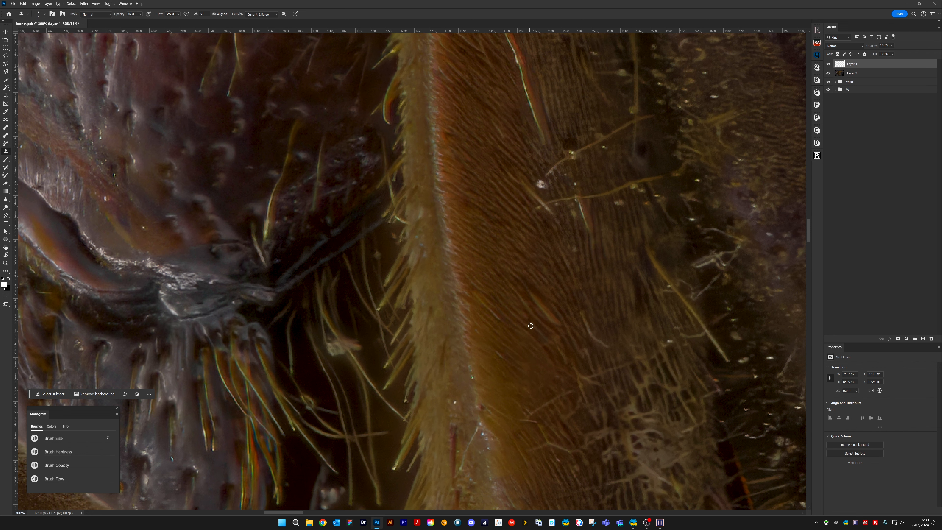
Clone out the white blob on the leg and the upper yellow hair running from it towards the dark gap
{"action": "left_click_drag", "start_coordinate": [565, 258], "coordinate": [491, 396]}
{"action": "left_click_drag", "start_coordinate": [457, 333], "coordinate": [480, 360]}
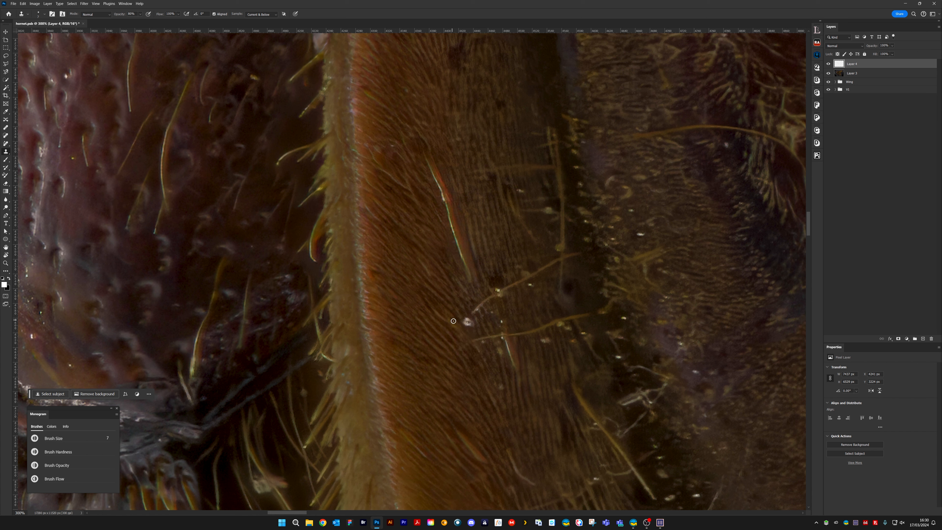
{"action": "left_click", "coordinate": [463, 308], "text": "alt"}
{"action": "left_click_drag", "start_coordinate": [465, 318], "coordinate": [473, 337]}
{"action": "left_click", "coordinate": [462, 333], "text": "alt"}
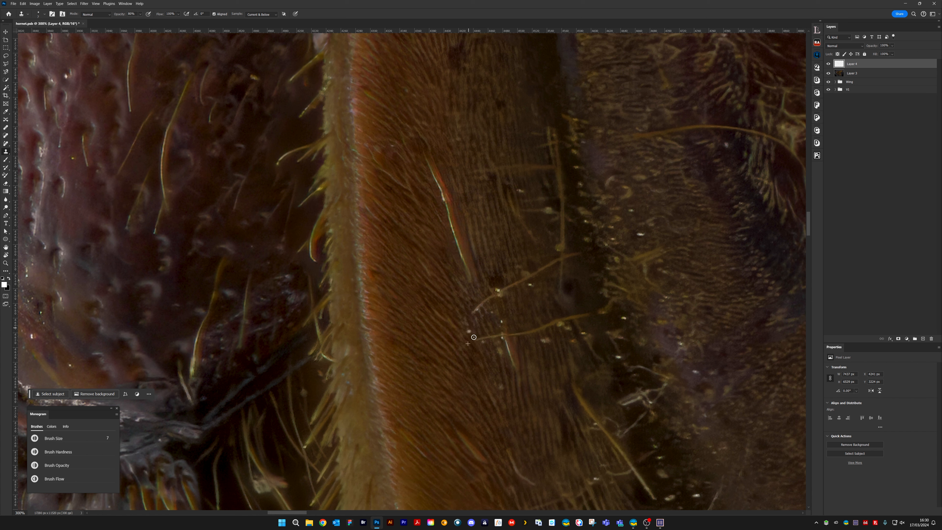
{"action": "left_click", "coordinate": [484, 292], "text": "alt"}
{"action": "mouse_move", "coordinate": [486, 299]}
{"action": "left_mouse_down"}
{"action": "mouse_move", "coordinate": [495, 282]}
{"action": "mouse_move", "coordinate": [502, 296]}
{"action": "mouse_move", "coordinate": [539, 262]}
{"action": "mouse_move", "coordinate": [545, 278]}
{"action": "mouse_move", "coordinate": [524, 289]}
{"action": "mouse_move", "coordinate": [545, 263]}
{"action": "mouse_move", "coordinate": [515, 266]}
{"action": "mouse_move", "coordinate": [532, 288]}
{"action": "left_mouse_up"}
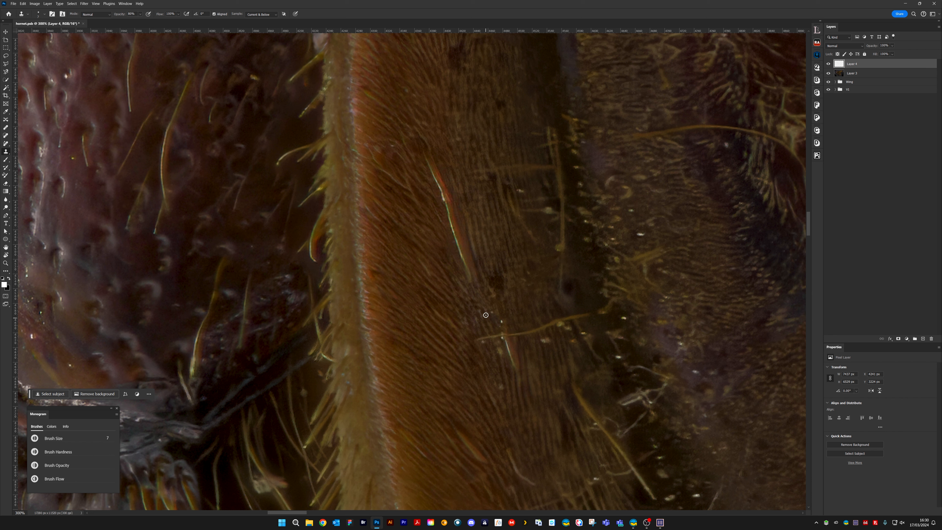
Clone out the lower yellow hair and the short white fibre crossing it, using a larger brush towards the dark gap
{"action": "left_click_drag", "start_coordinate": [501, 320], "coordinate": [501, 326]}
{"action": "mouse_move", "coordinate": [515, 377]}
{"action": "left_mouse_down"}
{"action": "mouse_move", "coordinate": [508, 348]}
{"action": "mouse_move", "coordinate": [523, 383]}
{"action": "mouse_move", "coordinate": [517, 338]}
{"action": "mouse_move", "coordinate": [537, 329]}
{"action": "mouse_move", "coordinate": [508, 338]}
{"action": "mouse_move", "coordinate": [547, 320]}
{"action": "left_mouse_up"}
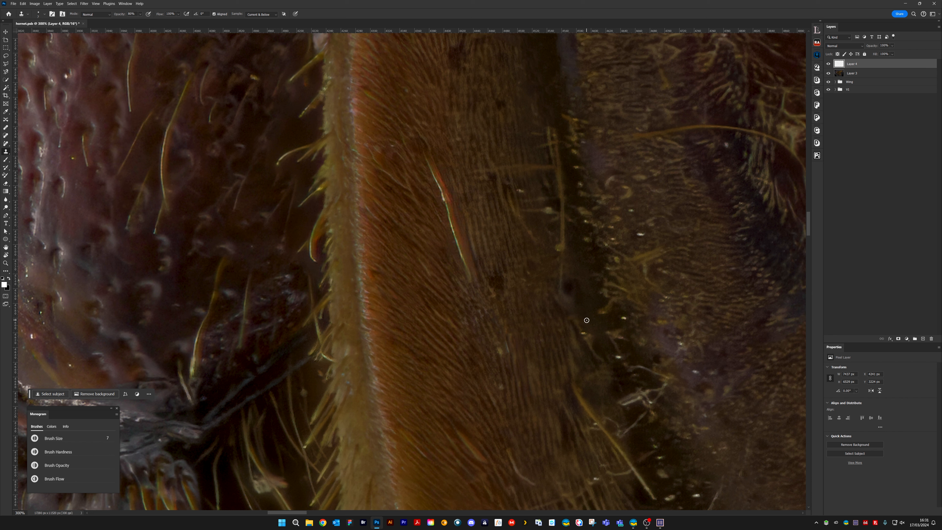
{"action": "left_click_drag", "start_coordinate": [574, 325], "coordinate": [583, 332]}
{"action": "key", "text": "bracketright"}
{"action": "key", "text": "bracketright"}
{"action": "key", "text": "bracketright"}
{"action": "key", "text": "bracketright"}
{"action": "key", "text": "bracketright"}
{"action": "key", "text": "bracketright"}
{"action": "key", "text": "bracketright"}
{"action": "left_click", "coordinate": [570, 343], "text": "alt"}
{"action": "mouse_move", "coordinate": [575, 380]}
{"action": "left_mouse_down"}
{"action": "mouse_move", "coordinate": [562, 361]}
{"action": "mouse_move", "coordinate": [547, 390]}
{"action": "left_mouse_up"}
Reduce the clone brush and clone out the long red-edged white hair on the orange leg
{"action": "key", "text": "bracketleft"}
{"action": "key", "text": "bracketleft"}
{"action": "key", "text": "bracketleft"}
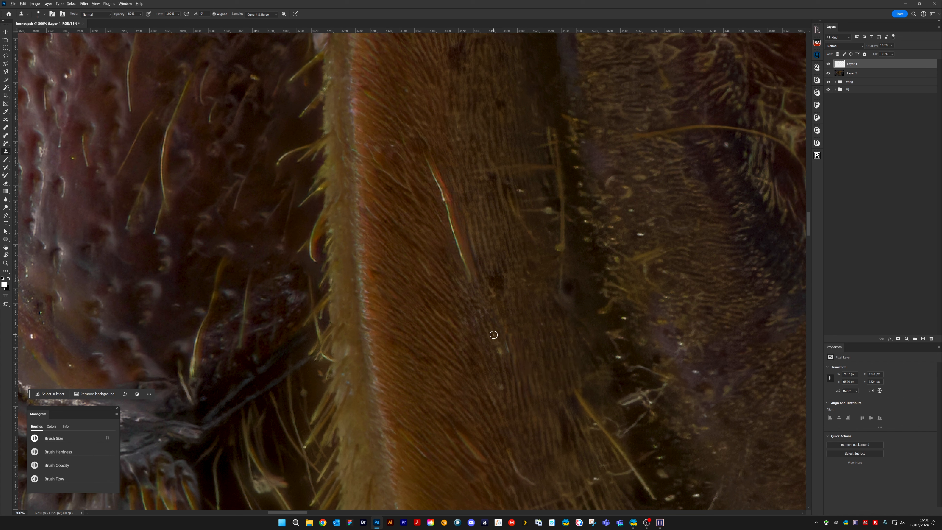
{"action": "key", "text": "bracketright"}
{"action": "left_click", "coordinate": [429, 139], "text": "alt"}
{"action": "mouse_move", "coordinate": [427, 158]}
{"action": "left_mouse_down"}
{"action": "mouse_move", "coordinate": [465, 278]}
{"action": "mouse_move", "coordinate": [460, 248]}
{"action": "mouse_move", "coordinate": [487, 235]}
{"action": "mouse_move", "coordinate": [465, 243]}
{"action": "mouse_move", "coordinate": [475, 274]}
{"action": "left_mouse_up"}
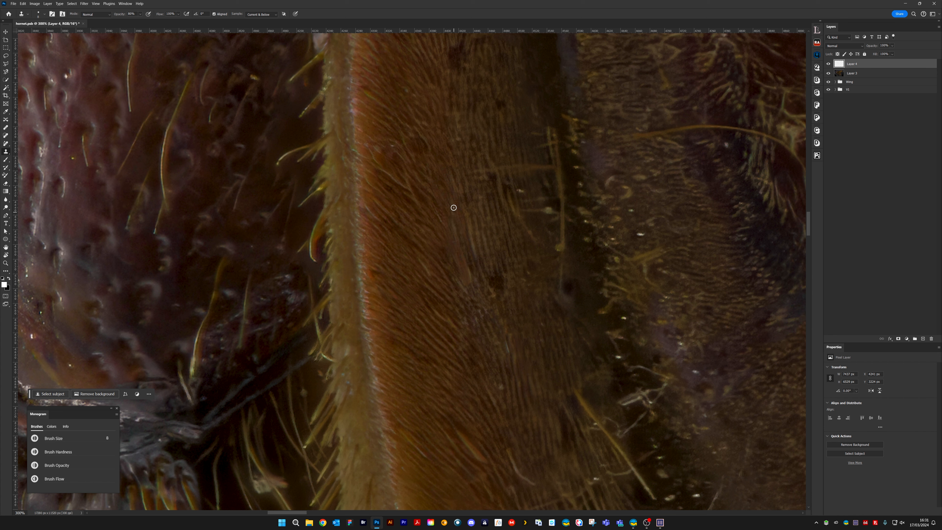
{"action": "mouse_move", "coordinate": [468, 227]}
{"action": "left_mouse_down"}
{"action": "mouse_move", "coordinate": [459, 256]}
{"action": "mouse_move", "coordinate": [469, 286]}
{"action": "left_mouse_up"}
Clone out the lower tip and upper end of the vertical yellow hair beside the dark gap, enlarging the brush between them
{"action": "left_click_drag", "start_coordinate": [560, 246], "coordinate": [564, 254]}
{"action": "key", "text": "bracketright"}
{"action": "key", "text": "bracketright"}
{"action": "key", "text": "bracketright"}
{"action": "key", "text": "bracketright"}
{"action": "key", "text": "bracketright"}
{"action": "key", "text": "bracketright"}
{"action": "left_click", "coordinate": [541, 112], "text": "alt"}
{"action": "mouse_move", "coordinate": [548, 132]}
{"action": "left_mouse_down"}
{"action": "mouse_move", "coordinate": [538, 115]}
{"action": "mouse_move", "coordinate": [539, 138]}
{"action": "left_mouse_up"}
Reduce the clone brush and clone out the yellow bristles along the upper right edge of the dark gap
{"action": "left_click_drag", "start_coordinate": [574, 186], "coordinate": [537, 308]}
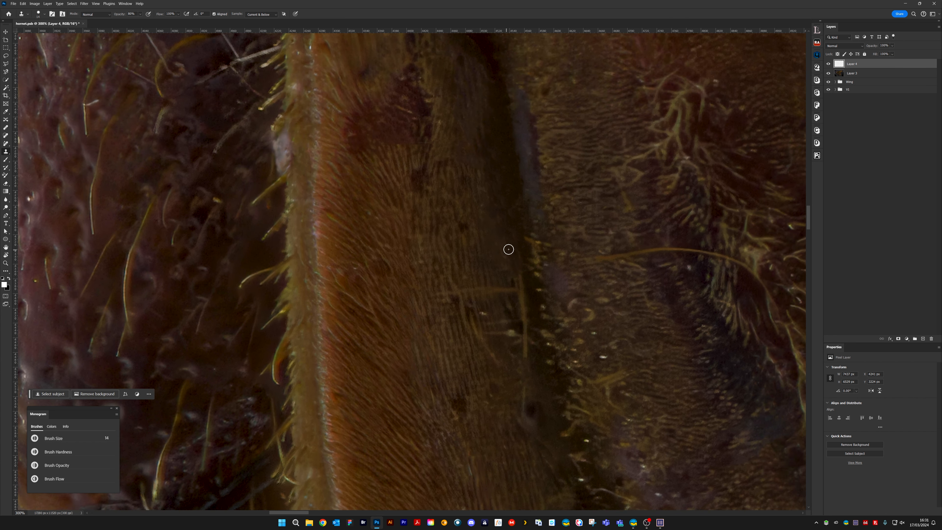
{"action": "key", "text": "bracketleft"}
{"action": "key", "text": "bracketleft"}
{"action": "key", "text": "bracketleft"}
{"action": "left_click", "coordinate": [495, 145], "text": "alt"}
{"action": "left_click_drag", "start_coordinate": [496, 156], "coordinate": [500, 204]}
{"action": "left_click_drag", "start_coordinate": [518, 270], "coordinate": [521, 301]}
{"action": "mouse_move", "coordinate": [529, 220]}
{"action": "left_mouse_down"}
{"action": "mouse_move", "coordinate": [533, 245]}
{"action": "mouse_move", "coordinate": [550, 243]}
{"action": "mouse_move", "coordinate": [524, 242]}
{"action": "mouse_move", "coordinate": [541, 276]}
{"action": "left_mouse_up"}
{"action": "key", "text": "["}
{"action": "key", "text": "["}
{"action": "key", "text": "["}
{"action": "left_click_drag", "start_coordinate": [537, 240], "coordinate": [542, 282]}
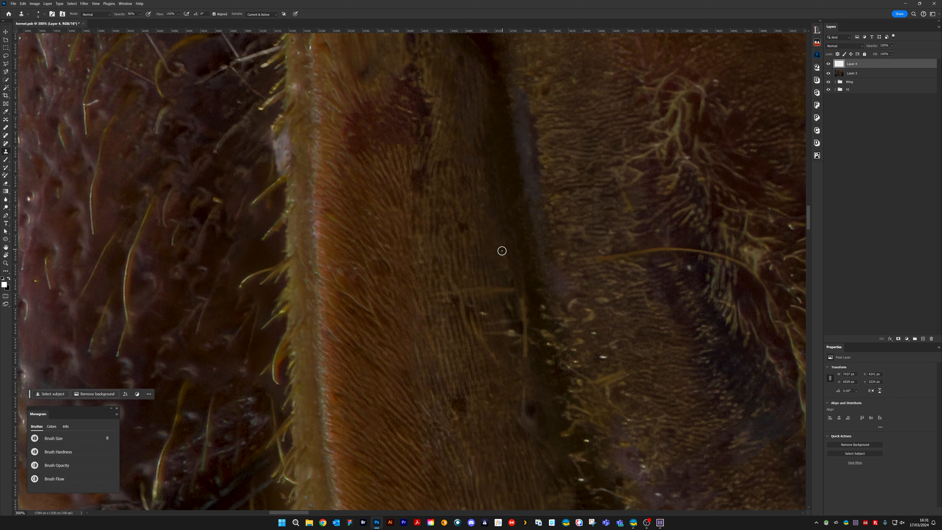
Enlarge the clone brush and clone out the horizontal yellow hair and the rest of the vertical one beside the dark gap
{"action": "key", "text": "]"}
{"action": "key", "text": "]"}
{"action": "key", "text": "]"}
{"action": "key", "text": "]"}
{"action": "key", "text": "["}
{"action": "key", "text": "["}
{"action": "key", "text": "]"}
{"action": "key", "text": "]"}
{"action": "key", "text": "]"}
{"action": "key", "text": "]"}
{"action": "key", "text": "]"}
{"action": "key", "text": "]"}
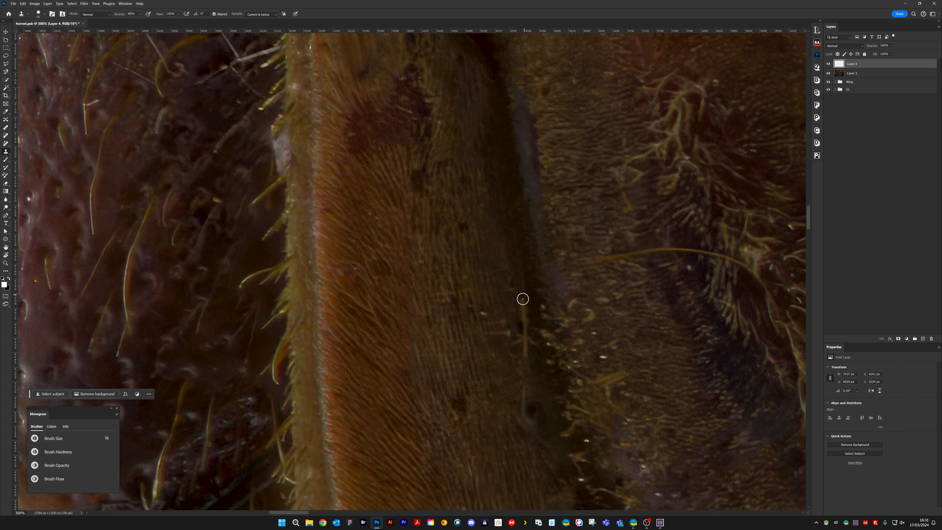
{"action": "left_click", "coordinate": [526, 256], "text": "alt"}
Reduce the clone brush and clone out the short pale bristles on the leg beside the dark gap
{"action": "key", "text": "["}
{"action": "key", "text": "["}
{"action": "key", "text": "["}
{"action": "key", "text": "["}
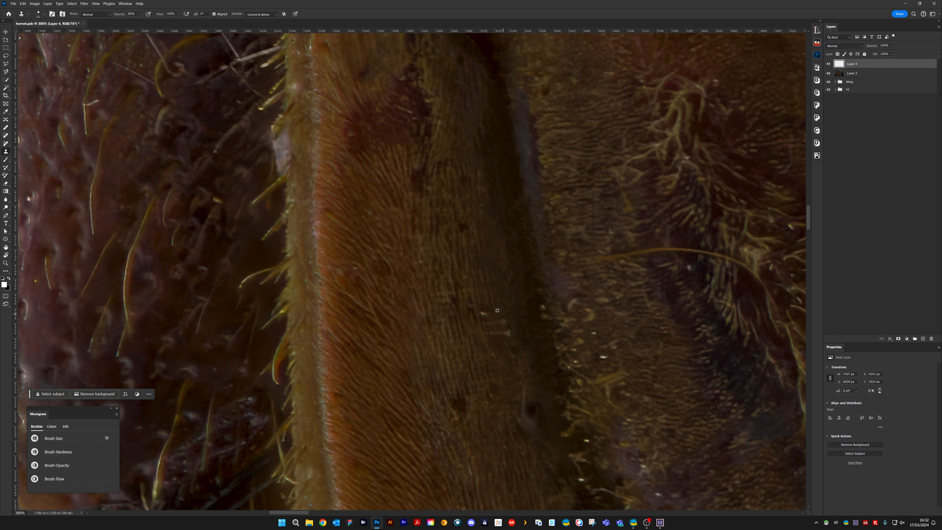
{"action": "left_click_drag", "start_coordinate": [479, 303], "coordinate": [510, 328]}
{"action": "left_click", "coordinate": [506, 186], "text": "alt"}
{"action": "left_click_drag", "start_coordinate": [514, 218], "coordinate": [514, 199]}
{"action": "left_click", "coordinate": [505, 208], "text": "alt"}
{"action": "left_click_drag", "start_coordinate": [523, 261], "coordinate": [524, 272]}
Reduce the clone brush further and clean up the leftover light marks on the leg side of the dark gap
{"action": "key", "text": "bracketleft"}
{"action": "key", "text": "bracketleft"}
{"action": "key", "text": "bracketleft"}
{"action": "left_click", "coordinate": [490, 296], "text": "alt"}
{"action": "mouse_move", "coordinate": [487, 230]}
{"action": "left_mouse_down"}
{"action": "mouse_move", "coordinate": [500, 277]}
{"action": "mouse_move", "coordinate": [495, 229]}
{"action": "mouse_move", "coordinate": [508, 293]}
{"action": "left_mouse_up"}
Enlarge the clone brush, set its opacity to 30% and blend the retouched leg surface beside the dark gap
{"action": "key", "text": "bracketright"}
{"action": "key", "text": "bracketright"}
{"action": "key", "text": "bracketright"}
{"action": "key", "text": "bracketright"}
{"action": "key", "text": "3"}
{"action": "left_click", "coordinate": [500, 206], "text": "alt"}
{"action": "left_click_drag", "start_coordinate": [507, 249], "coordinate": [507, 267]}
{"action": "left_click_drag", "start_coordinate": [496, 228], "coordinate": [512, 304]}
Set the clone opacity to 70%, reduce the brush and clone out the curled fibres and specks right of the dark gap
{"action": "key", "text": "bracketleft"}
{"action": "key", "text": "bracketleft"}
{"action": "key", "text": "bracketleft"}
{"action": "key", "text": "7"}
{"action": "key", "text": "bracketleft"}
{"action": "key", "text": "bracketleft"}
{"action": "key", "text": "bracketleft"}
{"action": "key", "text": "bracketleft"}
{"action": "key", "text": "bracketleft"}
{"action": "left_click_drag", "start_coordinate": [584, 314], "coordinate": [469, 273]}
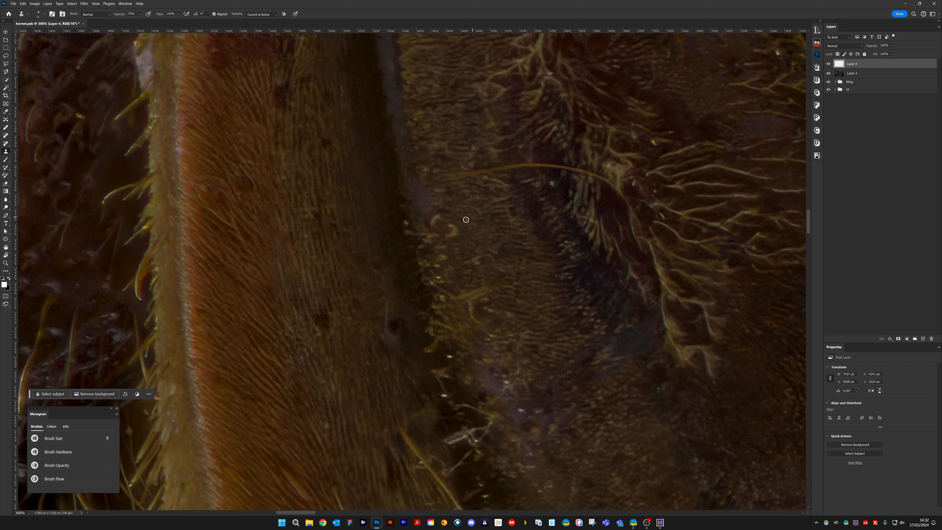
{"action": "mouse_move", "coordinate": [442, 217]}
{"action": "left_mouse_down"}
{"action": "mouse_move", "coordinate": [450, 235]}
{"action": "mouse_move", "coordinate": [460, 231]}
{"action": "left_mouse_up"}
{"action": "mouse_move", "coordinate": [441, 258]}
{"action": "left_mouse_down"}
{"action": "mouse_move", "coordinate": [418, 263]}
{"action": "mouse_move", "coordinate": [439, 265]}
{"action": "left_mouse_up"}
{"action": "left_click", "coordinate": [431, 285]}
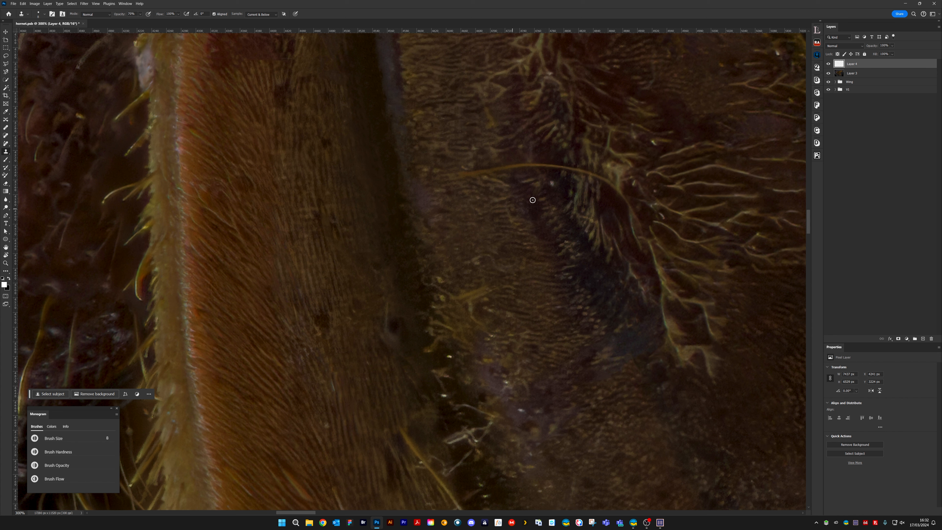
Clone out the bright specks on the textured surface beneath the arching yellow hair
{"action": "left_click", "coordinate": [558, 195], "text": "alt"}
{"action": "left_click", "coordinate": [552, 184]}
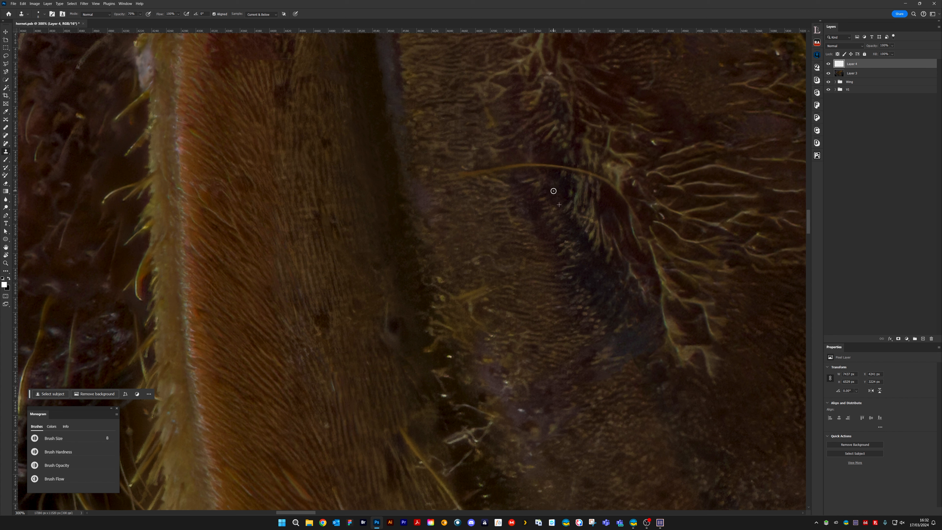
{"action": "left_click", "coordinate": [504, 192], "text": "alt"}
{"action": "mouse_move", "coordinate": [484, 178]}
{"action": "left_mouse_down"}
{"action": "mouse_move", "coordinate": [499, 181]}
{"action": "mouse_move", "coordinate": [485, 205]}
{"action": "left_mouse_up"}
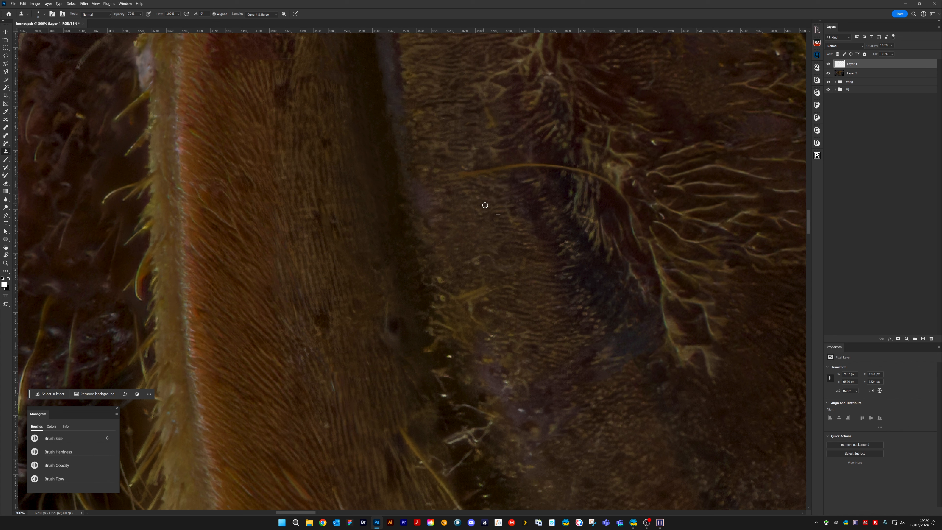
Clone out the cluster of yellow fibres on the textured surface just right of the dark gap
{"action": "left_click", "coordinate": [460, 283], "text": "alt"}
{"action": "left_click_drag", "start_coordinate": [463, 294], "coordinate": [489, 285]}
{"action": "left_click_drag", "start_coordinate": [484, 294], "coordinate": [465, 300]}
{"action": "mouse_move", "coordinate": [481, 300]}
{"action": "left_mouse_down"}
{"action": "mouse_move", "coordinate": [437, 260]}
{"action": "mouse_move", "coordinate": [442, 280]}
{"action": "mouse_move", "coordinate": [431, 284]}
{"action": "mouse_move", "coordinate": [447, 307]}
{"action": "mouse_move", "coordinate": [442, 323]}
{"action": "left_mouse_up"}
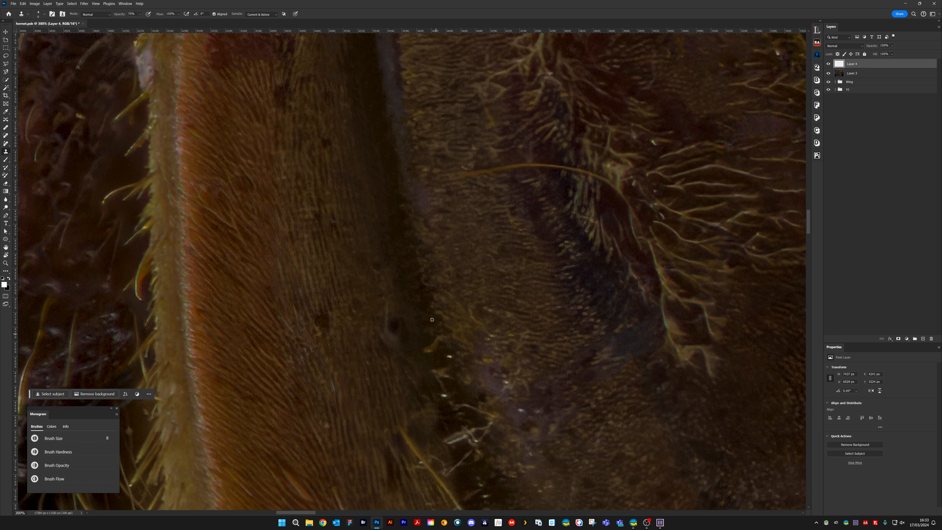
Clone out the yellow flecks at the dark gap's edge and the pale marks around the small dark pit on the leg
{"action": "left_click_drag", "start_coordinate": [444, 337], "coordinate": [435, 349]}
{"action": "mouse_move", "coordinate": [379, 297]}
{"action": "left_mouse_down"}
{"action": "mouse_move", "coordinate": [388, 329]}
{"action": "mouse_move", "coordinate": [377, 318]}
{"action": "left_mouse_up"}
{"action": "left_click_drag", "start_coordinate": [390, 365], "coordinate": [376, 365]}
{"action": "left_click", "coordinate": [493, 334], "text": "alt"}
{"action": "left_click_drag", "start_coordinate": [475, 317], "coordinate": [485, 328]}
Clone out the white specks on the purple patch and the bright flecks along the adjacent gap edge
{"action": "left_click_drag", "start_coordinate": [511, 237], "coordinate": [426, 196]}
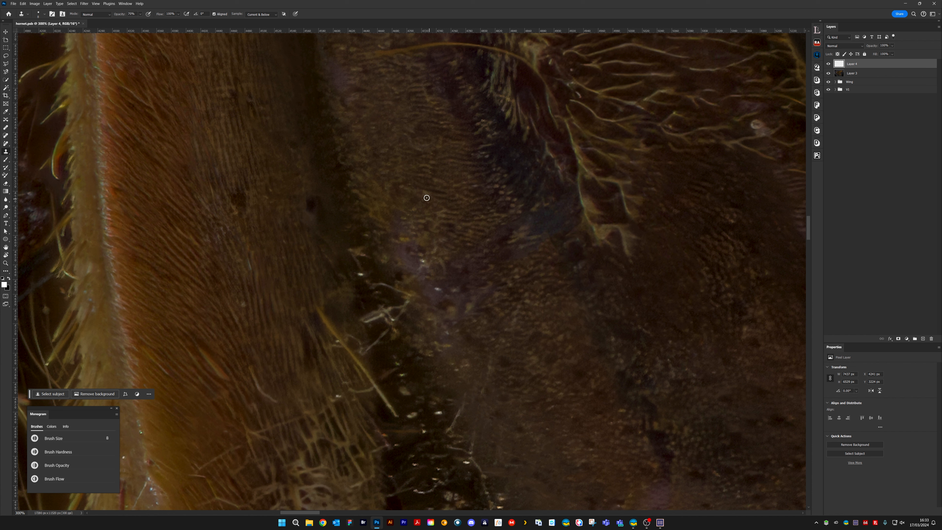
{"action": "mouse_move", "coordinate": [422, 262]}
{"action": "left_mouse_down"}
{"action": "mouse_move", "coordinate": [447, 267]}
{"action": "mouse_move", "coordinate": [438, 285]}
{"action": "mouse_move", "coordinate": [452, 293]}
{"action": "mouse_move", "coordinate": [444, 277]}
{"action": "mouse_move", "coordinate": [442, 295]}
{"action": "mouse_move", "coordinate": [425, 280]}
{"action": "left_mouse_up"}
{"action": "left_click", "coordinate": [438, 288]}
{"action": "left_click", "coordinate": [454, 291]}
{"action": "left_click", "coordinate": [342, 232], "text": "alt"}
{"action": "left_click_drag", "start_coordinate": [349, 250], "coordinate": [365, 255]}
Clone out the thin curling fibres above the pale debris in the dark gap, finishing with a larger brush
{"action": "left_click_drag", "start_coordinate": [363, 220], "coordinate": [456, 207]}
{"action": "left_click", "coordinate": [446, 239], "text": "alt"}
{"action": "left_click", "coordinate": [452, 261]}
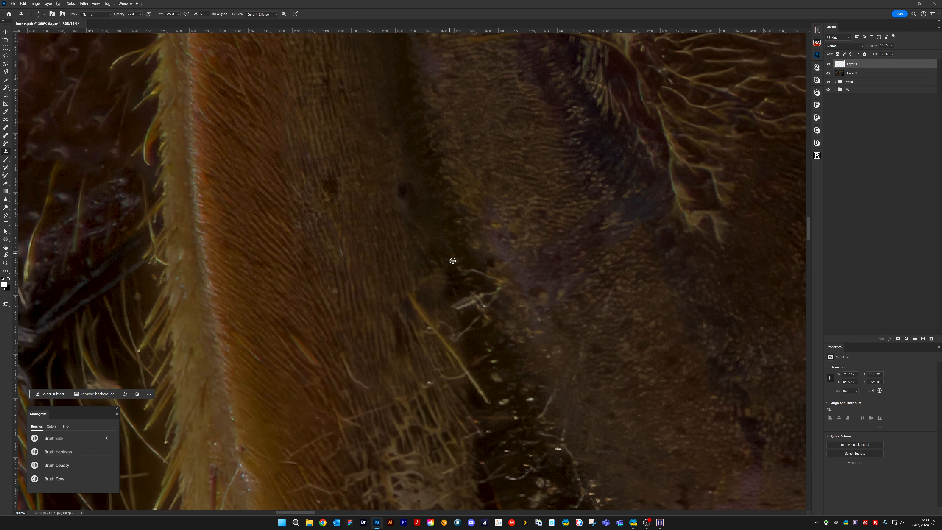
{"action": "left_click", "coordinate": [465, 260], "text": "alt"}
{"action": "left_click_drag", "start_coordinate": [467, 272], "coordinate": [494, 285]}
{"action": "left_click", "coordinate": [460, 290], "text": "alt"}
{"action": "left_click", "coordinate": [453, 264]}
{"action": "key", "text": "bracketright"}
{"action": "key", "text": "bracketright"}
{"action": "key", "text": "bracketright"}
{"action": "key", "text": "bracketright"}
{"action": "left_click_drag", "start_coordinate": [461, 269], "coordinate": [456, 267]}
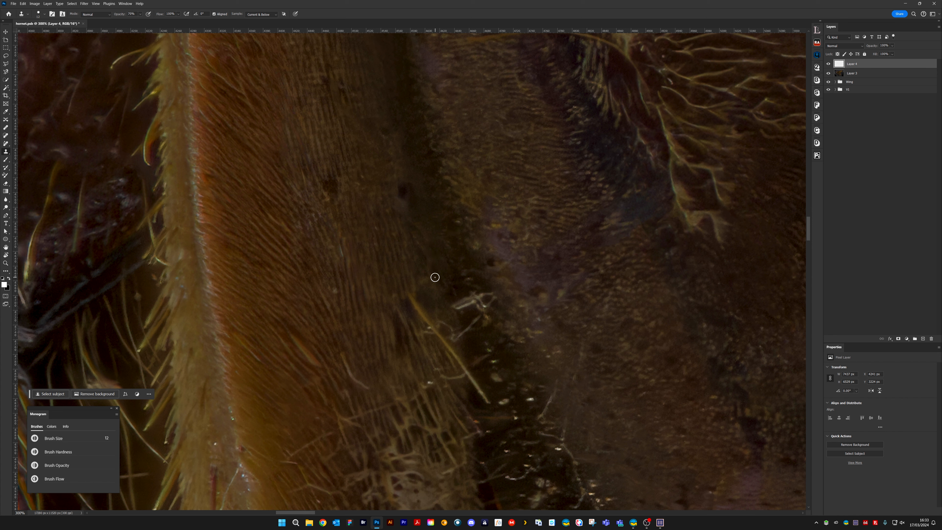
Reduce the clone brush and clone out the pale debris cluster in the dark gap
{"action": "key", "text": "bracketleft"}
{"action": "key", "text": "bracketleft"}
{"action": "key", "text": "bracketleft"}
{"action": "mouse_move", "coordinate": [464, 302]}
{"action": "left_mouse_down"}
{"action": "mouse_move", "coordinate": [455, 285]}
{"action": "mouse_move", "coordinate": [458, 308]}
{"action": "mouse_move", "coordinate": [495, 293]}
{"action": "mouse_move", "coordinate": [468, 319]}
{"action": "mouse_move", "coordinate": [469, 307]}
{"action": "mouse_move", "coordinate": [465, 334]}
{"action": "mouse_move", "coordinate": [475, 330]}
{"action": "mouse_move", "coordinate": [464, 339]}
{"action": "mouse_move", "coordinate": [458, 294]}
{"action": "mouse_move", "coordinate": [440, 307]}
{"action": "mouse_move", "coordinate": [460, 338]}
{"action": "left_mouse_up"}
{"action": "left_click", "coordinate": [443, 315], "text": "alt"}
{"action": "key", "text": "bracketleft"}
{"action": "key", "text": "bracketleft"}
{"action": "key", "text": "bracketleft"}
{"action": "key", "text": "bracketleft"}
{"action": "key", "text": "bracketleft"}
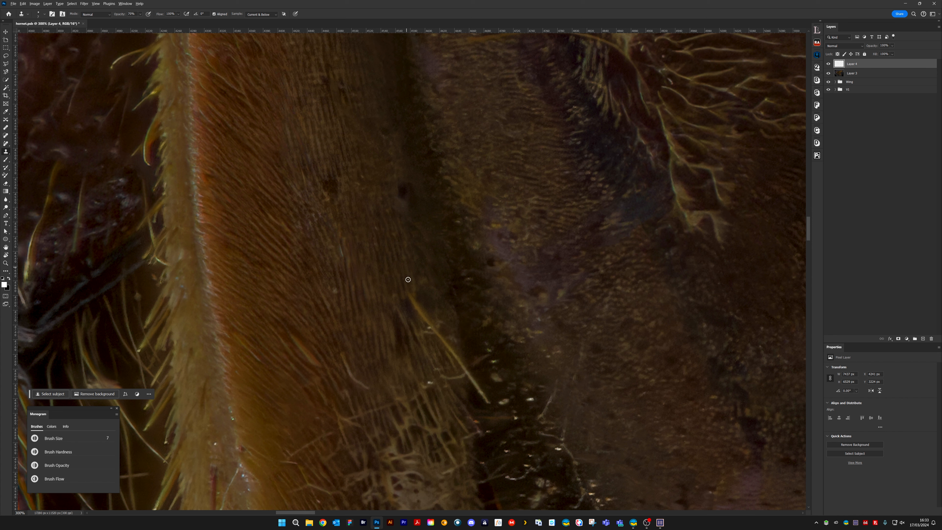
Enlarge the clone brush slightly and clone out the long diagonal yellow hair and nearby specks in the dark gap
{"action": "key", "text": "bracketright"}
{"action": "key", "text": "bracketright"}
{"action": "mouse_move", "coordinate": [410, 297]}
{"action": "left_mouse_down"}
{"action": "mouse_move", "coordinate": [434, 327]}
{"action": "mouse_move", "coordinate": [432, 310]}
{"action": "mouse_move", "coordinate": [425, 324]}
{"action": "mouse_move", "coordinate": [450, 344]}
{"action": "mouse_move", "coordinate": [453, 333]}
{"action": "mouse_move", "coordinate": [467, 371]}
{"action": "mouse_move", "coordinate": [442, 342]}
{"action": "mouse_move", "coordinate": [461, 369]}
{"action": "left_mouse_up"}
{"action": "left_click_drag", "start_coordinate": [477, 359], "coordinate": [489, 350]}
{"action": "left_click", "coordinate": [485, 333]}
{"action": "left_click", "coordinate": [481, 339], "text": "alt"}
{"action": "left_click", "coordinate": [486, 343]}
{"action": "left_click", "coordinate": [494, 361]}
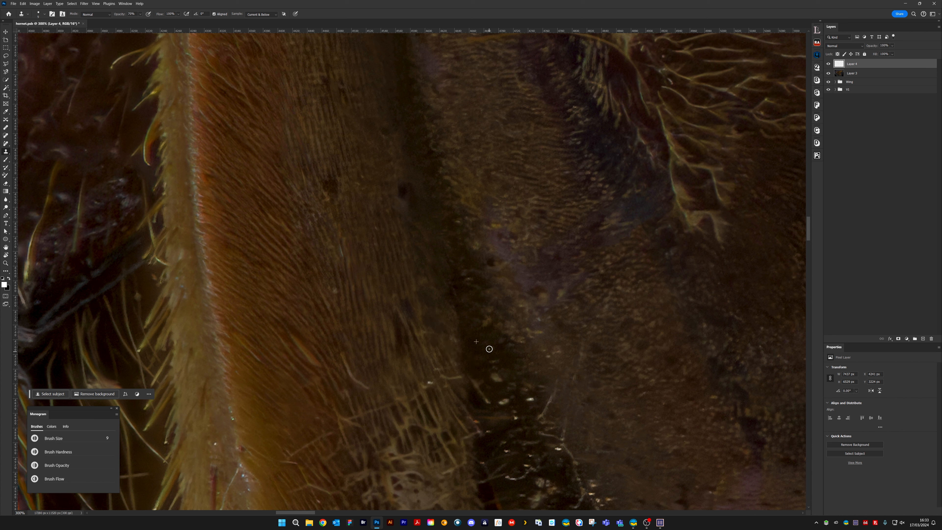
Clone out the remaining white specks and flecks in the middle of the dark gap and along its edges
{"action": "left_click", "coordinate": [486, 322]}
{"action": "mouse_move", "coordinate": [547, 361]}
{"action": "left_mouse_down"}
{"action": "mouse_move", "coordinate": [535, 333]}
{"action": "mouse_move", "coordinate": [544, 328]}
{"action": "mouse_move", "coordinate": [529, 341]}
{"action": "mouse_move", "coordinate": [536, 336]}
{"action": "mouse_move", "coordinate": [528, 332]}
{"action": "mouse_move", "coordinate": [531, 349]}
{"action": "mouse_move", "coordinate": [507, 324]}
{"action": "mouse_move", "coordinate": [505, 379]}
{"action": "mouse_move", "coordinate": [439, 369]}
{"action": "mouse_move", "coordinate": [453, 373]}
{"action": "mouse_move", "coordinate": [449, 392]}
{"action": "mouse_move", "coordinate": [426, 378]}
{"action": "mouse_move", "coordinate": [427, 355]}
{"action": "mouse_move", "coordinate": [477, 387]}
{"action": "left_mouse_up"}
{"action": "left_click", "coordinate": [485, 335], "text": "alt"}
{"action": "left_click", "coordinate": [449, 370], "text": "alt"}
{"action": "left_click", "coordinate": [439, 369]}
{"action": "left_click", "coordinate": [475, 364], "text": "alt"}
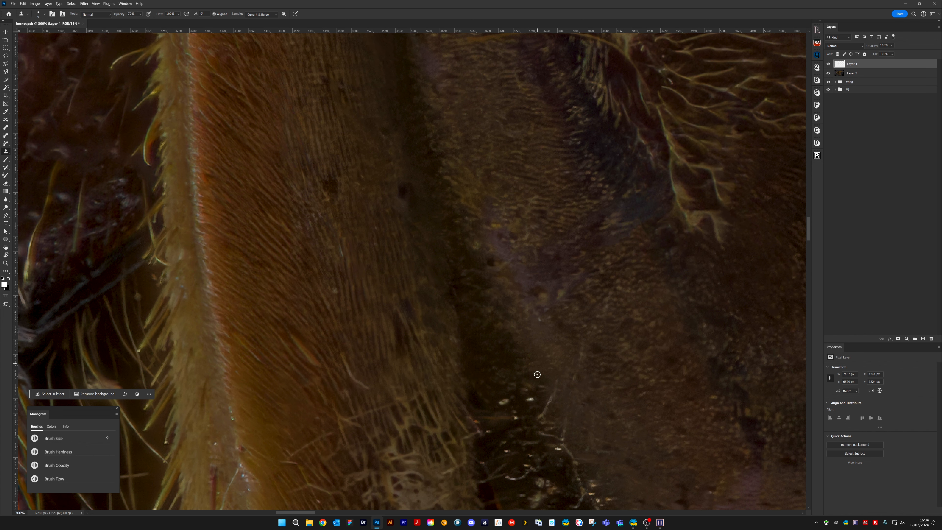
Clone out the row of bright specks further down the dark gap and the upper end of the thin branching fibre
{"action": "mouse_move", "coordinate": [523, 344]}
{"action": "left_mouse_down"}
{"action": "mouse_move", "coordinate": [508, 335]}
{"action": "mouse_move", "coordinate": [498, 226]}
{"action": "left_mouse_up"}
{"action": "left_click", "coordinate": [468, 285], "text": "alt"}
{"action": "mouse_move", "coordinate": [476, 284]}
{"action": "left_mouse_down"}
{"action": "mouse_move", "coordinate": [500, 272]}
{"action": "mouse_move", "coordinate": [511, 280]}
{"action": "mouse_move", "coordinate": [480, 287]}
{"action": "mouse_move", "coordinate": [463, 264]}
{"action": "mouse_move", "coordinate": [465, 326]}
{"action": "mouse_move", "coordinate": [459, 304]}
{"action": "mouse_move", "coordinate": [497, 297]}
{"action": "mouse_move", "coordinate": [478, 301]}
{"action": "mouse_move", "coordinate": [474, 320]}
{"action": "mouse_move", "coordinate": [470, 299]}
{"action": "mouse_move", "coordinate": [452, 285]}
{"action": "mouse_move", "coordinate": [463, 330]}
{"action": "mouse_move", "coordinate": [445, 307]}
{"action": "mouse_move", "coordinate": [457, 326]}
{"action": "mouse_move", "coordinate": [442, 318]}
{"action": "mouse_move", "coordinate": [453, 315]}
{"action": "mouse_move", "coordinate": [441, 300]}
{"action": "left_mouse_up"}
{"action": "left_click", "coordinate": [475, 301], "text": "alt"}
{"action": "left_click", "coordinate": [475, 324], "text": "alt"}
{"action": "left_click", "coordinate": [475, 314]}
{"action": "left_click", "coordinate": [520, 270], "text": "alt"}
{"action": "mouse_move", "coordinate": [529, 278]}
{"action": "left_mouse_down"}
{"action": "mouse_move", "coordinate": [516, 294]}
{"action": "mouse_move", "coordinate": [515, 271]}
{"action": "left_mouse_up"}
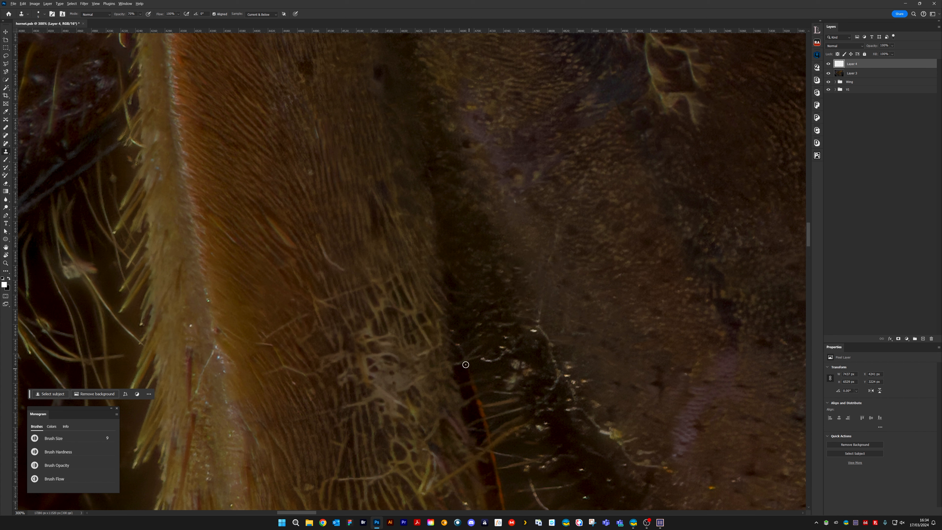
Clone out the specks and short fibres in the dark gap just above the orange-edged strip
{"action": "mouse_move", "coordinate": [465, 365]}
{"action": "left_mouse_down"}
{"action": "mouse_move", "coordinate": [457, 368]}
{"action": "mouse_move", "coordinate": [453, 327]}
{"action": "mouse_move", "coordinate": [498, 342]}
{"action": "mouse_move", "coordinate": [476, 348]}
{"action": "mouse_move", "coordinate": [476, 325]}
{"action": "mouse_move", "coordinate": [495, 359]}
{"action": "mouse_move", "coordinate": [501, 338]}
{"action": "mouse_move", "coordinate": [490, 364]}
{"action": "mouse_move", "coordinate": [479, 362]}
{"action": "mouse_move", "coordinate": [503, 347]}
{"action": "left_mouse_up"}
{"action": "left_click", "coordinate": [457, 345]}
{"action": "left_click", "coordinate": [452, 329]}
{"action": "left_click", "coordinate": [499, 342], "text": "alt"}
{"action": "left_click", "coordinate": [484, 351], "text": "alt"}
{"action": "mouse_move", "coordinate": [505, 337]}
{"action": "left_mouse_down"}
{"action": "mouse_move", "coordinate": [507, 355]}
{"action": "mouse_move", "coordinate": [537, 325]}
{"action": "left_mouse_up"}
{"action": "left_click", "coordinate": [501, 339]}
{"action": "left_click", "coordinate": [532, 304], "text": "alt"}
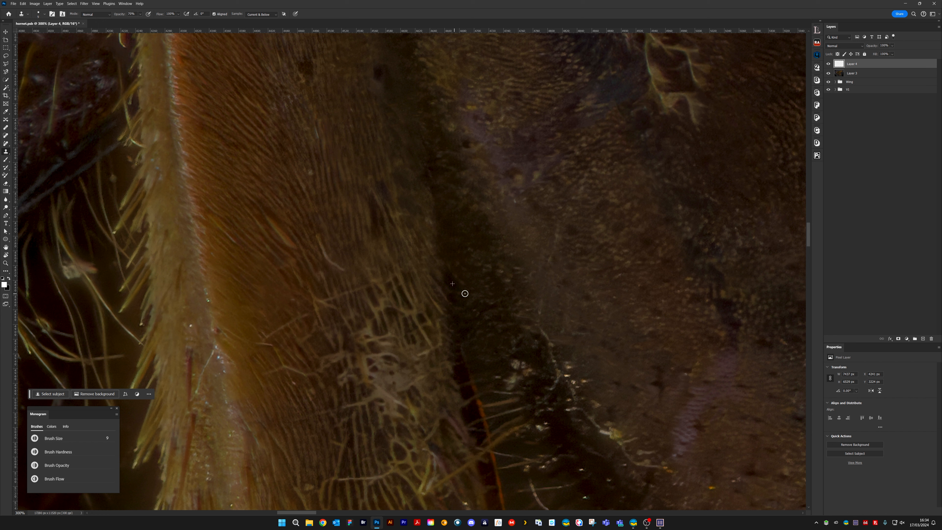
{"action": "left_click_drag", "start_coordinate": [340, 223], "coordinate": [397, 345]}
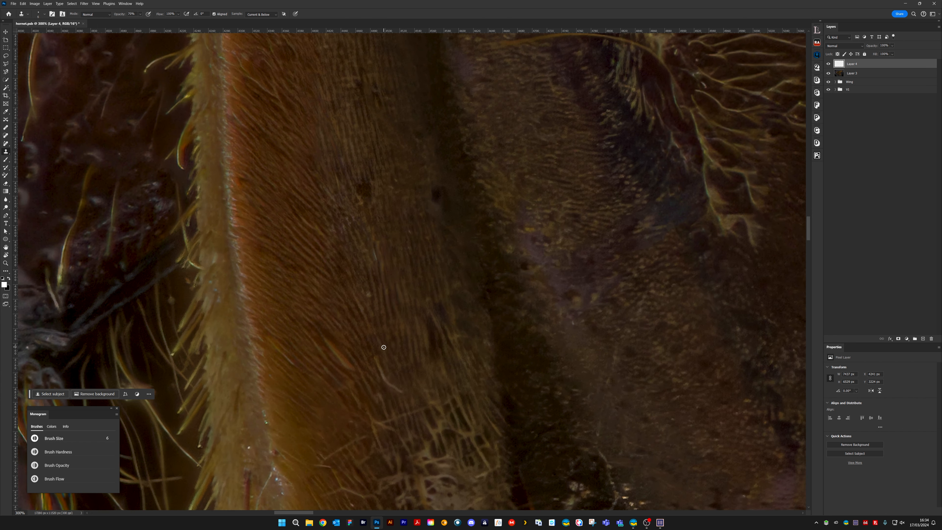
Enlarge the clone brush to 8 and clone out the stray pale hairs on the lower orange part of the leg
{"action": "key", "text": "bracketright"}
{"action": "key", "text": "bracketright"}
{"action": "left_click_drag", "start_coordinate": [374, 360], "coordinate": [403, 397]}
{"action": "left_click_drag", "start_coordinate": [330, 339], "coordinate": [352, 377]}
{"action": "left_click_drag", "start_coordinate": [284, 355], "coordinate": [305, 371]}
{"action": "scroll", "coordinate": [353, 301], "scroll_direction": "up", "scroll_amount": 3}
{"action": "left_click_drag", "start_coordinate": [353, 284], "coordinate": [347, 281]}
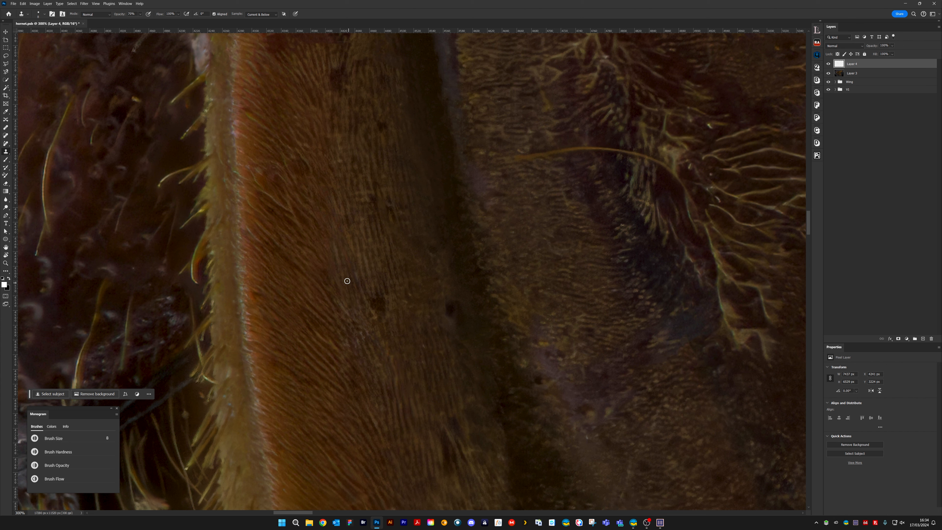
Clone out the stray fibres and bright specks where the orange leg surface meets its pale hairy ridge
{"action": "left_click_drag", "start_coordinate": [407, 377], "coordinate": [445, 297]}
{"action": "left_click_drag", "start_coordinate": [461, 365], "coordinate": [443, 288]}
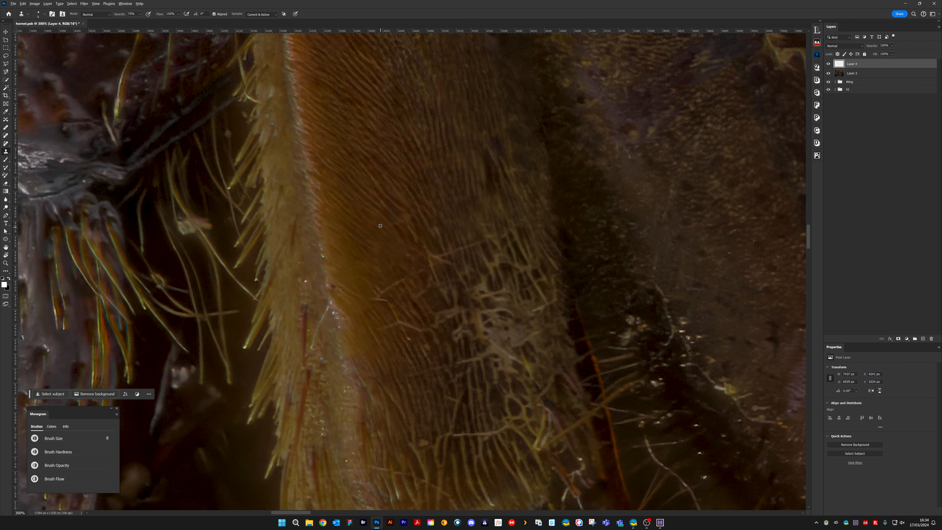
{"action": "left_click_drag", "start_coordinate": [379, 289], "coordinate": [364, 287]}
{"action": "mouse_move", "coordinate": [387, 335]}
{"action": "left_mouse_down"}
{"action": "mouse_move", "coordinate": [418, 339]}
{"action": "mouse_move", "coordinate": [399, 311]}
{"action": "left_mouse_up"}
{"action": "left_click", "coordinate": [332, 284]}
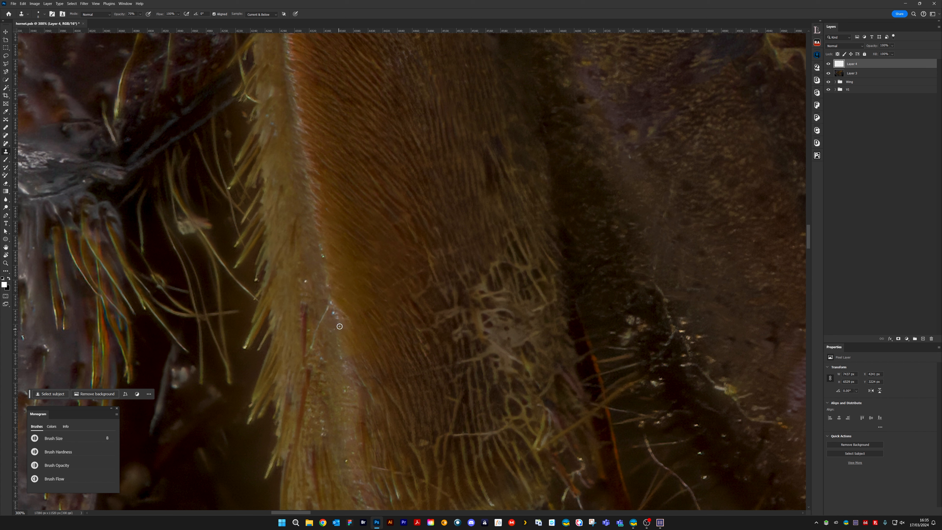
{"action": "mouse_move", "coordinate": [335, 315]}
{"action": "left_mouse_down"}
{"action": "mouse_move", "coordinate": [329, 303]}
{"action": "mouse_move", "coordinate": [315, 347]}
{"action": "mouse_move", "coordinate": [318, 331]}
{"action": "left_mouse_up"}
{"action": "mouse_move", "coordinate": [333, 375]}
{"action": "left_mouse_down"}
{"action": "mouse_move", "coordinate": [370, 287]}
{"action": "mouse_move", "coordinate": [361, 292]}
{"action": "left_mouse_up"}
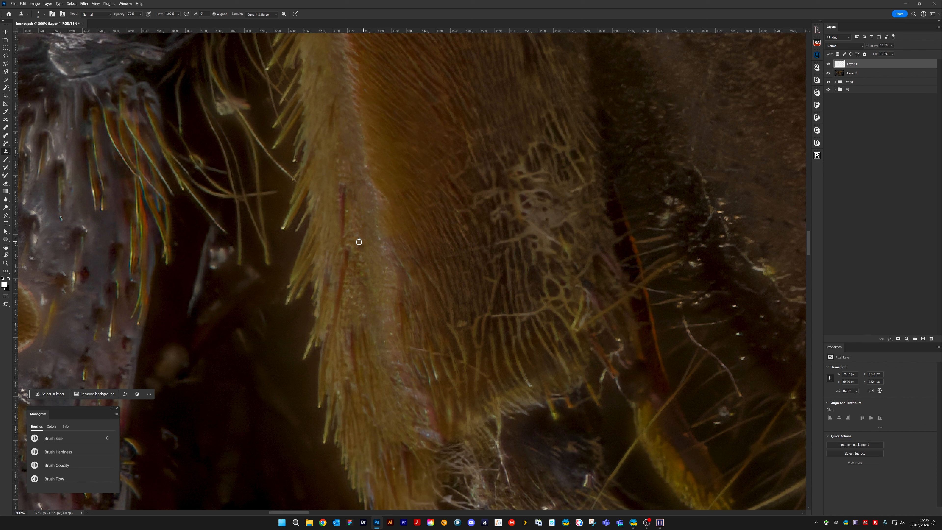
Clone out the small specks near the lower end of the leg segment, using a clone brush size of 7
{"action": "scroll", "coordinate": [387, 299], "scroll_direction": "down", "scroll_amount": 3}
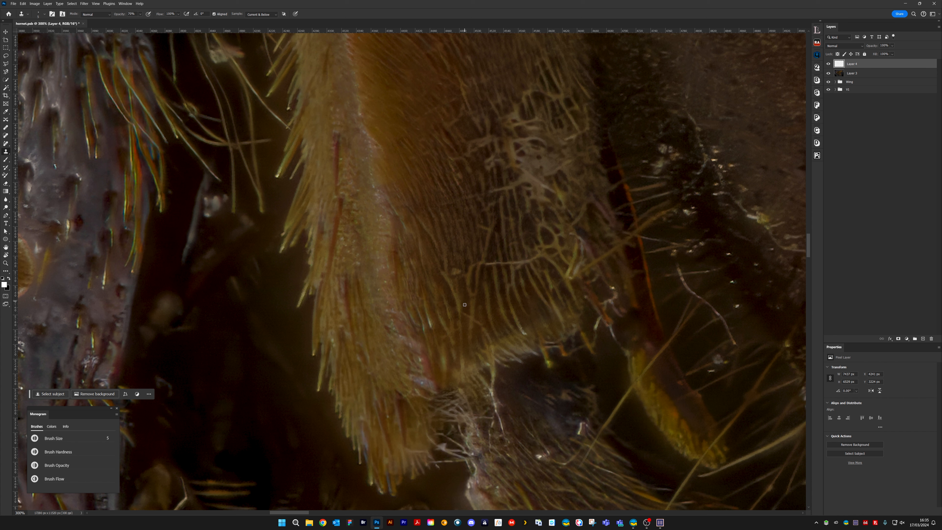
{"action": "left_click_drag", "start_coordinate": [468, 318], "coordinate": [471, 322]}
{"action": "key", "text": "bracketright"}
{"action": "key", "text": "bracketright"}
{"action": "left_click_drag", "start_coordinate": [429, 323], "coordinate": [429, 324]}
{"action": "left_click", "coordinate": [426, 310], "text": "alt"}
Clone out the white specks and short fibres on the dark joint below the leg segment and the bright flake on its edge
{"action": "left_click_drag", "start_coordinate": [567, 368], "coordinate": [535, 271]}
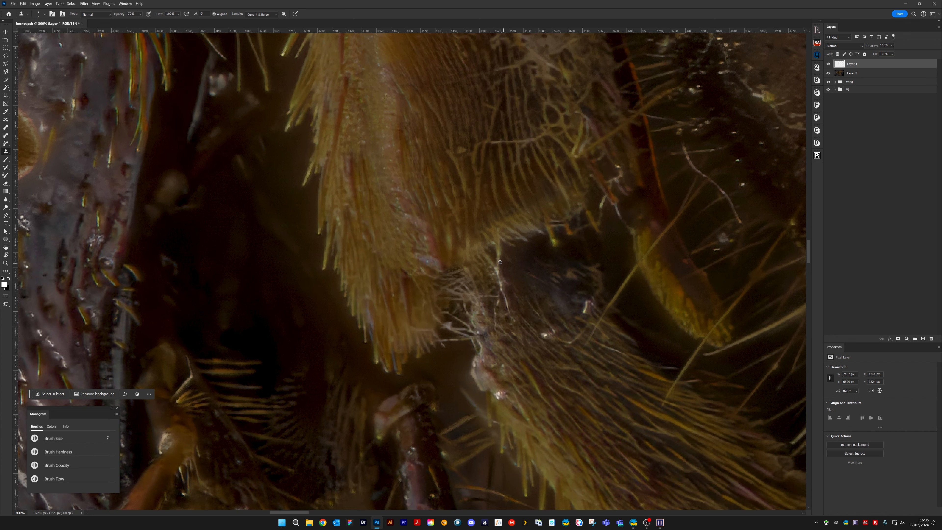
{"action": "mouse_move", "coordinate": [497, 247]}
{"action": "left_mouse_down"}
{"action": "mouse_move", "coordinate": [500, 233]}
{"action": "mouse_move", "coordinate": [499, 262]}
{"action": "mouse_move", "coordinate": [497, 248]}
{"action": "left_mouse_up"}
{"action": "left_click", "coordinate": [507, 249], "text": "alt"}
{"action": "left_click_drag", "start_coordinate": [557, 240], "coordinate": [555, 250]}
{"action": "left_click", "coordinate": [579, 298], "text": "alt"}
{"action": "left_click_drag", "start_coordinate": [585, 303], "coordinate": [584, 311]}
{"action": "left_click", "coordinate": [538, 326], "text": "alt"}
{"action": "left_click_drag", "start_coordinate": [545, 334], "coordinate": [539, 331]}
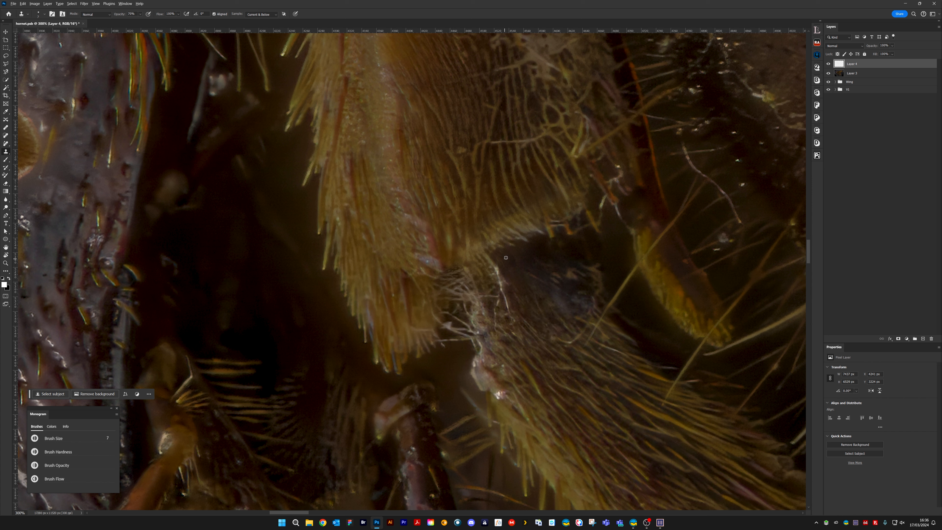
{"action": "key", "text": "]"}
{"action": "left_click_drag", "start_coordinate": [503, 400], "coordinate": [495, 390]}
Compare the leg before and after retouching by hiding and showing Layer 4
{"action": "left_click_drag", "start_coordinate": [652, 238], "coordinate": [438, 403]}
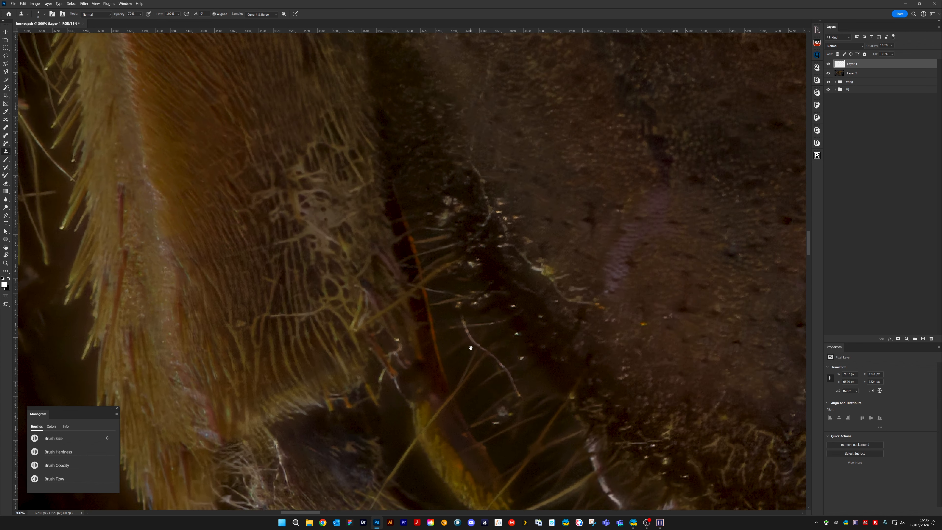
{"action": "mouse_move", "coordinate": [445, 245]}
{"action": "left_mouse_down"}
{"action": "mouse_move", "coordinate": [491, 276]}
{"action": "mouse_move", "coordinate": [521, 362]}
{"action": "mouse_move", "coordinate": [508, 224]}
{"action": "mouse_move", "coordinate": [462, 368]}
{"action": "left_mouse_up"}
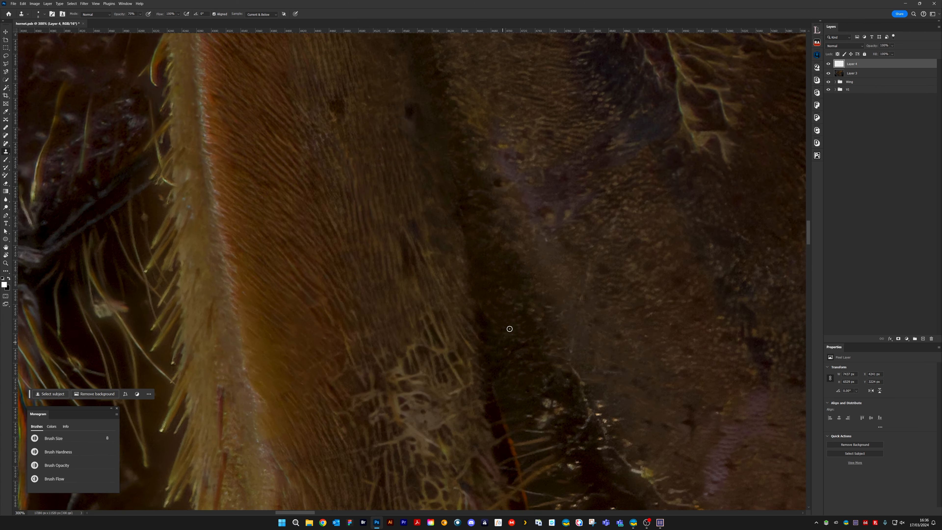
{"action": "scroll", "coordinate": [526, 301], "scroll_direction": "down", "scroll_amount": 5}
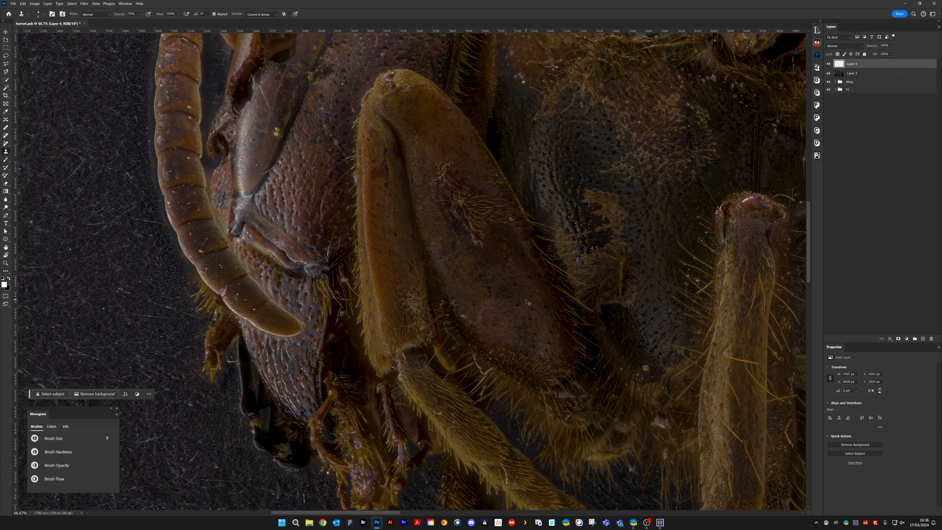
{"action": "left_click_drag", "start_coordinate": [389, 239], "coordinate": [400, 291]}
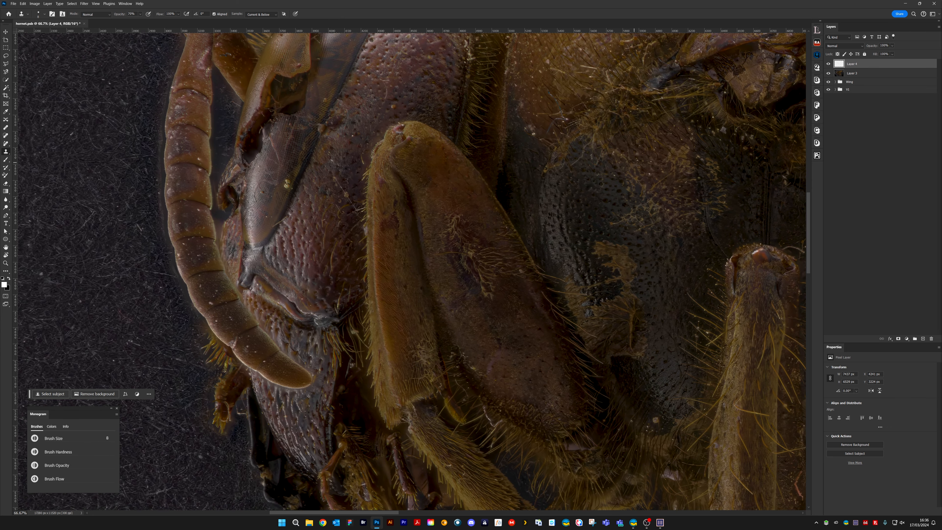
{"action": "left_click", "coordinate": [829, 65]}
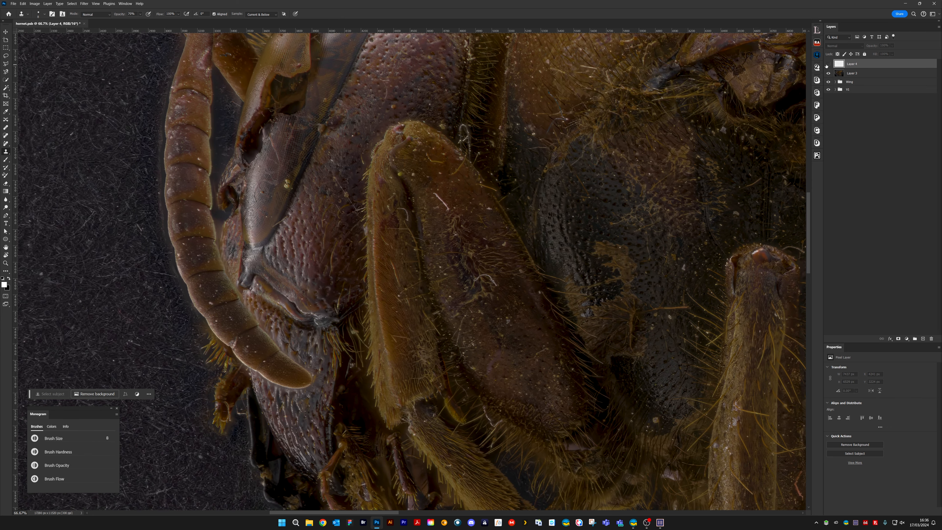
{"action": "left_click", "coordinate": [827, 65]}
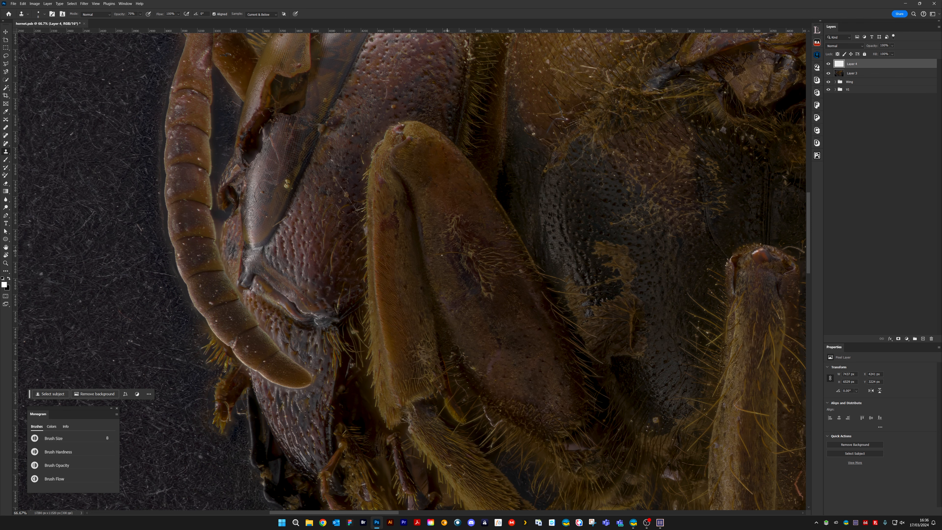
Shrink the clone brush to 4 and clone out the long curved yellow hair lying across the broad leg segment
{"action": "scroll", "coordinate": [465, 233], "scroll_direction": "up", "scroll_amount": 6}
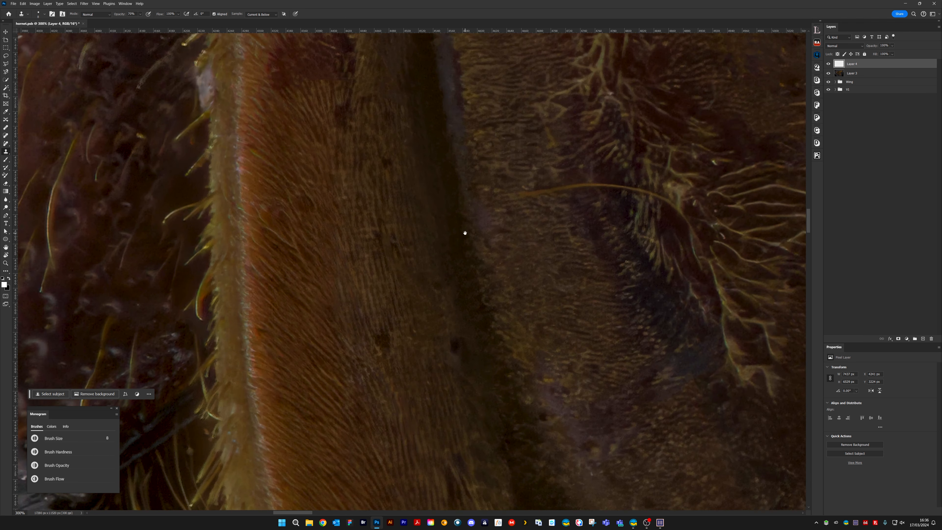
{"action": "left_click_drag", "start_coordinate": [463, 232], "coordinate": [401, 268]}
{"action": "key", "text": "["}
{"action": "key", "text": "["}
{"action": "key", "text": "["}
{"action": "key", "text": "["}
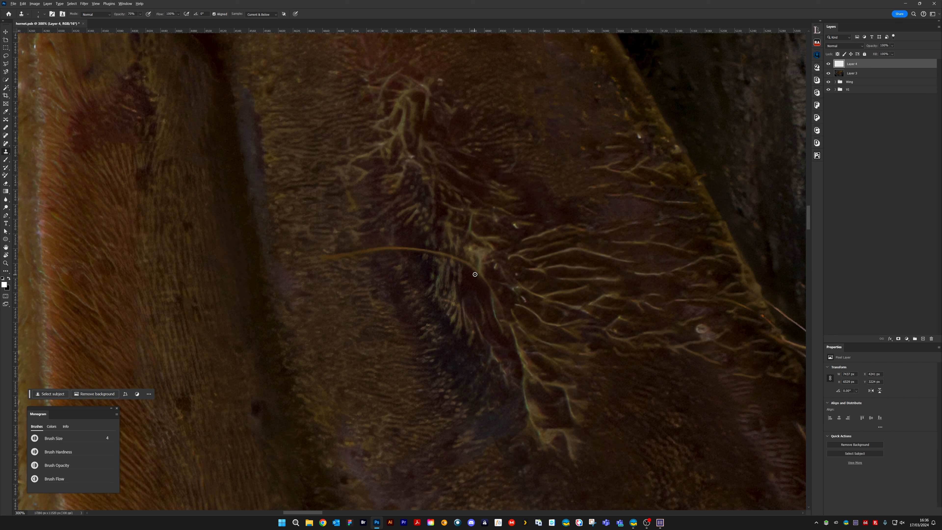
{"action": "mouse_move", "coordinate": [473, 277]}
{"action": "left_mouse_down"}
{"action": "mouse_move", "coordinate": [453, 242]}
{"action": "mouse_move", "coordinate": [433, 244]}
{"action": "mouse_move", "coordinate": [450, 257]}
{"action": "mouse_move", "coordinate": [416, 249]}
{"action": "mouse_move", "coordinate": [427, 260]}
{"action": "mouse_move", "coordinate": [402, 263]}
{"action": "mouse_move", "coordinate": [401, 250]}
{"action": "mouse_move", "coordinate": [360, 252]}
{"action": "mouse_move", "coordinate": [402, 248]}
{"action": "mouse_move", "coordinate": [331, 255]}
{"action": "left_mouse_up"}
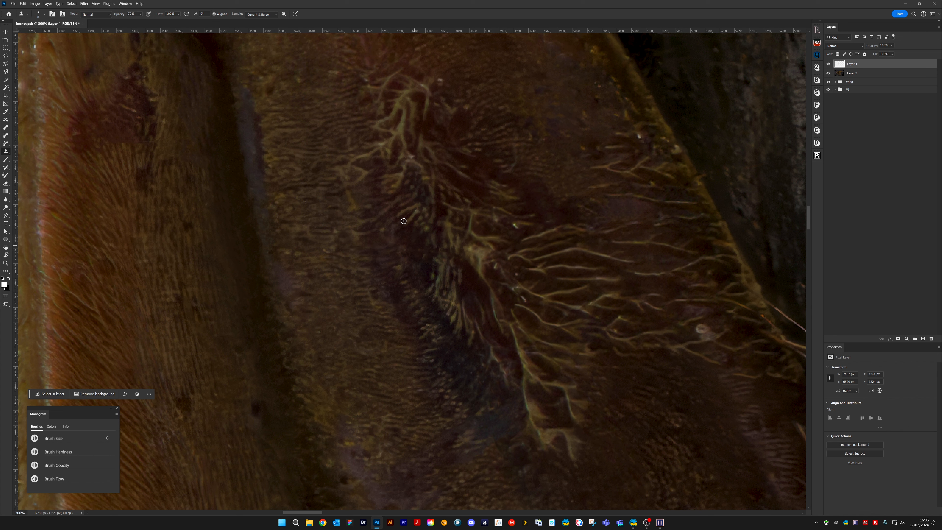
Clone out the short stray hairs and specks around the branching hair clusters on the broad leg segment
{"action": "left_click", "coordinate": [364, 194], "text": "alt"}
{"action": "mouse_move", "coordinate": [363, 171]}
{"action": "left_mouse_down"}
{"action": "mouse_move", "coordinate": [339, 172]}
{"action": "mouse_move", "coordinate": [349, 160]}
{"action": "left_mouse_up"}
{"action": "left_click_drag", "start_coordinate": [367, 170], "coordinate": [354, 206]}
{"action": "left_click_drag", "start_coordinate": [375, 163], "coordinate": [360, 170]}
{"action": "left_click_drag", "start_coordinate": [517, 227], "coordinate": [524, 229]}
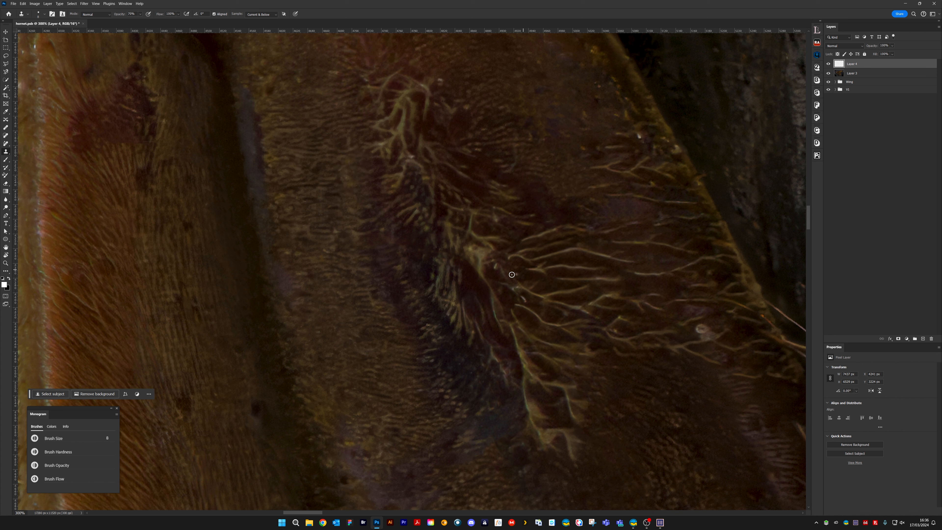
{"action": "left_click_drag", "start_coordinate": [528, 296], "coordinate": [530, 303]}
Clone out the pale ring-shaped speck and the white specks along the outer edge of the broad leg segment
{"action": "mouse_move", "coordinate": [720, 328]}
{"action": "left_mouse_down"}
{"action": "mouse_move", "coordinate": [499, 215]}
{"action": "mouse_move", "coordinate": [454, 213]}
{"action": "mouse_move", "coordinate": [476, 212]}
{"action": "left_mouse_up"}
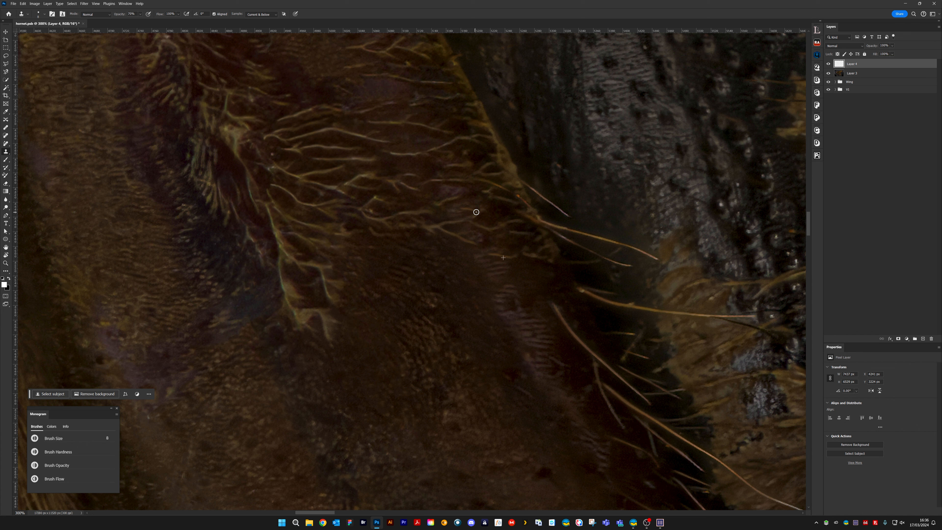
{"action": "mouse_move", "coordinate": [471, 257]}
{"action": "left_mouse_down"}
{"action": "mouse_move", "coordinate": [534, 456]}
{"action": "mouse_move", "coordinate": [477, 292]}
{"action": "left_mouse_up"}
{"action": "left_click", "coordinate": [456, 247], "text": "alt"}
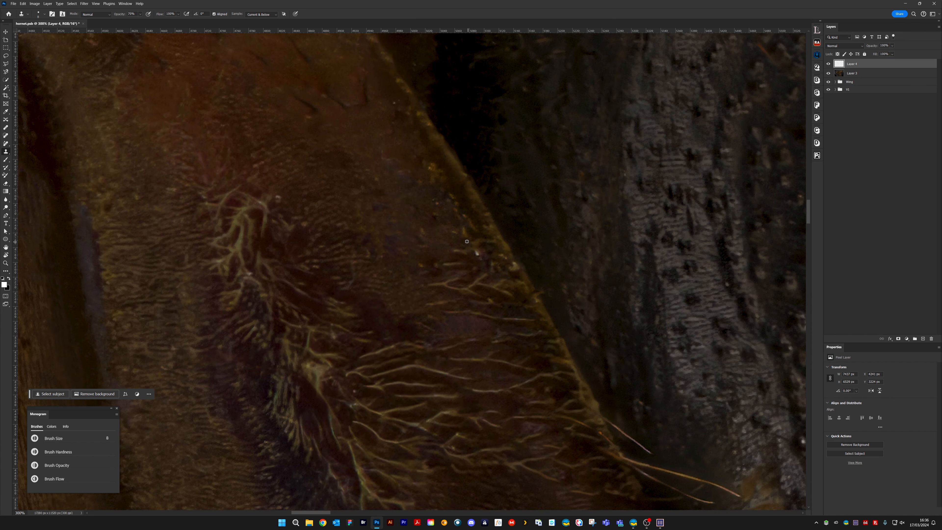
{"action": "mouse_move", "coordinate": [476, 255]}
{"action": "left_mouse_down"}
{"action": "mouse_move", "coordinate": [488, 251]}
{"action": "mouse_move", "coordinate": [516, 269]}
{"action": "left_mouse_up"}
Enlarge the clone brush to 16 and clone out the white patch on the leg's pale hairy edge
{"action": "left_click_drag", "start_coordinate": [444, 258], "coordinate": [642, 380]}
{"action": "left_click_drag", "start_coordinate": [220, 419], "coordinate": [544, 313]}
{"action": "mouse_move", "coordinate": [400, 257]}
{"action": "left_mouse_down"}
{"action": "mouse_move", "coordinate": [376, 408]}
{"action": "mouse_move", "coordinate": [462, 215]}
{"action": "left_mouse_up"}
{"action": "left_click", "coordinate": [431, 321]}
{"action": "key", "text": "]"}
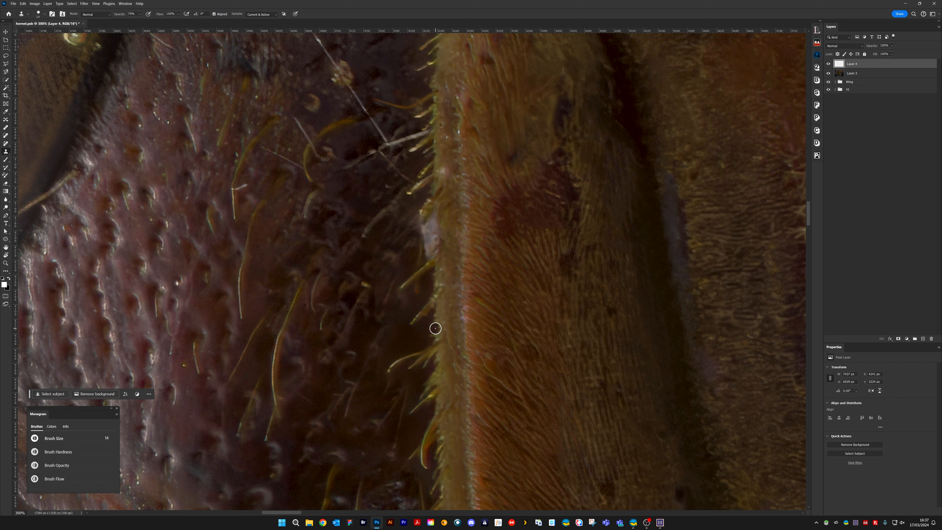
{"action": "left_click", "coordinate": [435, 329], "text": "alt"}
{"action": "mouse_move", "coordinate": [431, 240]}
{"action": "left_mouse_down"}
{"action": "mouse_move", "coordinate": [428, 215]}
{"action": "mouse_move", "coordinate": [418, 257]}
{"action": "left_mouse_up"}
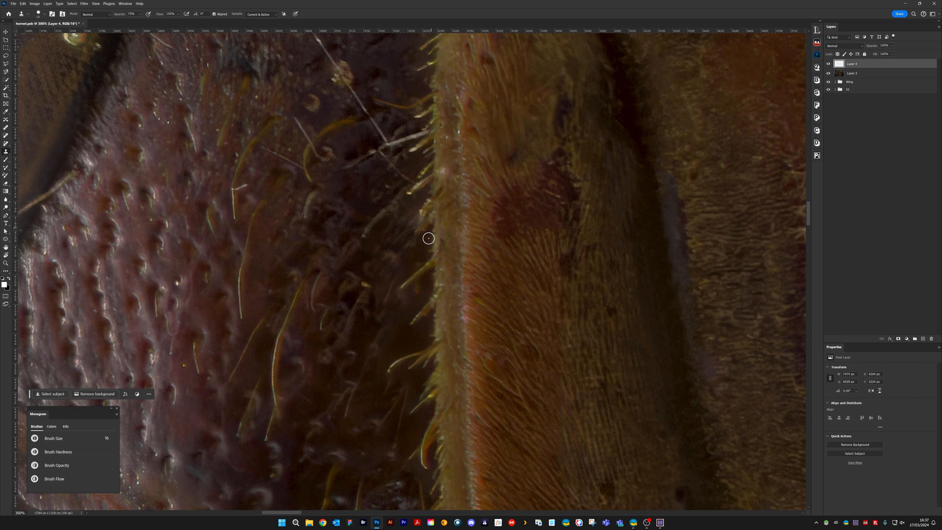
Reduce the clone brush to 10 and touch up the stray hair tips beside the leg's pale hairy edge
{"action": "key", "text": "["}
{"action": "key", "text": "["}
{"action": "key", "text": "["}
{"action": "key", "text": "["}
{"action": "key", "text": "["}
{"action": "key", "text": "["}
{"action": "left_click_drag", "start_coordinate": [448, 255], "coordinate": [517, 117]}
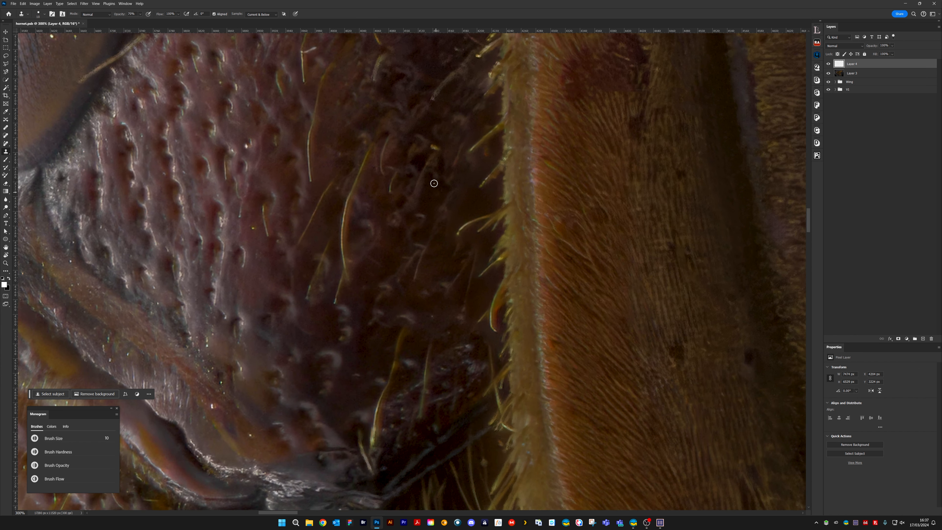
{"action": "left_click", "coordinate": [482, 206], "text": "alt"}
{"action": "left_click", "coordinate": [464, 213]}
Clone along the antenna's edge beside the eye to tidy the outline
{"action": "left_click_drag", "start_coordinate": [394, 120], "coordinate": [549, 341]}
{"action": "left_click_drag", "start_coordinate": [421, 318], "coordinate": [632, 262]}
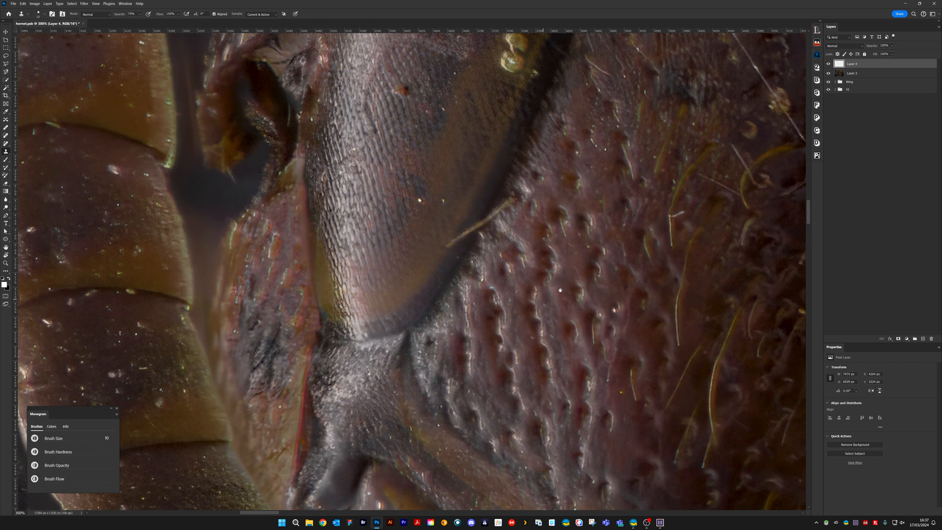
{"action": "left_click_drag", "start_coordinate": [560, 290], "coordinate": [676, 245]}
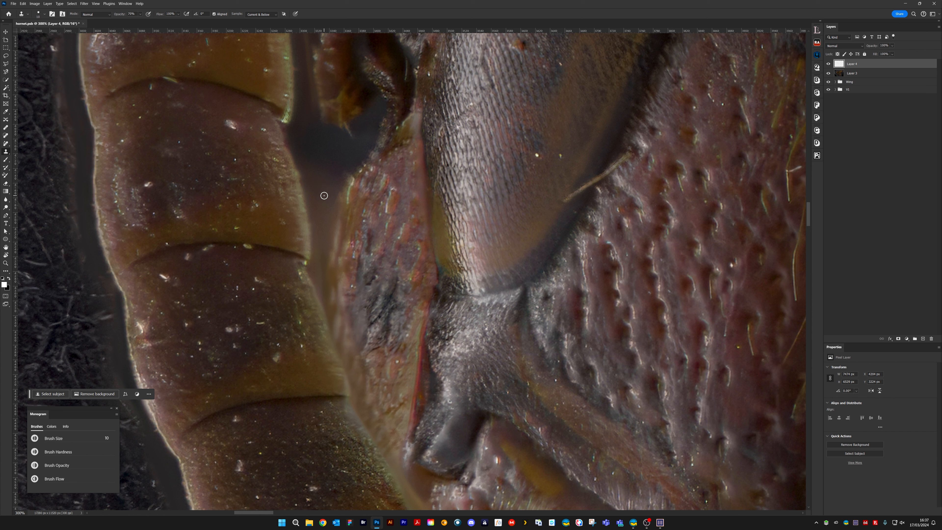
{"action": "left_click_drag", "start_coordinate": [306, 187], "coordinate": [292, 167]}
Reduce the clone brush to 4 and clone out the small white specks on the lower part of the eye
{"action": "left_click_drag", "start_coordinate": [570, 168], "coordinate": [421, 345]}
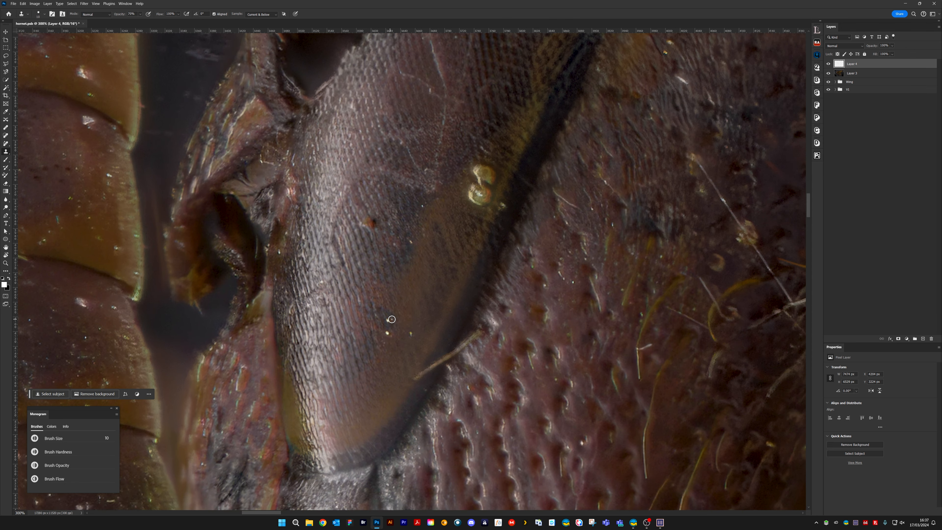
{"action": "key", "text": "bracketleft"}
{"action": "key", "text": "bracketleft"}
{"action": "key", "text": "bracketleft"}
{"action": "key", "text": "bracketleft"}
{"action": "left_click_drag", "start_coordinate": [310, 280], "coordinate": [651, 220]}
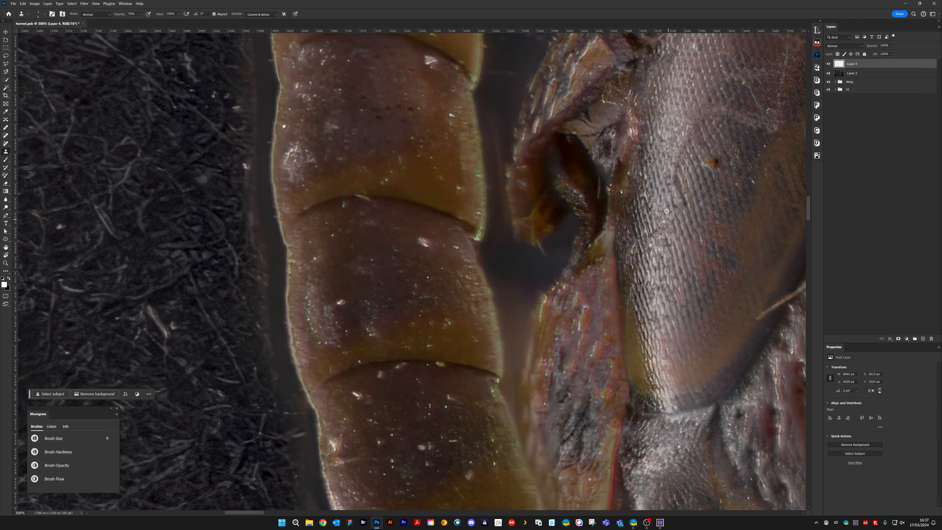
{"action": "mouse_move", "coordinate": [757, 125]}
{"action": "left_mouse_down"}
{"action": "mouse_move", "coordinate": [664, 160]}
{"action": "mouse_move", "coordinate": [445, 356]}
{"action": "mouse_move", "coordinate": [421, 338]}
{"action": "mouse_move", "coordinate": [419, 364]}
{"action": "left_mouse_up"}
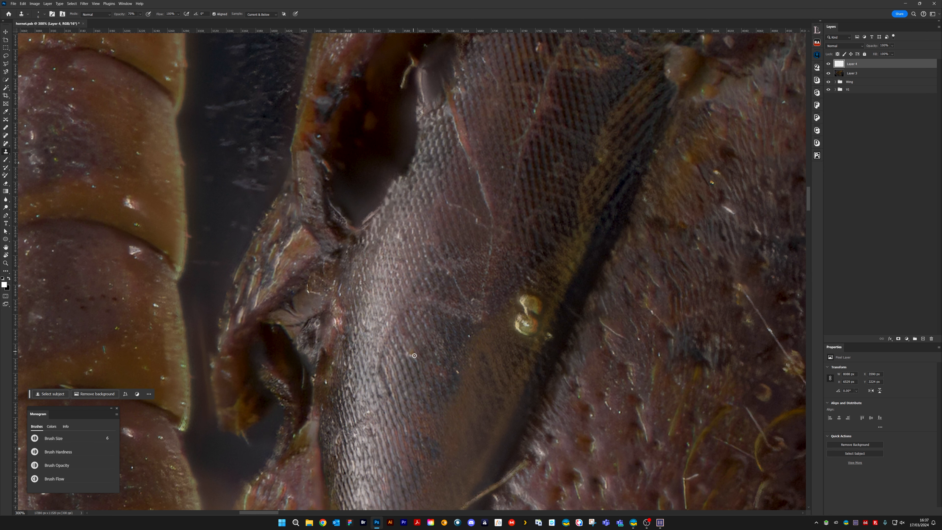
Enlarge the clone brush to 14 and clone out the two shiny yellow blobs at the eye's dark edge
{"action": "mouse_move", "coordinate": [524, 265]}
{"action": "left_mouse_down"}
{"action": "mouse_move", "coordinate": [492, 183]}
{"action": "mouse_move", "coordinate": [506, 229]}
{"action": "mouse_move", "coordinate": [490, 218]}
{"action": "mouse_move", "coordinate": [507, 220]}
{"action": "mouse_move", "coordinate": [491, 220]}
{"action": "mouse_move", "coordinate": [496, 197]}
{"action": "left_mouse_up"}
{"action": "key", "text": "bracketright"}
{"action": "key", "text": "bracketright"}
{"action": "key", "text": "bracketright"}
{"action": "key", "text": "bracketright"}
{"action": "key", "text": "bracketright"}
{"action": "key", "text": "bracketright"}
{"action": "key", "text": "bracketright"}
{"action": "key", "text": "bracketright"}
{"action": "left_click", "coordinate": [499, 189], "text": "alt"}
{"action": "mouse_move", "coordinate": [504, 234]}
{"action": "left_mouse_down"}
{"action": "mouse_move", "coordinate": [488, 218]}
{"action": "mouse_move", "coordinate": [497, 251]}
{"action": "mouse_move", "coordinate": [488, 249]}
{"action": "mouse_move", "coordinate": [485, 237]}
{"action": "mouse_move", "coordinate": [512, 253]}
{"action": "left_mouse_up"}
{"action": "left_click", "coordinate": [518, 187], "text": "alt"}
{"action": "left_click", "coordinate": [488, 275], "text": "alt"}
{"action": "left_click", "coordinate": [502, 273], "text": "alt"}
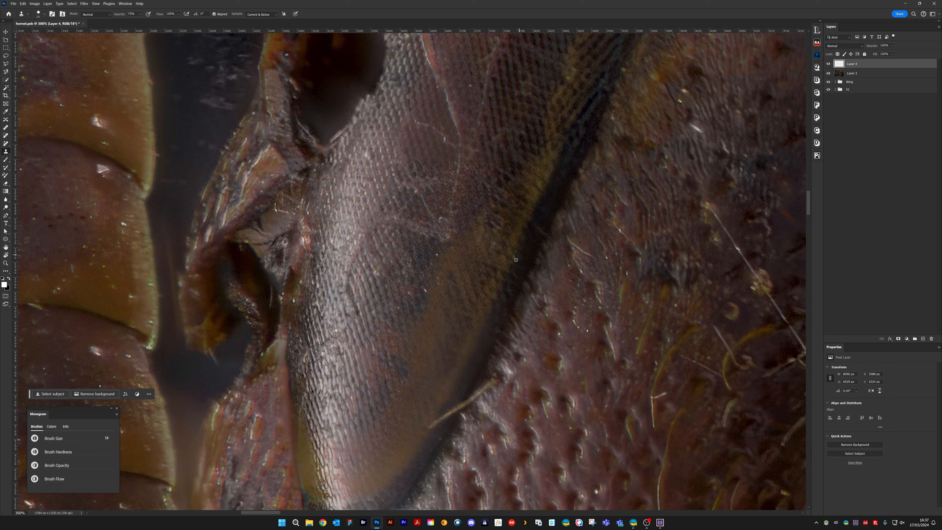
Reduce the clone brush to 10 and clone out the pale fibre crossing the eye's lower dark edge
{"action": "left_click_drag", "start_coordinate": [502, 360], "coordinate": [536, 245]}
{"action": "key", "text": "["}
{"action": "left_click", "coordinate": [514, 262], "text": "alt"}
{"action": "mouse_move", "coordinate": [505, 282]}
{"action": "left_mouse_down"}
{"action": "mouse_move", "coordinate": [533, 250]}
{"action": "mouse_move", "coordinate": [512, 282]}
{"action": "mouse_move", "coordinate": [517, 273]}
{"action": "mouse_move", "coordinate": [458, 321]}
{"action": "mouse_move", "coordinate": [487, 300]}
{"action": "left_mouse_up"}
{"action": "left_click", "coordinate": [484, 309], "text": "alt"}
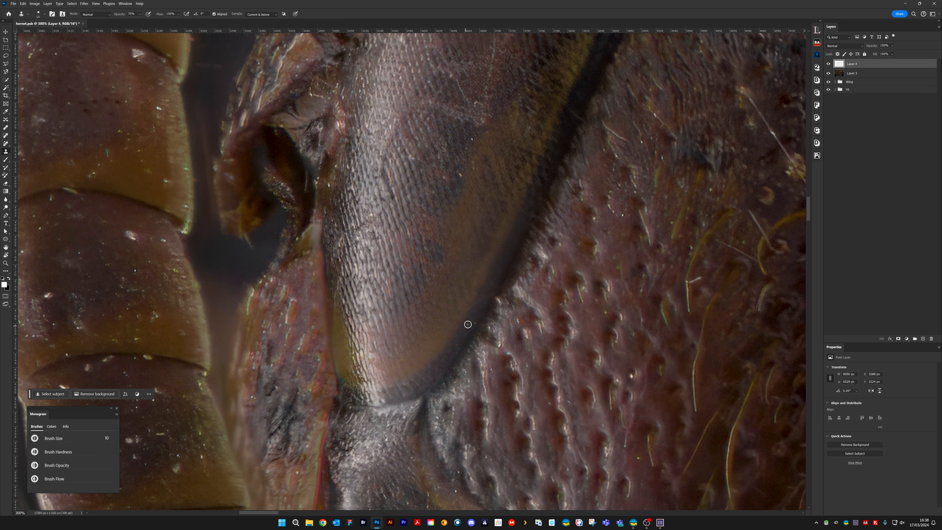
Reduce the clone brush to 4 and clone out the tiny specks on the dark patch of the eye
{"action": "scroll", "coordinate": [481, 304], "scroll_direction": "up", "scroll_amount": 5}
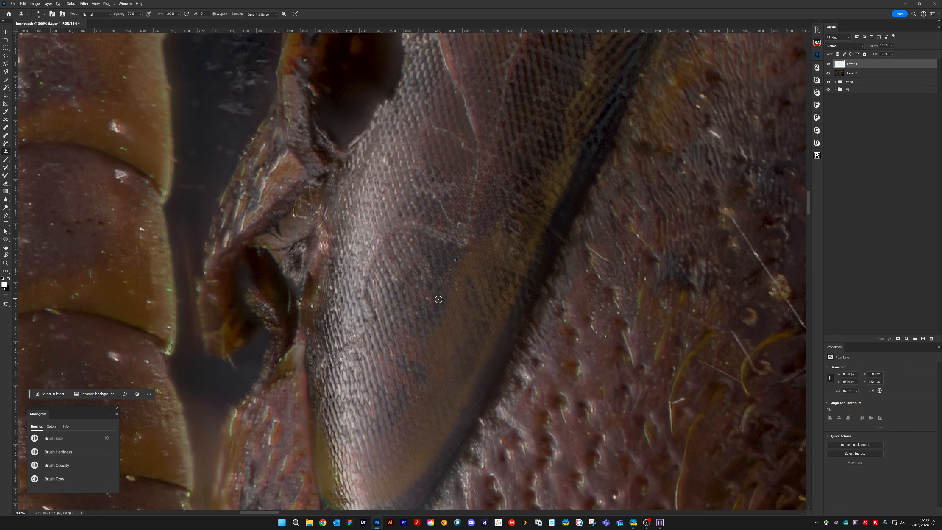
{"action": "key", "text": "bracketleft"}
{"action": "key", "text": "bracketleft"}
{"action": "key", "text": "bracketleft"}
{"action": "key", "text": "bracketleft"}
{"action": "left_click", "coordinate": [441, 299], "text": "alt"}
{"action": "left_click_drag", "start_coordinate": [445, 296], "coordinate": [444, 301]}
{"action": "left_click", "coordinate": [455, 260]}
Clone out the fine pale marks across the middle of the eye
{"action": "left_click_drag", "start_coordinate": [488, 169], "coordinate": [419, 290]}
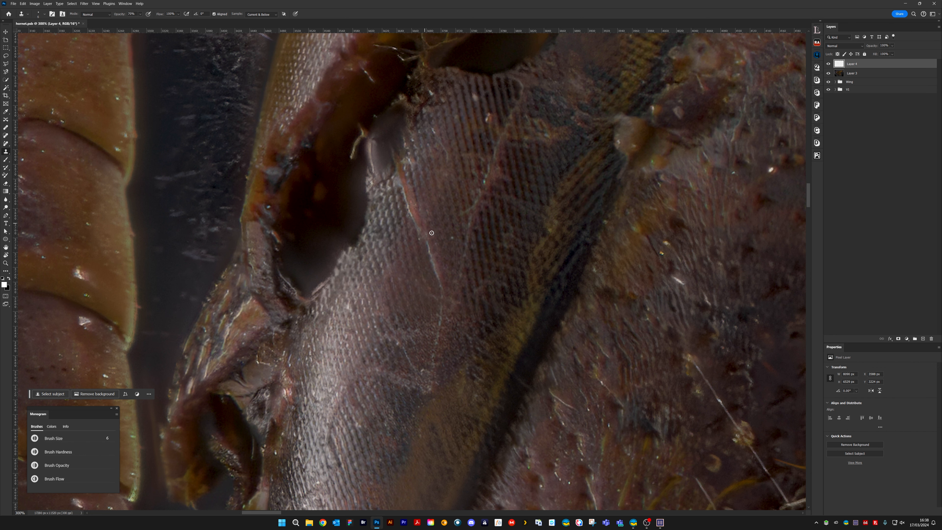
{"action": "left_click_drag", "start_coordinate": [421, 310], "coordinate": [478, 232]}
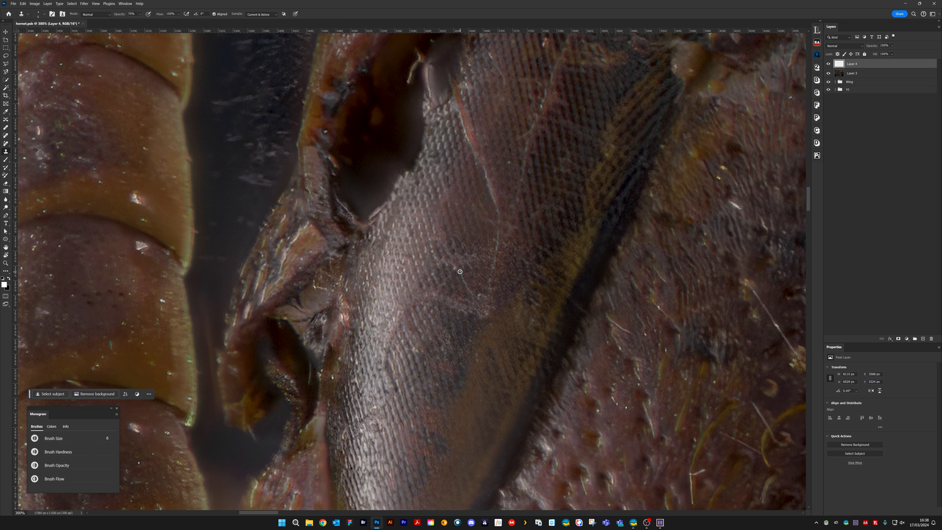
{"action": "left_click", "coordinate": [450, 270], "text": "alt"}
{"action": "left_click_drag", "start_coordinate": [455, 268], "coordinate": [472, 297]}
Clone out the tiny specks beside the bright silvery reflection on the eye
{"action": "left_click_drag", "start_coordinate": [496, 242], "coordinate": [458, 357]}
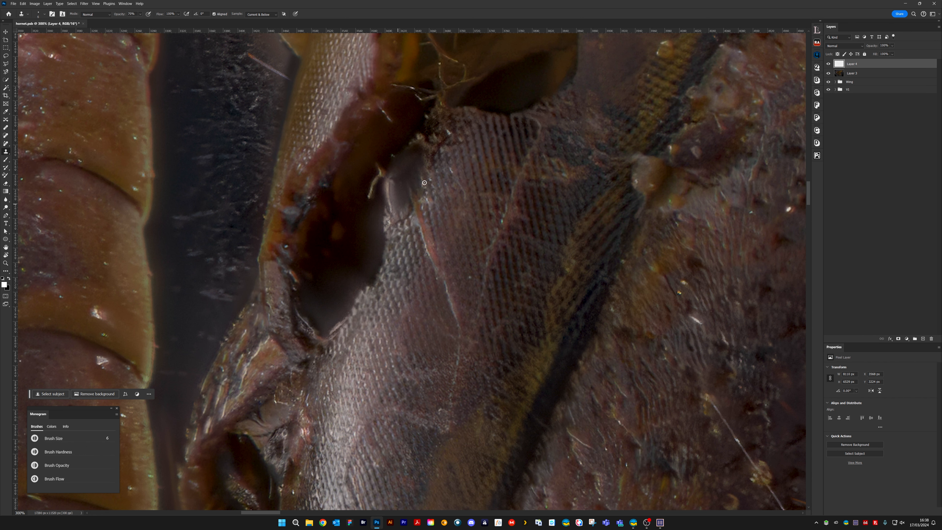
{"action": "left_click_drag", "start_coordinate": [450, 293], "coordinate": [531, 159]}
{"action": "left_click_drag", "start_coordinate": [441, 327], "coordinate": [481, 216]}
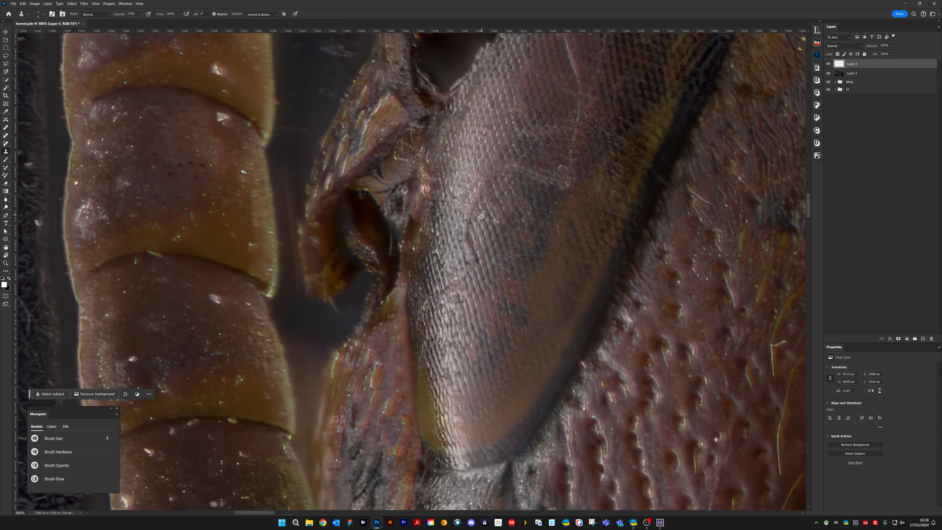
{"action": "left_click", "coordinate": [472, 228], "text": "alt"}
{"action": "left_click", "coordinate": [467, 235]}
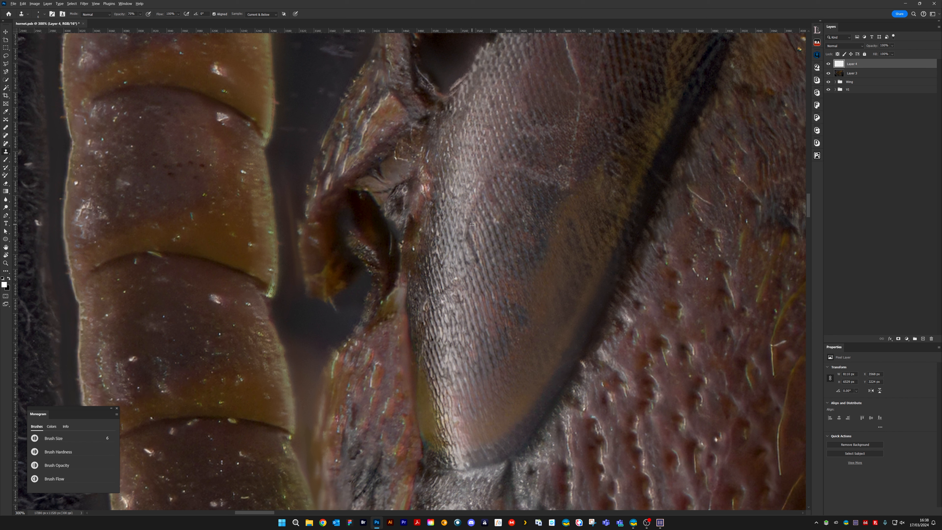
Clone out the small pale mark beside the dark antenna socket at the eye's inner edge
{"action": "left_click", "coordinate": [465, 224]}
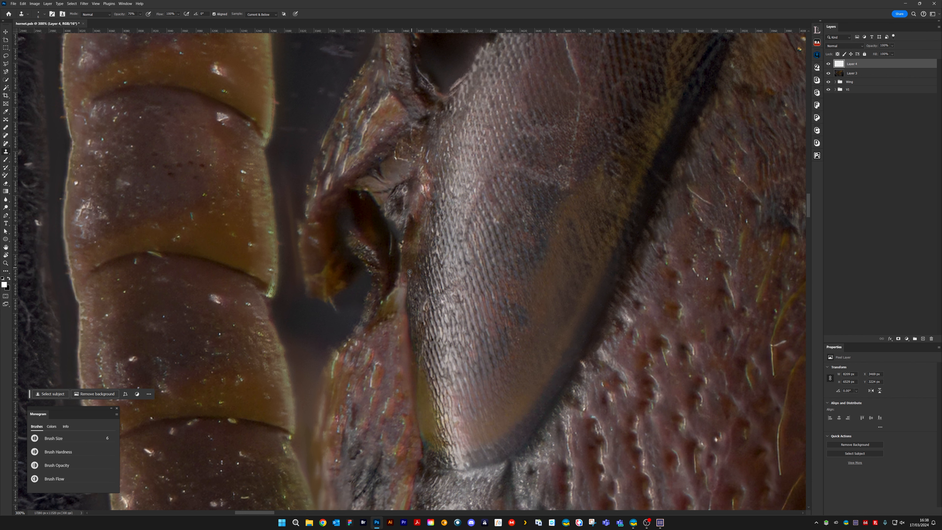
{"action": "left_click_drag", "start_coordinate": [403, 201], "coordinate": [449, 228]}
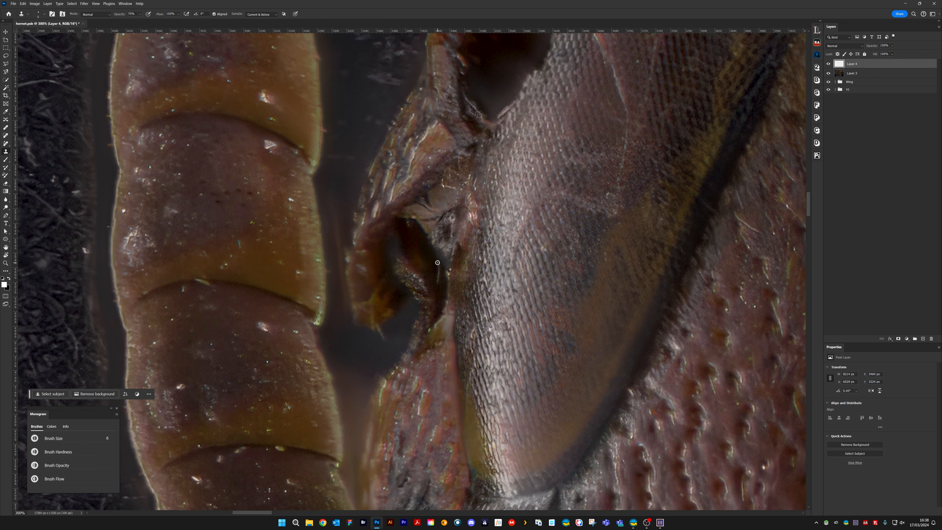
{"action": "left_click_drag", "start_coordinate": [437, 262], "coordinate": [436, 261]}
Enlarge the clone brush to 10 and clone out the reddish blemish with its fibres on the eye's upper lobe
{"action": "left_click_drag", "start_coordinate": [488, 172], "coordinate": [429, 326]}
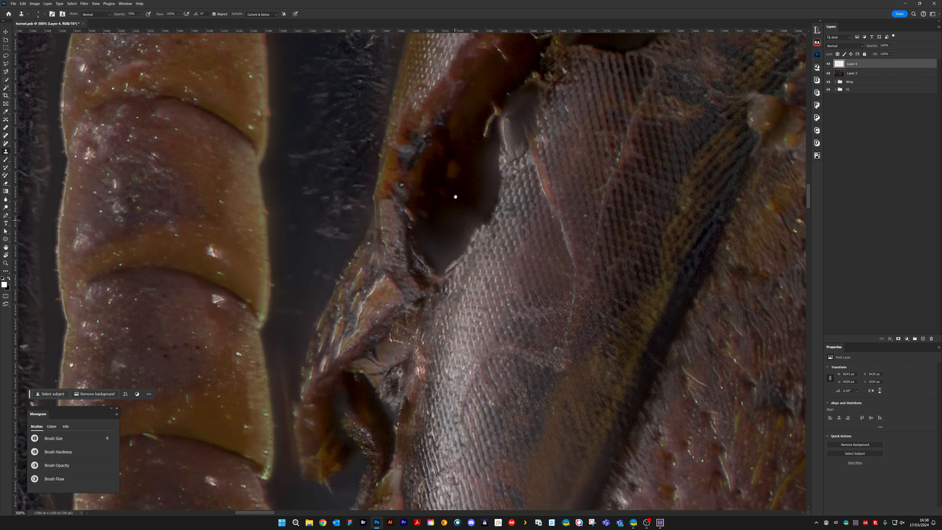
{"action": "left_click_drag", "start_coordinate": [454, 195], "coordinate": [406, 335]}
{"action": "left_click_drag", "start_coordinate": [537, 234], "coordinate": [464, 343]}
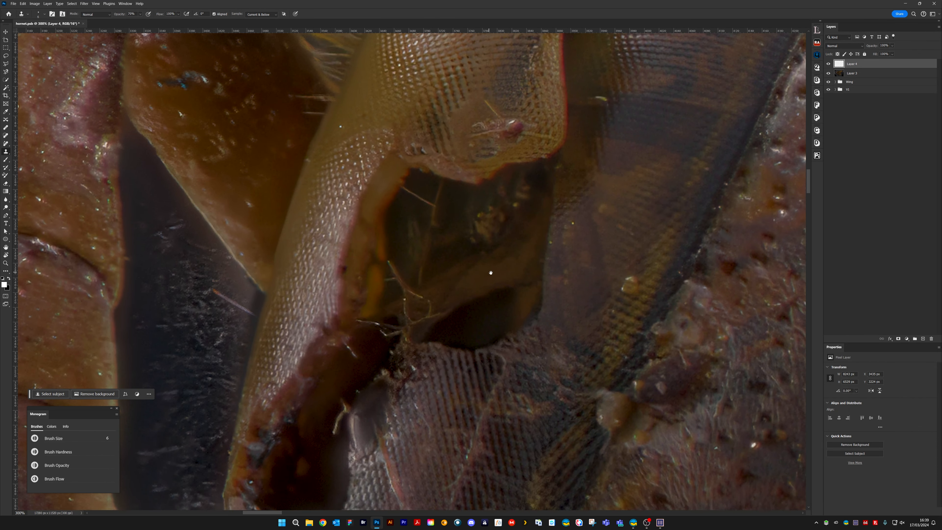
{"action": "left_click_drag", "start_coordinate": [563, 200], "coordinate": [430, 334]}
{"action": "left_click_drag", "start_coordinate": [458, 269], "coordinate": [470, 261]}
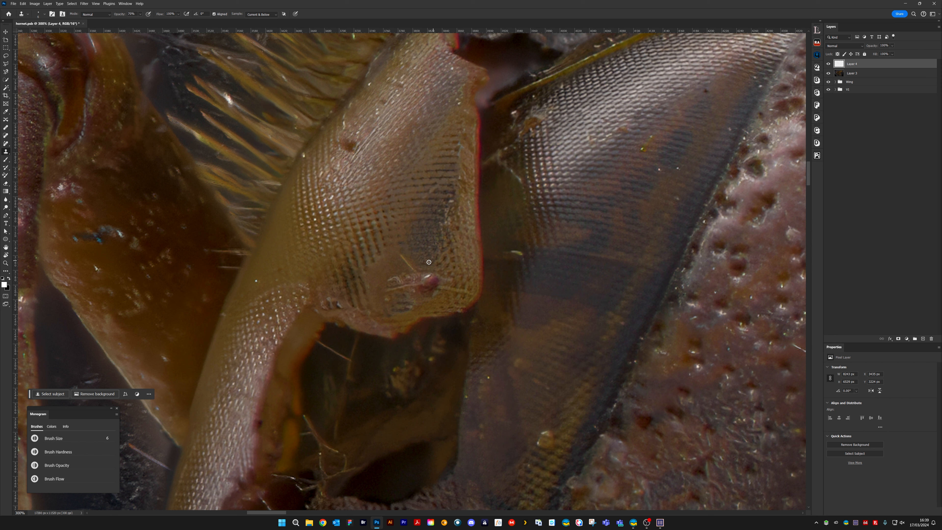
{"action": "left_click", "coordinate": [444, 293], "text": "alt"}
{"action": "mouse_move", "coordinate": [444, 293]}
{"action": "left_mouse_down"}
{"action": "mouse_move", "coordinate": [469, 293]}
{"action": "mouse_move", "coordinate": [446, 288]}
{"action": "left_mouse_up"}
{"action": "key", "text": "bracketright"}
{"action": "key", "text": "bracketright"}
{"action": "key", "text": "bracketright"}
{"action": "key", "text": "bracketright"}
{"action": "key", "text": "bracketright"}
{"action": "left_click", "coordinate": [436, 265], "text": "alt"}
{"action": "mouse_move", "coordinate": [436, 274]}
{"action": "left_mouse_down"}
{"action": "mouse_move", "coordinate": [420, 291]}
{"action": "mouse_move", "coordinate": [429, 272]}
{"action": "mouse_move", "coordinate": [404, 258]}
{"action": "mouse_move", "coordinate": [419, 273]}
{"action": "mouse_move", "coordinate": [451, 213]}
{"action": "mouse_move", "coordinate": [412, 269]}
{"action": "mouse_move", "coordinate": [404, 267]}
{"action": "mouse_move", "coordinate": [412, 277]}
{"action": "mouse_move", "coordinate": [396, 279]}
{"action": "mouse_move", "coordinate": [429, 288]}
{"action": "mouse_move", "coordinate": [386, 280]}
{"action": "mouse_move", "coordinate": [386, 299]}
{"action": "mouse_move", "coordinate": [397, 260]}
{"action": "left_mouse_up"}
{"action": "left_click", "coordinate": [404, 266], "text": "alt"}
{"action": "key", "text": "bracketleft"}
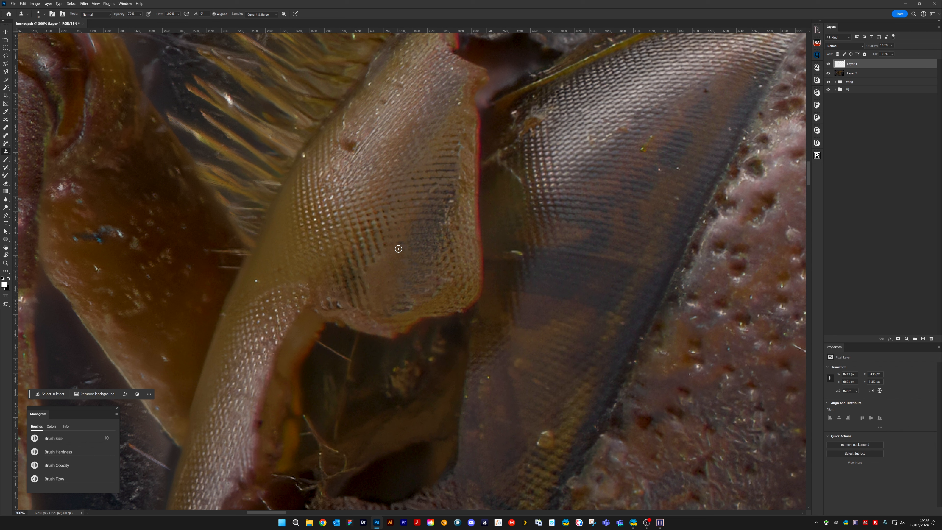
{"action": "left_click", "coordinate": [398, 249]}
Clone facet texture over the area where the reddish blemish was on the upper lobe
{"action": "left_click", "coordinate": [447, 207], "text": "alt"}
{"action": "left_click", "coordinate": [448, 203]}
{"action": "key", "text": "]"}
{"action": "key", "text": "]"}
{"action": "left_click", "coordinate": [370, 276]}
{"action": "left_click", "coordinate": [375, 268]}
{"action": "left_click", "coordinate": [383, 260]}
{"action": "left_click", "coordinate": [385, 245], "text": "alt"}
Reduce the clone brush to 4 and clone out the dark reddish spot higher on the eye's upper lobe
{"action": "left_click_drag", "start_coordinate": [455, 178], "coordinate": [522, 313]}
{"action": "key", "text": "bracketleft"}
{"action": "key", "text": "bracketleft"}
{"action": "key", "text": "bracketleft"}
{"action": "key", "text": "bracketleft"}
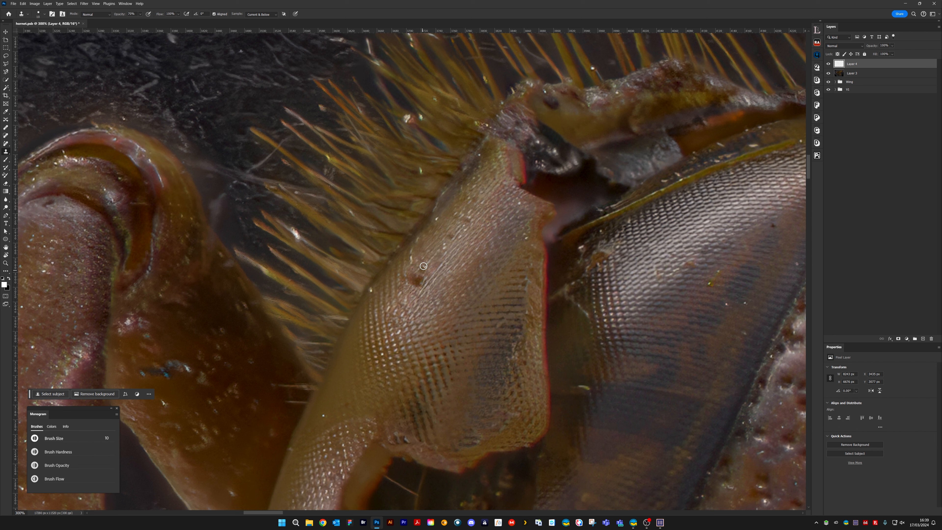
{"action": "key", "text": "bracketleft"}
{"action": "key", "text": "bracketleft"}
{"action": "key", "text": "bracketleft"}
{"action": "key", "text": "bracketleft"}
{"action": "key", "text": "alt"}
{"action": "left_click", "coordinate": [440, 252], "text": "alt"}
{"action": "left_click_drag", "start_coordinate": [413, 278], "coordinate": [414, 292]}
{"action": "mouse_move", "coordinate": [412, 252]}
{"action": "left_mouse_down"}
{"action": "mouse_move", "coordinate": [411, 260]}
{"action": "mouse_move", "coordinate": [414, 251]}
{"action": "left_mouse_up"}
Clone out the tiny white speck near the outer edge of the eye's upper lobe
{"action": "left_click", "coordinate": [323, 415]}
{"action": "left_click_drag", "start_coordinate": [351, 383], "coordinate": [426, 232]}
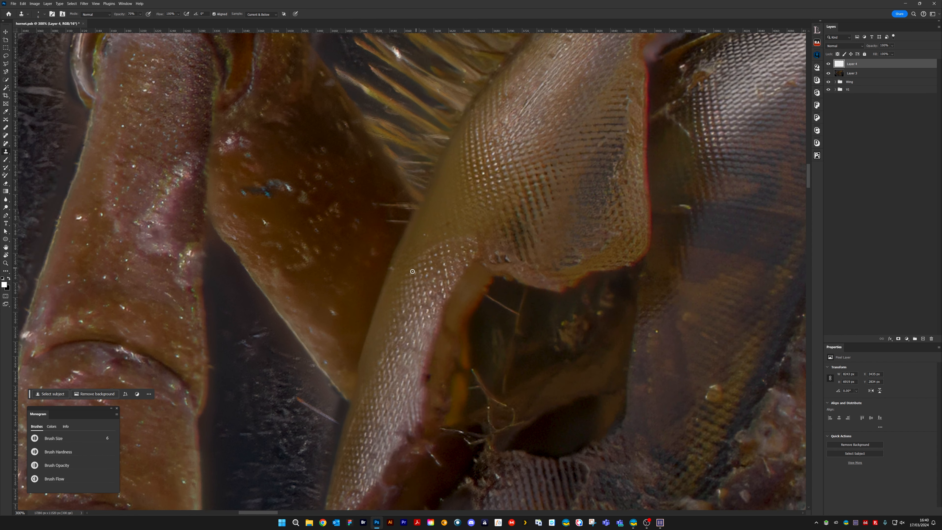
{"action": "left_click_drag", "start_coordinate": [357, 418], "coordinate": [405, 341]}
{"action": "left_click_drag", "start_coordinate": [460, 168], "coordinate": [359, 333]}
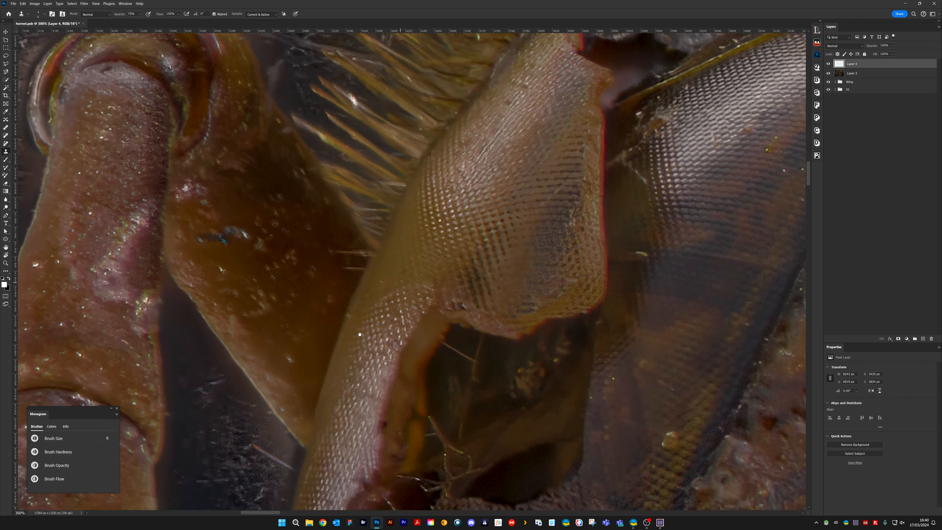
{"action": "left_click_drag", "start_coordinate": [493, 182], "coordinate": [315, 340]}
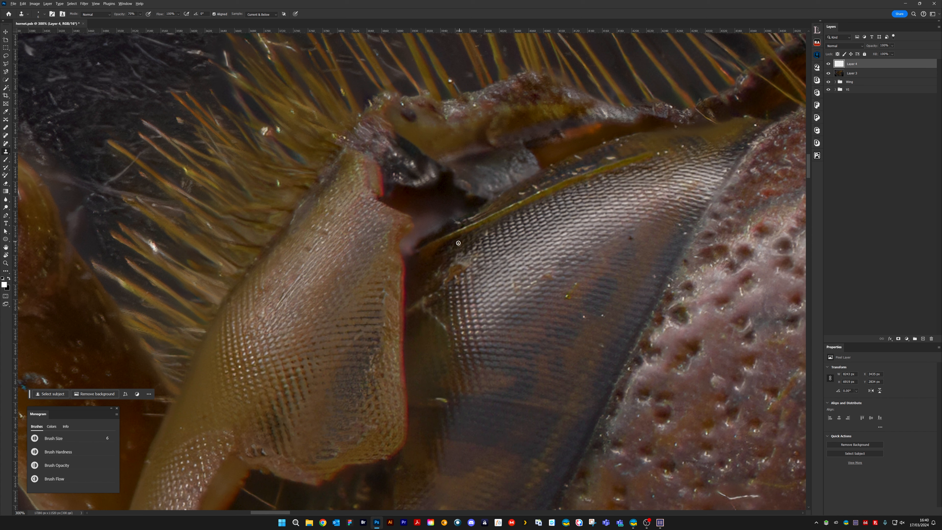
Clone out the pale fibre crossing the shaded gap between the red-edged lobe and the striped eye surface
{"action": "left_click", "coordinate": [415, 299], "text": "alt"}
{"action": "mouse_move", "coordinate": [410, 314]}
{"action": "left_mouse_down"}
{"action": "mouse_move", "coordinate": [424, 288]}
{"action": "mouse_move", "coordinate": [414, 308]}
{"action": "mouse_move", "coordinate": [448, 286]}
{"action": "mouse_move", "coordinate": [423, 310]}
{"action": "mouse_move", "coordinate": [447, 328]}
{"action": "left_mouse_up"}
{"action": "key", "text": "bracketright"}
{"action": "key", "text": "bracketright"}
{"action": "key", "text": "bracketright"}
{"action": "key", "text": "bracketright"}
{"action": "left_click", "coordinate": [423, 297], "text": "alt"}
{"action": "left_click", "coordinate": [439, 312], "text": "alt"}
Set the clone brush to 7 and clone out the orange-brown blemish at the inner corner of the striped eye surface
{"action": "key", "text": "bracketleft"}
{"action": "key", "text": "bracketleft"}
{"action": "key", "text": "bracketleft"}
{"action": "key", "text": "bracketleft"}
{"action": "key", "text": "bracketleft"}
{"action": "key", "text": "bracketright"}
{"action": "key", "text": "bracketright"}
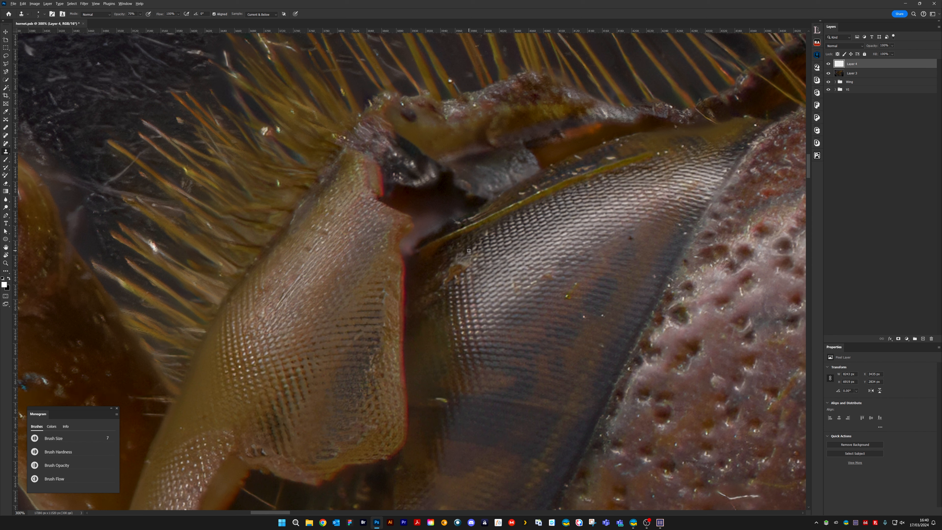
{"action": "mouse_move", "coordinate": [451, 270]}
{"action": "left_mouse_down"}
{"action": "mouse_move", "coordinate": [455, 274]}
{"action": "mouse_move", "coordinate": [476, 246]}
{"action": "mouse_move", "coordinate": [457, 262]}
{"action": "left_mouse_up"}
{"action": "left_click", "coordinate": [463, 251], "text": "alt"}
{"action": "left_click", "coordinate": [458, 254], "text": "alt"}
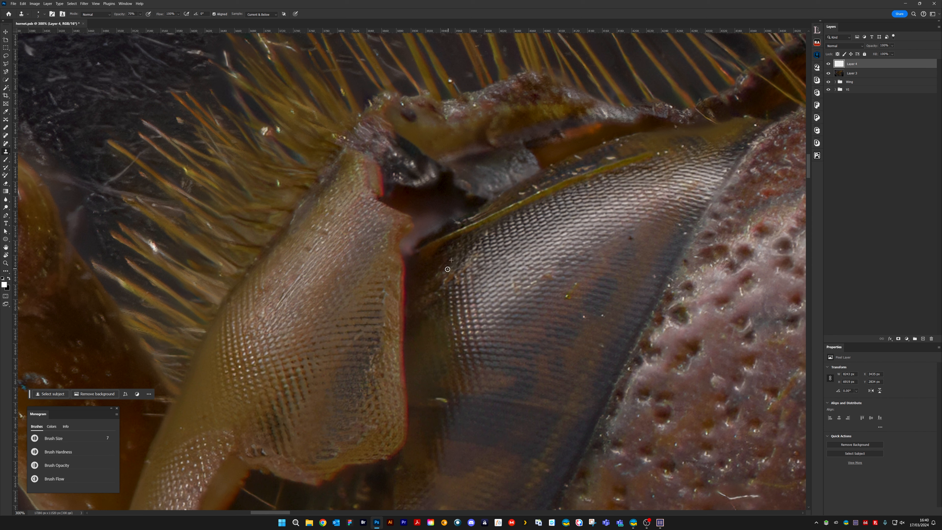
{"action": "left_click_drag", "start_coordinate": [449, 269], "coordinate": [450, 276]}
Reduce the clone brush to 4 and clone out the white and yellow specks on the lower striped eye surface
{"action": "key", "text": "bracketleft"}
{"action": "left_click", "coordinate": [599, 321], "text": "alt"}
{"action": "left_click", "coordinate": [603, 315]}
{"action": "left_click", "coordinate": [603, 346]}
{"action": "left_click_drag", "start_coordinate": [687, 215], "coordinate": [497, 222]}
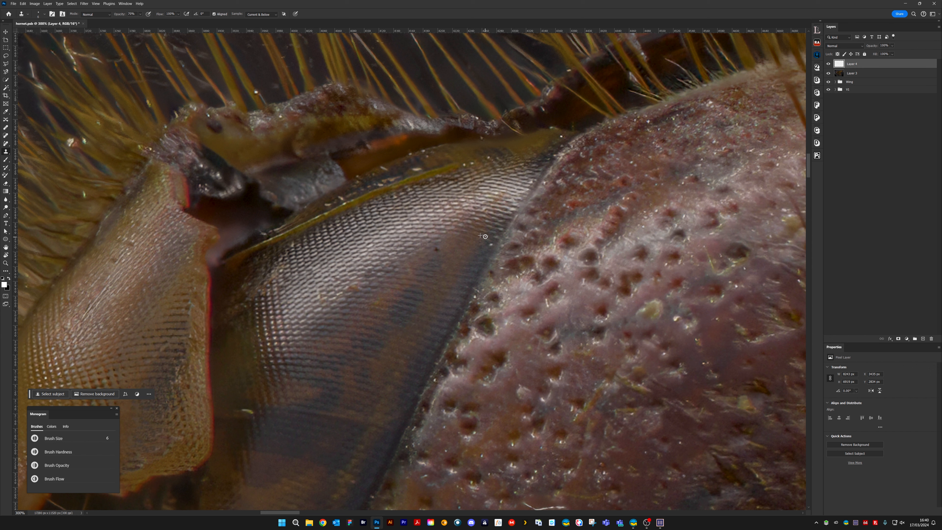
{"action": "left_click_drag", "start_coordinate": [458, 180], "coordinate": [500, 237]}
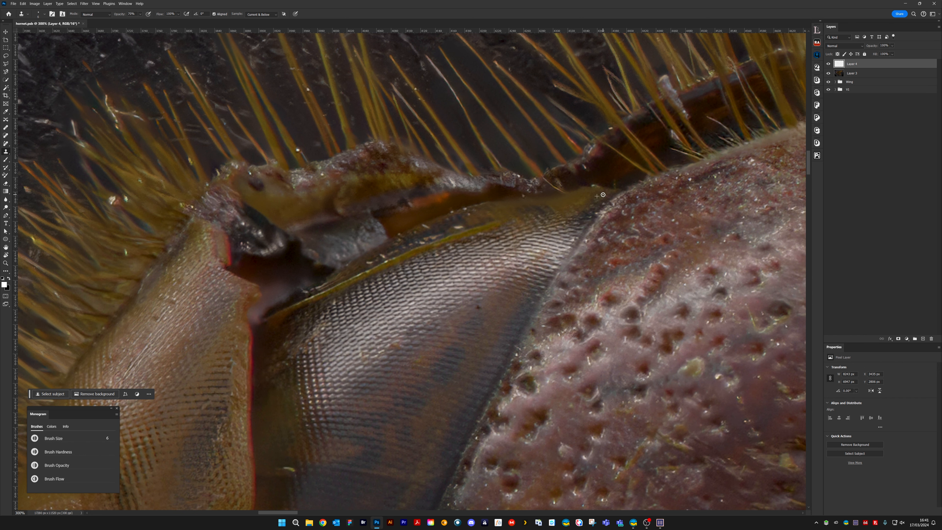
Clone out the bright specks on the pitted head surface beside the eye with brush size 4
{"action": "left_click_drag", "start_coordinate": [650, 487], "coordinate": [528, 229]}
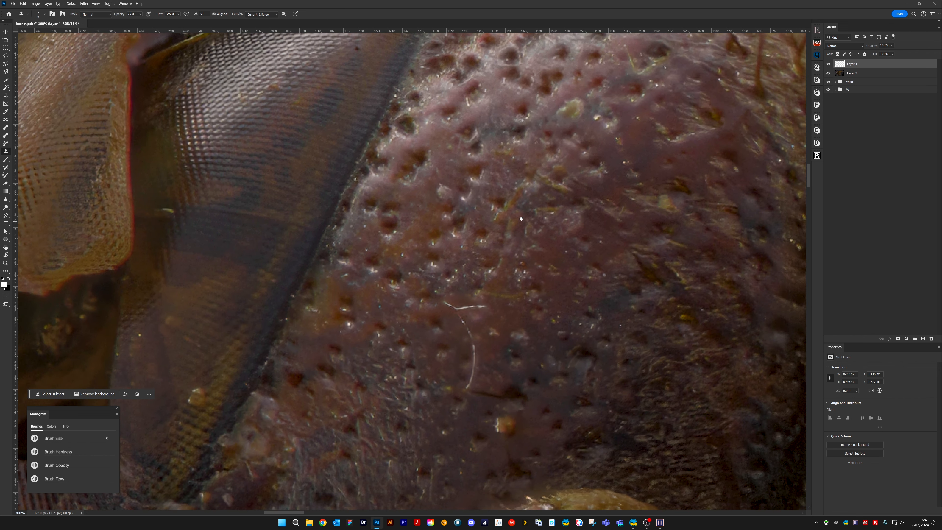
{"action": "left_click_drag", "start_coordinate": [500, 179], "coordinate": [532, 225]}
{"action": "key", "text": "bracketright"}
{"action": "key", "text": "bracketright"}
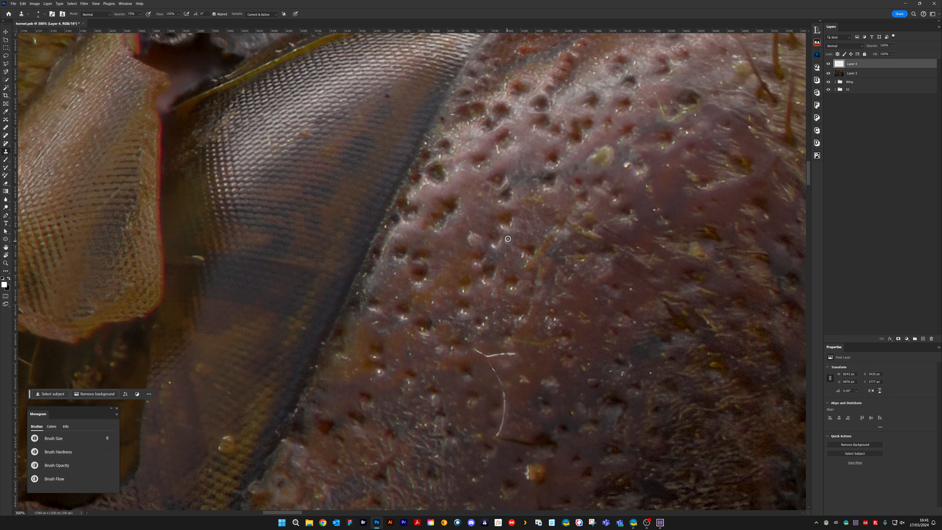
{"action": "key", "text": "bracketleft"}
{"action": "key", "text": "bracketleft"}
{"action": "left_click", "coordinate": [479, 285], "text": "alt"}
{"action": "left_click_drag", "start_coordinate": [484, 280], "coordinate": [486, 284]}
{"action": "left_click_drag", "start_coordinate": [416, 284], "coordinate": [418, 289]}
{"action": "left_click", "coordinate": [380, 308], "text": "alt"}
{"action": "left_click_drag", "start_coordinate": [379, 312], "coordinate": [386, 309]}
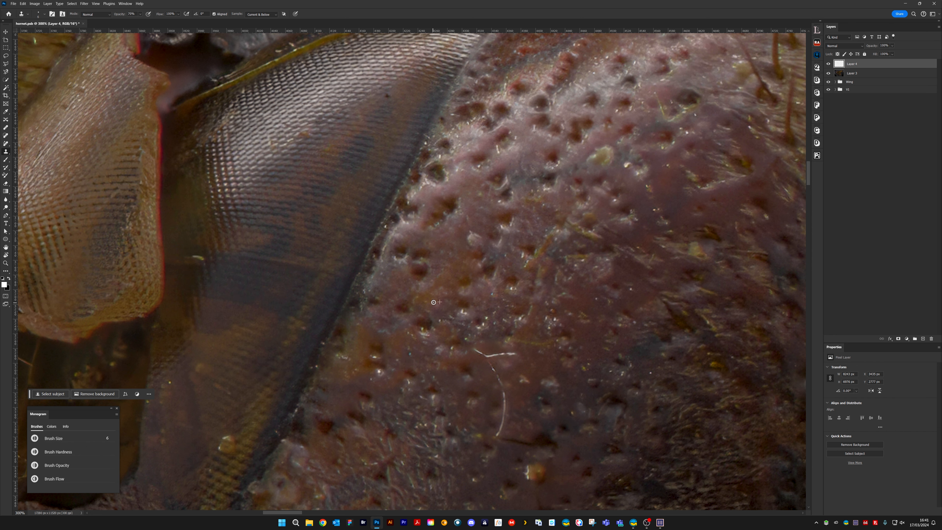
Clone out the short yellowish mark on the shaded edge of the striped eye surface
{"action": "left_click_drag", "start_coordinate": [403, 249], "coordinate": [535, 166]}
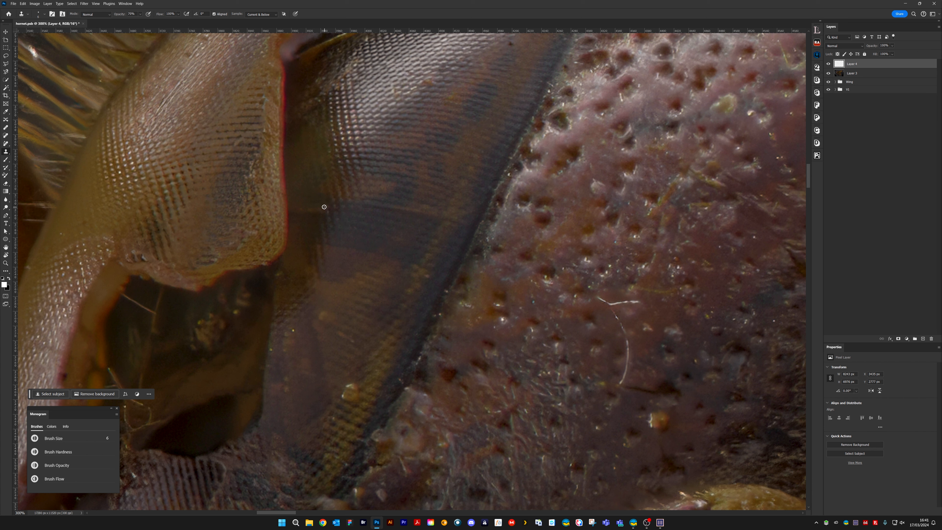
{"action": "key", "text": "bracketright"}
{"action": "key", "text": "bracketright"}
{"action": "key", "text": "bracketleft"}
{"action": "key", "text": "bracketleft"}
Clone out further small bright specks along the eye border and on the upper pitted head surface
{"action": "left_click_drag", "start_coordinate": [452, 283], "coordinate": [426, 297]}
{"action": "left_click", "coordinate": [507, 234], "text": "alt"}
{"action": "left_click_drag", "start_coordinate": [509, 226], "coordinate": [507, 227]}
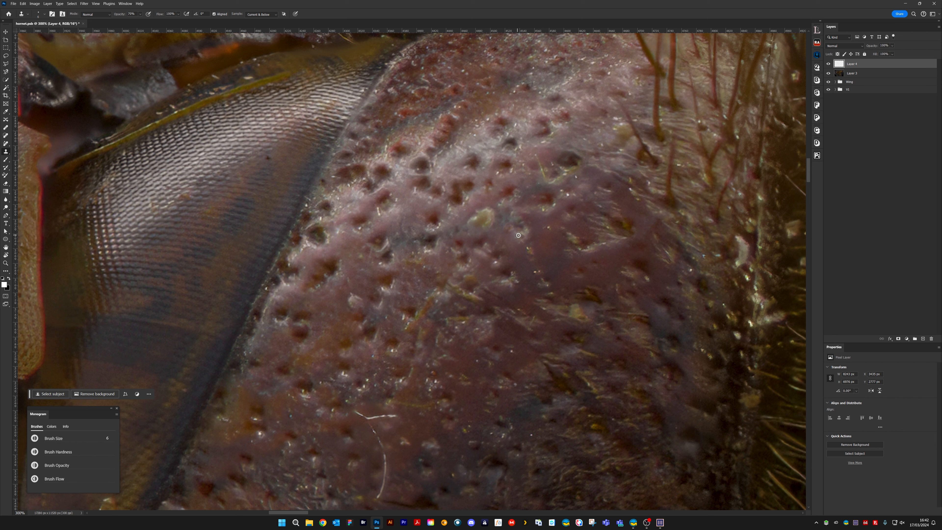
{"action": "left_click", "coordinate": [546, 233], "text": "alt"}
{"action": "left_click_drag", "start_coordinate": [546, 228], "coordinate": [546, 210]}
{"action": "left_click", "coordinate": [543, 215], "text": "alt"}
Enlarge the clone brush to 10 and clone out the forked, curved white fibre on the head surface
{"action": "left_click_drag", "start_coordinate": [470, 383], "coordinate": [578, 209]}
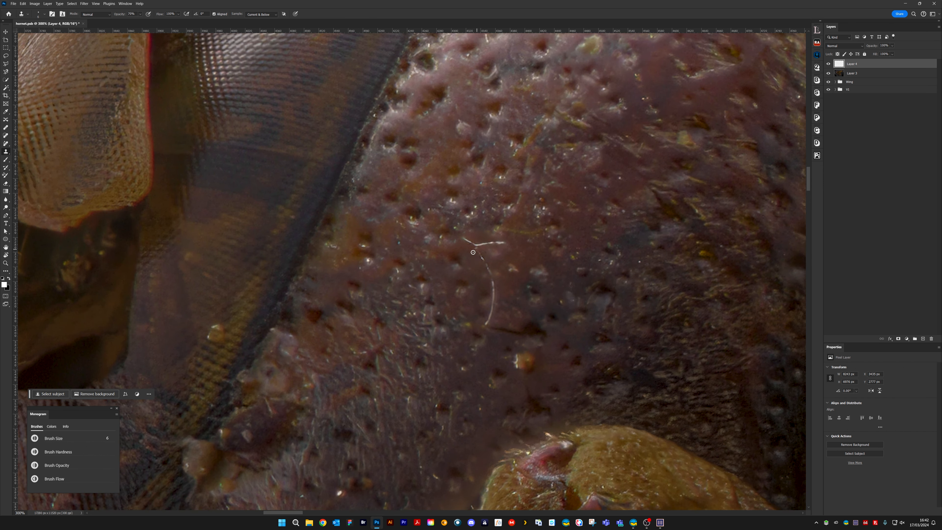
{"action": "left_click_drag", "start_coordinate": [472, 243], "coordinate": [465, 238]}
{"action": "left_click", "coordinate": [472, 235], "text": "alt"}
{"action": "key", "text": "bracketright"}
{"action": "key", "text": "bracketright"}
{"action": "mouse_move", "coordinate": [468, 238]}
{"action": "left_mouse_down"}
{"action": "mouse_move", "coordinate": [502, 241]}
{"action": "mouse_move", "coordinate": [460, 244]}
{"action": "mouse_move", "coordinate": [503, 242]}
{"action": "mouse_move", "coordinate": [482, 242]}
{"action": "mouse_move", "coordinate": [482, 250]}
{"action": "mouse_move", "coordinate": [508, 239]}
{"action": "mouse_move", "coordinate": [477, 250]}
{"action": "mouse_move", "coordinate": [484, 251]}
{"action": "mouse_move", "coordinate": [476, 262]}
{"action": "mouse_move", "coordinate": [503, 267]}
{"action": "mouse_move", "coordinate": [480, 270]}
{"action": "mouse_move", "coordinate": [490, 269]}
{"action": "mouse_move", "coordinate": [494, 305]}
{"action": "left_mouse_up"}
{"action": "left_click", "coordinate": [503, 242], "text": "alt"}
{"action": "left_click", "coordinate": [499, 268], "text": "alt"}
{"action": "key", "text": "bracketright"}
{"action": "key", "text": "bracketright"}
{"action": "left_click", "coordinate": [501, 301], "text": "alt"}
{"action": "left_click_drag", "start_coordinate": [493, 307], "coordinate": [486, 324]}
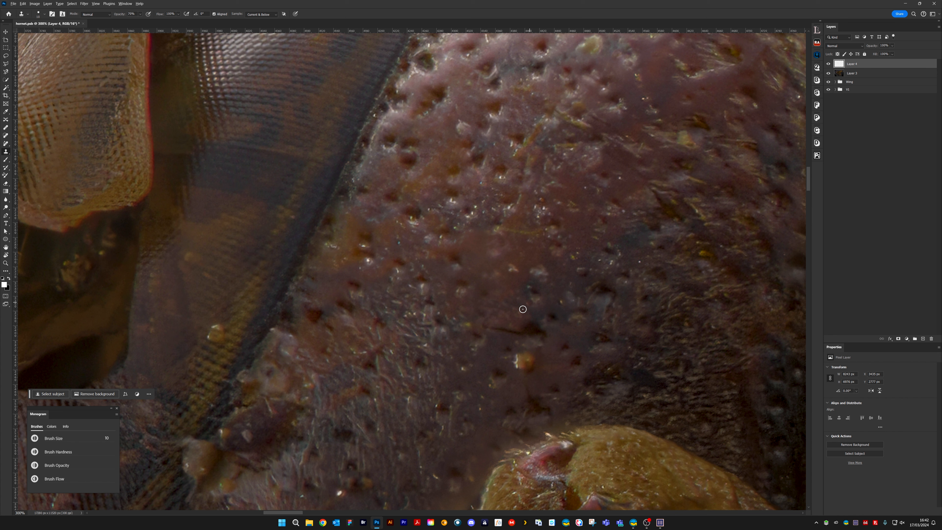
Enlarge the clone brush to 12 and clone out the orange spot on the head above the yellow hairy part
{"action": "key", "text": "bracketright"}
{"action": "key", "text": "bracketright"}
{"action": "left_click", "coordinate": [509, 386], "text": "alt"}
{"action": "left_click_drag", "start_coordinate": [513, 361], "coordinate": [517, 368]}
{"action": "mouse_move", "coordinate": [592, 348]}
{"action": "left_mouse_down"}
{"action": "mouse_move", "coordinate": [615, 248]}
{"action": "mouse_move", "coordinate": [607, 251]}
{"action": "left_mouse_up"}
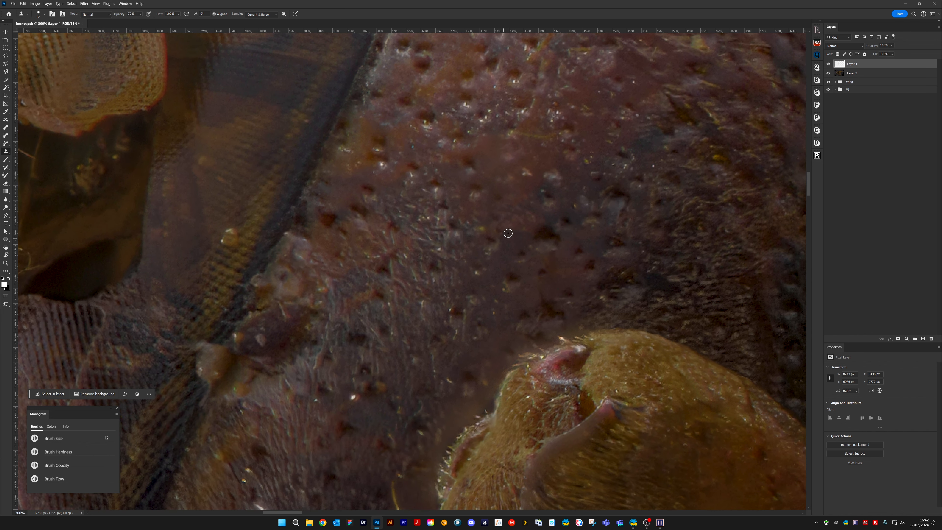
{"action": "left_click_drag", "start_coordinate": [506, 343], "coordinate": [527, 232]}
Reduce the clone brush to 4 and clone out the scattered small bright specks on the dark head surface
{"action": "key", "text": "["}
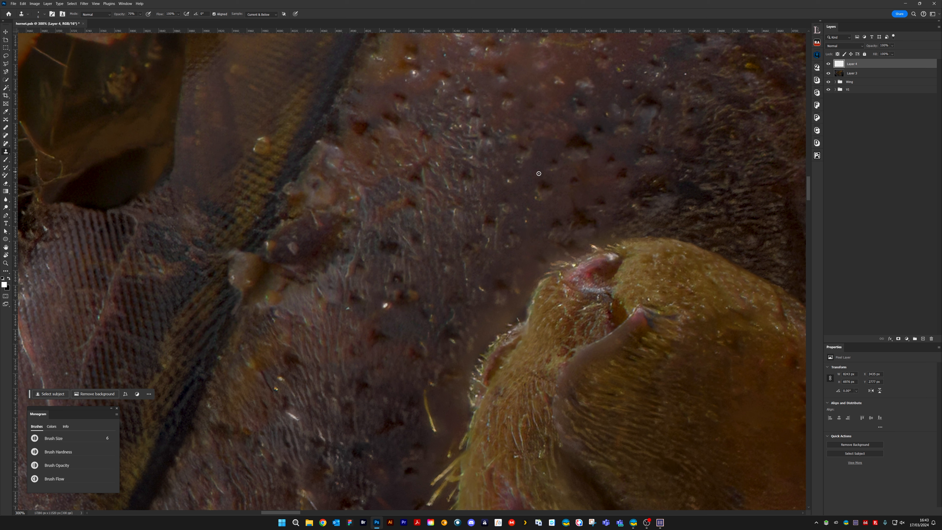
{"action": "mouse_move", "coordinate": [489, 238]}
{"action": "left_mouse_down"}
{"action": "mouse_move", "coordinate": [457, 229]}
{"action": "mouse_move", "coordinate": [454, 217]}
{"action": "left_mouse_up"}
{"action": "left_click_drag", "start_coordinate": [508, 181], "coordinate": [512, 182]}
{"action": "left_click_drag", "start_coordinate": [470, 158], "coordinate": [473, 157]}
{"action": "mouse_move", "coordinate": [470, 96]}
{"action": "left_mouse_down"}
{"action": "mouse_move", "coordinate": [468, 105]}
{"action": "mouse_move", "coordinate": [467, 97]}
{"action": "left_mouse_up"}
{"action": "left_click_drag", "start_coordinate": [392, 306], "coordinate": [389, 308]}
Clone out the loose yellow bristle on the dark surface beside the yellow hairy part, enlarging the clone brush to 16
{"action": "scroll", "coordinate": [425, 263], "scroll_direction": "down", "scroll_amount": 5}
{"action": "left_click_drag", "start_coordinate": [423, 219], "coordinate": [426, 236]}
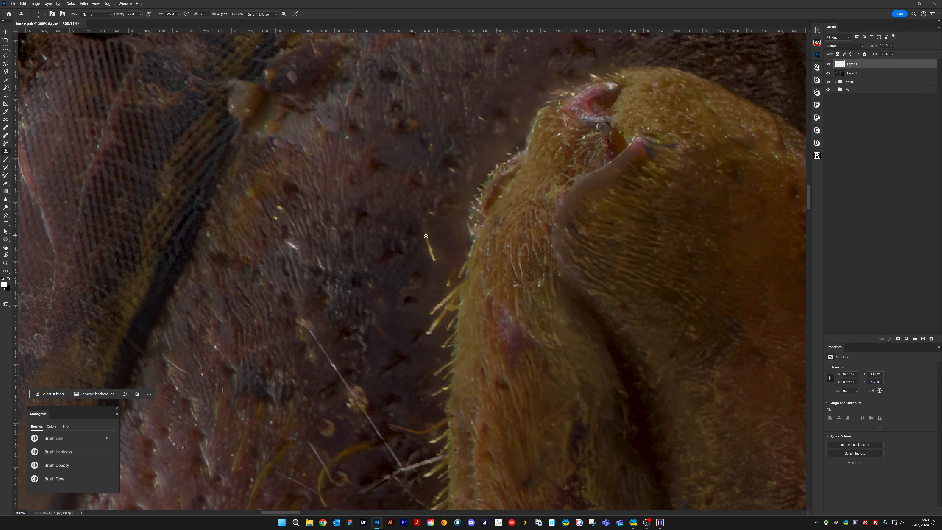
{"action": "left_click", "coordinate": [429, 214]}
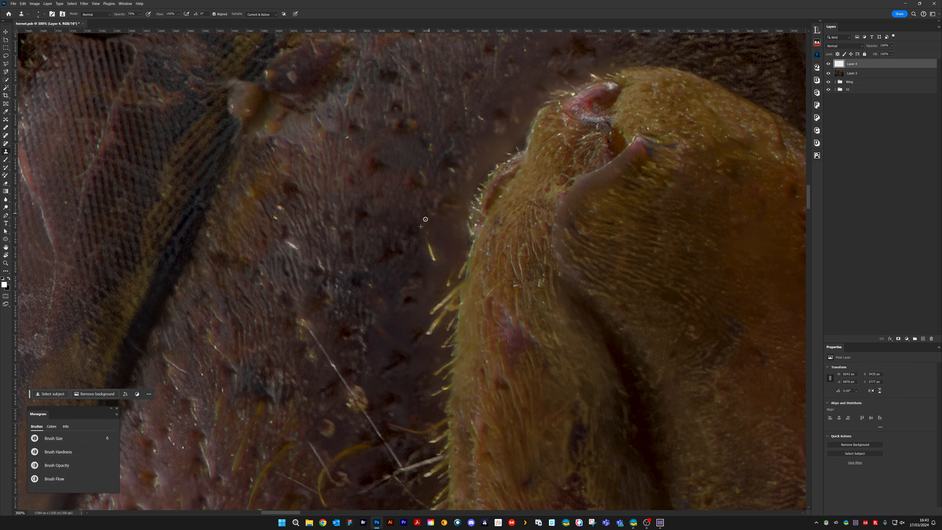
{"action": "left_click", "coordinate": [448, 170], "text": "alt"}
{"action": "left_click", "coordinate": [452, 170]}
{"action": "mouse_move", "coordinate": [431, 235]}
{"action": "left_mouse_down"}
{"action": "mouse_move", "coordinate": [424, 250]}
{"action": "mouse_move", "coordinate": [456, 242]}
{"action": "mouse_move", "coordinate": [456, 257]}
{"action": "mouse_move", "coordinate": [429, 267]}
{"action": "left_mouse_up"}
{"action": "key", "text": "bracketright"}
{"action": "key", "text": "bracketright"}
{"action": "key", "text": "bracketright"}
{"action": "key", "text": "bracketright"}
{"action": "key", "text": "bracketright"}
{"action": "key", "text": "bracketright"}
{"action": "key", "text": "bracketright"}
{"action": "key", "text": "bracketright"}
{"action": "key", "text": "bracketright"}
{"action": "key", "text": "bracketright"}
{"action": "left_click", "coordinate": [409, 224], "text": "alt"}
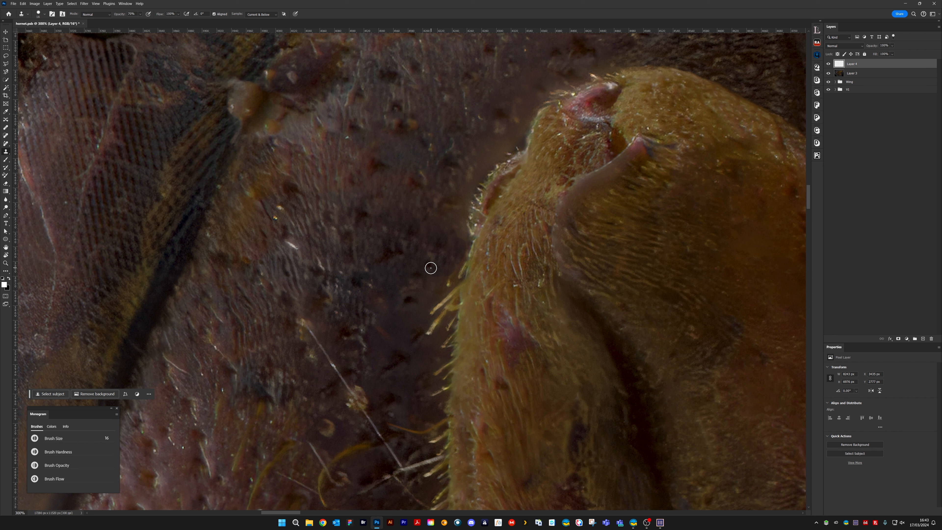
{"action": "left_click", "coordinate": [373, 243], "text": "alt"}
{"action": "mouse_move", "coordinate": [427, 292]}
{"action": "left_mouse_down"}
{"action": "mouse_move", "coordinate": [437, 295]}
{"action": "mouse_move", "coordinate": [449, 279]}
{"action": "left_mouse_up"}
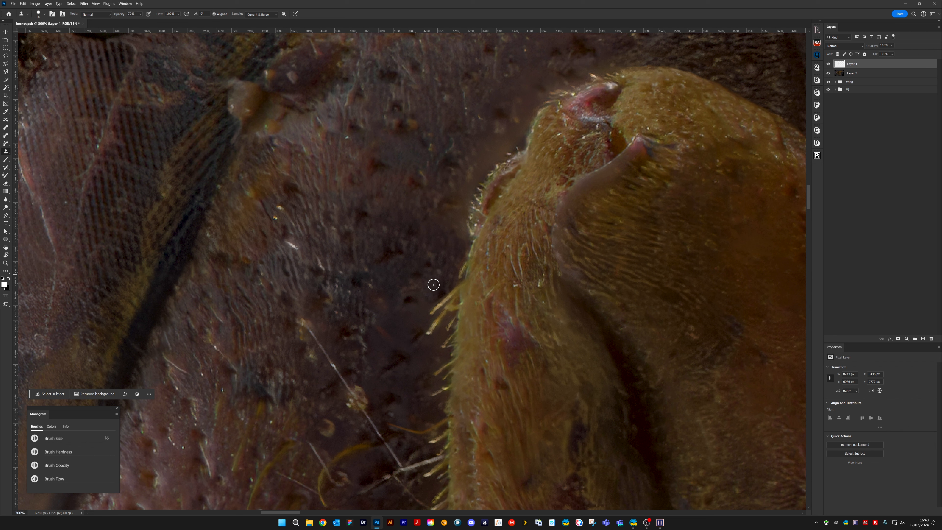
{"action": "key", "text": "ctrl+z"}
Reduce the clone brush to 8 and clone out the white fleck and nearby pale specks on the dark ridged surface
{"action": "key", "text": "["}
{"action": "left_click", "coordinate": [428, 265], "text": "alt"}
{"action": "key", "text": "]"}
{"action": "key", "text": "["}
{"action": "key", "text": "["}
{"action": "key", "text": "["}
{"action": "key", "text": "["}
{"action": "key", "text": "["}
{"action": "key", "text": "["}
{"action": "key", "text": "["}
{"action": "left_click", "coordinate": [274, 253], "text": "alt"}
{"action": "left_click_drag", "start_coordinate": [322, 254], "coordinate": [323, 265]}
{"action": "left_click", "coordinate": [281, 208]}
Use a larger clone brush to cover the lower part of the round brownish bump on the eye's dark edge
{"action": "left_click_drag", "start_coordinate": [318, 266], "coordinate": [387, 309]}
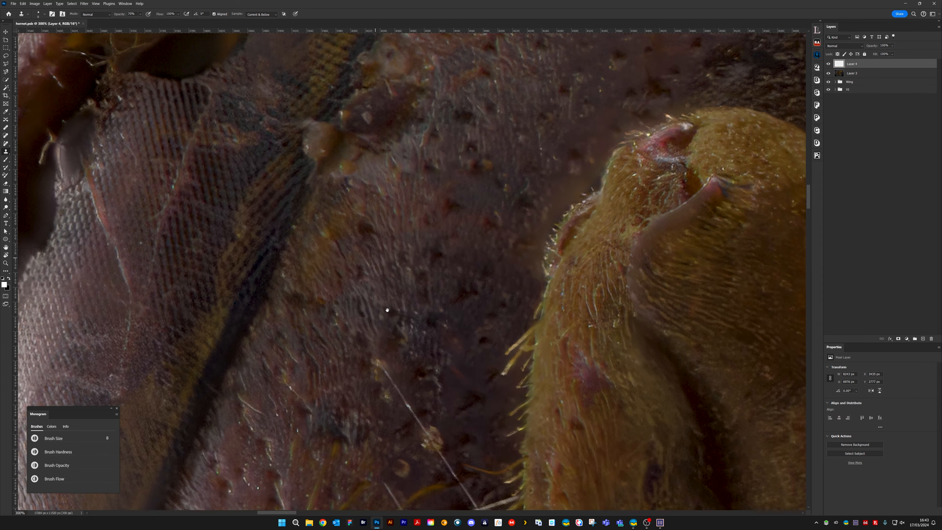
{"action": "key", "text": "bracketright"}
{"action": "key", "text": "bracketright"}
{"action": "key", "text": "bracketright"}
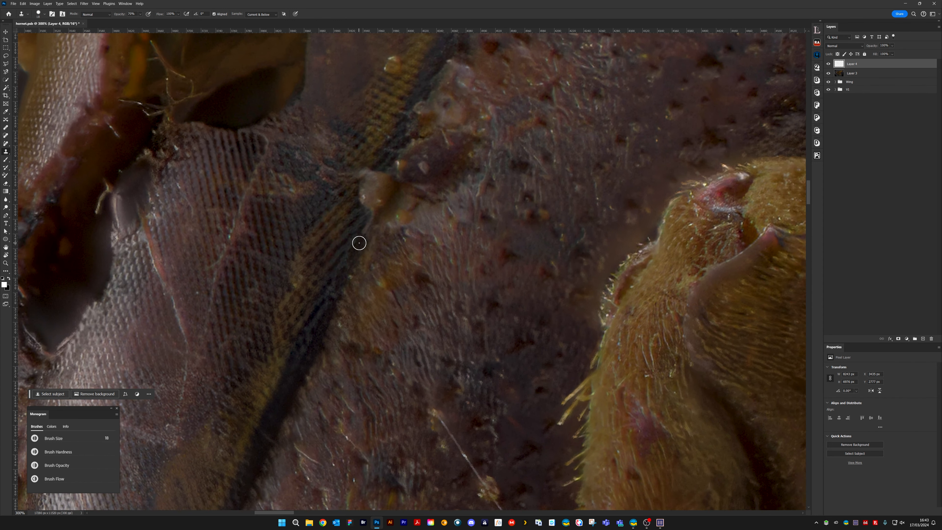
{"action": "left_click", "coordinate": [357, 246], "text": "alt"}
{"action": "key", "text": "bracketleft"}
{"action": "mouse_move", "coordinate": [357, 247]}
{"action": "left_mouse_down"}
{"action": "mouse_move", "coordinate": [385, 185]}
{"action": "mouse_move", "coordinate": [370, 211]}
{"action": "mouse_move", "coordinate": [412, 160]}
{"action": "mouse_move", "coordinate": [352, 205]}
{"action": "left_mouse_up"}
{"action": "key", "text": "bracketleft"}
{"action": "key", "text": "bracketleft"}
{"action": "key", "text": "bracketleft"}
{"action": "key", "text": "bracketleft"}
{"action": "key", "text": "bracketleft"}
{"action": "key", "text": "bracketleft"}
{"action": "key", "text": "bracketleft"}
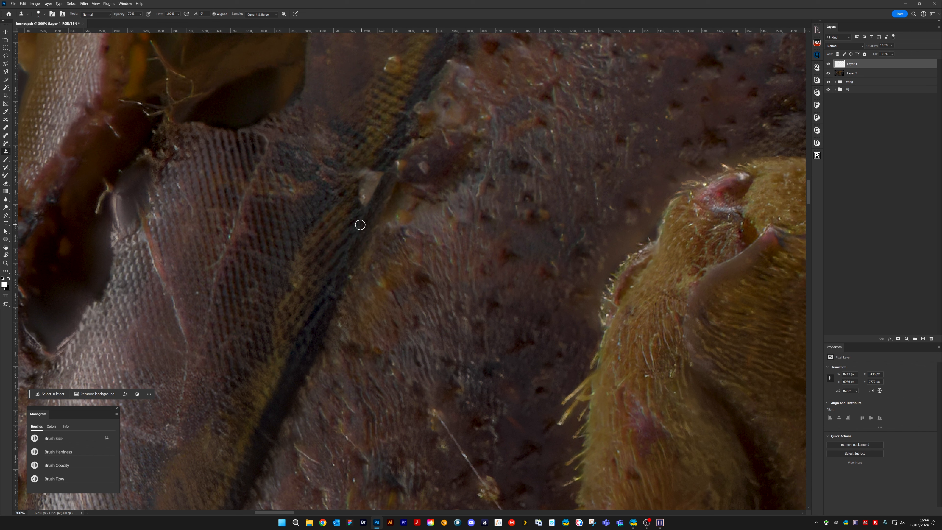
Reduce the clone brush and clone out the remaining upper part of the bump on the eye's edge
{"action": "key", "text": "bracketleft"}
{"action": "key", "text": "bracketleft"}
{"action": "key", "text": "bracketleft"}
{"action": "left_click", "coordinate": [386, 155], "text": "alt"}
{"action": "mouse_move", "coordinate": [372, 170]}
{"action": "left_mouse_down"}
{"action": "mouse_move", "coordinate": [358, 181]}
{"action": "mouse_move", "coordinate": [376, 179]}
{"action": "mouse_move", "coordinate": [357, 207]}
{"action": "left_mouse_up"}
{"action": "left_click", "coordinate": [351, 222], "text": "alt"}
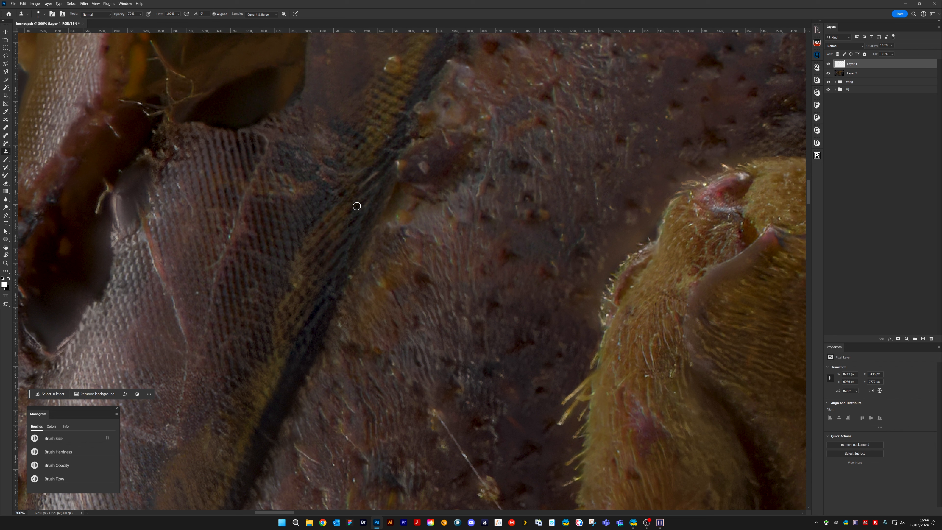
Refine the striped texture along the eye's edge where the bump was, using a smaller clone brush
{"action": "key", "text": "bracketleft"}
{"action": "key", "text": "bracketleft"}
{"action": "key", "text": "bracketleft"}
{"action": "left_click", "coordinate": [388, 160], "text": "alt"}
{"action": "left_click_drag", "start_coordinate": [379, 170], "coordinate": [356, 189]}
Set the clone brush to 10 and clone out the pale spots on the dark reddish patch beside the eye
{"action": "key", "text": "bracketright"}
{"action": "key", "text": "bracketright"}
{"action": "left_click", "coordinate": [407, 158], "text": "alt"}
{"action": "left_click_drag", "start_coordinate": [399, 164], "coordinate": [405, 163]}
{"action": "left_click", "coordinate": [437, 162], "text": "alt"}
{"action": "left_click_drag", "start_coordinate": [423, 164], "coordinate": [429, 170]}
{"action": "left_click", "coordinate": [426, 156]}
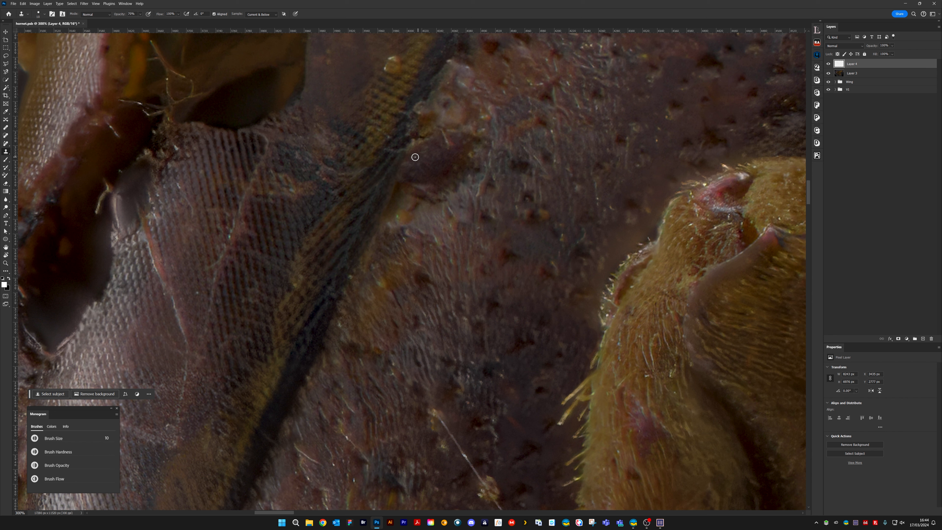
Set the clone brush to 8 and retouch the upper edge of the dark reddish patch beside the eye
{"action": "left_click", "coordinate": [438, 140], "text": "alt"}
{"action": "key", "text": "bracketleft"}
{"action": "key", "text": "bracketleft"}
{"action": "left_click_drag", "start_coordinate": [444, 137], "coordinate": [446, 143]}
Clone out the pale speck on the yellowish striped band along the eye's edge
{"action": "left_click_drag", "start_coordinate": [432, 161], "coordinate": [404, 357]}
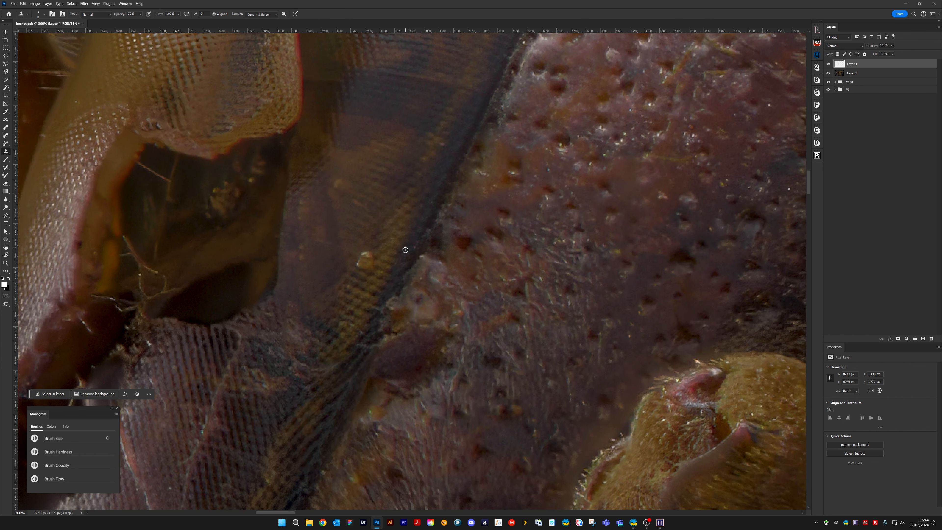
{"action": "left_click", "coordinate": [353, 275], "text": "alt"}
{"action": "left_click_drag", "start_coordinate": [361, 271], "coordinate": [369, 264]}
{"action": "left_click", "coordinate": [367, 273], "text": "alt"}
{"action": "left_click_drag", "start_coordinate": [372, 251], "coordinate": [359, 263]}
Clone out the small pale spot where the eye's dark edge meets the head, above the reddish patch
{"action": "left_click_drag", "start_coordinate": [320, 290], "coordinate": [481, 195]}
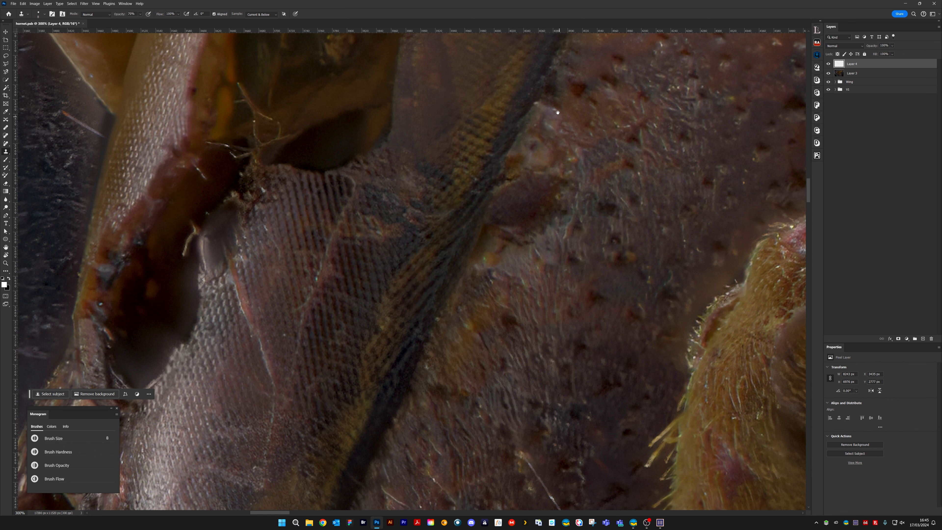
{"action": "left_click_drag", "start_coordinate": [557, 100], "coordinate": [454, 215]}
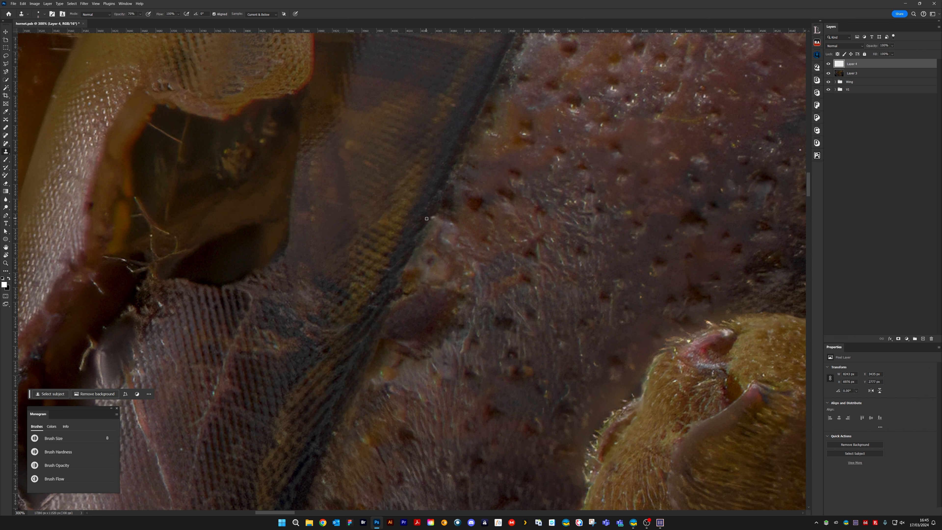
{"action": "left_click_drag", "start_coordinate": [433, 217], "coordinate": [432, 229]}
{"action": "left_click", "coordinate": [439, 222], "text": "alt"}
Examine the eye, head, antenna, front leg and the whole body for remaining blemishes
{"action": "left_click_drag", "start_coordinate": [557, 122], "coordinate": [301, 228]}
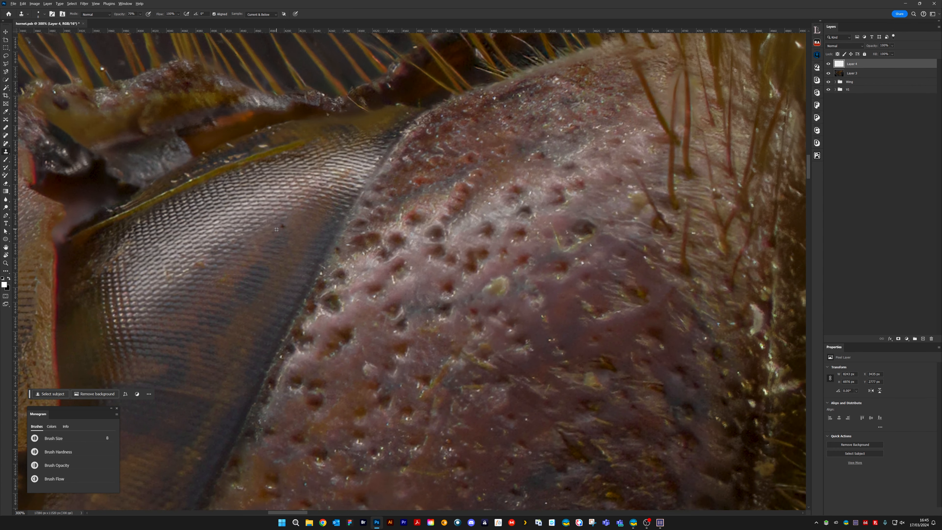
{"action": "left_click_drag", "start_coordinate": [312, 225], "coordinate": [525, 125]}
{"action": "left_click_drag", "start_coordinate": [381, 294], "coordinate": [519, 120]}
{"action": "left_click_drag", "start_coordinate": [425, 265], "coordinate": [494, 120]}
{"action": "left_click_drag", "start_coordinate": [418, 301], "coordinate": [486, 179]}
{"action": "left_click_drag", "start_coordinate": [454, 282], "coordinate": [487, 187]}
{"action": "left_click_drag", "start_coordinate": [536, 288], "coordinate": [528, 262]}
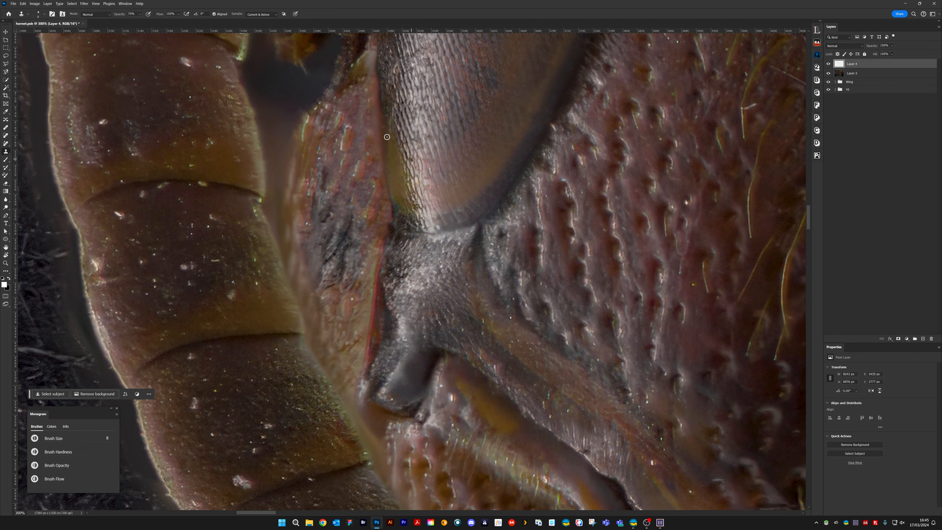
{"action": "left_click_drag", "start_coordinate": [386, 137], "coordinate": [387, 266]}
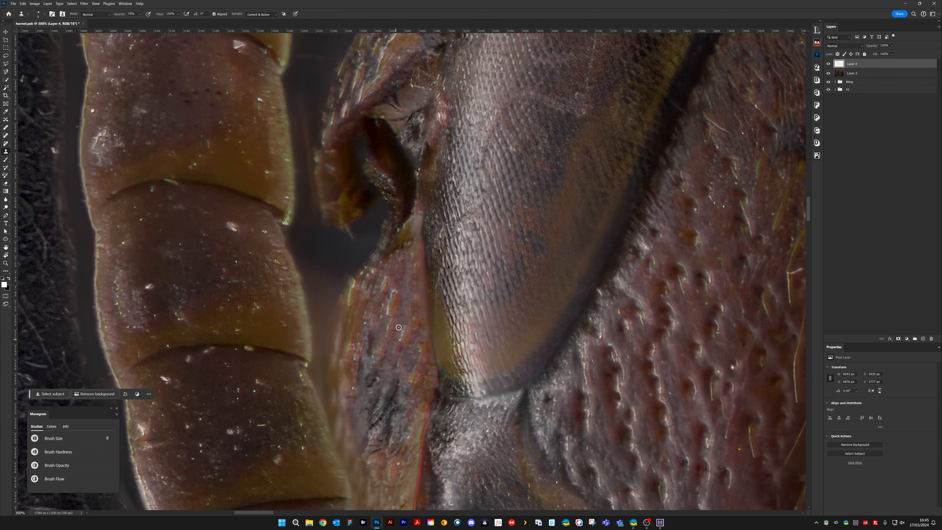
{"action": "left_click_drag", "start_coordinate": [402, 297], "coordinate": [374, 206]}
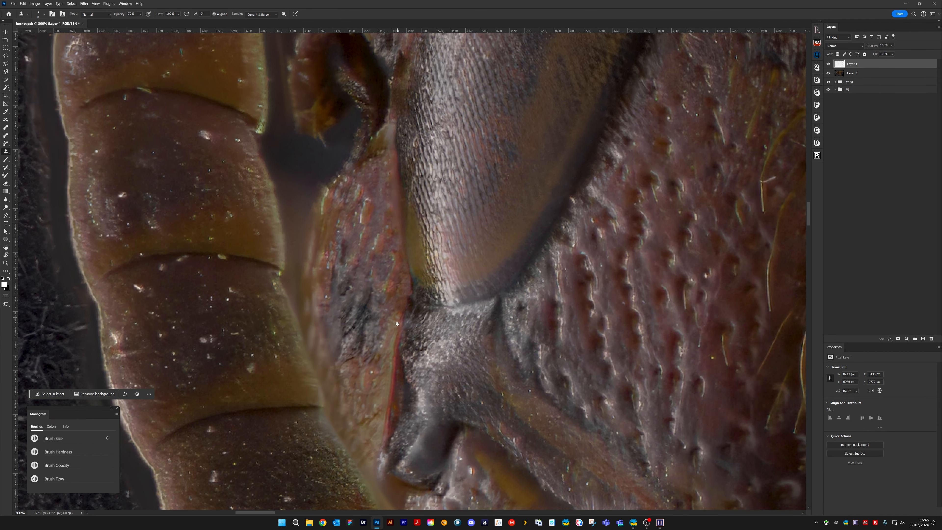
{"action": "left_click_drag", "start_coordinate": [397, 324], "coordinate": [400, 257]}
{"action": "left_click_drag", "start_coordinate": [500, 355], "coordinate": [409, 128]}
{"action": "left_click_drag", "start_coordinate": [553, 355], "coordinate": [159, 244]}
{"action": "left_click_drag", "start_coordinate": [601, 193], "coordinate": [341, 299]}
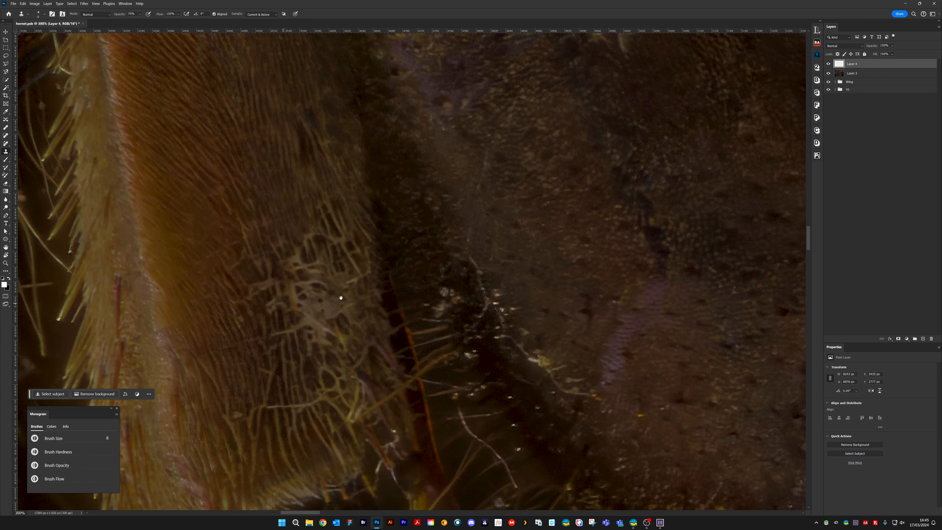
{"action": "left_click_drag", "start_coordinate": [519, 299], "coordinate": [440, 225]}
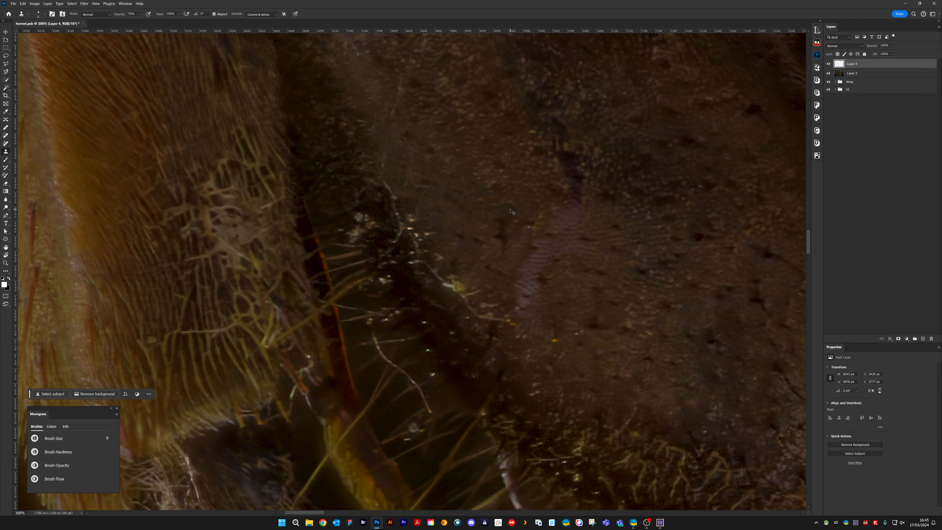
{"action": "scroll", "coordinate": [510, 211], "scroll_direction": "down", "scroll_amount": 6}
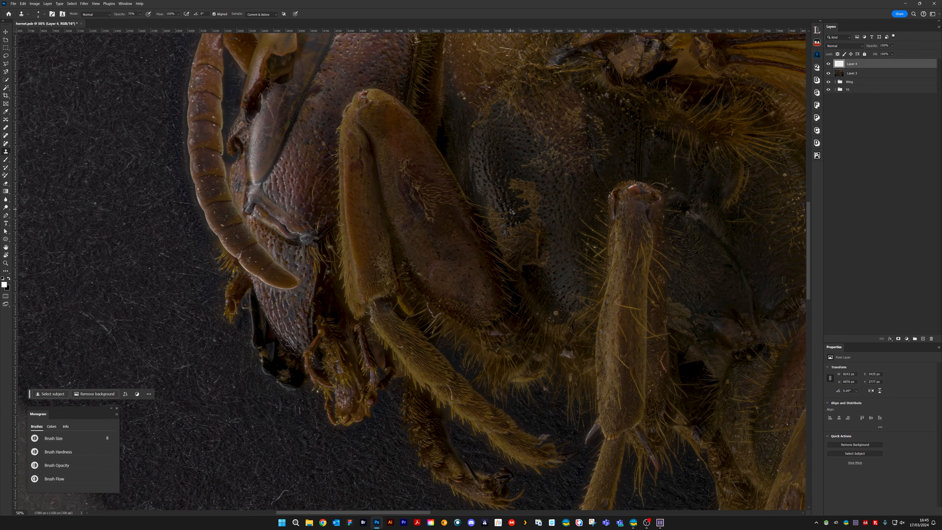
{"action": "scroll", "coordinate": [510, 210], "scroll_direction": "down", "scroll_amount": 2}
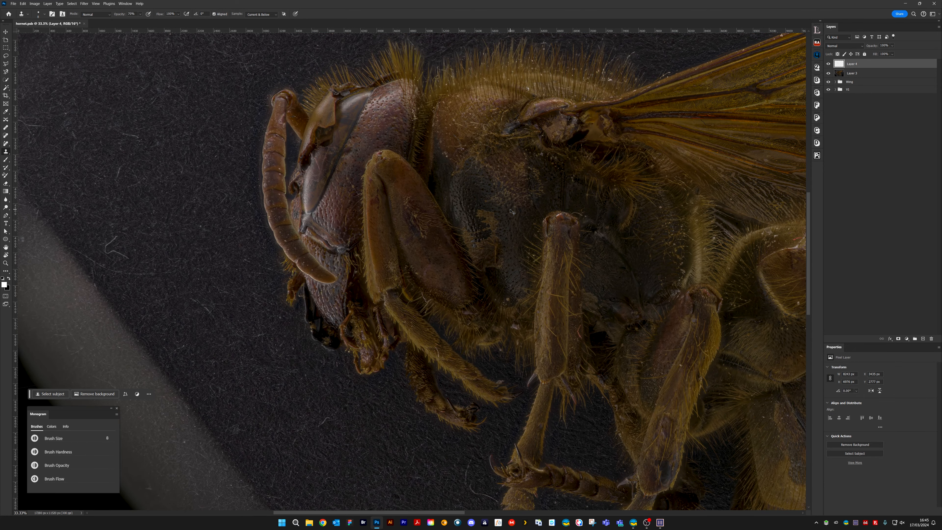
{"action": "left_click_drag", "start_coordinate": [558, 308], "coordinate": [201, 208]}
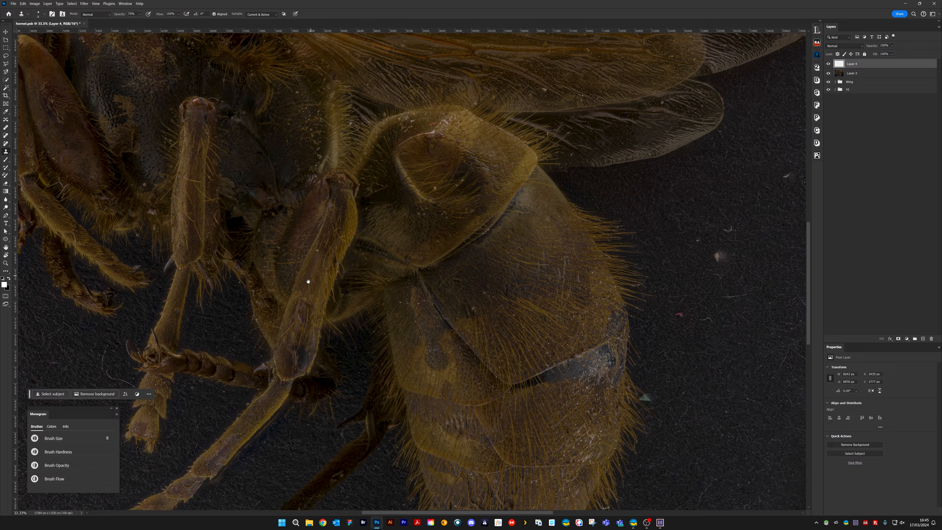
{"action": "left_click_drag", "start_coordinate": [307, 280], "coordinate": [370, 256]}
{"action": "scroll", "coordinate": [370, 256], "scroll_direction": "up", "scroll_amount": 5}
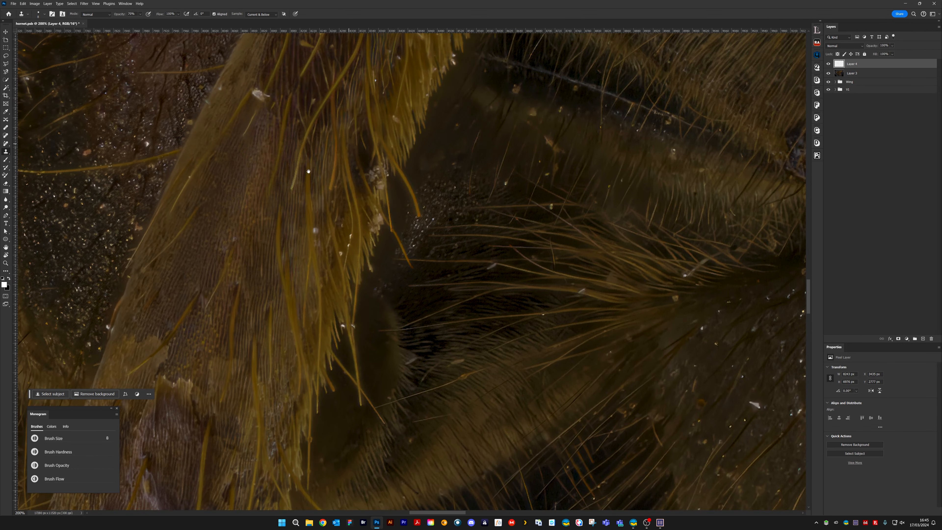
Clone out the pale fleck near the edge of the hairy hind leg segment
{"action": "left_click_drag", "start_coordinate": [309, 171], "coordinate": [380, 280]}
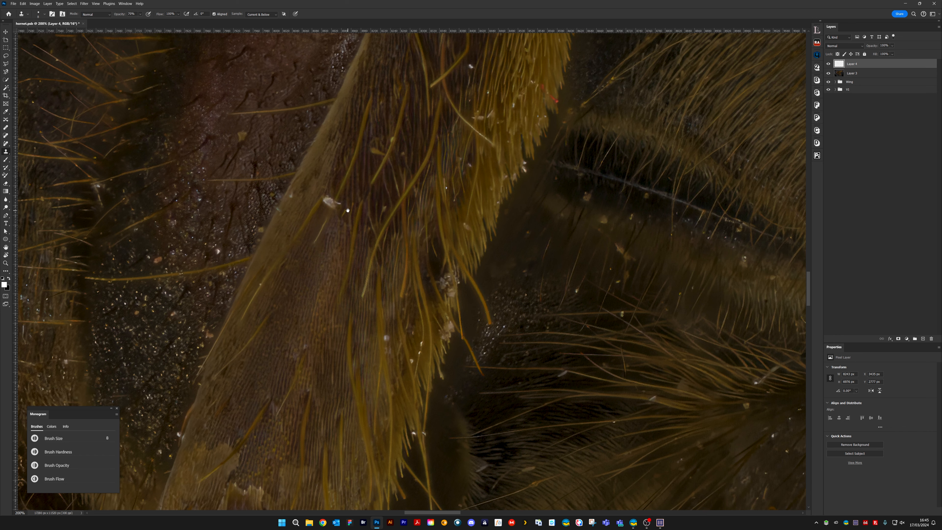
{"action": "left_click_drag", "start_coordinate": [342, 176], "coordinate": [351, 247]}
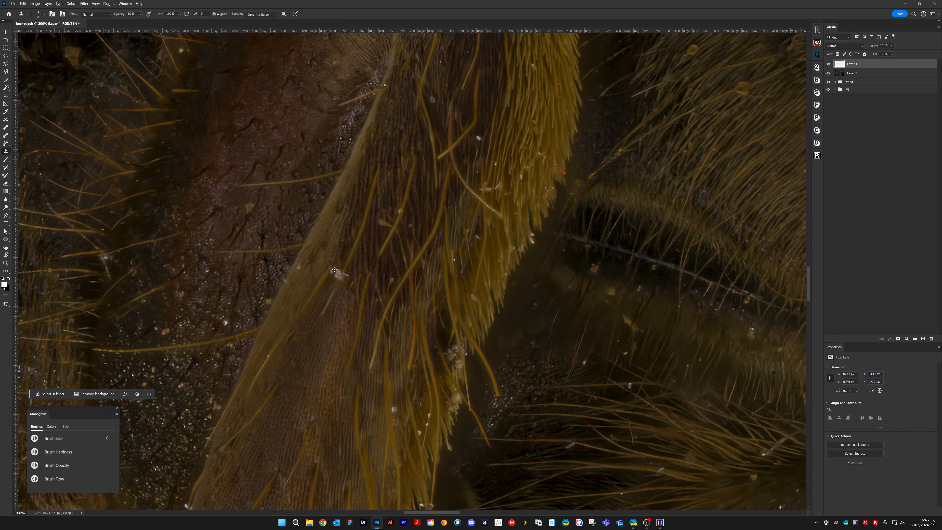
{"action": "mouse_move", "coordinate": [334, 270]}
{"action": "left_mouse_down"}
{"action": "mouse_move", "coordinate": [334, 281]}
{"action": "mouse_move", "coordinate": [344, 274]}
{"action": "left_mouse_up"}
{"action": "left_click", "coordinate": [343, 288], "text": "alt"}
Clone out the pale specks on the upper part of the hind leg and along its edge beside the reddish segment
{"action": "left_click_drag", "start_coordinate": [485, 153], "coordinate": [381, 296]}
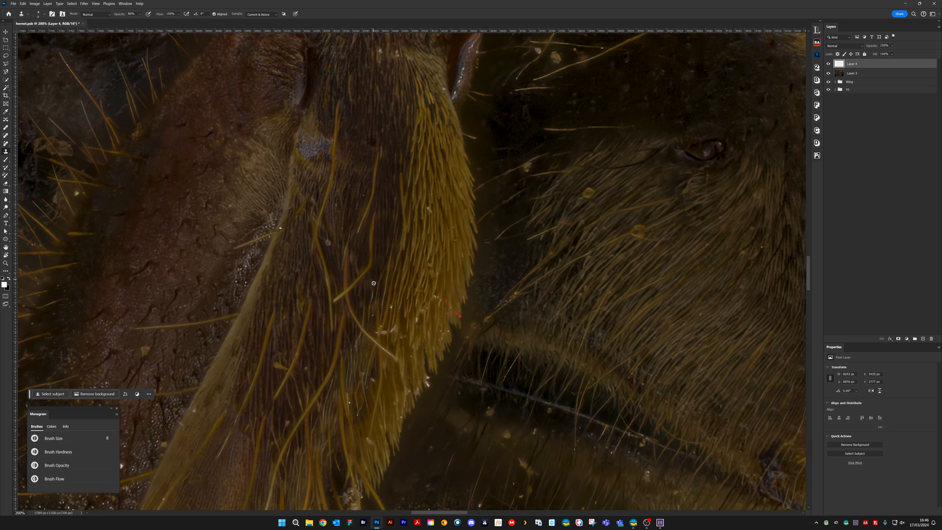
{"action": "left_click_drag", "start_coordinate": [328, 239], "coordinate": [330, 246]}
{"action": "mouse_move", "coordinate": [283, 223]}
{"action": "left_mouse_down"}
{"action": "mouse_move", "coordinate": [347, 226]}
{"action": "mouse_move", "coordinate": [410, 272]}
{"action": "mouse_move", "coordinate": [398, 294]}
{"action": "mouse_move", "coordinate": [412, 278]}
{"action": "left_mouse_up"}
{"action": "left_click", "coordinate": [398, 297], "text": "alt"}
{"action": "left_click", "coordinate": [404, 268], "text": "alt"}
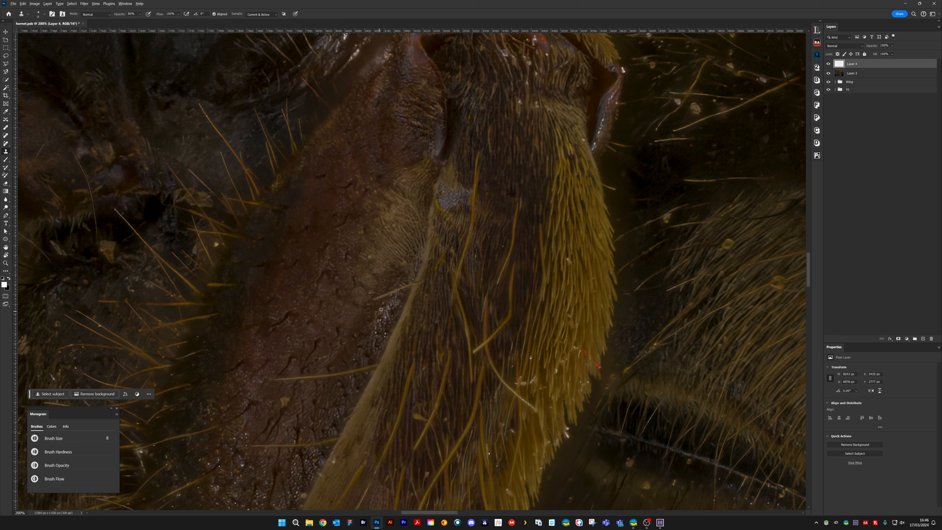
{"action": "left_click_drag", "start_coordinate": [377, 326], "coordinate": [386, 336]}
Adjust the clone brush to 4 and back to 8, and clone out a small speck on the hind leg's finely striped surface
{"action": "left_click_drag", "start_coordinate": [586, 274], "coordinate": [456, 230]}
{"action": "left_click_drag", "start_coordinate": [439, 298], "coordinate": [496, 232]}
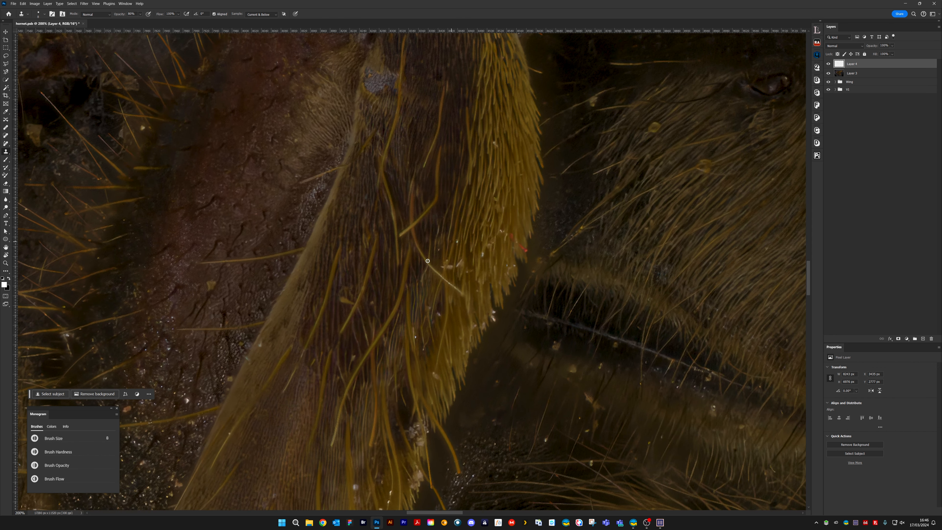
{"action": "key", "text": "bracketleft"}
{"action": "key", "text": "bracketleft"}
{"action": "left_click_drag", "start_coordinate": [506, 298], "coordinate": [560, 197]}
{"action": "mouse_move", "coordinate": [419, 371]}
{"action": "left_mouse_down"}
{"action": "mouse_move", "coordinate": [450, 302]}
{"action": "mouse_move", "coordinate": [467, 296]}
{"action": "left_mouse_up"}
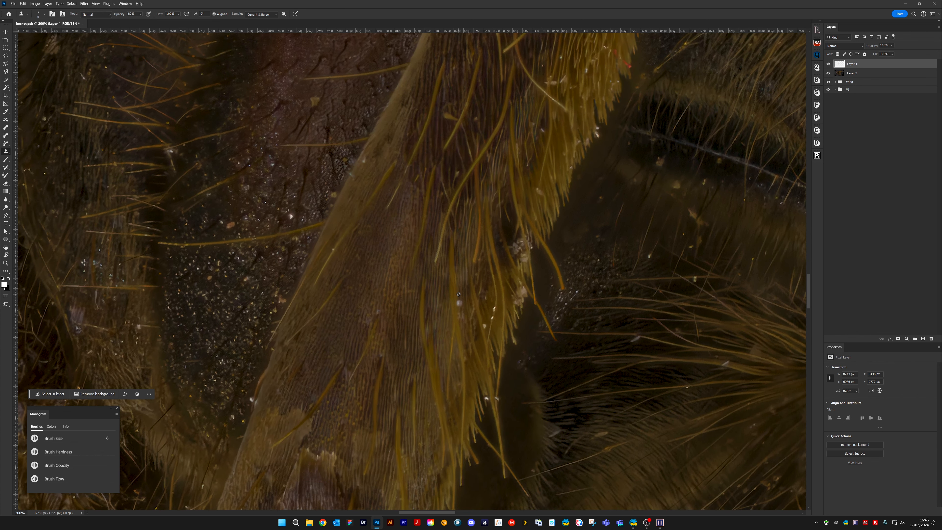
{"action": "key", "text": "bracketright"}
{"action": "key", "text": "bracketright"}
{"action": "mouse_move", "coordinate": [335, 375]}
{"action": "left_mouse_down"}
{"action": "mouse_move", "coordinate": [468, 219]}
{"action": "mouse_move", "coordinate": [482, 231]}
{"action": "left_mouse_up"}
{"action": "left_click", "coordinate": [485, 220], "text": "alt"}
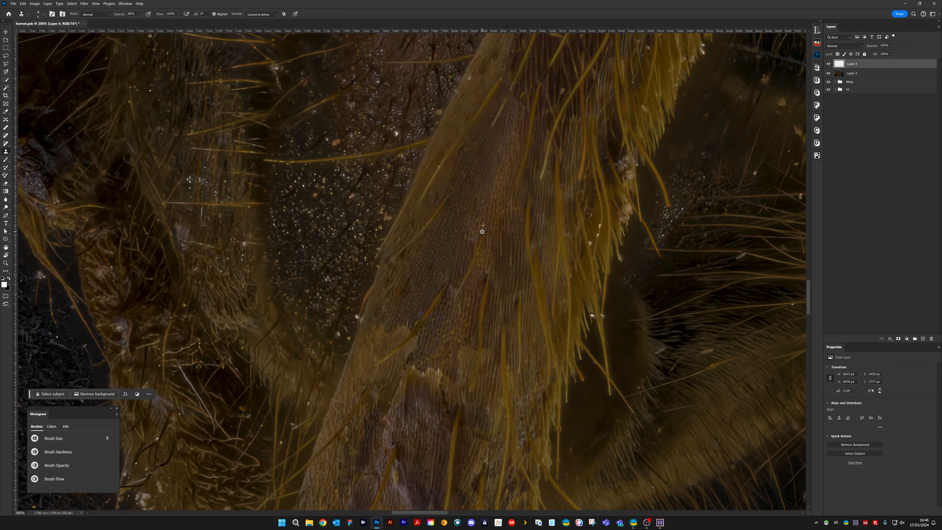
Examine the hind leg's lower joint and the abdomen for remaining specks and fibres
{"action": "left_click_drag", "start_coordinate": [454, 287], "coordinate": [531, 279]}
{"action": "left_click_drag", "start_coordinate": [437, 322], "coordinate": [507, 264]}
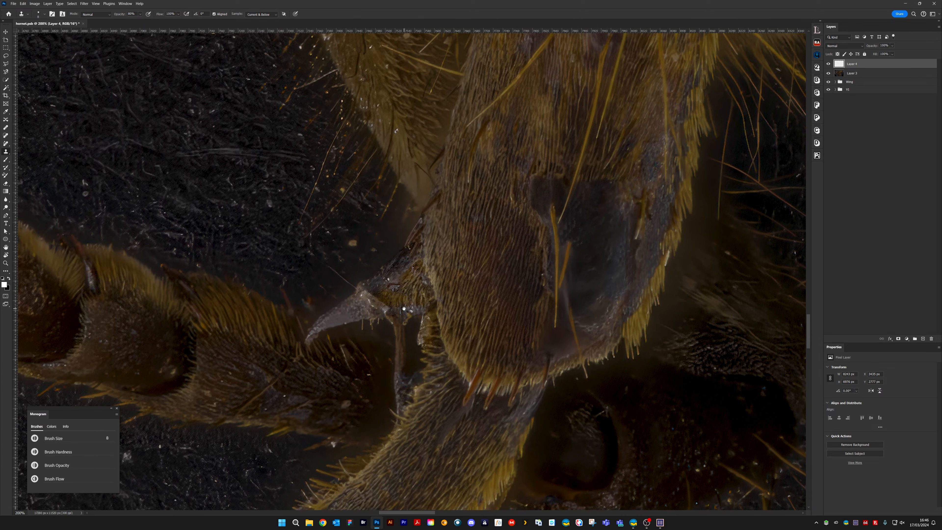
{"action": "mouse_move", "coordinate": [407, 306]}
{"action": "left_mouse_down"}
{"action": "mouse_move", "coordinate": [467, 238]}
{"action": "mouse_move", "coordinate": [526, 253]}
{"action": "mouse_move", "coordinate": [431, 326]}
{"action": "mouse_move", "coordinate": [456, 247]}
{"action": "left_mouse_up"}
{"action": "left_click_drag", "start_coordinate": [464, 279], "coordinate": [154, 317]}
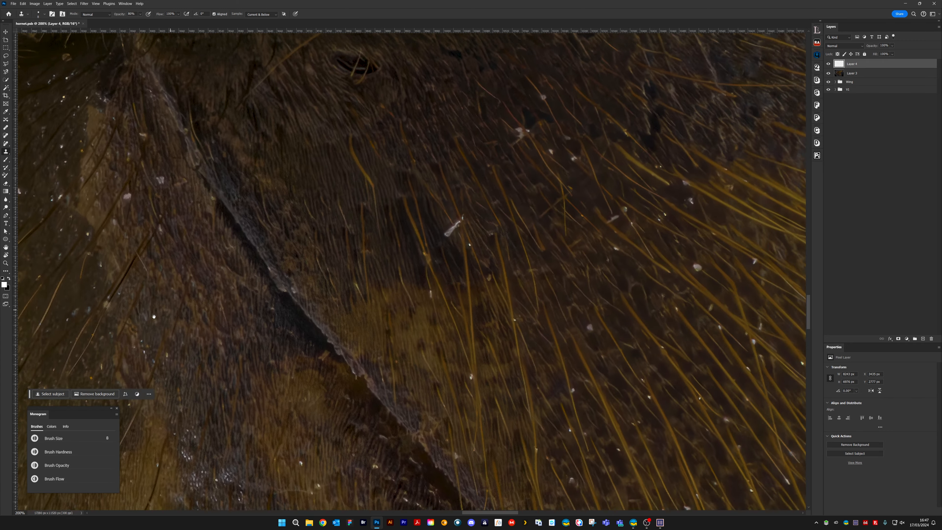
{"action": "left_click_drag", "start_coordinate": [350, 314], "coordinate": [298, 306]}
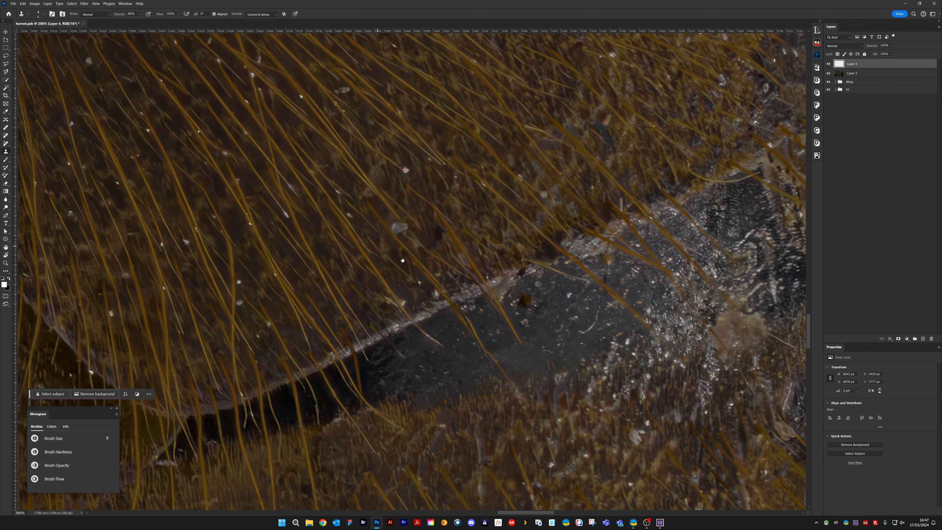
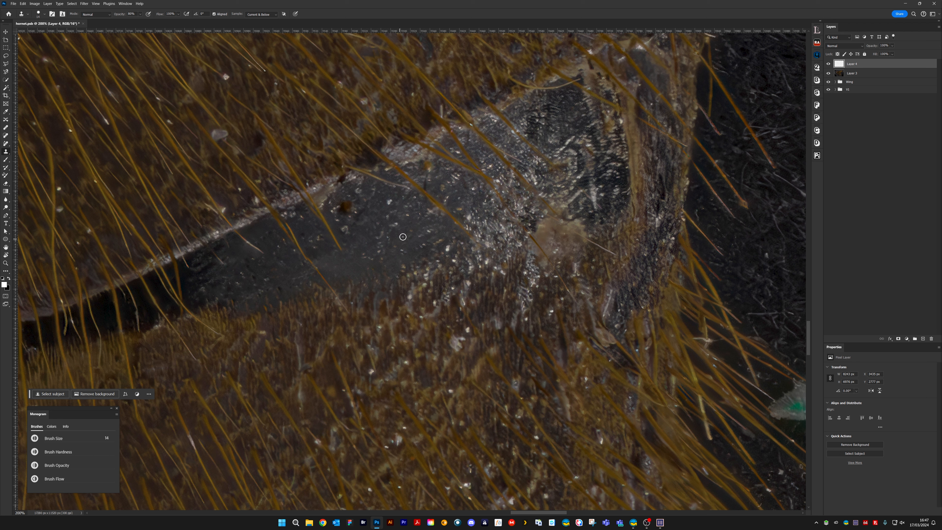
Clone out the white specks scattered across the smooth dark-grey patch on the abdomen
{"action": "left_click", "coordinate": [390, 203]}
{"action": "left_click", "coordinate": [387, 216]}
{"action": "left_click", "coordinate": [399, 215], "text": "alt"}
{"action": "left_click_drag", "start_coordinate": [384, 232], "coordinate": [380, 251]}
{"action": "left_click", "coordinate": [429, 252], "text": "alt"}
{"action": "left_click_drag", "start_coordinate": [448, 247], "coordinate": [446, 251]}
{"action": "left_click", "coordinate": [458, 203], "text": "alt"}
{"action": "left_click_drag", "start_coordinate": [468, 211], "coordinate": [469, 217]}
Reduce the clone brush to 12 and clone out the specks where the grey patch meets the brown hairs below it
{"action": "key", "text": "["}
{"action": "key", "text": "["}
{"action": "left_click", "coordinate": [397, 299], "text": "alt"}
{"action": "left_click", "coordinate": [410, 297]}
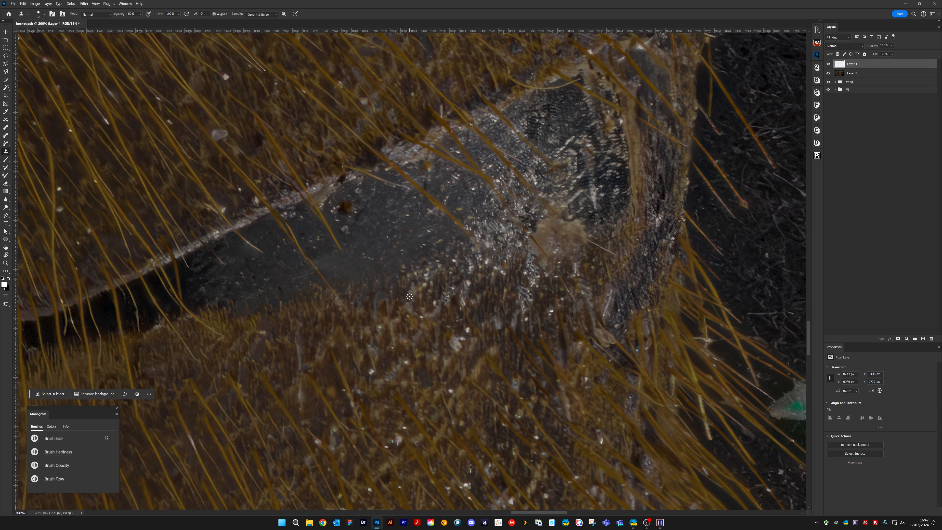
{"action": "left_click", "coordinate": [409, 276]}
{"action": "left_click", "coordinate": [438, 275], "text": "alt"}
{"action": "mouse_move", "coordinate": [426, 275]}
{"action": "left_mouse_down"}
{"action": "mouse_move", "coordinate": [397, 267]}
{"action": "mouse_move", "coordinate": [415, 269]}
{"action": "mouse_move", "coordinate": [390, 280]}
{"action": "left_mouse_up"}
{"action": "left_click", "coordinate": [396, 268], "text": "alt"}
{"action": "left_click", "coordinate": [404, 268]}
{"action": "left_click", "coordinate": [415, 269]}
{"action": "left_click", "coordinate": [376, 281]}
Set the clone brush to 13 and clone out the bright specks in the brown hairy area below the grey patch
{"action": "key", "text": "bracketright"}
{"action": "left_click", "coordinate": [441, 338], "text": "alt"}
{"action": "mouse_move", "coordinate": [454, 341]}
{"action": "left_mouse_down"}
{"action": "mouse_move", "coordinate": [455, 349]}
{"action": "mouse_move", "coordinate": [462, 338]}
{"action": "mouse_move", "coordinate": [449, 326]}
{"action": "mouse_move", "coordinate": [470, 243]}
{"action": "left_mouse_up"}
{"action": "left_click", "coordinate": [467, 330]}
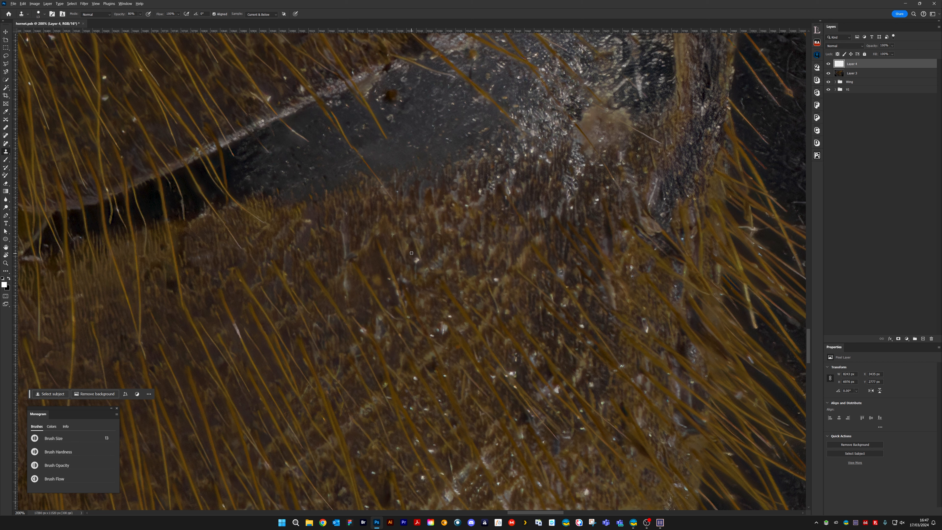
{"action": "left_click", "coordinate": [415, 262]}
{"action": "mouse_move", "coordinate": [531, 193]}
{"action": "left_mouse_down"}
{"action": "mouse_move", "coordinate": [457, 236]}
{"action": "mouse_move", "coordinate": [448, 259]}
{"action": "mouse_move", "coordinate": [450, 244]}
{"action": "mouse_move", "coordinate": [436, 241]}
{"action": "mouse_move", "coordinate": [420, 257]}
{"action": "mouse_move", "coordinate": [416, 248]}
{"action": "mouse_move", "coordinate": [456, 252]}
{"action": "left_mouse_up"}
{"action": "left_click", "coordinate": [452, 237], "text": "alt"}
{"action": "left_click", "coordinate": [462, 240], "text": "alt"}
{"action": "left_click", "coordinate": [434, 258], "text": "alt"}
{"action": "left_click", "coordinate": [437, 268], "text": "alt"}
{"action": "left_click", "coordinate": [426, 251]}
{"action": "left_click", "coordinate": [421, 237], "text": "alt"}
{"action": "left_click", "coordinate": [474, 232], "text": "alt"}
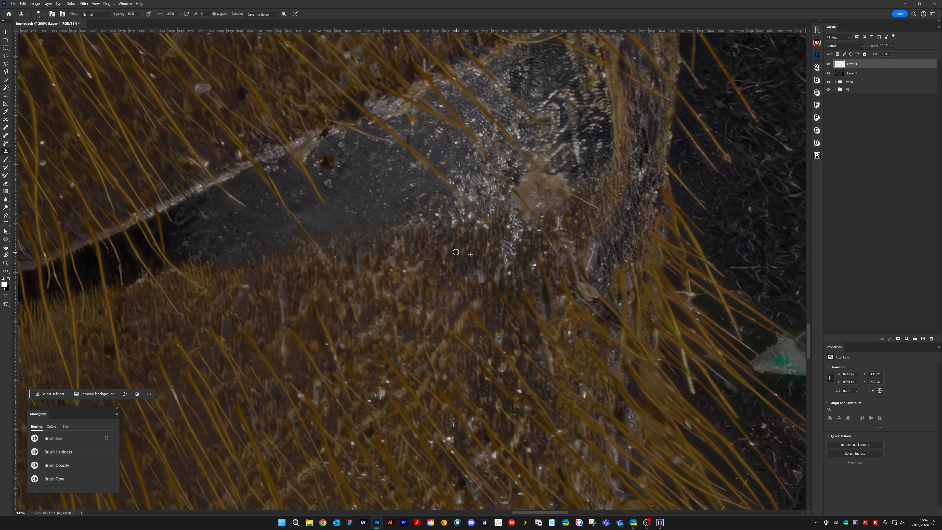
Clone out the bright specks below the tan blob and at the glinting edge of the grey patch
{"action": "left_click_drag", "start_coordinate": [520, 242], "coordinate": [519, 250]}
{"action": "scroll", "coordinate": [519, 258], "scroll_direction": "right", "scroll_amount": 3}
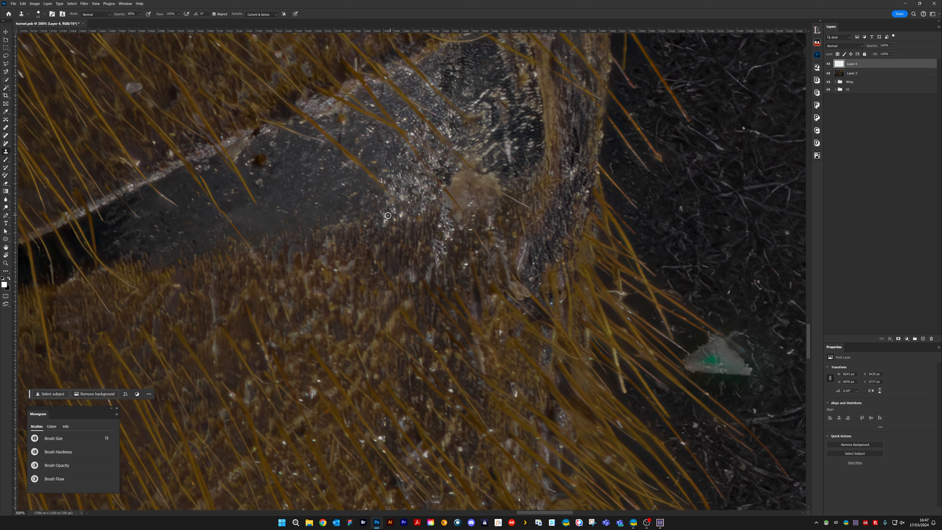
{"action": "left_click", "coordinate": [376, 194]}
{"action": "left_click", "coordinate": [365, 190], "text": "alt"}
{"action": "left_click", "coordinate": [385, 222]}
Reduce the clone brush to 9 and clone out the white streaks running down beneath the tan blob
{"action": "key", "text": "["}
{"action": "key", "text": "["}
{"action": "key", "text": "["}
{"action": "key", "text": "["}
{"action": "left_click", "coordinate": [452, 223], "text": "alt"}
{"action": "mouse_move", "coordinate": [450, 226]}
{"action": "left_mouse_down"}
{"action": "mouse_move", "coordinate": [470, 231]}
{"action": "mouse_move", "coordinate": [442, 243]}
{"action": "mouse_move", "coordinate": [463, 269]}
{"action": "left_mouse_up"}
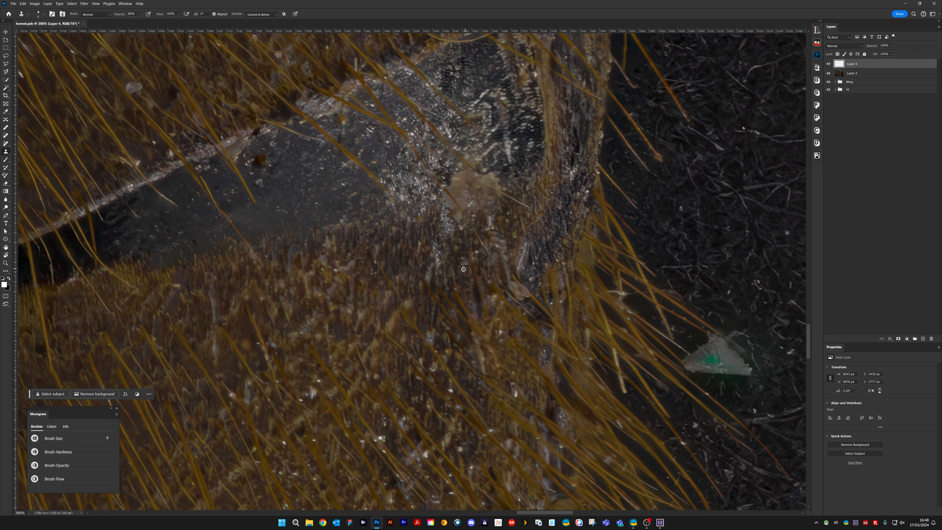
{"action": "mouse_move", "coordinate": [432, 239]}
{"action": "left_mouse_down"}
{"action": "mouse_move", "coordinate": [441, 263]}
{"action": "mouse_move", "coordinate": [429, 267]}
{"action": "left_mouse_up"}
Clone out the bright specks among the hairs around the pale glinting area of the abdomen segment
{"action": "scroll", "coordinate": [468, 223], "scroll_direction": "down", "scroll_amount": 5}
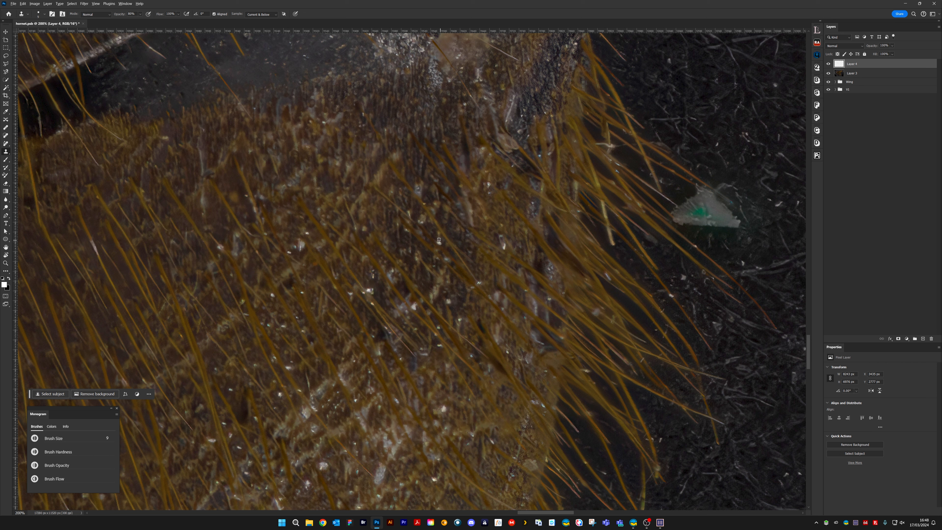
{"action": "left_click_drag", "start_coordinate": [441, 240], "coordinate": [504, 246]}
{"action": "mouse_move", "coordinate": [541, 250]}
{"action": "left_mouse_down"}
{"action": "mouse_move", "coordinate": [511, 201]}
{"action": "mouse_move", "coordinate": [551, 69]}
{"action": "mouse_move", "coordinate": [571, 59]}
{"action": "left_mouse_up"}
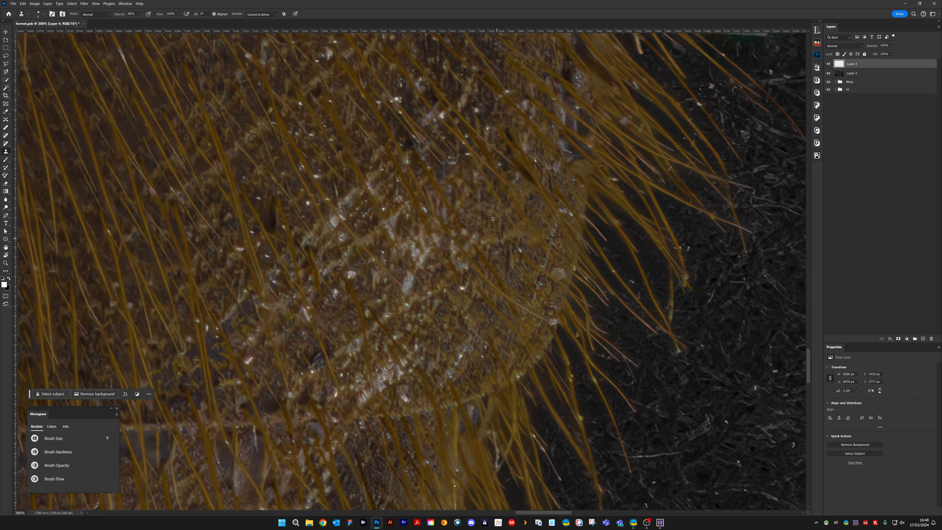
{"action": "left_click", "coordinate": [476, 225], "text": "alt"}
{"action": "left_click", "coordinate": [475, 238]}
{"action": "left_click_drag", "start_coordinate": [486, 248], "coordinate": [488, 240]}
{"action": "left_click_drag", "start_coordinate": [407, 244], "coordinate": [538, 287]}
{"action": "mouse_move", "coordinate": [484, 318]}
{"action": "left_mouse_down"}
{"action": "mouse_move", "coordinate": [437, 364]}
{"action": "mouse_move", "coordinate": [433, 350]}
{"action": "left_mouse_up"}
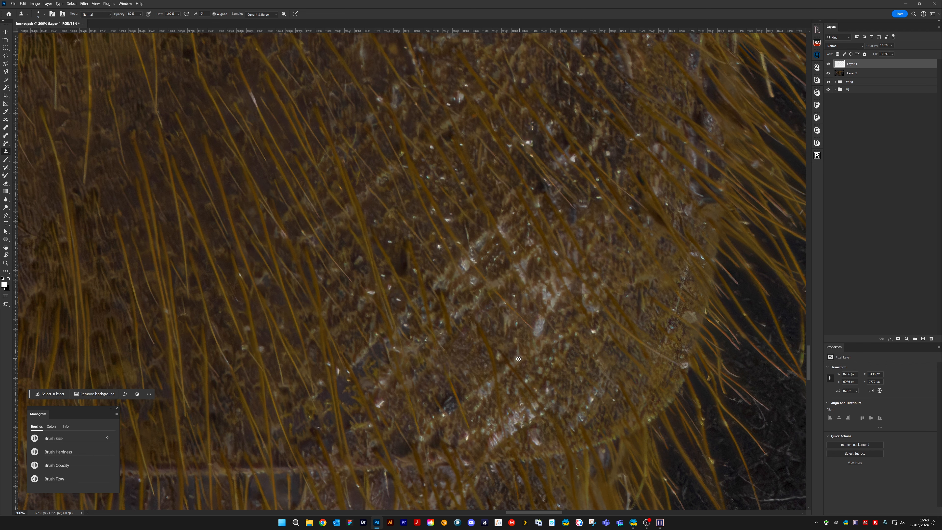
Clone out the small pale specks among the long hairs beside the glinting area
{"action": "left_click_drag", "start_coordinate": [519, 359], "coordinate": [523, 356]}
{"action": "left_click_drag", "start_coordinate": [397, 298], "coordinate": [441, 328]}
{"action": "left_click", "coordinate": [442, 332]}
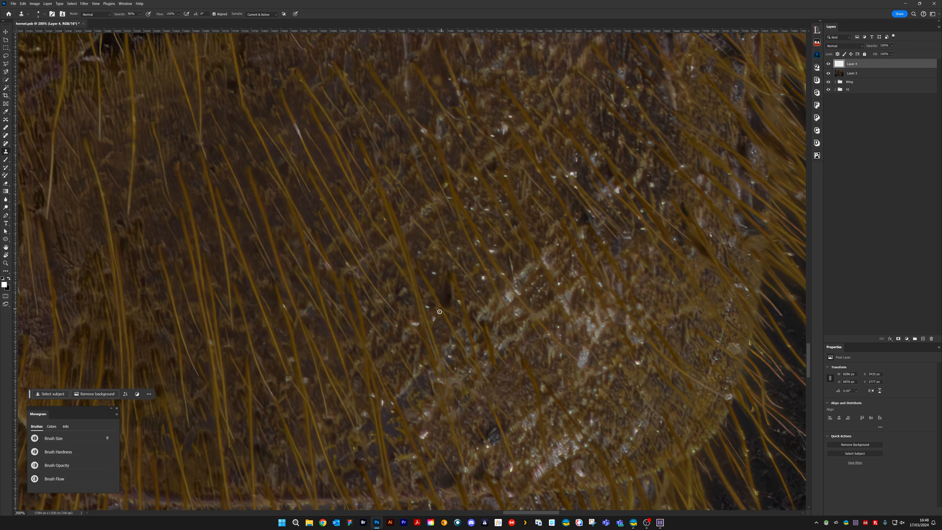
{"action": "left_click", "coordinate": [436, 275]}
{"action": "mouse_move", "coordinate": [481, 225]}
{"action": "left_mouse_down"}
{"action": "mouse_move", "coordinate": [421, 314]}
{"action": "mouse_move", "coordinate": [384, 341]}
{"action": "left_mouse_up"}
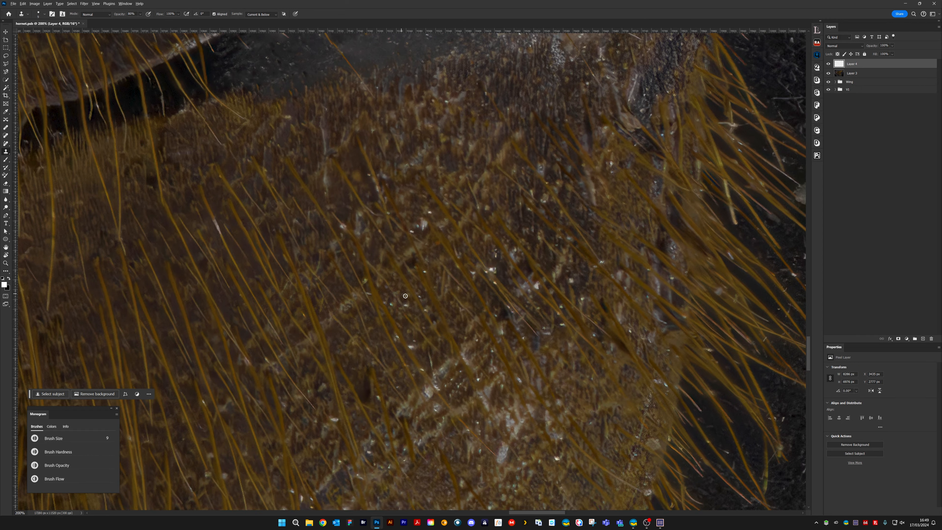
Clone out the pinkish and white specks between the long hairs on the upper part of the segment
{"action": "left_click", "coordinate": [425, 301], "text": "alt"}
{"action": "left_click", "coordinate": [433, 218], "text": "alt"}
{"action": "left_click_drag", "start_coordinate": [411, 232], "coordinate": [419, 226]}
{"action": "left_click", "coordinate": [418, 226]}
{"action": "left_click", "coordinate": [434, 224], "text": "alt"}
{"action": "left_click", "coordinate": [434, 209], "text": "alt"}
{"action": "left_click", "coordinate": [412, 193], "text": "alt"}
{"action": "left_click", "coordinate": [317, 155], "text": "alt"}
{"action": "mouse_move", "coordinate": [354, 168]}
{"action": "left_mouse_down"}
{"action": "mouse_move", "coordinate": [364, 186]}
{"action": "mouse_move", "coordinate": [352, 150]}
{"action": "left_mouse_up"}
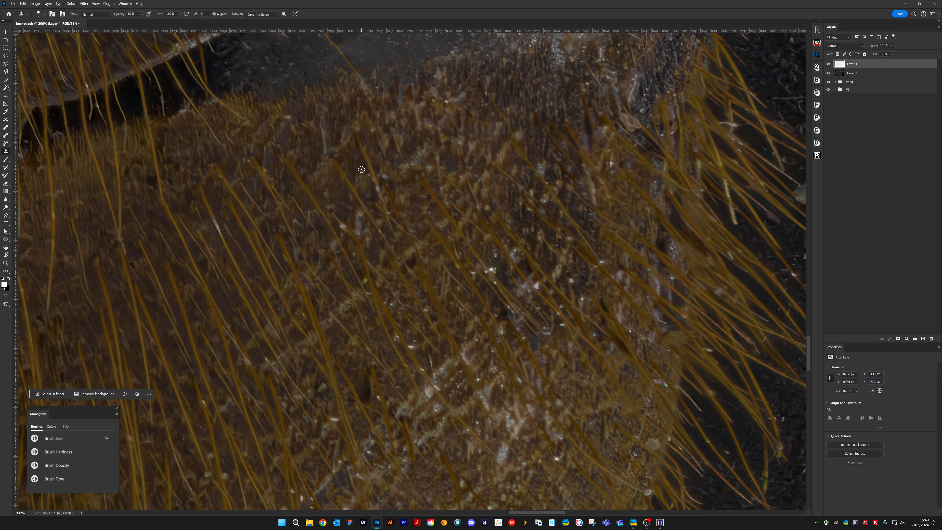
Vary the clone brush size and clean up the remaining specks around the bases of the long hairs, ending with size 10
{"action": "key", "text": "bracketleft"}
{"action": "left_click", "coordinate": [325, 183], "text": "alt"}
{"action": "left_click_drag", "start_coordinate": [328, 193], "coordinate": [329, 189]}
{"action": "key", "text": "bracketright"}
{"action": "key", "text": "bracketright"}
{"action": "key", "text": "bracketright"}
{"action": "left_click", "coordinate": [275, 136], "text": "alt"}
{"action": "mouse_move", "coordinate": [363, 179]}
{"action": "left_mouse_down"}
{"action": "mouse_move", "coordinate": [358, 159]}
{"action": "mouse_move", "coordinate": [398, 120]}
{"action": "mouse_move", "coordinate": [360, 169]}
{"action": "left_mouse_up"}
{"action": "left_click", "coordinate": [399, 120], "text": "alt"}
{"action": "key", "text": "bracketleft"}
Reduce the clone brush to 4 and clone out a small blemish on the yellow abdomen band
{"action": "left_click_drag", "start_coordinate": [388, 348], "coordinate": [518, 134]}
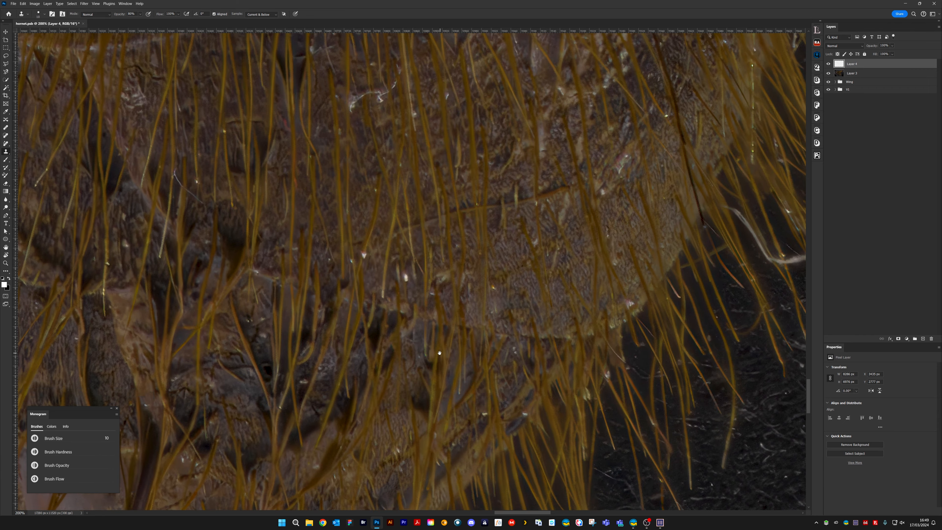
{"action": "left_click_drag", "start_coordinate": [439, 354], "coordinate": [641, 128]}
{"action": "left_click_drag", "start_coordinate": [425, 309], "coordinate": [685, 204]}
{"action": "left_click_drag", "start_coordinate": [620, 278], "coordinate": [526, 399]}
{"action": "left_click_drag", "start_coordinate": [459, 231], "coordinate": [422, 442]}
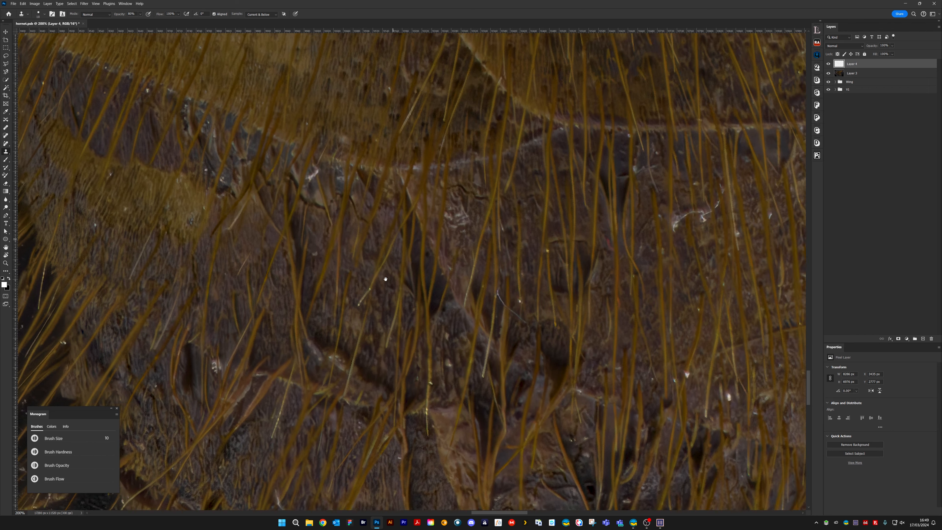
{"action": "left_click_drag", "start_coordinate": [385, 278], "coordinate": [420, 455]}
{"action": "left_click_drag", "start_coordinate": [391, 328], "coordinate": [478, 427]}
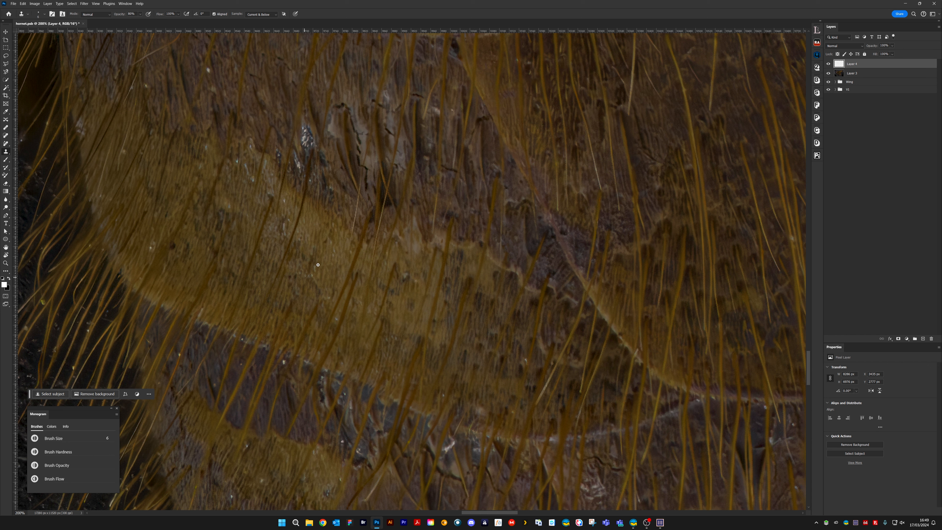
{"action": "left_click_drag", "start_coordinate": [318, 264], "coordinate": [313, 272]}
{"action": "left_click_drag", "start_coordinate": [368, 238], "coordinate": [433, 290]}
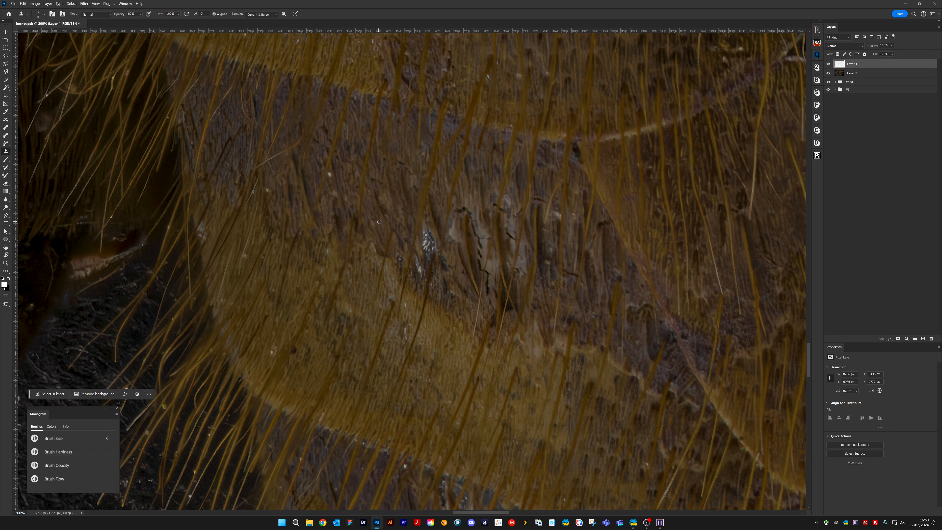
Clone out the white patches beside the dark cracks and the pale speck near the edge of the yellow band
{"action": "left_click_drag", "start_coordinate": [429, 248], "coordinate": [423, 227]}
{"action": "left_click_drag", "start_coordinate": [422, 270], "coordinate": [421, 274]}
{"action": "left_click_drag", "start_coordinate": [433, 287], "coordinate": [432, 292]}
{"action": "scroll", "coordinate": [414, 304], "scroll_direction": "left", "scroll_amount": 5}
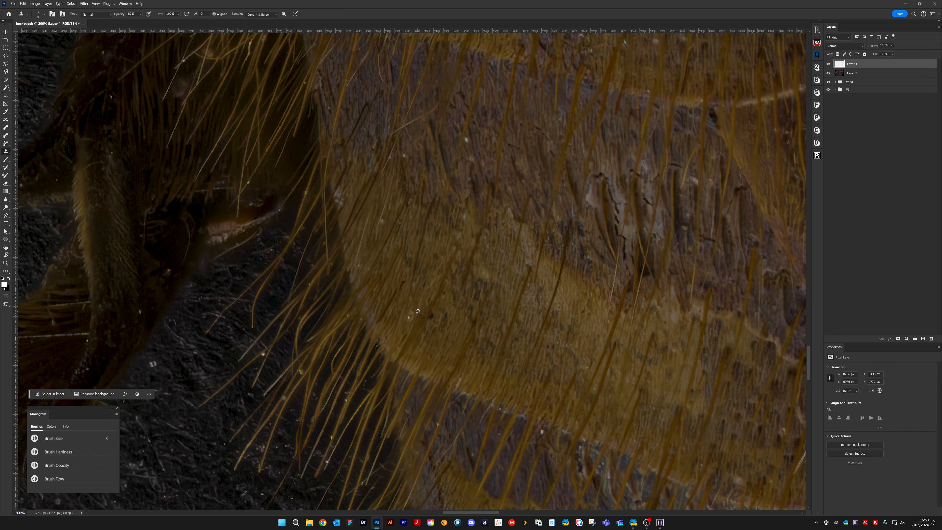
{"action": "left_click_drag", "start_coordinate": [411, 312], "coordinate": [408, 317]}
Clone out the small specks near the lower border of the yellow band
{"action": "scroll", "coordinate": [429, 276], "scroll_direction": "up", "scroll_amount": 3}
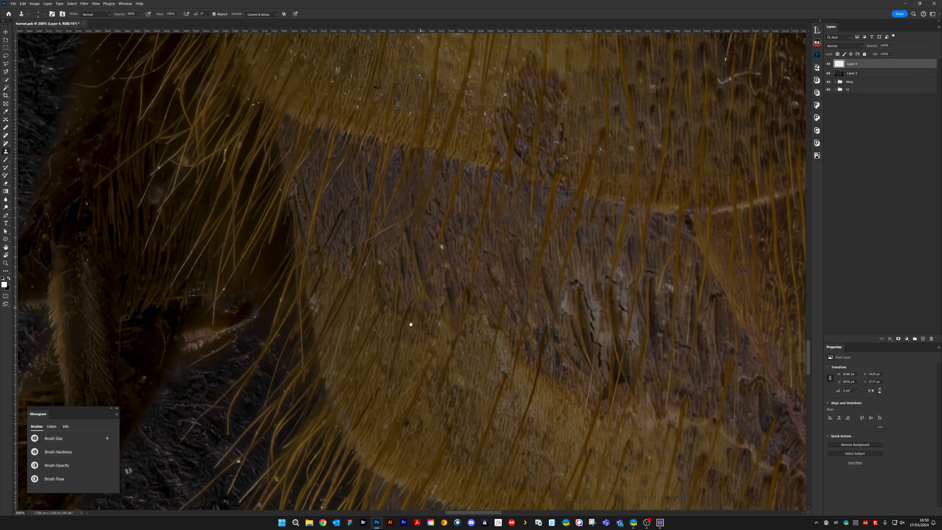
{"action": "scroll", "coordinate": [441, 254], "scroll_direction": "right", "scroll_amount": 1}
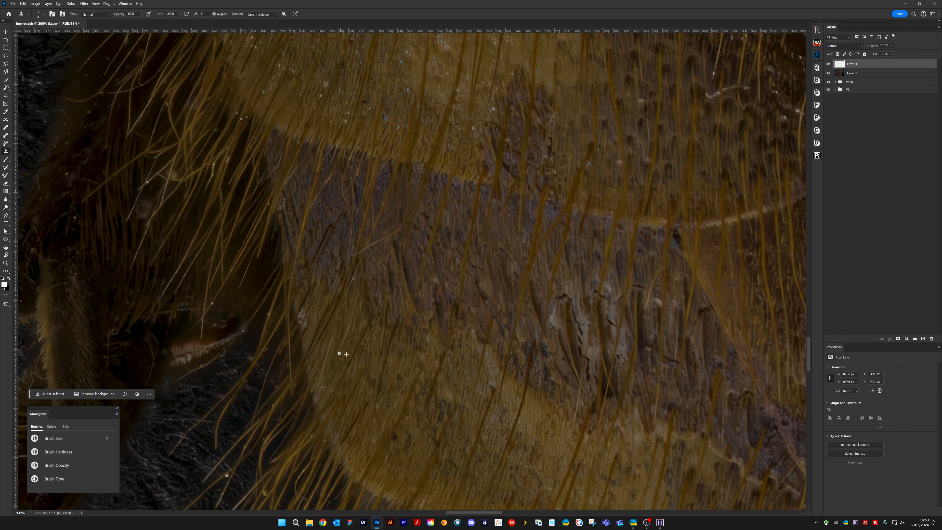
{"action": "left_click_drag", "start_coordinate": [442, 372], "coordinate": [498, 319]}
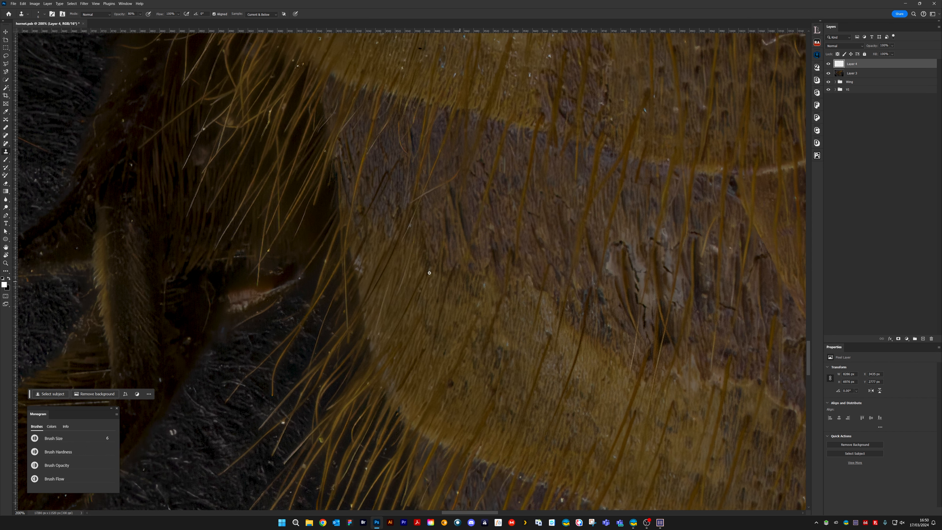
{"action": "left_click_drag", "start_coordinate": [467, 360], "coordinate": [370, 195]}
{"action": "left_click_drag", "start_coordinate": [579, 267], "coordinate": [555, 229]}
{"action": "left_click", "coordinate": [448, 286], "text": "alt"}
{"action": "left_click_drag", "start_coordinate": [440, 296], "coordinate": [439, 299]}
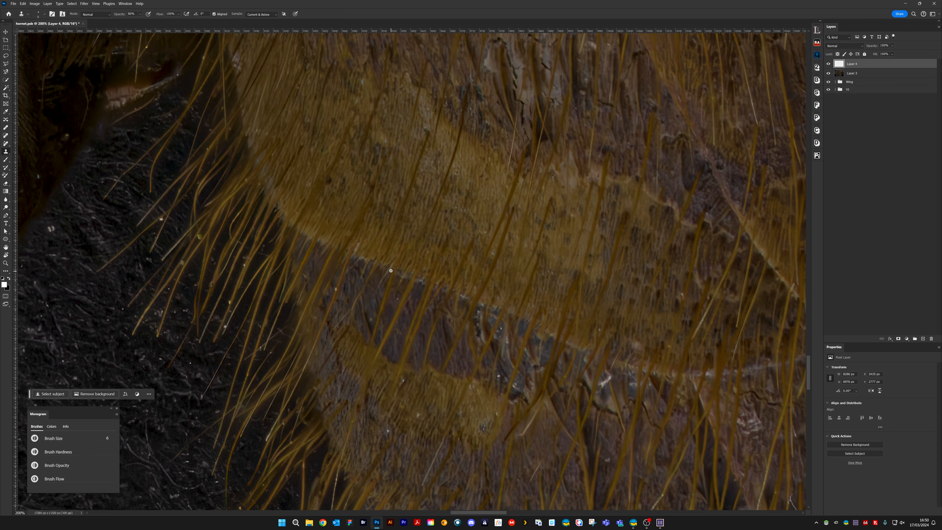
Clone out the specks on the purplish band and the pale mark on the yellow band's lower border
{"action": "left_click", "coordinate": [371, 313], "text": "alt"}
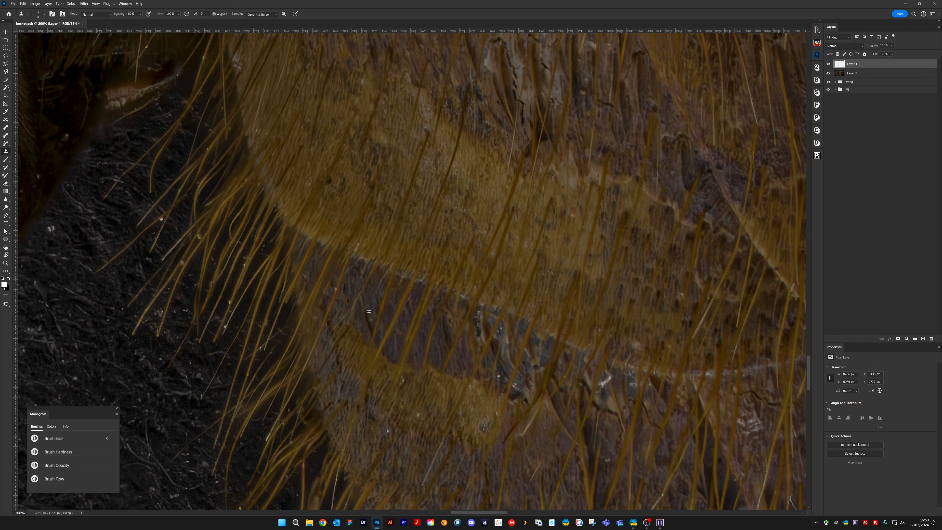
{"action": "left_click_drag", "start_coordinate": [371, 318], "coordinate": [371, 314]}
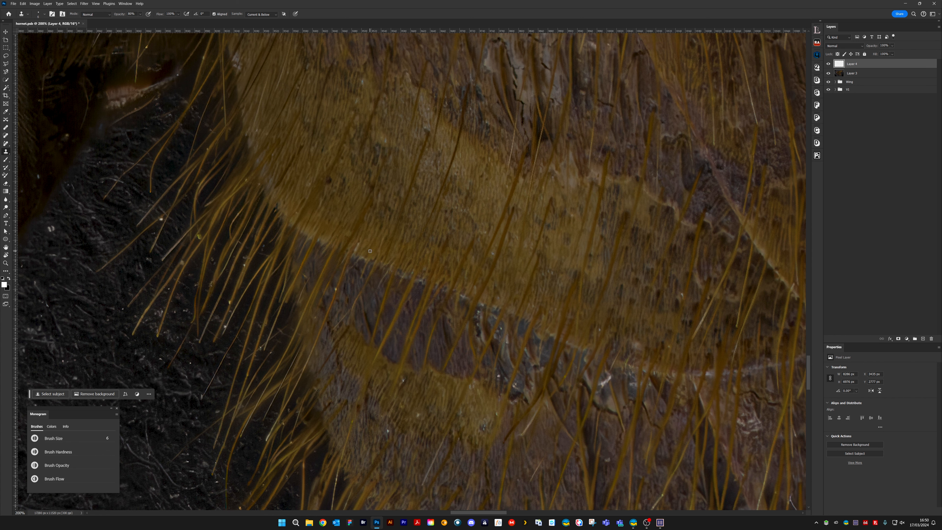
{"action": "left_click_drag", "start_coordinate": [354, 252], "coordinate": [358, 244]}
{"action": "mouse_move", "coordinate": [488, 227]}
{"action": "left_mouse_down"}
{"action": "mouse_move", "coordinate": [406, 258]}
{"action": "mouse_move", "coordinate": [365, 246]}
{"action": "left_mouse_up"}
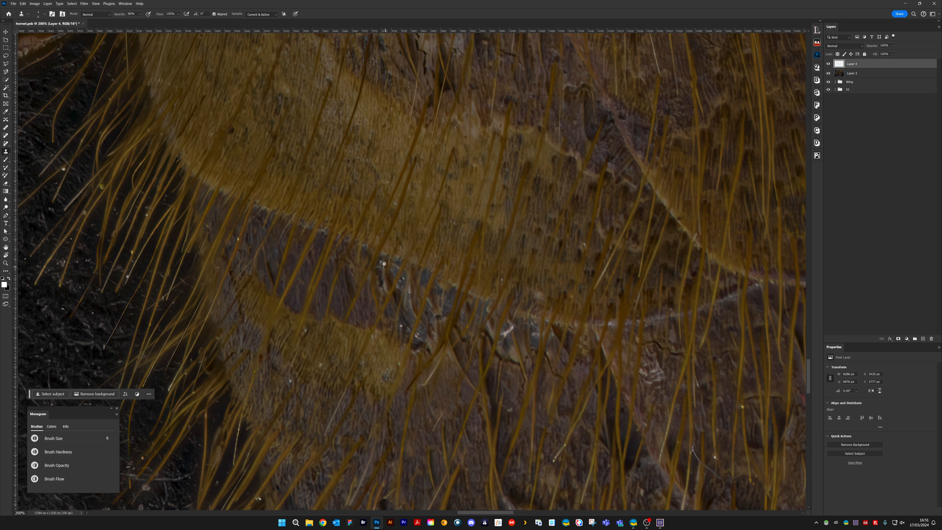
Clone out the glints on the bluish wrinkled area and the specks on the small yellow band beneath it
{"action": "left_click_drag", "start_coordinate": [381, 262], "coordinate": [381, 276]}
{"action": "left_click", "coordinate": [418, 337]}
{"action": "left_click", "coordinate": [403, 331], "text": "alt"}
{"action": "left_click_drag", "start_coordinate": [401, 326], "coordinate": [401, 332]}
{"action": "left_click_drag", "start_coordinate": [518, 359], "coordinate": [537, 283]}
{"action": "left_click", "coordinate": [405, 304]}
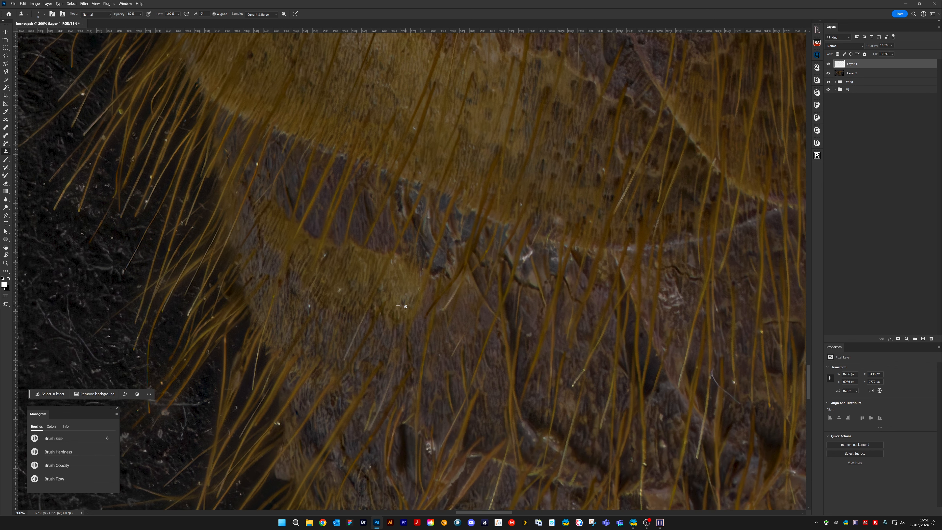
{"action": "left_click", "coordinate": [323, 256]}
{"action": "mouse_move", "coordinate": [476, 311]}
{"action": "left_mouse_down"}
{"action": "mouse_move", "coordinate": [387, 270]}
{"action": "mouse_move", "coordinate": [368, 295]}
{"action": "left_mouse_up"}
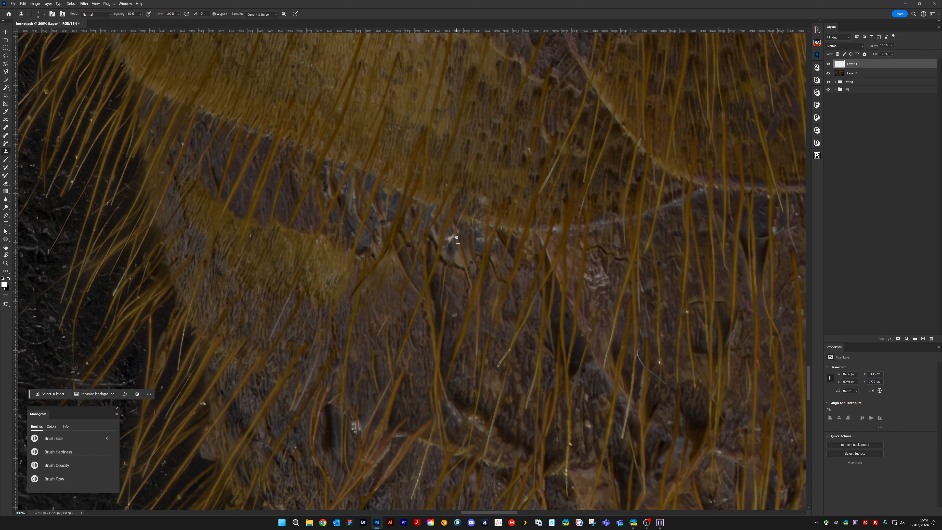
Clone out the bright white glint in the wrinkled fold beneath the yellow band
{"action": "mouse_move", "coordinate": [457, 238]}
{"action": "left_mouse_down"}
{"action": "mouse_move", "coordinate": [456, 228]}
{"action": "mouse_move", "coordinate": [450, 240]}
{"action": "left_mouse_up"}
{"action": "left_click", "coordinate": [453, 243], "text": "alt"}
{"action": "left_click_drag", "start_coordinate": [602, 340], "coordinate": [457, 250]}
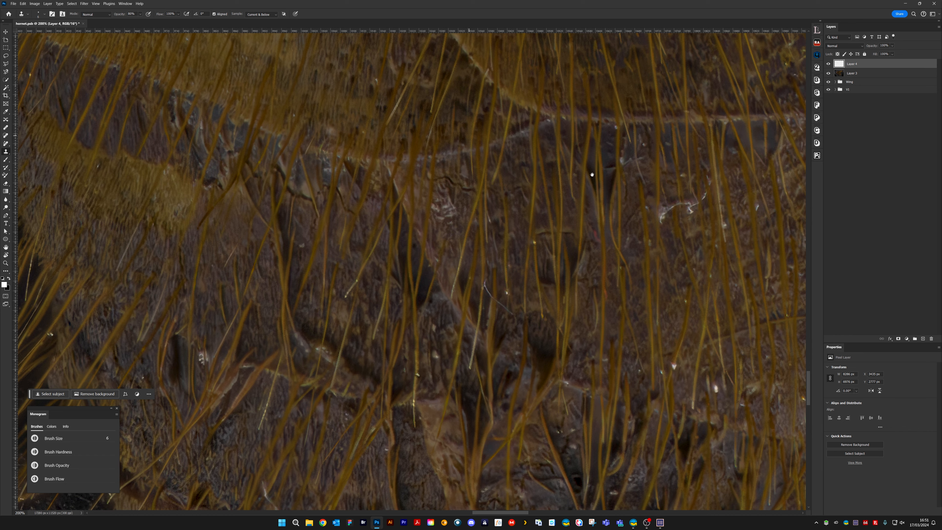
Enlarge the clone brush to 8 and clone out the pale cluster beside the diagonal ridge
{"action": "left_click_drag", "start_coordinate": [592, 175], "coordinate": [516, 179]}
{"action": "key", "text": "bracketright"}
{"action": "key", "text": "bracketright"}
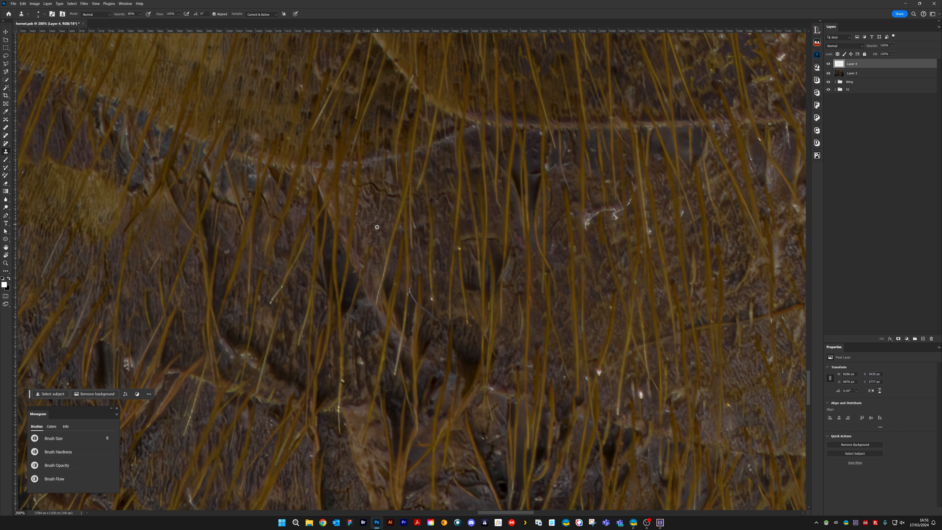
{"action": "left_click_drag", "start_coordinate": [362, 254], "coordinate": [362, 258]}
Reduce the clone brush to 4 and clone out the white speck and thin fibre near the dark rounded hollow
{"action": "key", "text": "bracketleft"}
{"action": "key", "text": "bracketleft"}
{"action": "left_click", "coordinate": [426, 292], "text": "alt"}
{"action": "left_click_drag", "start_coordinate": [431, 298], "coordinate": [432, 303]}
{"action": "left_click", "coordinate": [472, 333], "text": "alt"}
{"action": "left_click", "coordinate": [471, 328]}
Enlarge the clone brush and clone out the white speck cluster beside the reddish hairs on the lower abdomen
{"action": "left_click_drag", "start_coordinate": [656, 301], "coordinate": [311, 289]}
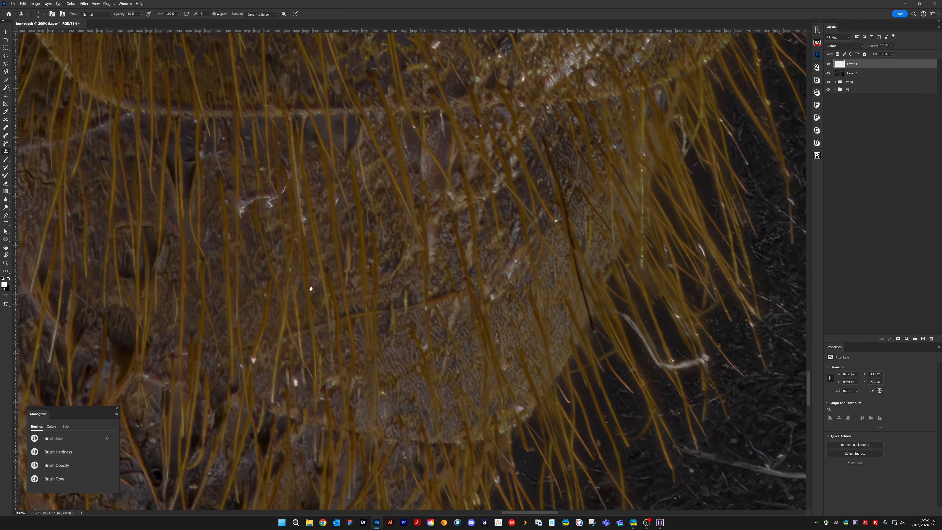
{"action": "left_click_drag", "start_coordinate": [518, 225], "coordinate": [651, 328]}
{"action": "left_click_drag", "start_coordinate": [490, 291], "coordinate": [804, 233]}
{"action": "left_click_drag", "start_coordinate": [482, 271], "coordinate": [633, 214]}
{"action": "left_click_drag", "start_coordinate": [497, 307], "coordinate": [519, 261]}
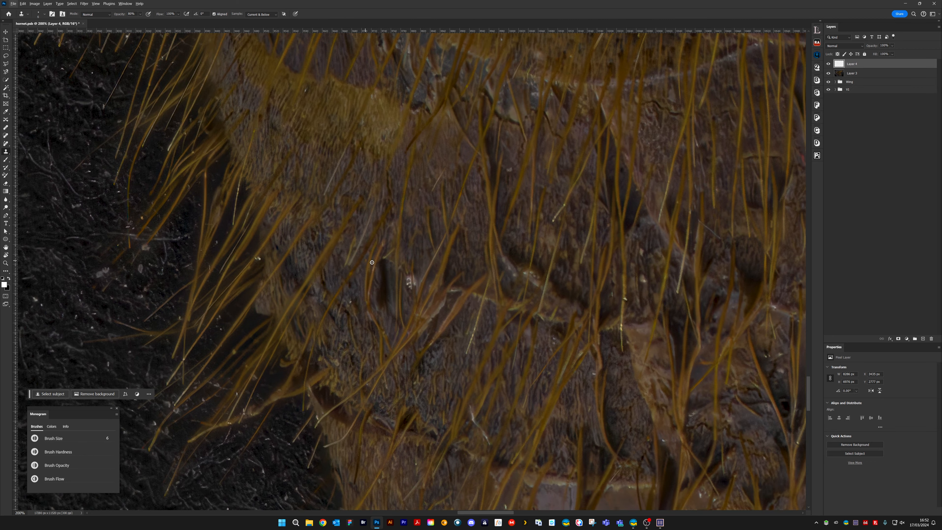
{"action": "key", "text": "bracketright"}
{"action": "key", "text": "bracketright"}
{"action": "key", "text": "bracketright"}
{"action": "key", "text": "bracketright"}
{"action": "key", "text": "bracketright"}
{"action": "left_click", "coordinate": [337, 257], "text": "alt"}
{"action": "mouse_move", "coordinate": [381, 267]}
{"action": "left_mouse_down"}
{"action": "mouse_move", "coordinate": [387, 297]}
{"action": "mouse_move", "coordinate": [380, 281]}
{"action": "mouse_move", "coordinate": [432, 237]}
{"action": "mouse_move", "coordinate": [408, 287]}
{"action": "left_mouse_up"}
Reduce the clone brush to 5 and clone out the remaining pale mark beside the reddish hairs
{"action": "key", "text": "bracketleft"}
{"action": "key", "text": "bracketleft"}
{"action": "key", "text": "bracketleft"}
{"action": "key", "text": "bracketleft"}
{"action": "key", "text": "bracketleft"}
{"action": "key", "text": "bracketleft"}
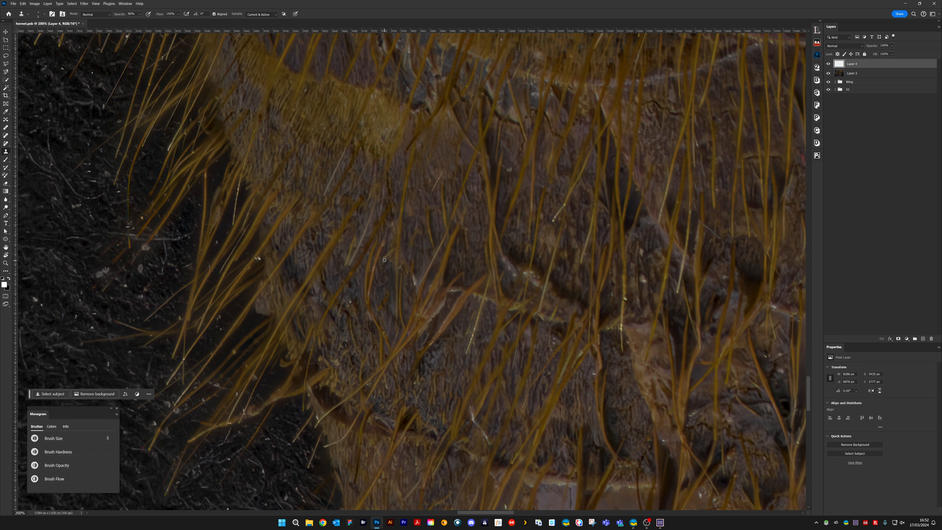
{"action": "mouse_move", "coordinate": [414, 276]}
{"action": "left_mouse_down"}
{"action": "mouse_move", "coordinate": [416, 292]}
{"action": "mouse_move", "coordinate": [416, 273]}
{"action": "left_mouse_up"}
Enlarge the clone brush and clone out the pale mark on the ridge beside the smooth pinkish plate
{"action": "mouse_move", "coordinate": [397, 357]}
{"action": "left_mouse_down"}
{"action": "mouse_move", "coordinate": [464, 245]}
{"action": "mouse_move", "coordinate": [449, 212]}
{"action": "left_mouse_up"}
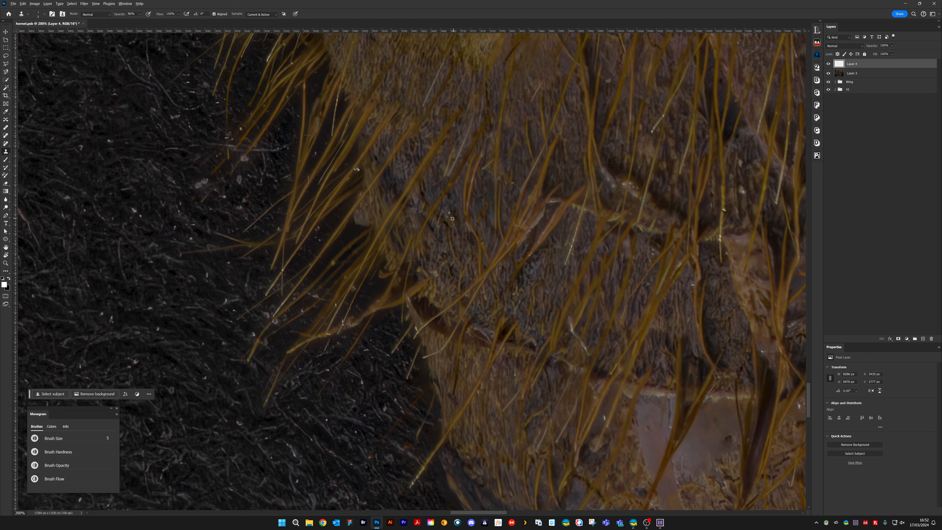
{"action": "left_click_drag", "start_coordinate": [476, 309], "coordinate": [403, 164]}
{"action": "left_click_drag", "start_coordinate": [491, 269], "coordinate": [410, 234]}
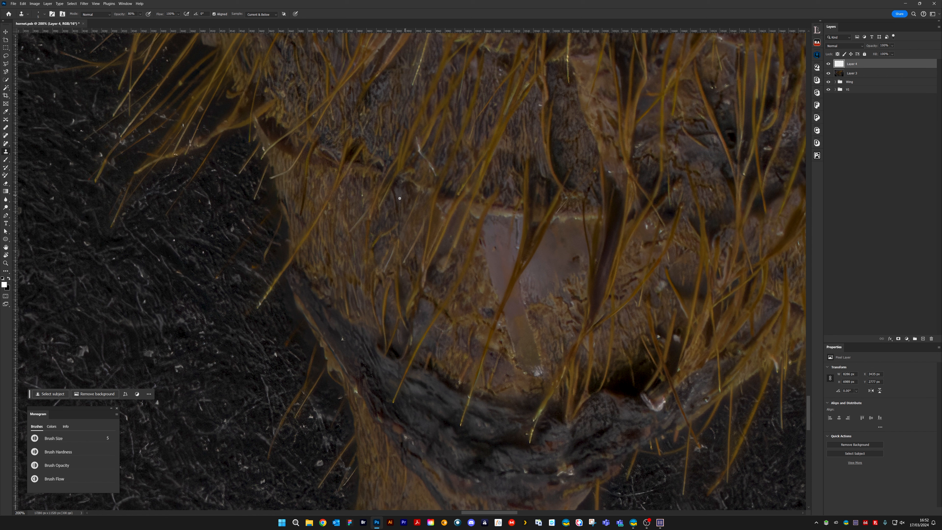
{"action": "key", "text": "bracketright"}
{"action": "key", "text": "bracketright"}
{"action": "key", "text": "bracketright"}
{"action": "key", "text": "bracketright"}
{"action": "key", "text": "bracketright"}
{"action": "key", "text": "bracketright"}
{"action": "key", "text": "bracketright"}
{"action": "mouse_move", "coordinate": [457, 215]}
{"action": "left_mouse_down"}
{"action": "mouse_move", "coordinate": [446, 250]}
{"action": "mouse_move", "coordinate": [483, 184]}
{"action": "mouse_move", "coordinate": [436, 218]}
{"action": "mouse_move", "coordinate": [405, 202]}
{"action": "mouse_move", "coordinate": [452, 213]}
{"action": "mouse_move", "coordinate": [459, 209]}
{"action": "left_mouse_up"}
Readjust the clone brush size and clone out the small specks around the ridge beside the pinkish plate
{"action": "key", "text": "bracketleft"}
{"action": "key", "text": "bracketleft"}
{"action": "key", "text": "bracketleft"}
{"action": "key", "text": "bracketleft"}
{"action": "key", "text": "bracketright"}
{"action": "key", "text": "bracketright"}
{"action": "key", "text": "bracketleft"}
{"action": "key", "text": "bracketleft"}
{"action": "left_click_drag", "start_coordinate": [442, 213], "coordinate": [445, 209]}
{"action": "left_click_drag", "start_coordinate": [452, 231], "coordinate": [452, 234]}
Clone out the pale fibre on the striped surface above the pinkish plate and the small specks near the reddish fold
{"action": "left_click", "coordinate": [356, 203], "text": "alt"}
{"action": "left_click", "coordinate": [362, 195]}
{"action": "left_click_drag", "start_coordinate": [418, 149], "coordinate": [431, 136]}
{"action": "left_click", "coordinate": [434, 159], "text": "alt"}
{"action": "mouse_move", "coordinate": [432, 166]}
{"action": "left_mouse_down"}
{"action": "mouse_move", "coordinate": [432, 133]}
{"action": "mouse_move", "coordinate": [423, 156]}
{"action": "left_mouse_up"}
{"action": "left_click", "coordinate": [430, 144], "text": "alt"}
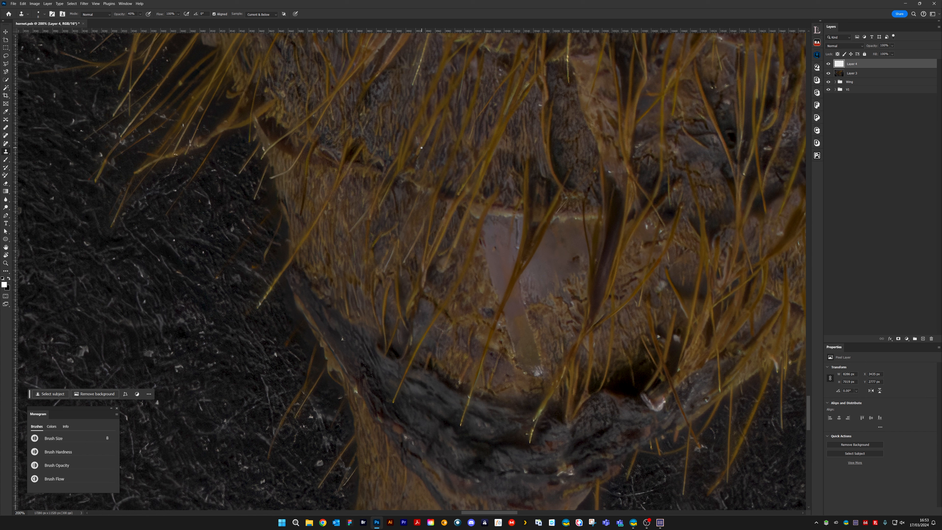
Set the clone opacity to 80% and clone out the pale specks on the striped surface above the pinkish plate
{"action": "key", "text": "bracketleft"}
{"action": "key", "text": "bracketleft"}
{"action": "left_click_drag", "start_coordinate": [422, 146], "coordinate": [415, 159]}
{"action": "key", "text": "bracketright"}
{"action": "key", "text": "bracketright"}
{"action": "key", "text": "8"}
{"action": "key", "text": "alt"}
{"action": "left_click", "coordinate": [441, 152], "text": "alt"}
{"action": "left_click_drag", "start_coordinate": [428, 150], "coordinate": [428, 149]}
{"action": "mouse_move", "coordinate": [434, 254]}
{"action": "left_mouse_down"}
{"action": "mouse_move", "coordinate": [468, 210]}
{"action": "mouse_move", "coordinate": [421, 219]}
{"action": "left_mouse_up"}
{"action": "left_click", "coordinate": [390, 208], "text": "alt"}
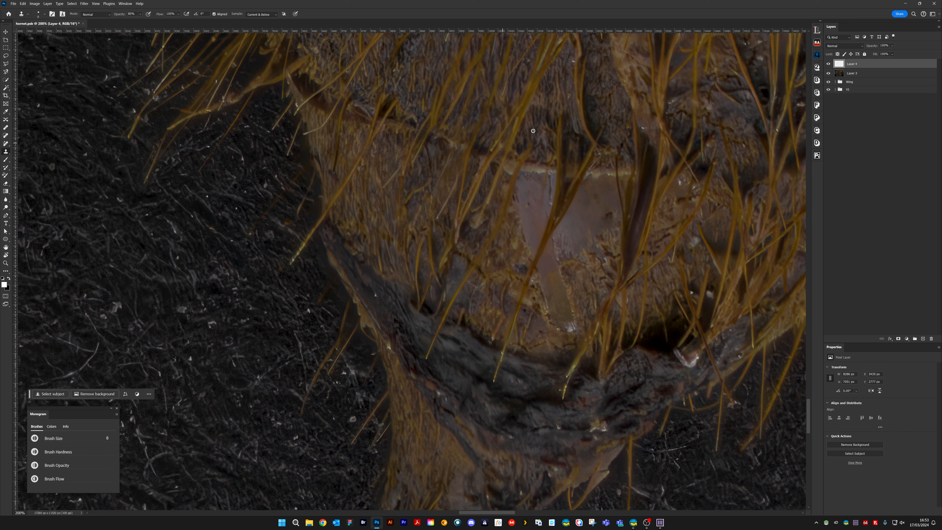
Clone out the pale specks at the lower tip of the pinkish plate and on the brownish flap below the dark fold
{"action": "left_click_drag", "start_coordinate": [444, 242], "coordinate": [252, 182]}
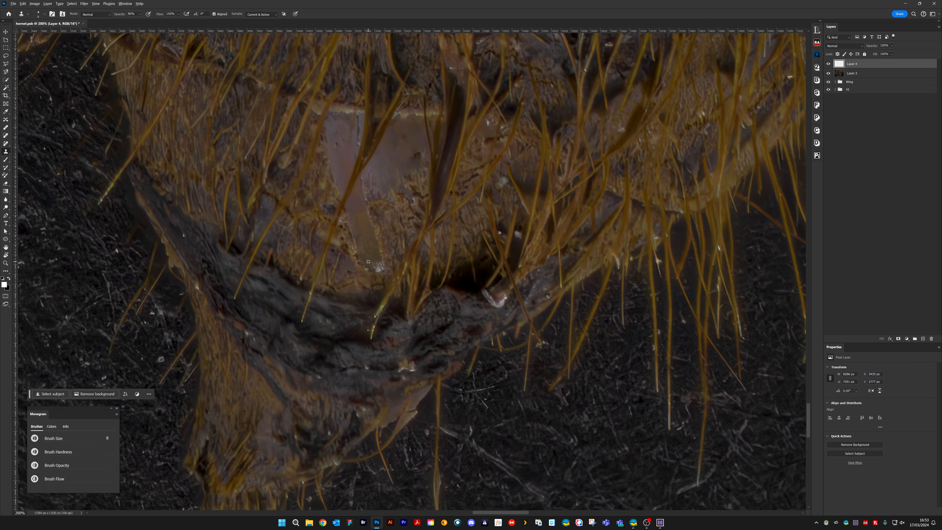
{"action": "left_click", "coordinate": [374, 261], "text": "alt"}
{"action": "left_click_drag", "start_coordinate": [376, 264], "coordinate": [371, 268]}
{"action": "left_click", "coordinate": [367, 269]}
{"action": "left_click_drag", "start_coordinate": [416, 326], "coordinate": [473, 261]}
{"action": "left_click_drag", "start_coordinate": [435, 301], "coordinate": [421, 302]}
{"action": "left_click", "coordinate": [413, 353], "text": "alt"}
{"action": "left_click_drag", "start_coordinate": [415, 349], "coordinate": [419, 344]}
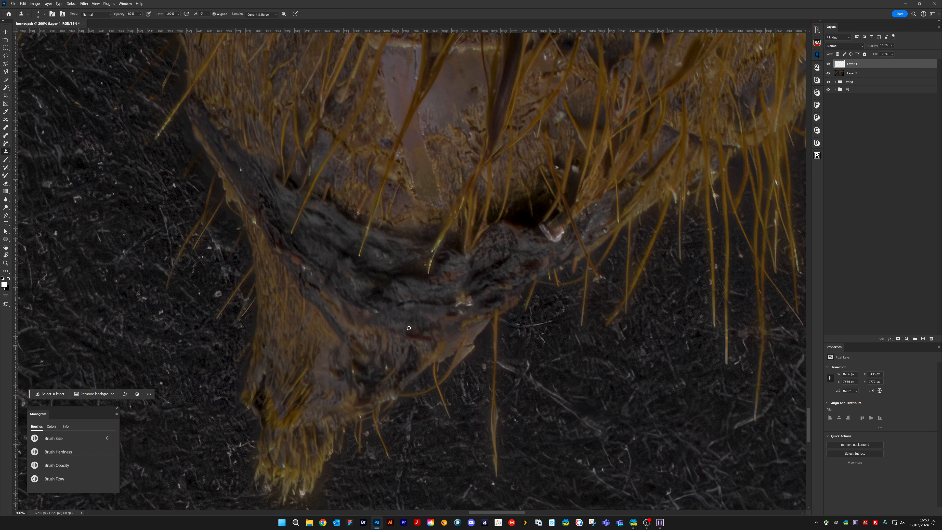
Clone out the specks along the dark fold and its outer edge, including the pale mark at the fold's lower rim
{"action": "left_click", "coordinate": [381, 305], "text": "alt"}
{"action": "left_click_drag", "start_coordinate": [377, 310], "coordinate": [374, 311]}
{"action": "left_click", "coordinate": [305, 269]}
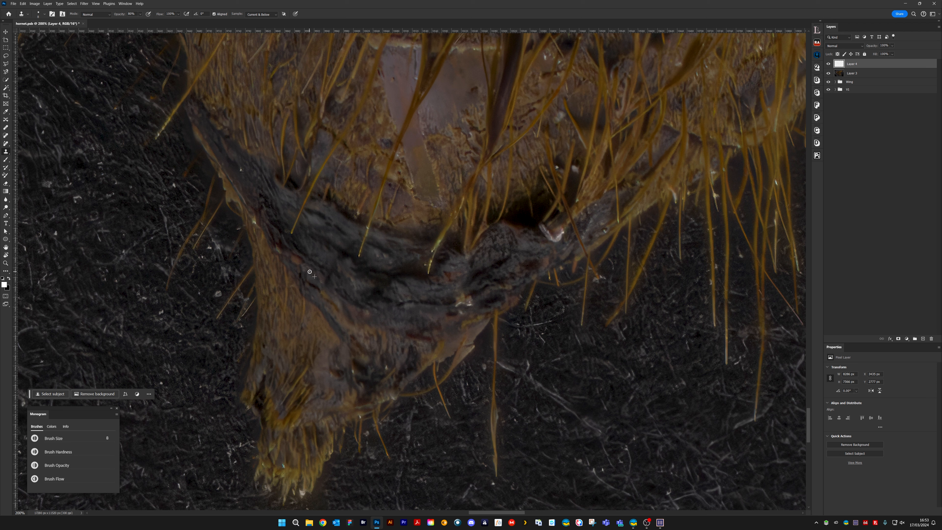
{"action": "left_click", "coordinate": [254, 221]}
{"action": "left_click", "coordinate": [229, 175], "text": "alt"}
{"action": "left_click_drag", "start_coordinate": [232, 184], "coordinate": [246, 204]}
{"action": "left_click_drag", "start_coordinate": [464, 299], "coordinate": [471, 304]}
{"action": "left_click_drag", "start_coordinate": [596, 225], "coordinate": [442, 287]}
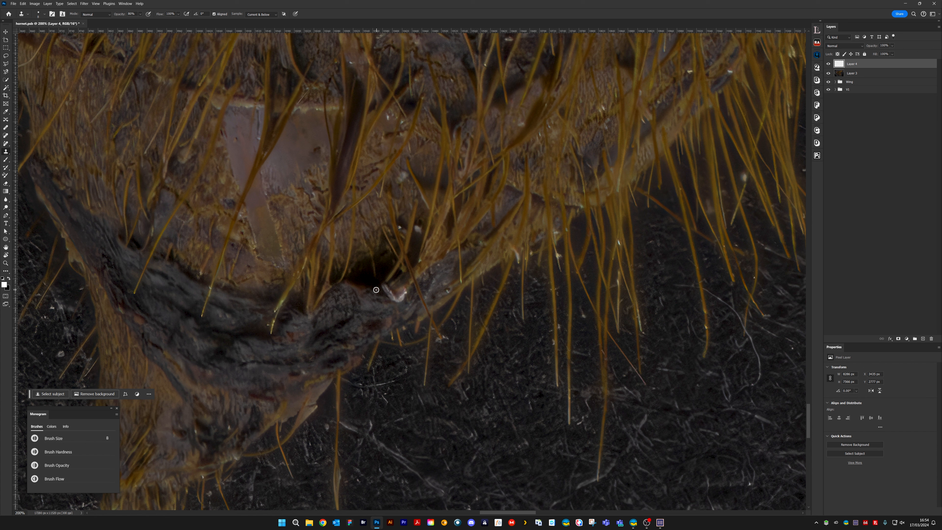
Clone out bright spots around the pale debris beside the dark hollow and among the hairs above it with a smaller brush
{"action": "mouse_move", "coordinate": [381, 284]}
{"action": "left_mouse_down"}
{"action": "mouse_move", "coordinate": [388, 298]}
{"action": "mouse_move", "coordinate": [405, 293]}
{"action": "mouse_move", "coordinate": [380, 289]}
{"action": "mouse_move", "coordinate": [387, 292]}
{"action": "left_mouse_up"}
{"action": "left_click", "coordinate": [376, 288], "text": "alt"}
{"action": "key", "text": "bracketleft"}
{"action": "key", "text": "bracketleft"}
{"action": "mouse_move", "coordinate": [418, 228]}
{"action": "left_mouse_down"}
{"action": "mouse_move", "coordinate": [416, 237]}
{"action": "mouse_move", "coordinate": [420, 229]}
{"action": "mouse_move", "coordinate": [400, 228]}
{"action": "left_mouse_up"}
{"action": "left_click", "coordinate": [403, 221], "text": "alt"}
Reduce the clone brush further and clone out the small specks on the fold's edge beyond the dark hollow
{"action": "key", "text": "bracketleft"}
{"action": "key", "text": "bracketleft"}
{"action": "left_click", "coordinate": [440, 277], "text": "alt"}
{"action": "left_click_drag", "start_coordinate": [437, 283], "coordinate": [437, 278]}
{"action": "key", "text": "bracketright"}
Enlarge the clone brush and clone out the specks among the hairs beside the pinkish plate and in the dark crevice
{"action": "mouse_move", "coordinate": [367, 330]}
{"action": "left_mouse_down"}
{"action": "mouse_move", "coordinate": [418, 277]}
{"action": "mouse_move", "coordinate": [505, 267]}
{"action": "mouse_move", "coordinate": [466, 270]}
{"action": "left_mouse_up"}
{"action": "left_click_drag", "start_coordinate": [548, 234], "coordinate": [355, 180]}
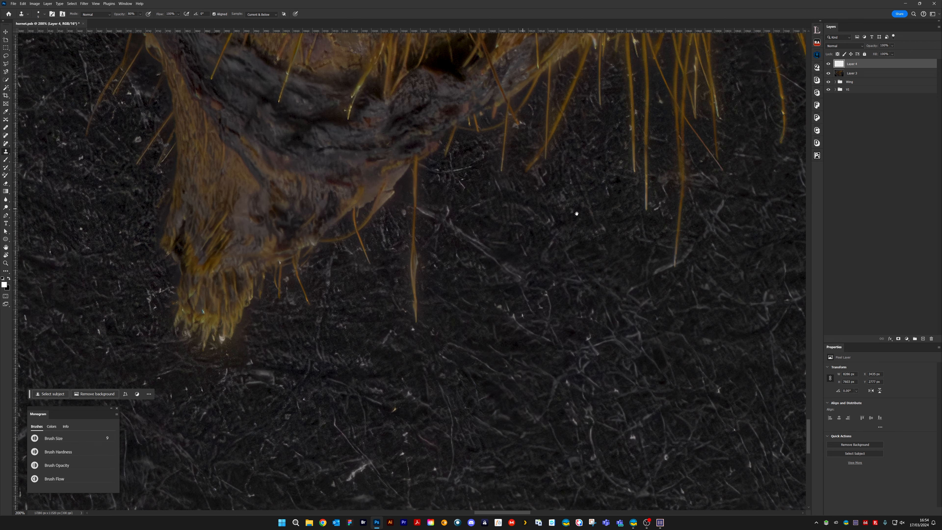
{"action": "left_click_drag", "start_coordinate": [545, 193], "coordinate": [389, 434]}
{"action": "mouse_move", "coordinate": [517, 217]}
{"action": "left_mouse_down"}
{"action": "mouse_move", "coordinate": [476, 293]}
{"action": "mouse_move", "coordinate": [483, 298]}
{"action": "left_mouse_up"}
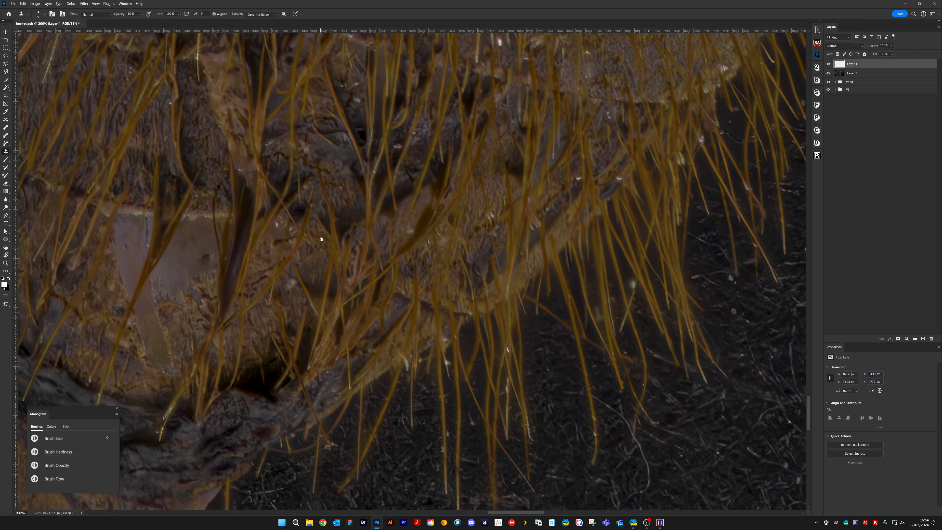
{"action": "left_click_drag", "start_coordinate": [297, 232], "coordinate": [429, 246]}
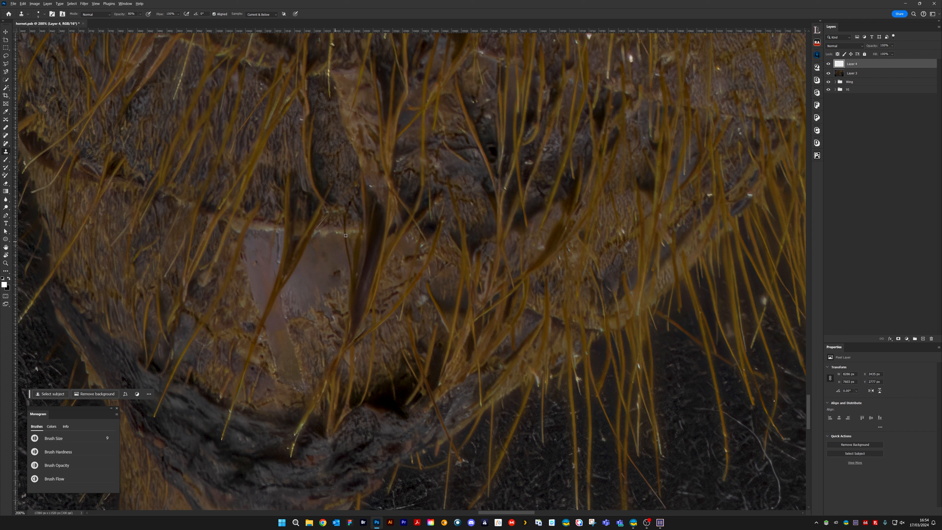
{"action": "key", "text": "bracketright"}
{"action": "key", "text": "bracketright"}
{"action": "key", "text": "bracketright"}
{"action": "left_click", "coordinate": [388, 275], "text": "alt"}
{"action": "mouse_move", "coordinate": [411, 246]}
{"action": "left_mouse_down"}
{"action": "mouse_move", "coordinate": [401, 253]}
{"action": "mouse_move", "coordinate": [411, 243]}
{"action": "left_mouse_up"}
{"action": "left_click", "coordinate": [467, 201], "text": "alt"}
Reduce the clone brush and clone out the pale spot on the reddish ridge above the pinkish plate
{"action": "key", "text": "bracketleft"}
{"action": "key", "text": "bracketleft"}
{"action": "key", "text": "bracketleft"}
{"action": "key", "text": "bracketleft"}
{"action": "left_click", "coordinate": [371, 188], "text": "alt"}
Clone out the first pale spots at the upper end of the ridge above the reddish hairs
{"action": "left_click_drag", "start_coordinate": [490, 214], "coordinate": [382, 380]}
{"action": "mouse_move", "coordinate": [465, 247]}
{"action": "left_mouse_down"}
{"action": "mouse_move", "coordinate": [425, 291]}
{"action": "mouse_move", "coordinate": [669, 331]}
{"action": "left_mouse_up"}
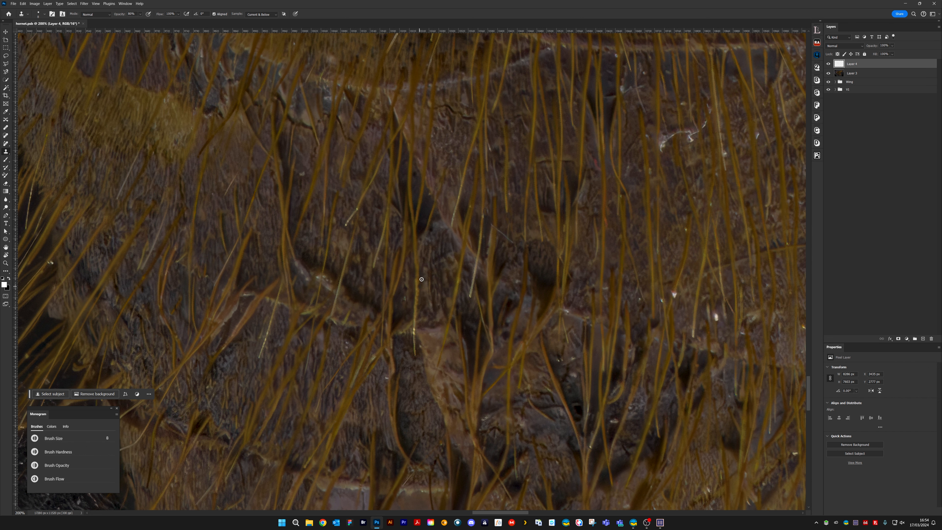
{"action": "mouse_move", "coordinate": [373, 282]}
{"action": "left_mouse_down"}
{"action": "mouse_move", "coordinate": [401, 276]}
{"action": "mouse_move", "coordinate": [482, 289]}
{"action": "left_mouse_up"}
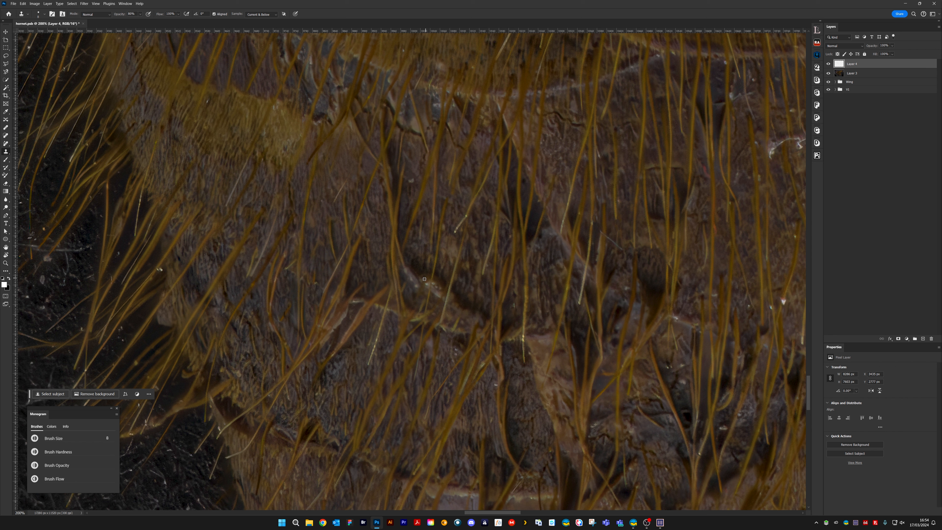
{"action": "left_click", "coordinate": [419, 276], "text": "alt"}
{"action": "left_click", "coordinate": [425, 283]}
Enlarge the clone brush and clone out the remaining pale marks along the ridge beside the dark crease
{"action": "key", "text": "]"}
{"action": "key", "text": "]"}
{"action": "key", "text": "]"}
{"action": "key", "text": "]"}
{"action": "left_click", "coordinate": [438, 301], "text": "alt"}
{"action": "mouse_move", "coordinate": [438, 287]}
{"action": "left_mouse_down"}
{"action": "mouse_move", "coordinate": [464, 305]}
{"action": "mouse_move", "coordinate": [438, 284]}
{"action": "mouse_move", "coordinate": [441, 295]}
{"action": "mouse_move", "coordinate": [445, 283]}
{"action": "mouse_move", "coordinate": [435, 299]}
{"action": "left_mouse_up"}
{"action": "left_click_drag", "start_coordinate": [444, 291], "coordinate": [440, 298]}
{"action": "key", "text": "bracketleft"}
{"action": "left_click_drag", "start_coordinate": [402, 270], "coordinate": [418, 286]}
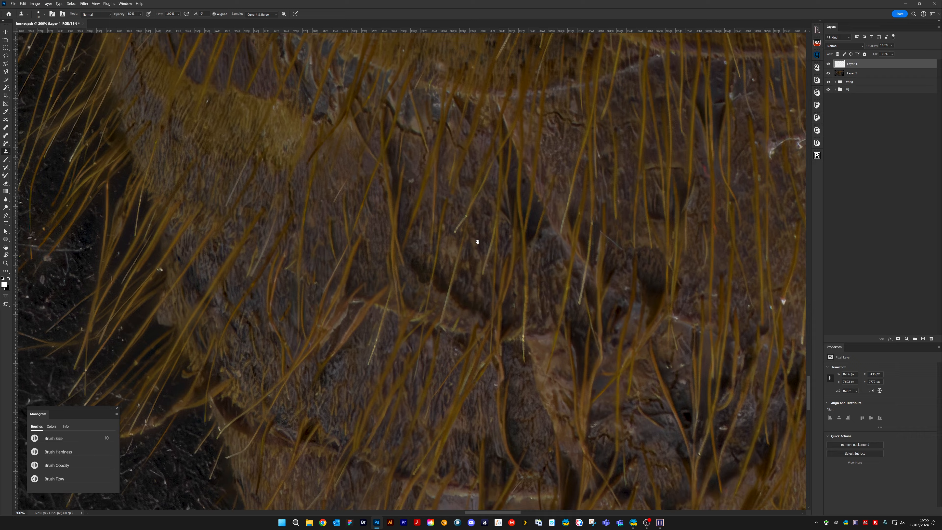
Clone out the small pale spot beside the dark crease below the yellow band
{"action": "scroll", "coordinate": [467, 260], "scroll_direction": "up", "scroll_amount": 3}
{"action": "left_click_drag", "start_coordinate": [463, 281], "coordinate": [457, 301]}
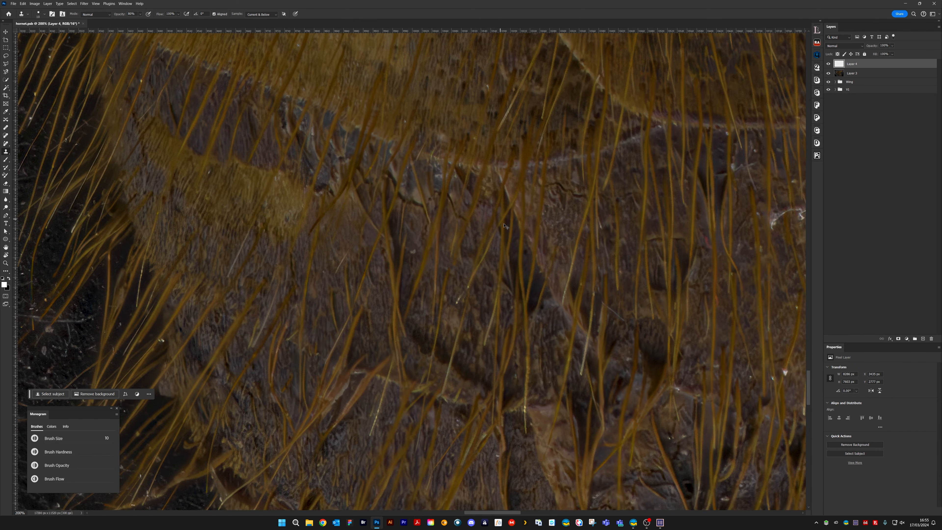
{"action": "left_click", "coordinate": [413, 252]}
Reduce the clone brush and clone out the specks on the yellow patch and on the wide yellow band
{"action": "left_click_drag", "start_coordinate": [309, 218], "coordinate": [478, 319]}
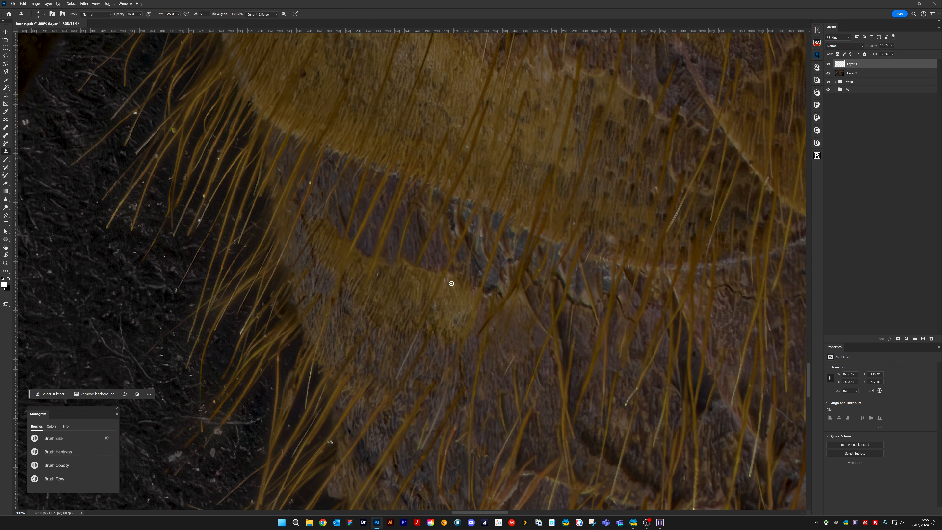
{"action": "key", "text": "bracketleft"}
{"action": "left_click", "coordinate": [379, 274]}
{"action": "key", "text": "bracketleft"}
{"action": "left_click", "coordinate": [655, 189]}
Examine the whole abdomen at reduced zoom and compare it with and without the retouching on Layer 4
{"action": "left_click_drag", "start_coordinate": [712, 198], "coordinate": [333, 332]}
{"action": "left_click_drag", "start_coordinate": [482, 278], "coordinate": [256, 272]}
{"action": "left_click_drag", "start_coordinate": [422, 269], "coordinate": [496, 240]}
{"action": "left_click_drag", "start_coordinate": [491, 301], "coordinate": [610, 260]}
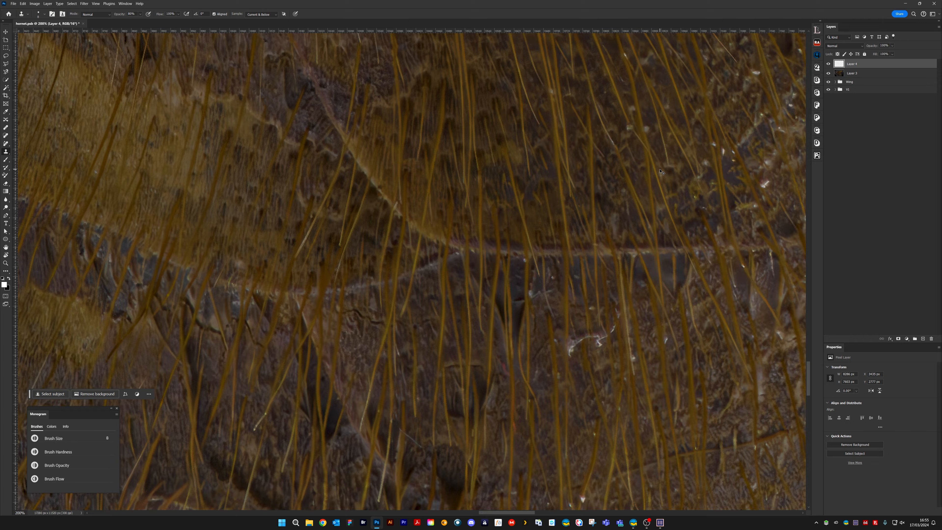
{"action": "key", "text": "ctrl+minus"}
{"action": "key", "text": "ctrl+minus"}
{"action": "key", "text": "ctrl+minus"}
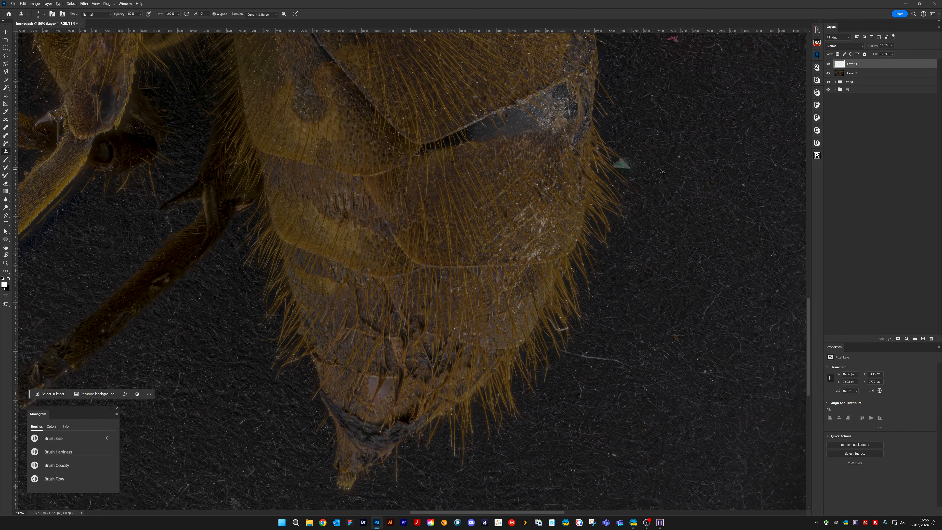
{"action": "key", "text": "ctrl+minus"}
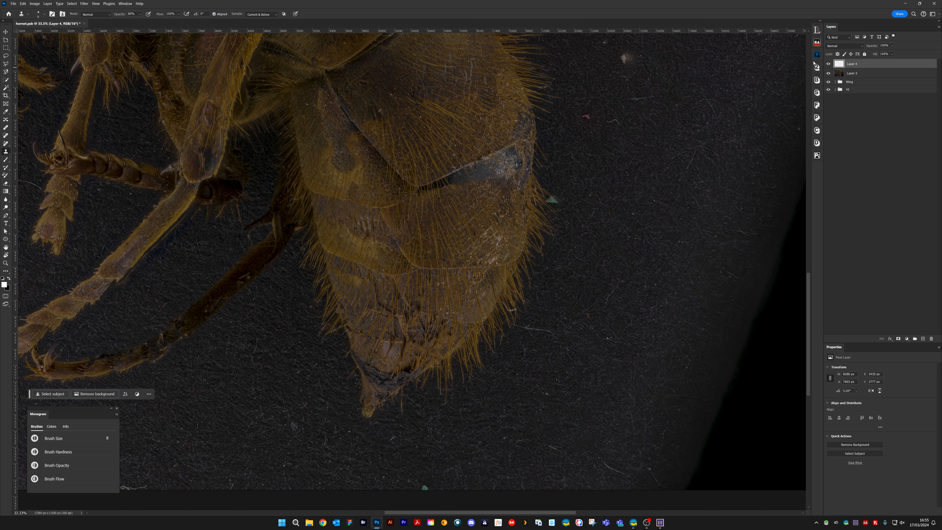
{"action": "left_click", "coordinate": [827, 66]}
Clone out the bright specks on the yellow segment around and below the dark oval patch
{"action": "scroll", "coordinate": [369, 308], "scroll_direction": "up", "scroll_amount": 5}
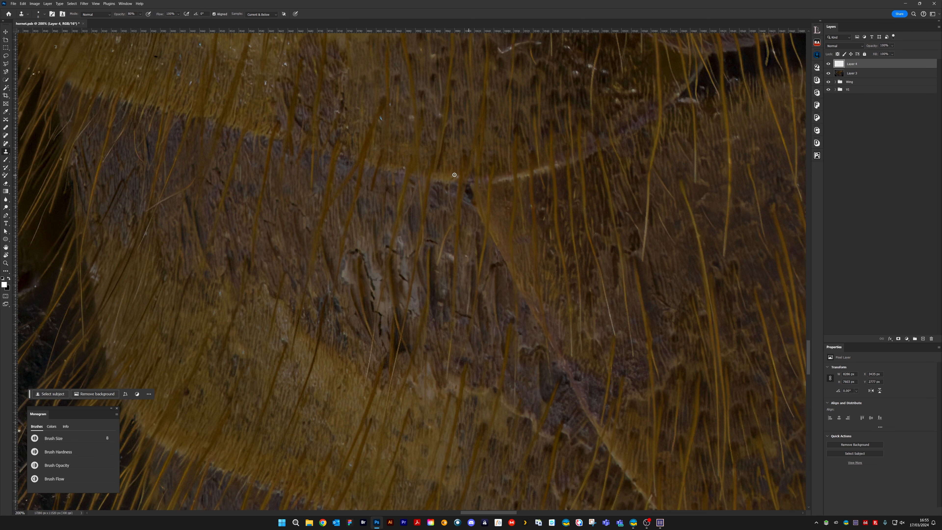
{"action": "left_click_drag", "start_coordinate": [374, 105], "coordinate": [483, 292]}
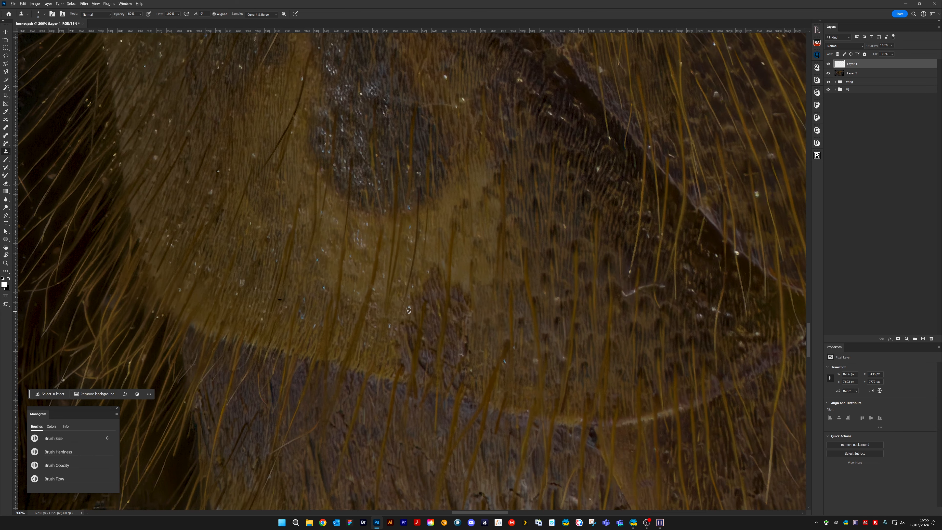
{"action": "left_click", "coordinate": [415, 288], "text": "alt"}
{"action": "left_click", "coordinate": [358, 246], "text": "alt"}
{"action": "left_click_drag", "start_coordinate": [357, 232], "coordinate": [357, 242]}
{"action": "left_click", "coordinate": [324, 283], "text": "alt"}
{"action": "left_click", "coordinate": [323, 287]}
{"action": "left_click", "coordinate": [332, 212], "text": "alt"}
{"action": "left_click", "coordinate": [335, 220]}
{"action": "left_click", "coordinate": [255, 146], "text": "alt"}
Clone out the small specks on the brown striped surface beside and above the dark oval patch
{"action": "left_click_drag", "start_coordinate": [278, 120], "coordinate": [362, 287]}
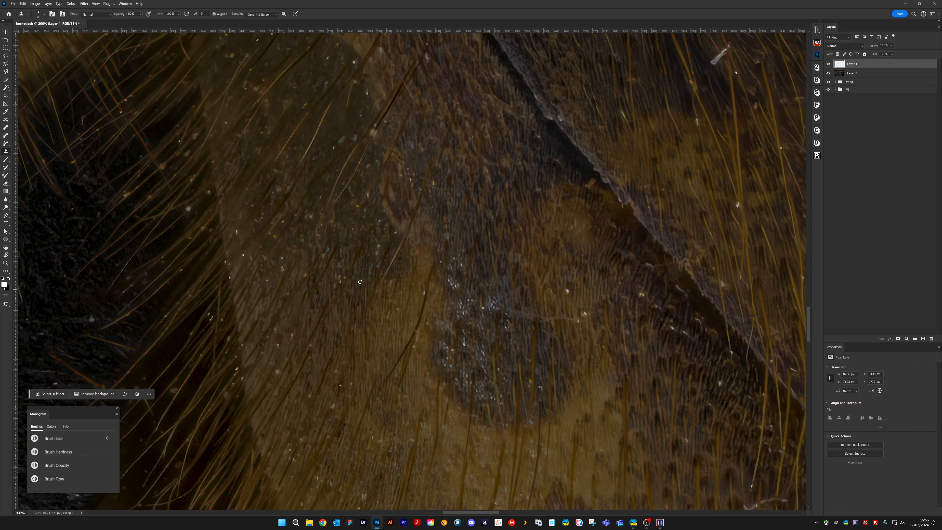
{"action": "left_click", "coordinate": [359, 213], "text": "alt"}
{"action": "left_click", "coordinate": [357, 207]}
{"action": "left_click_drag", "start_coordinate": [427, 280], "coordinate": [383, 249]}
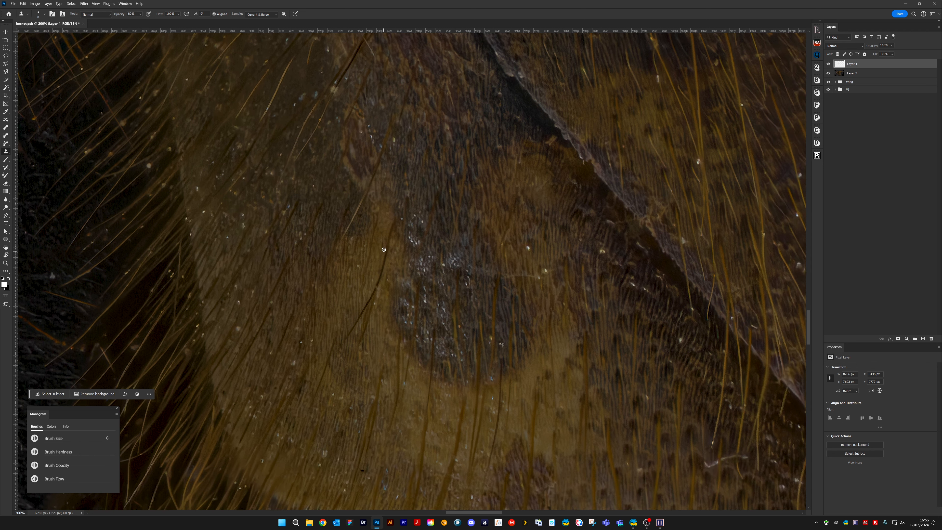
{"action": "left_click", "coordinate": [383, 250]}
{"action": "left_click", "coordinate": [298, 242]}
{"action": "left_click_drag", "start_coordinate": [293, 233], "coordinate": [389, 279]}
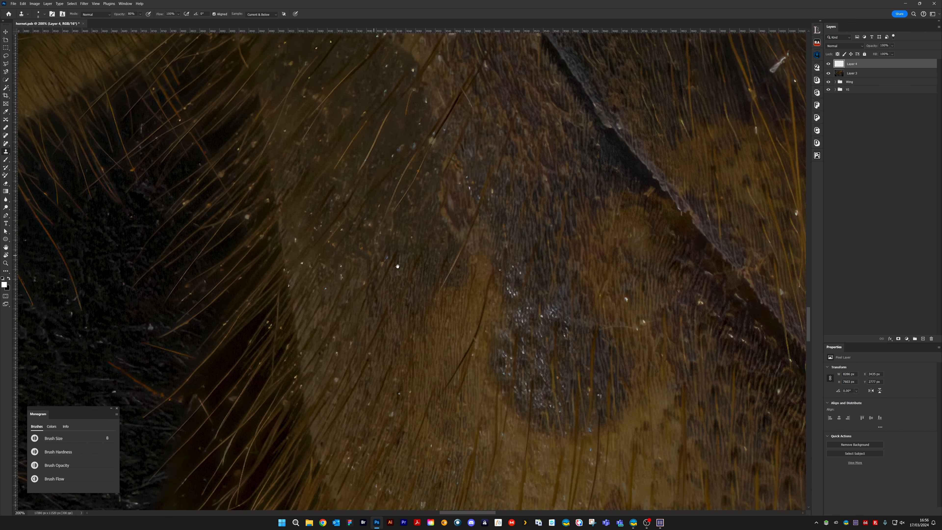
Clone out the pale flakes on the reddish-brown surface beside the upper end of the diagonal ridge
{"action": "mouse_move", "coordinate": [455, 248]}
{"action": "left_mouse_down"}
{"action": "mouse_move", "coordinate": [459, 274]}
{"action": "mouse_move", "coordinate": [393, 286]}
{"action": "mouse_move", "coordinate": [429, 261]}
{"action": "mouse_move", "coordinate": [339, 257]}
{"action": "left_mouse_up"}
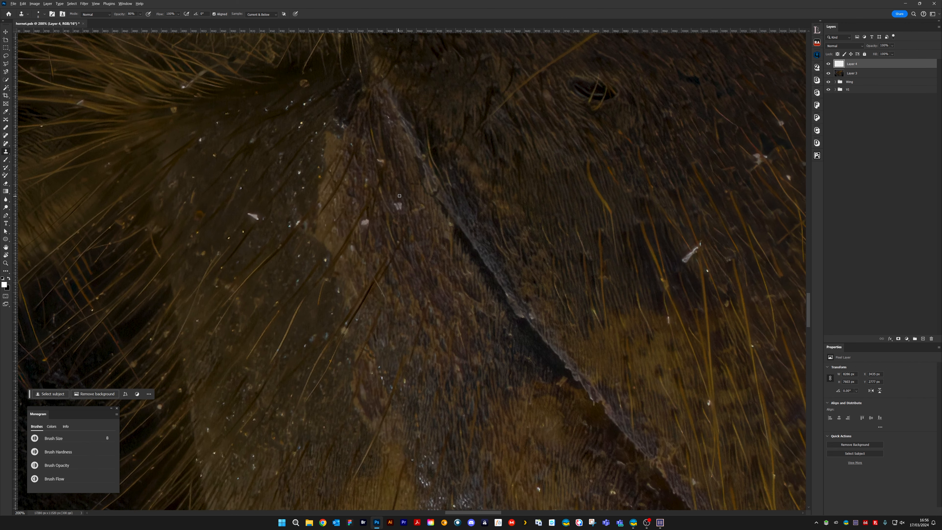
{"action": "left_click_drag", "start_coordinate": [398, 200], "coordinate": [401, 209]}
{"action": "left_click", "coordinate": [396, 204]}
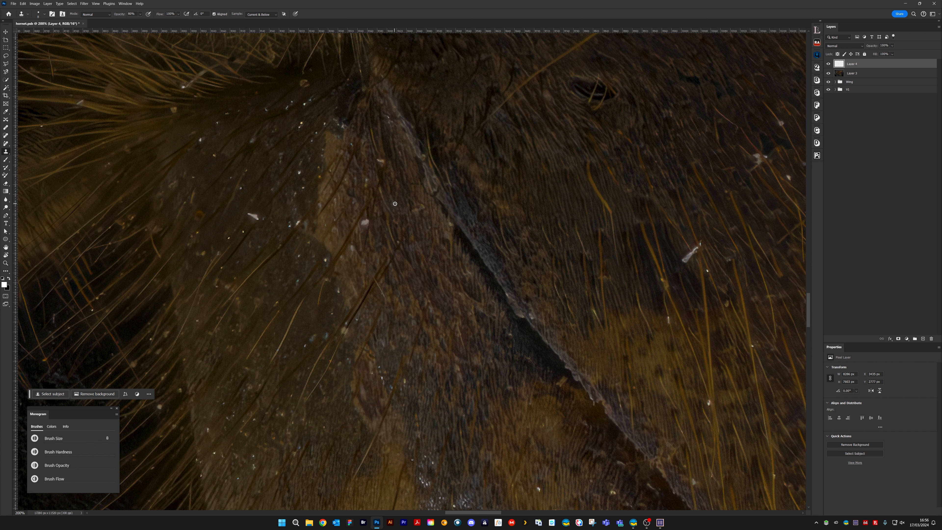
{"action": "left_click", "coordinate": [379, 160]}
{"action": "left_click", "coordinate": [364, 222]}
Clone out the white flake and surrounding specks on the olive-brown area near the segment's hairy edge
{"action": "left_click", "coordinate": [300, 219]}
{"action": "left_click", "coordinate": [321, 158]}
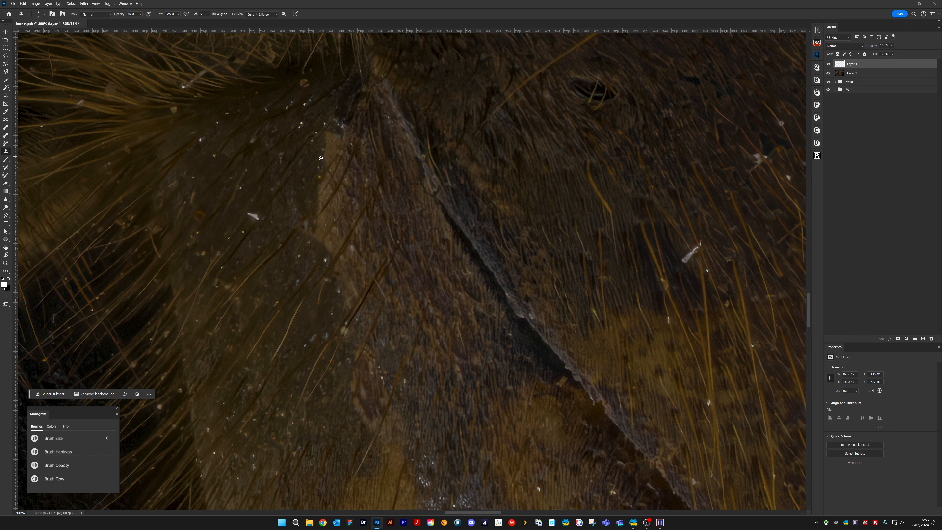
{"action": "left_click", "coordinate": [320, 176]}
{"action": "left_click", "coordinate": [253, 215]}
{"action": "left_click", "coordinate": [248, 216]}
{"action": "left_click", "coordinate": [261, 213], "text": "alt"}
{"action": "left_click", "coordinate": [325, 260]}
Clone out the elongated pale fragment on the dark hairy segment beyond the diagonal ridge
{"action": "left_click_drag", "start_coordinate": [427, 205], "coordinate": [155, 249]}
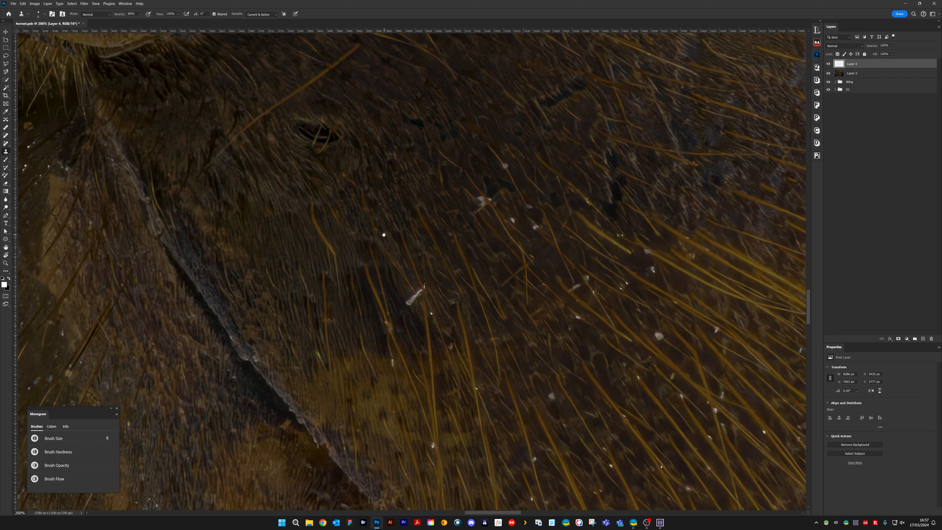
{"action": "left_click_drag", "start_coordinate": [382, 233], "coordinate": [283, 303]}
{"action": "key", "text": "alt"}
{"action": "mouse_move", "coordinate": [330, 368]}
{"action": "left_mouse_down"}
{"action": "mouse_move", "coordinate": [372, 254]}
{"action": "mouse_move", "coordinate": [355, 255]}
{"action": "left_mouse_up"}
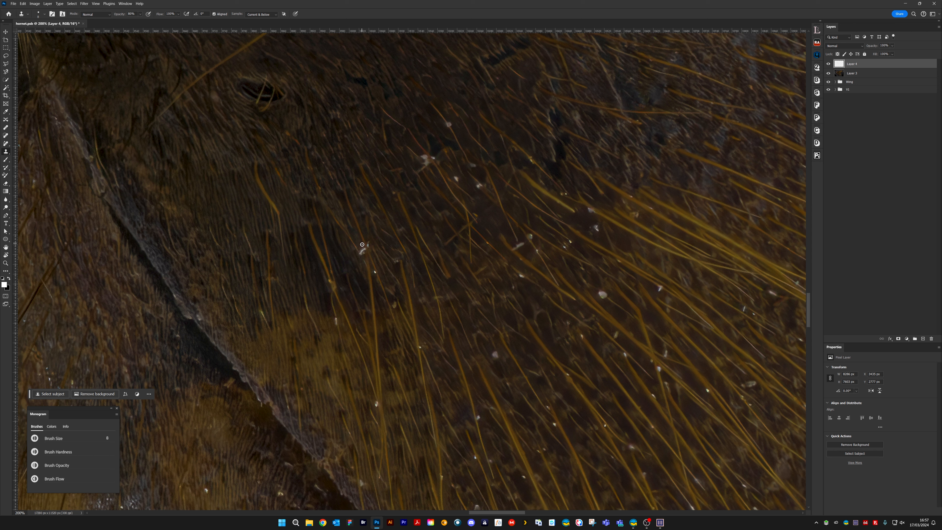
{"action": "left_click", "coordinate": [362, 249]}
{"action": "left_click", "coordinate": [363, 249]}
{"action": "left_click", "coordinate": [351, 254], "text": "alt"}
{"action": "left_click_drag", "start_coordinate": [360, 254], "coordinate": [365, 272]}
Clone out small pale specks among the amber hairs on the dark segment
{"action": "left_click_drag", "start_coordinate": [392, 360], "coordinate": [311, 238]}
{"action": "left_click_drag", "start_coordinate": [413, 229], "coordinate": [417, 231]}
{"action": "left_click_drag", "start_coordinate": [526, 177], "coordinate": [448, 225]}
{"action": "left_click_drag", "start_coordinate": [430, 291], "coordinate": [481, 180]}
{"action": "left_click_drag", "start_coordinate": [439, 235], "coordinate": [448, 246]}
{"action": "left_click", "coordinate": [373, 242], "text": "alt"}
{"action": "left_click_drag", "start_coordinate": [370, 233], "coordinate": [372, 242]}
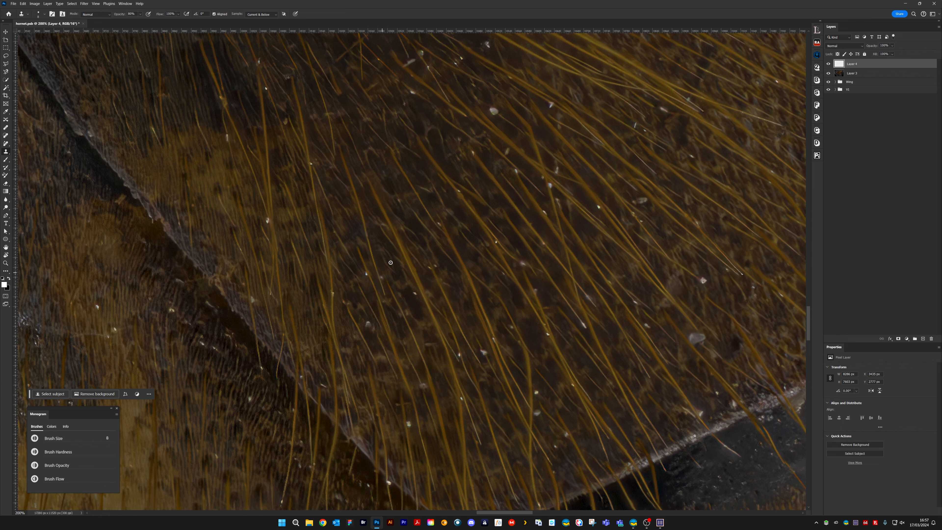
{"action": "left_click", "coordinate": [381, 266], "text": "alt"}
{"action": "left_click_drag", "start_coordinate": [382, 275], "coordinate": [383, 279]}
Clone out the marks on the grey-streaked hairy surface and the pale fleck at the tip of the long amber hair
{"action": "left_click_drag", "start_coordinate": [383, 242], "coordinate": [297, 427]}
{"action": "left_click_drag", "start_coordinate": [489, 256], "coordinate": [341, 397]}
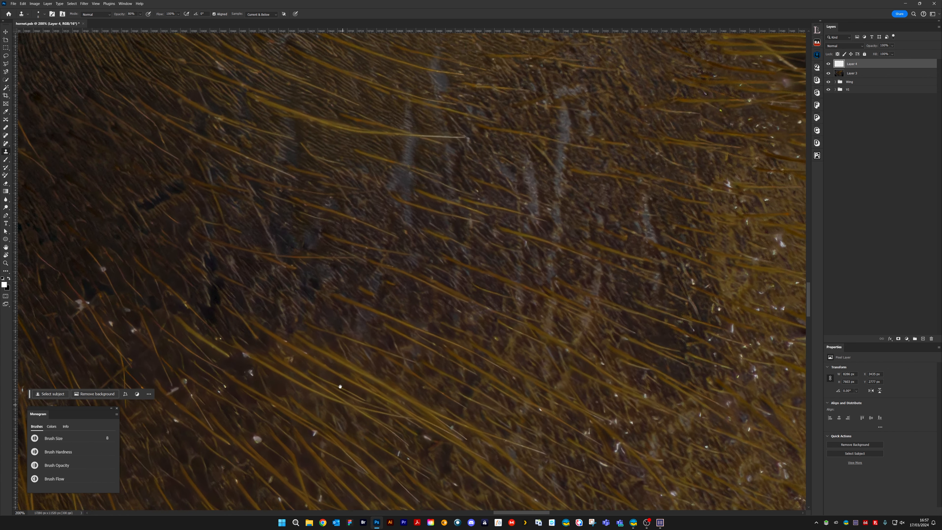
{"action": "left_click_drag", "start_coordinate": [378, 343], "coordinate": [433, 385]}
{"action": "left_click_drag", "start_coordinate": [519, 254], "coordinate": [391, 315]}
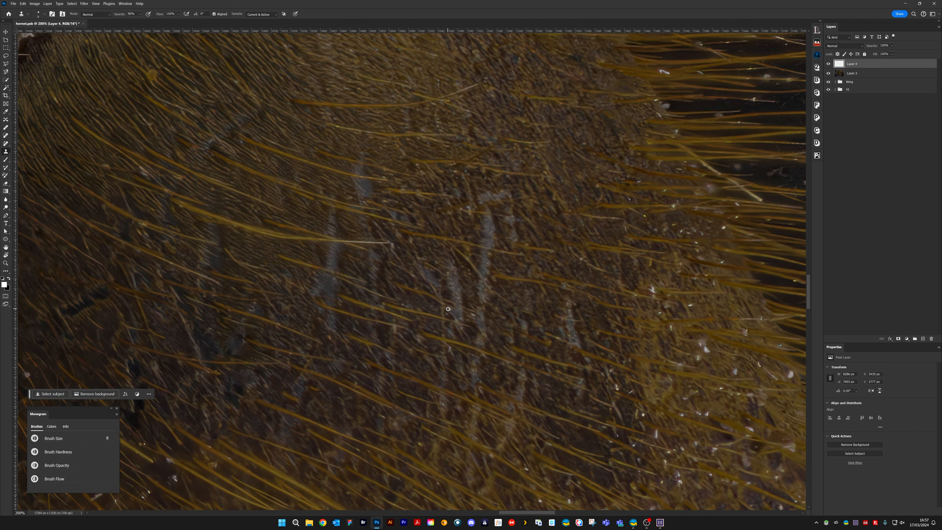
{"action": "left_click_drag", "start_coordinate": [448, 356], "coordinate": [461, 353]}
{"action": "left_click_drag", "start_coordinate": [390, 248], "coordinate": [397, 256]}
Try a clone stroke on the finely haired surface below the curved segment edge and undo it
{"action": "mouse_move", "coordinate": [417, 337]}
{"action": "left_mouse_down"}
{"action": "mouse_move", "coordinate": [554, 278]}
{"action": "mouse_move", "coordinate": [585, 294]}
{"action": "left_mouse_up"}
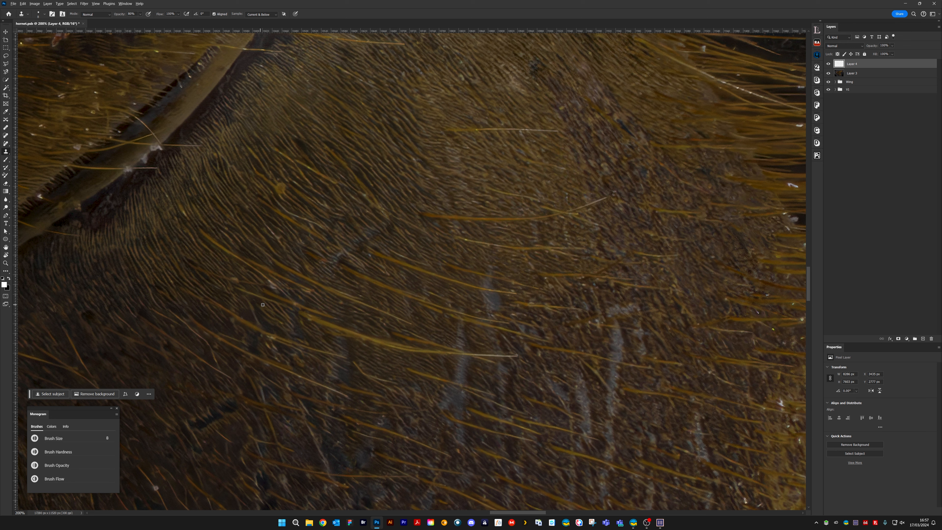
{"action": "left_click_drag", "start_coordinate": [266, 280], "coordinate": [279, 289]}
{"action": "key", "text": "ctrl+z"}
{"action": "mouse_move", "coordinate": [419, 286]}
{"action": "left_mouse_down"}
{"action": "mouse_move", "coordinate": [397, 312]}
{"action": "mouse_move", "coordinate": [408, 290]}
{"action": "left_mouse_up"}
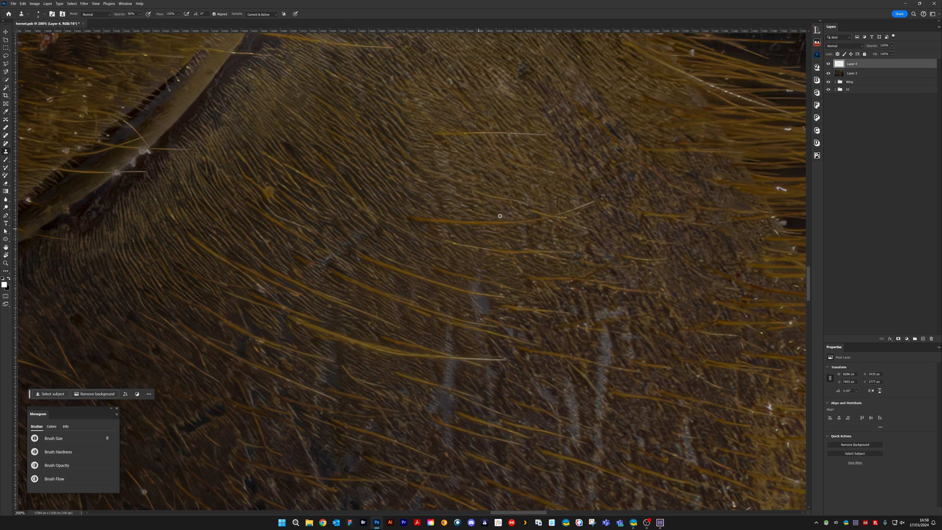
Clone out the long amber hair crossing the smooth triangular area beside the yellow segment
{"action": "left_click_drag", "start_coordinate": [564, 150], "coordinate": [422, 343]}
{"action": "mouse_move", "coordinate": [430, 249]}
{"action": "left_mouse_down"}
{"action": "mouse_move", "coordinate": [422, 265]}
{"action": "mouse_move", "coordinate": [436, 277]}
{"action": "left_mouse_up"}
{"action": "left_click", "coordinate": [408, 248], "text": "alt"}
{"action": "left_click_drag", "start_coordinate": [394, 168], "coordinate": [421, 352]}
{"action": "left_click_drag", "start_coordinate": [284, 293], "coordinate": [314, 264]}
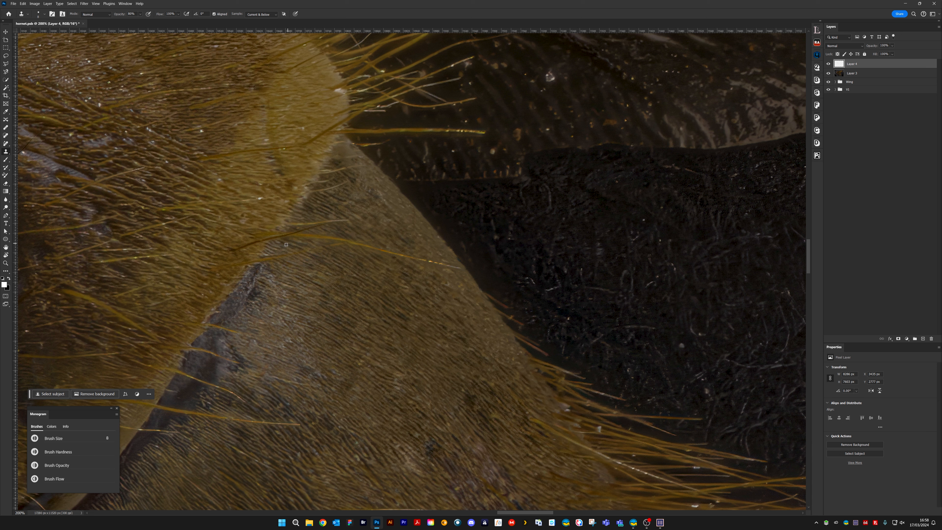
{"action": "left_click_drag", "start_coordinate": [296, 236], "coordinate": [429, 259]}
{"action": "left_click", "coordinate": [346, 256], "text": "alt"}
{"action": "left_click_drag", "start_coordinate": [337, 248], "coordinate": [342, 244]}
{"action": "left_click", "coordinate": [414, 235], "text": "alt"}
{"action": "left_click", "coordinate": [426, 244]}
Clone out pale specks on the finely haired surface beside the rounded yellow segment edge
{"action": "left_click_drag", "start_coordinate": [428, 233], "coordinate": [577, 374]}
{"action": "left_click", "coordinate": [466, 261], "text": "alt"}
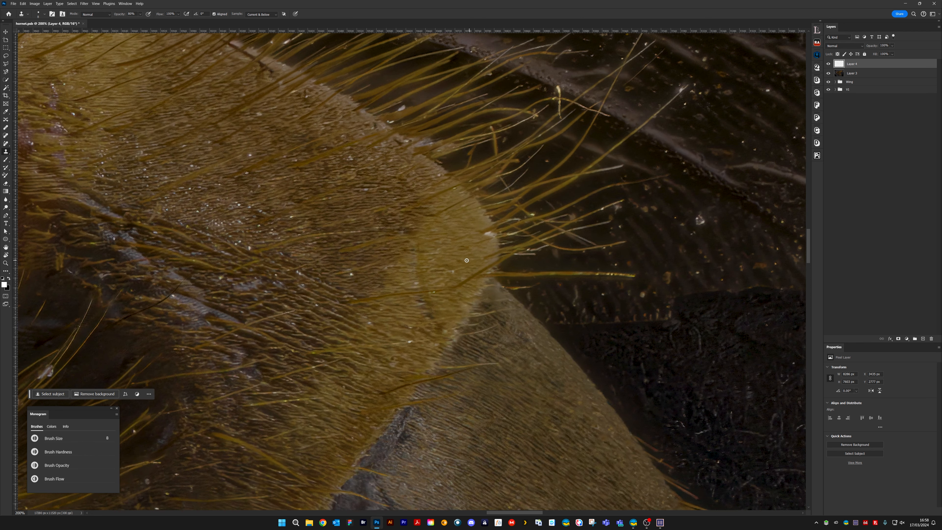
{"action": "left_click", "coordinate": [432, 281], "text": "alt"}
{"action": "left_click", "coordinate": [416, 283]}
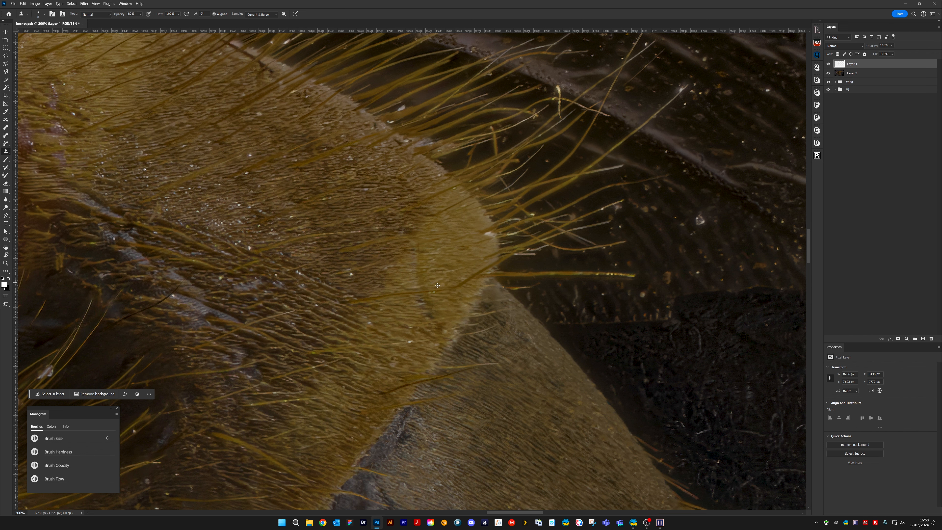
{"action": "left_click", "coordinate": [351, 275]}
{"action": "mouse_move", "coordinate": [313, 253]}
{"action": "left_mouse_down"}
{"action": "mouse_move", "coordinate": [439, 290]}
{"action": "mouse_move", "coordinate": [476, 345]}
{"action": "left_mouse_up"}
Clone out the white specks scattered across the middle of the ribbed, amber-haired surface
{"action": "left_click", "coordinate": [420, 245], "text": "alt"}
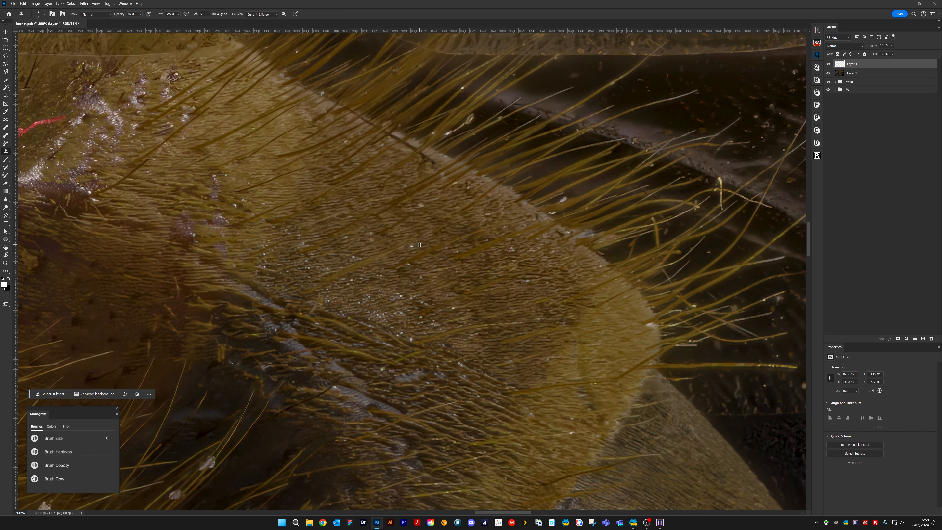
{"action": "left_click", "coordinate": [412, 246]}
{"action": "left_click", "coordinate": [421, 206]}
{"action": "left_click", "coordinate": [408, 264]}
{"action": "left_click", "coordinate": [424, 277]}
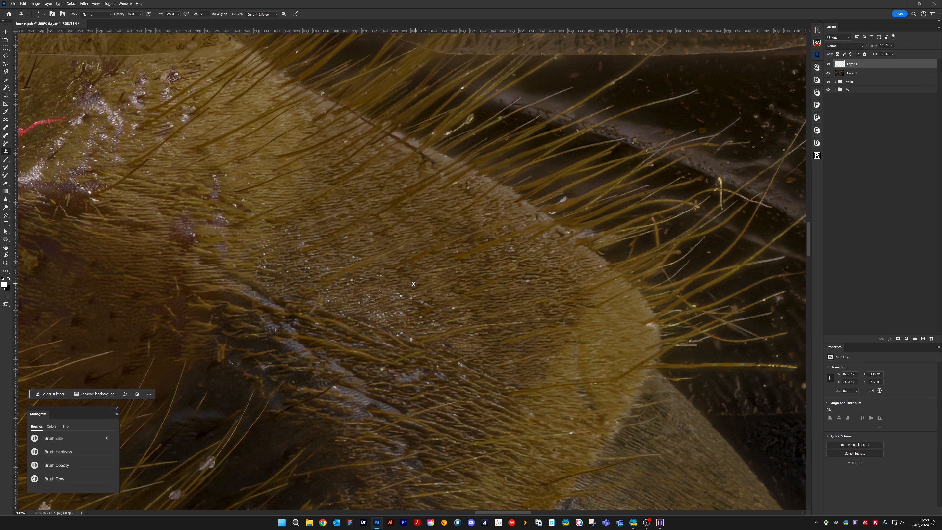
{"action": "left_click", "coordinate": [409, 300], "text": "alt"}
{"action": "left_click", "coordinate": [400, 295]}
{"action": "left_click", "coordinate": [394, 297]}
Clone out bright flecks on the small upper purplish patch of the amber-haired surface
{"action": "left_click", "coordinate": [233, 175], "text": "alt"}
{"action": "left_click", "coordinate": [225, 175]}
{"action": "left_click", "coordinate": [214, 176]}
{"action": "left_click", "coordinate": [215, 179]}
{"action": "left_click", "coordinate": [217, 180]}
{"action": "left_click_drag", "start_coordinate": [235, 203], "coordinate": [422, 232]}
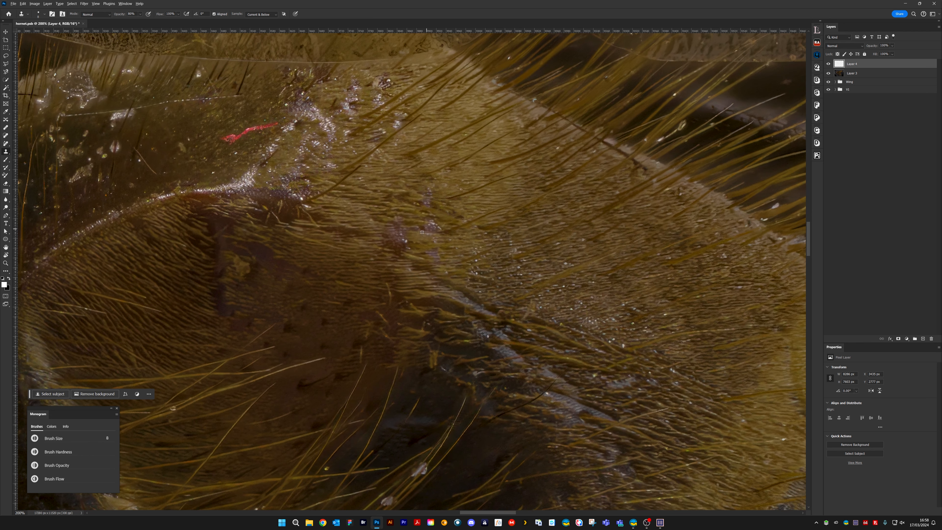
Clone out the glints on the purplish patches above the dark diagonal groove
{"action": "left_click", "coordinate": [405, 245], "text": "alt"}
{"action": "left_click", "coordinate": [406, 241]}
{"action": "left_click", "coordinate": [408, 248]}
{"action": "left_click_drag", "start_coordinate": [431, 223], "coordinate": [440, 227]}
{"action": "left_click", "coordinate": [417, 204]}
{"action": "mouse_move", "coordinate": [413, 156]}
{"action": "left_mouse_down"}
{"action": "mouse_move", "coordinate": [478, 263]}
{"action": "mouse_move", "coordinate": [525, 247]}
{"action": "left_mouse_up"}
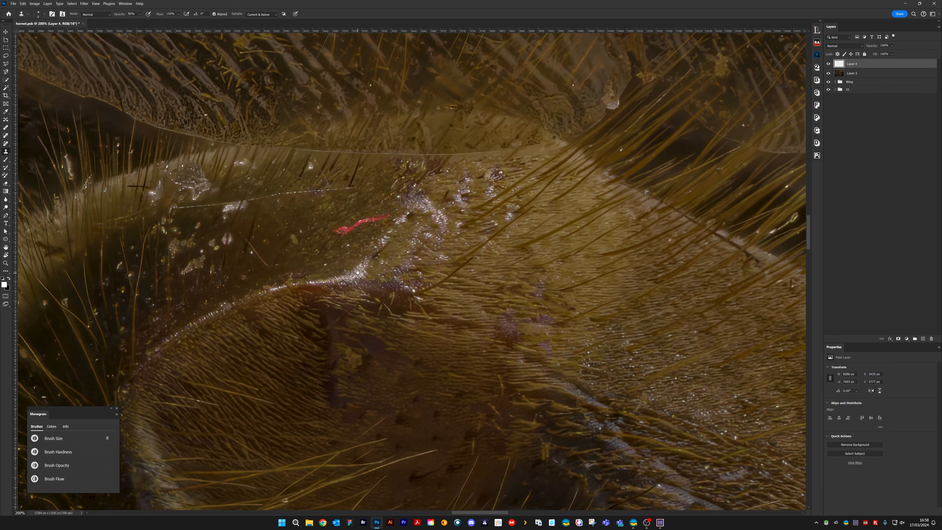
Clone out the red fibre on the smooth amber area and bright glints around the neighbouring purplish patch
{"action": "left_click_drag", "start_coordinate": [357, 272], "coordinate": [507, 195]}
{"action": "left_click_drag", "start_coordinate": [434, 212], "coordinate": [445, 228]}
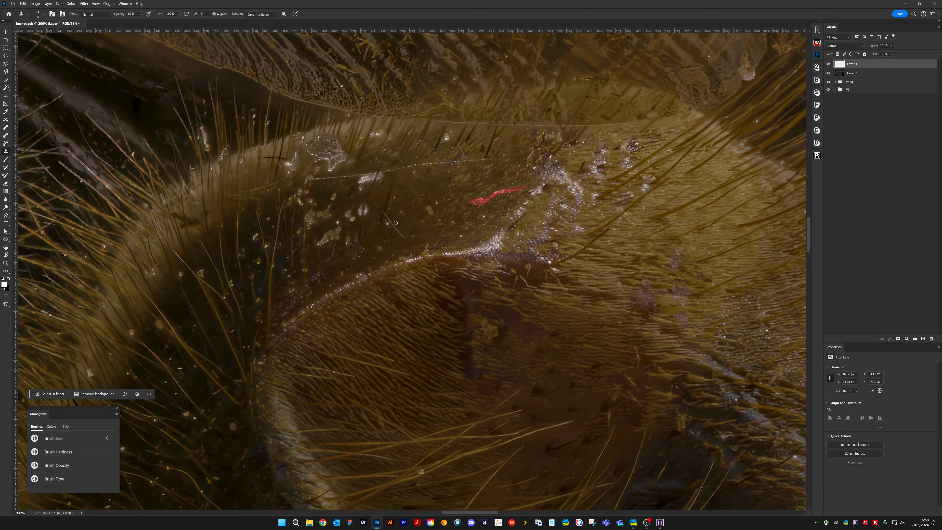
{"action": "mouse_move", "coordinate": [508, 181]}
{"action": "left_mouse_down"}
{"action": "mouse_move", "coordinate": [518, 187]}
{"action": "mouse_move", "coordinate": [499, 193]}
{"action": "mouse_move", "coordinate": [512, 193]}
{"action": "mouse_move", "coordinate": [503, 171]}
{"action": "mouse_move", "coordinate": [511, 170]}
{"action": "mouse_move", "coordinate": [501, 197]}
{"action": "mouse_move", "coordinate": [485, 203]}
{"action": "mouse_move", "coordinate": [422, 204]}
{"action": "left_mouse_up"}
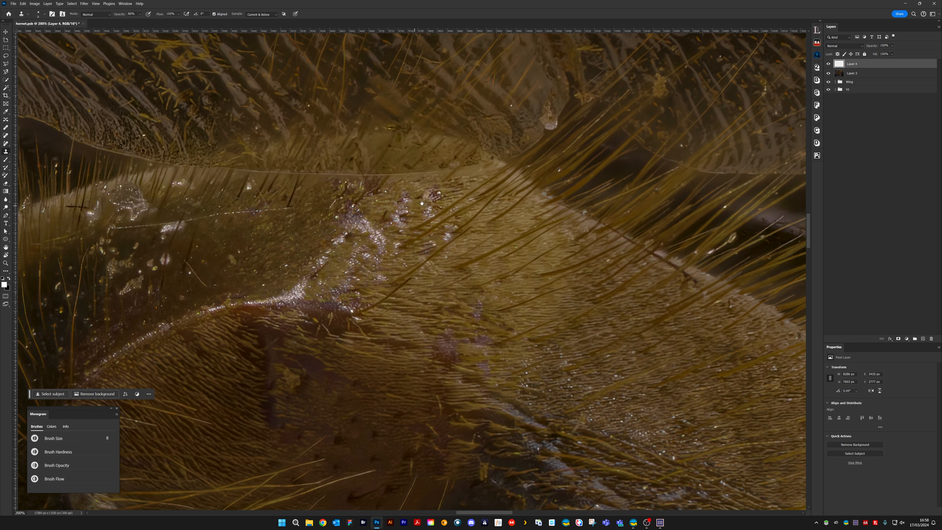
{"action": "left_click_drag", "start_coordinate": [452, 244], "coordinate": [443, 238]}
{"action": "mouse_move", "coordinate": [355, 307]}
{"action": "left_mouse_down"}
{"action": "mouse_move", "coordinate": [322, 307]}
{"action": "mouse_move", "coordinate": [329, 290]}
{"action": "mouse_move", "coordinate": [351, 295]}
{"action": "mouse_move", "coordinate": [348, 307]}
{"action": "mouse_move", "coordinate": [355, 287]}
{"action": "left_mouse_up"}
Set the clone brush size to 4 and clone out white glints across the upper part of the shiny purplish patch
{"action": "key", "text": "bracketleft"}
{"action": "key", "text": "bracketleft"}
{"action": "key", "text": "bracketleft"}
{"action": "key", "text": "bracketleft"}
{"action": "key", "text": "bracketleft"}
{"action": "key", "text": "bracketleft"}
{"action": "key", "text": "bracketleft"}
{"action": "key", "text": "bracketright"}
{"action": "key", "text": "bracketright"}
{"action": "key", "text": "bracketright"}
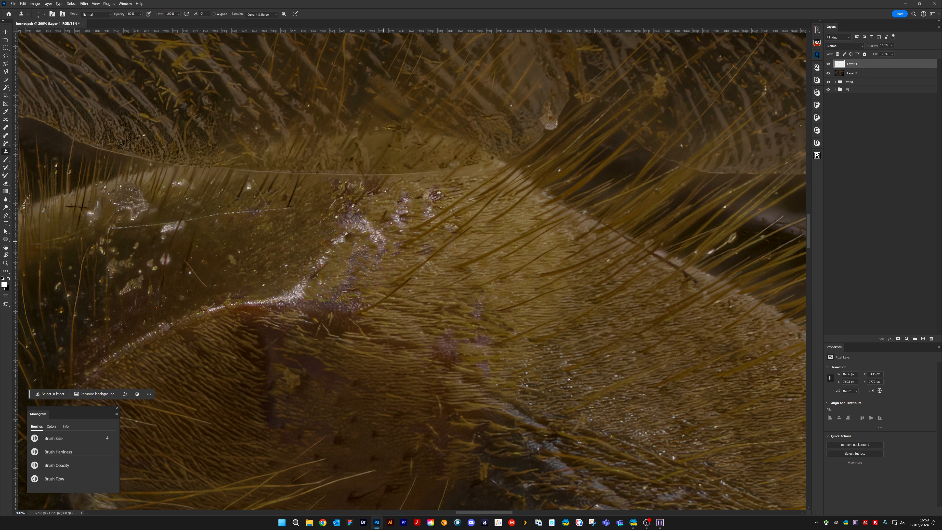
{"action": "left_click", "coordinate": [381, 249], "text": "alt"}
{"action": "left_click_drag", "start_coordinate": [381, 245], "coordinate": [379, 239]}
{"action": "left_click_drag", "start_coordinate": [379, 237], "coordinate": [375, 233]}
{"action": "left_click_drag", "start_coordinate": [398, 216], "coordinate": [402, 214]}
{"action": "left_click_drag", "start_coordinate": [402, 211], "coordinate": [407, 209]}
{"action": "left_click", "coordinate": [405, 201]}
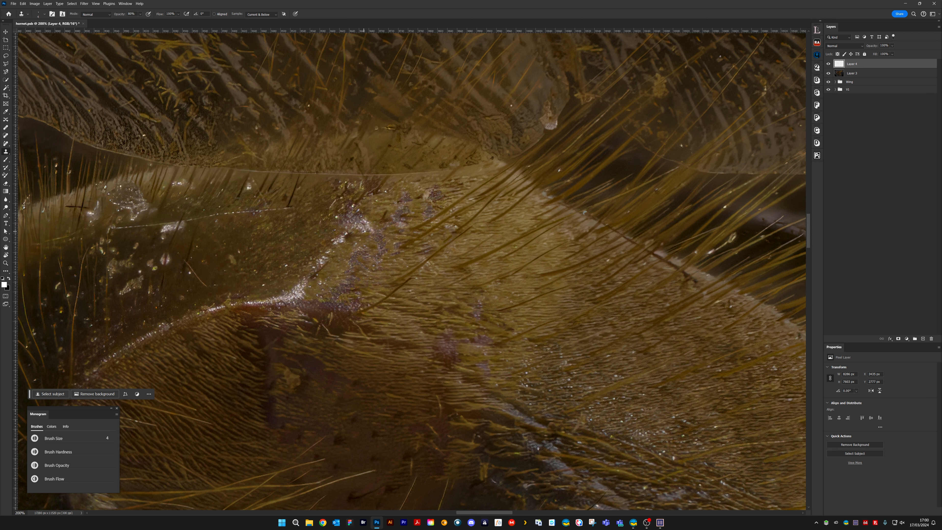
{"action": "left_click_drag", "start_coordinate": [371, 225], "coordinate": [357, 228]}
{"action": "left_click", "coordinate": [344, 206]}
Toggle Layer 4's visibility to compare the retouched shiny patch with the original
{"action": "left_click", "coordinate": [829, 64]}
{"action": "left_click", "coordinate": [828, 64]}
{"action": "key", "text": "ctrl+comma"}
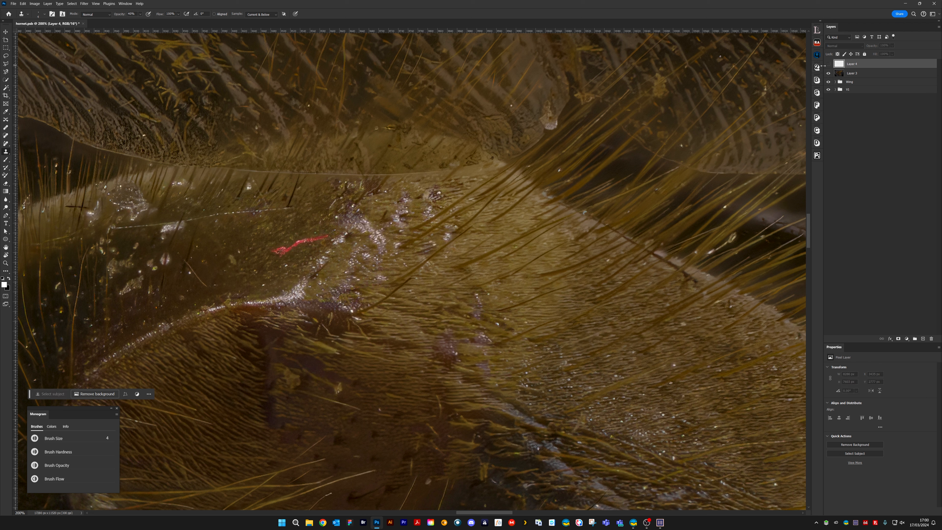
{"action": "key", "text": "ctrl+comma"}
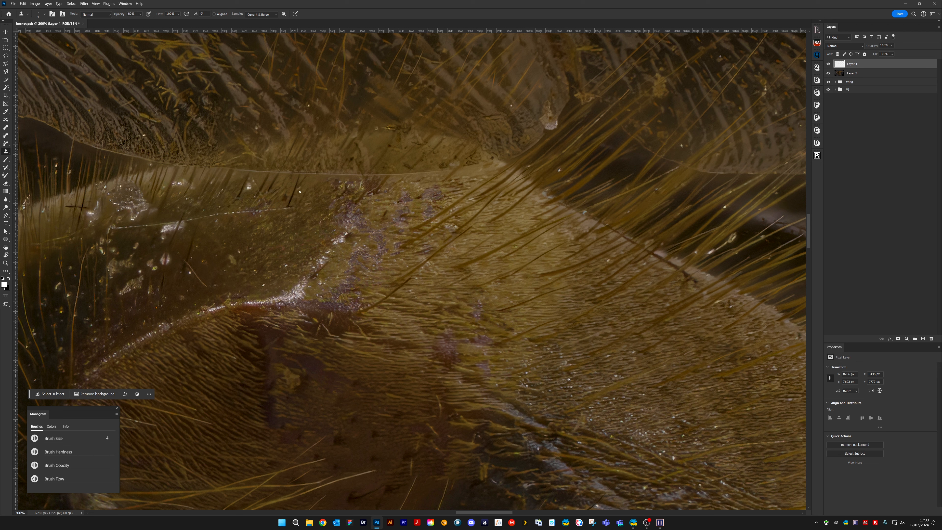
Turn on aligned sampling, enlarge the brush, and clone out part of the long pale fibre and nearby specks on the smooth amber area
{"action": "left_click", "coordinate": [214, 14]}
{"action": "key", "text": "bracketright"}
{"action": "key", "text": "bracketright"}
{"action": "key", "text": "bracketright"}
{"action": "key", "text": "bracketright"}
{"action": "left_click", "coordinate": [244, 221], "text": "alt"}
{"action": "mouse_move", "coordinate": [261, 178]}
{"action": "left_mouse_down"}
{"action": "mouse_move", "coordinate": [253, 175]}
{"action": "mouse_move", "coordinate": [252, 197]}
{"action": "left_mouse_up"}
{"action": "key", "text": "bracketleft"}
{"action": "mouse_move", "coordinate": [227, 225]}
{"action": "left_mouse_down"}
{"action": "mouse_move", "coordinate": [291, 209]}
{"action": "mouse_move", "coordinate": [250, 220]}
{"action": "mouse_move", "coordinate": [222, 213]}
{"action": "left_mouse_up"}
{"action": "mouse_move", "coordinate": [239, 249]}
{"action": "left_mouse_down"}
{"action": "mouse_move", "coordinate": [273, 256]}
{"action": "mouse_move", "coordinate": [253, 267]}
{"action": "mouse_move", "coordinate": [257, 273]}
{"action": "mouse_move", "coordinate": [245, 249]}
{"action": "mouse_move", "coordinate": [254, 243]}
{"action": "mouse_move", "coordinate": [285, 265]}
{"action": "left_mouse_up"}
Clone out small specks where the smooth amber area meets the top of the purplish patch
{"action": "left_click", "coordinate": [317, 228], "text": "alt"}
{"action": "left_click_drag", "start_coordinate": [325, 219], "coordinate": [331, 215]}
{"action": "left_click", "coordinate": [330, 198], "text": "alt"}
{"action": "mouse_move", "coordinate": [339, 182]}
{"action": "left_mouse_down"}
{"action": "mouse_move", "coordinate": [328, 206]}
{"action": "mouse_move", "coordinate": [362, 188]}
{"action": "left_mouse_up"}
{"action": "left_click", "coordinate": [357, 187], "text": "alt"}
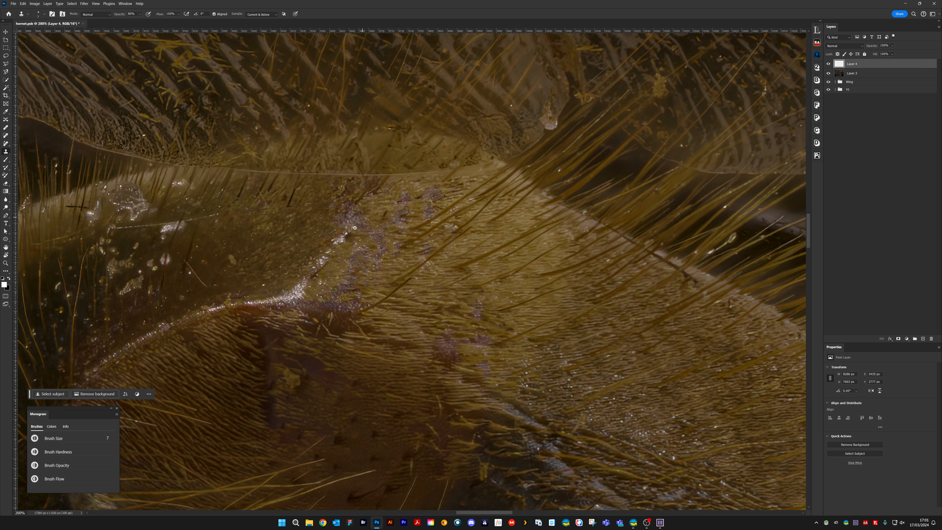
Set the brush size to 5 and clone out the white glints running down the purplish patch to the curved ridge
{"action": "key", "text": "bracketleft"}
{"action": "key", "text": "bracketleft"}
{"action": "left_click_drag", "start_coordinate": [340, 241], "coordinate": [337, 231]}
{"action": "left_click_drag", "start_coordinate": [325, 257], "coordinate": [311, 278]}
{"action": "left_click_drag", "start_coordinate": [303, 283], "coordinate": [292, 289]}
{"action": "mouse_move", "coordinate": [292, 292]}
{"action": "left_mouse_down"}
{"action": "mouse_move", "coordinate": [344, 304]}
{"action": "mouse_move", "coordinate": [283, 298]}
{"action": "mouse_move", "coordinate": [286, 291]}
{"action": "mouse_move", "coordinate": [300, 295]}
{"action": "mouse_move", "coordinate": [294, 305]}
{"action": "mouse_move", "coordinate": [304, 298]}
{"action": "mouse_move", "coordinate": [280, 307]}
{"action": "left_mouse_up"}
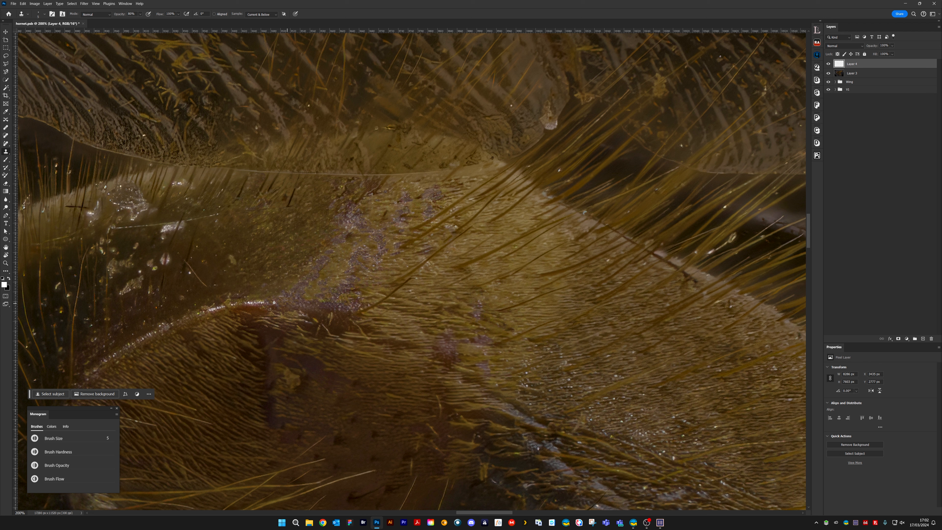
Clone out bright glints on the curved ridge beside the purplish patch, turning on aligned sampling
{"action": "left_click_drag", "start_coordinate": [247, 302], "coordinate": [257, 304]}
{"action": "left_click_drag", "start_coordinate": [251, 304], "coordinate": [254, 303]}
{"action": "key", "text": "alt"}
{"action": "left_click", "coordinate": [273, 297], "text": "alt"}
{"action": "left_click", "coordinate": [214, 14]}
{"action": "left_click_drag", "start_coordinate": [224, 253], "coordinate": [372, 236]}
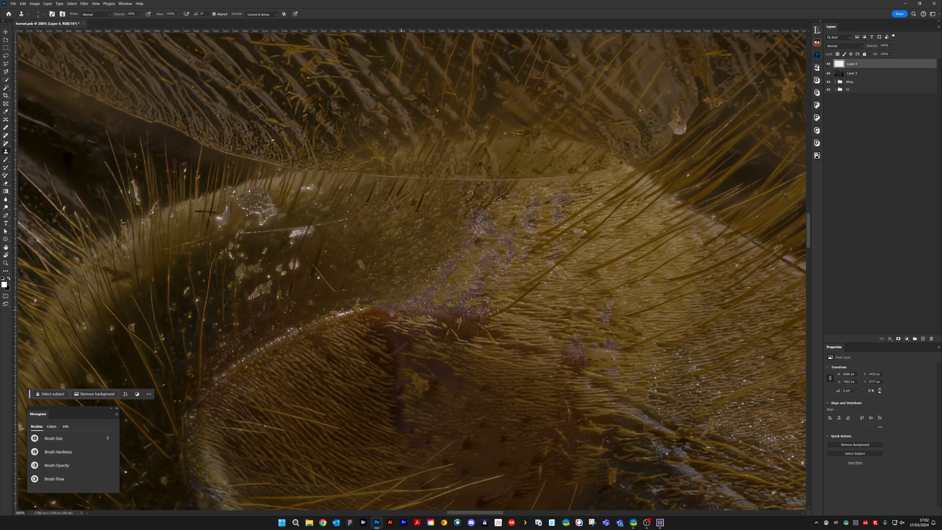
{"action": "left_click_drag", "start_coordinate": [391, 315], "coordinate": [404, 314]}
Clone out the thin diagonal hair and surrounding specks on the smooth area above the curved ridge
{"action": "left_click", "coordinate": [329, 259], "text": "alt"}
{"action": "left_click", "coordinate": [320, 262]}
{"action": "left_click", "coordinate": [322, 266], "text": "alt"}
{"action": "left_click_drag", "start_coordinate": [318, 271], "coordinate": [334, 290]}
{"action": "left_click", "coordinate": [313, 272], "text": "alt"}
{"action": "left_click", "coordinate": [314, 267]}
{"action": "left_click", "coordinate": [321, 263], "text": "alt"}
{"action": "left_click", "coordinate": [316, 267]}
{"action": "left_click", "coordinate": [356, 273], "text": "alt"}
{"action": "left_click_drag", "start_coordinate": [359, 262], "coordinate": [355, 272]}
{"action": "mouse_move", "coordinate": [362, 310]}
{"action": "left_mouse_down"}
{"action": "mouse_move", "coordinate": [453, 259]}
{"action": "mouse_move", "coordinate": [419, 268]}
{"action": "mouse_move", "coordinate": [436, 254]}
{"action": "mouse_move", "coordinate": [427, 255]}
{"action": "mouse_move", "coordinate": [420, 262]}
{"action": "mouse_move", "coordinate": [441, 263]}
{"action": "mouse_move", "coordinate": [463, 248]}
{"action": "mouse_move", "coordinate": [425, 242]}
{"action": "mouse_move", "coordinate": [464, 219]}
{"action": "mouse_move", "coordinate": [449, 230]}
{"action": "left_mouse_up"}
Clone out small white specks along and just above the curved ridge
{"action": "left_click", "coordinate": [428, 255], "text": "alt"}
{"action": "left_click", "coordinate": [467, 242], "text": "alt"}
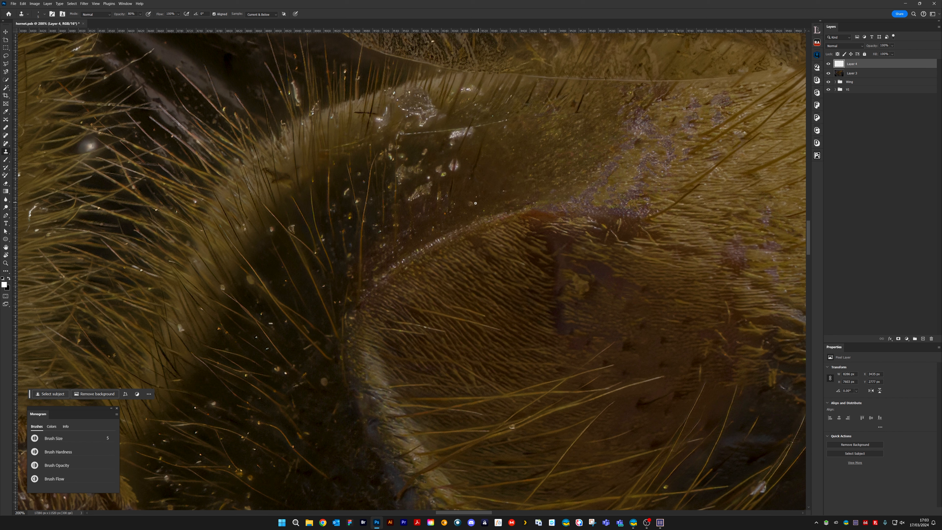
{"action": "left_click_drag", "start_coordinate": [471, 203], "coordinate": [475, 201]}
{"action": "left_click", "coordinate": [433, 241]}
{"action": "left_click", "coordinate": [431, 244]}
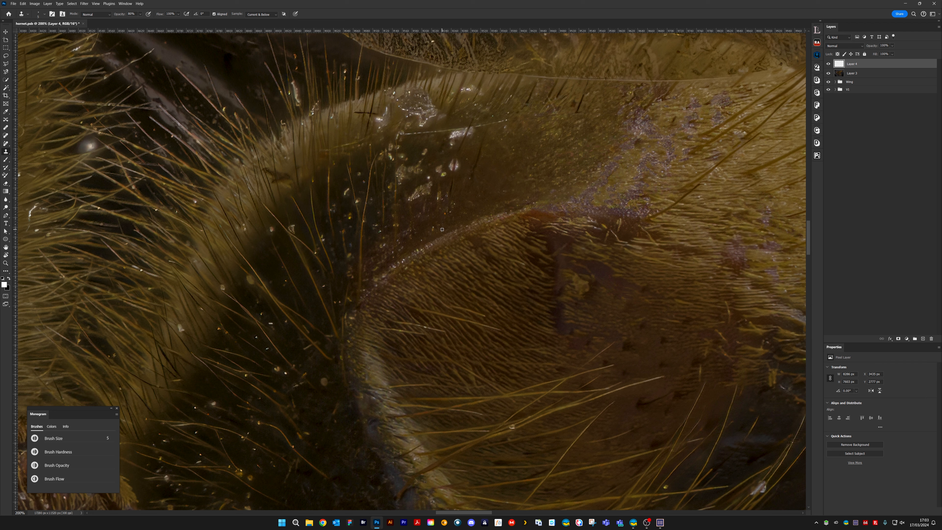
{"action": "left_click", "coordinate": [445, 237]}
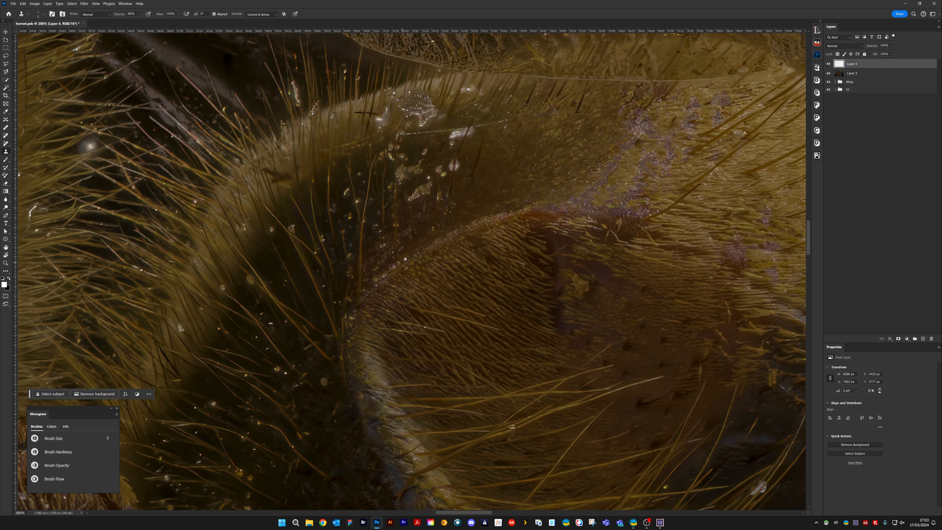
{"action": "left_click", "coordinate": [441, 225], "text": "alt"}
{"action": "mouse_move", "coordinate": [432, 227]}
{"action": "left_mouse_down"}
{"action": "mouse_move", "coordinate": [437, 189]}
{"action": "mouse_move", "coordinate": [458, 185]}
{"action": "mouse_move", "coordinate": [446, 214]}
{"action": "left_mouse_up"}
{"action": "left_click", "coordinate": [452, 208], "text": "alt"}
{"action": "left_click_drag", "start_coordinate": [498, 256], "coordinate": [354, 253]}
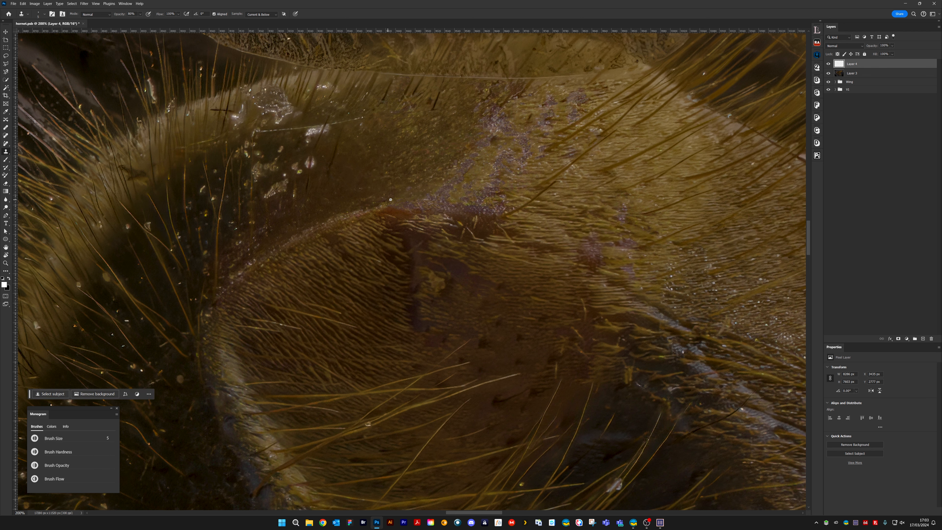
Soften the pale hairs below the ridge's end with cloning at 30% opacity, and restore the opacity to 80%
{"action": "left_click_drag", "start_coordinate": [416, 244], "coordinate": [435, 242]}
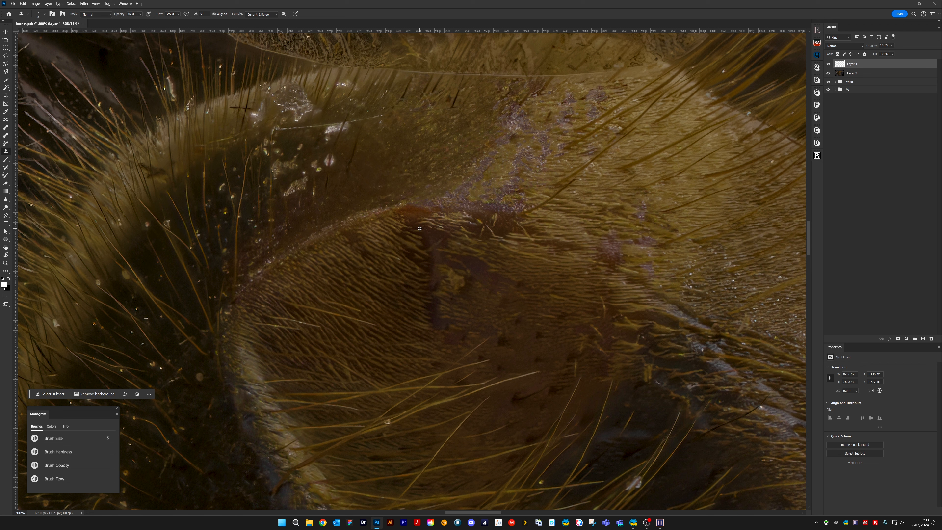
{"action": "key", "text": "3"}
{"action": "left_click", "coordinate": [418, 225], "text": "alt"}
{"action": "left_click_drag", "start_coordinate": [423, 221], "coordinate": [443, 226]}
{"action": "left_click_drag", "start_coordinate": [442, 213], "coordinate": [469, 217]}
{"action": "left_click_drag", "start_coordinate": [478, 224], "coordinate": [473, 224]}
{"action": "key", "text": "8"}
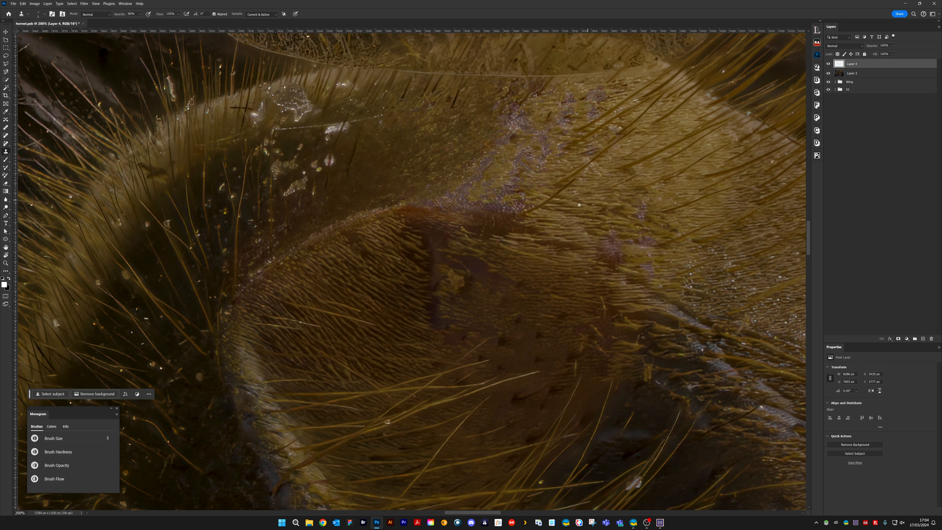
Clone out stray pale hairs on the brown surface between the curved ridge and the purplish patches
{"action": "key", "text": "alt"}
{"action": "left_click_drag", "start_coordinate": [518, 229], "coordinate": [519, 237]}
{"action": "left_click", "coordinate": [506, 256], "text": "alt"}
{"action": "left_click_drag", "start_coordinate": [508, 246], "coordinate": [518, 251]}
{"action": "left_click_drag", "start_coordinate": [621, 269], "coordinate": [637, 272]}
{"action": "mouse_move", "coordinate": [571, 311]}
{"action": "left_mouse_down"}
{"action": "mouse_move", "coordinate": [515, 256]}
{"action": "mouse_move", "coordinate": [569, 244]}
{"action": "mouse_move", "coordinate": [569, 258]}
{"action": "left_mouse_up"}
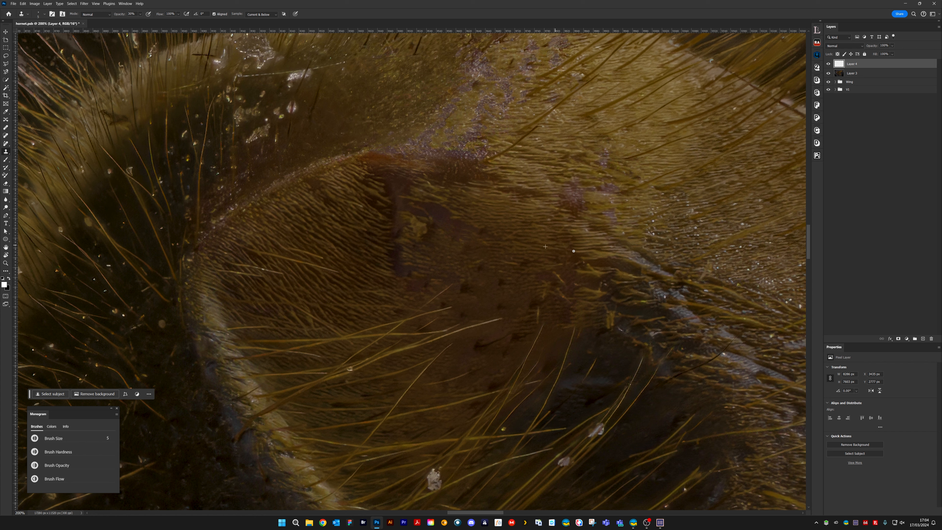
Clone out the small marks on the reddish-brown surface beside the dark diagonal groove
{"action": "left_click", "coordinate": [557, 286], "text": "alt"}
{"action": "left_click_drag", "start_coordinate": [563, 282], "coordinate": [559, 278]}
{"action": "left_click", "coordinate": [563, 277], "text": "alt"}
{"action": "left_click", "coordinate": [562, 265], "text": "alt"}
{"action": "left_click_drag", "start_coordinate": [559, 278], "coordinate": [555, 275]}
Clone out stray pale hairs on the dark purplish-brown area around the yellow flake
{"action": "left_click", "coordinate": [470, 197], "text": "alt"}
{"action": "left_click", "coordinate": [461, 205], "text": "alt"}
{"action": "mouse_move", "coordinate": [417, 205]}
{"action": "left_mouse_down"}
{"action": "mouse_move", "coordinate": [482, 250]}
{"action": "mouse_move", "coordinate": [460, 220]}
{"action": "left_mouse_up"}
{"action": "left_click", "coordinate": [454, 226], "text": "alt"}
{"action": "left_click_drag", "start_coordinate": [448, 190], "coordinate": [450, 220]}
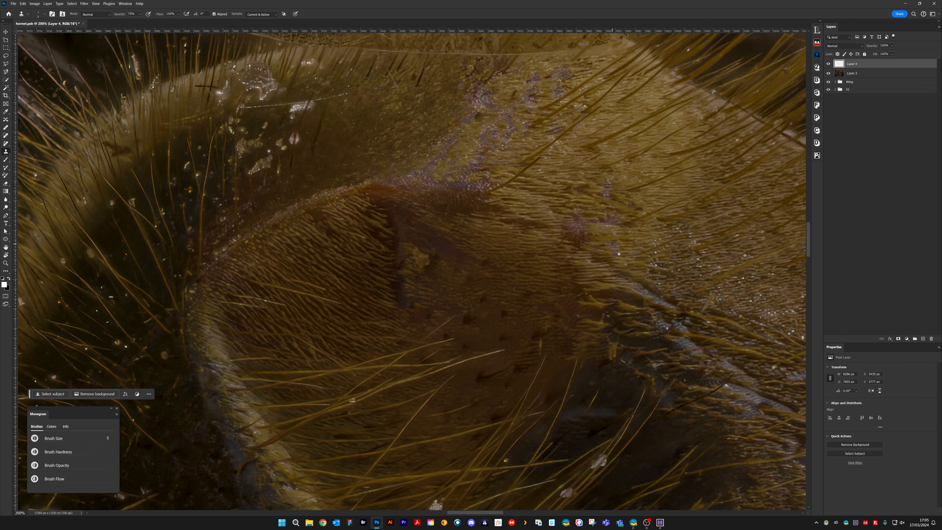
Clone out the yellow flake on the dark purplish-brown area below the curved ridge
{"action": "left_click_drag", "start_coordinate": [541, 288], "coordinate": [597, 240]}
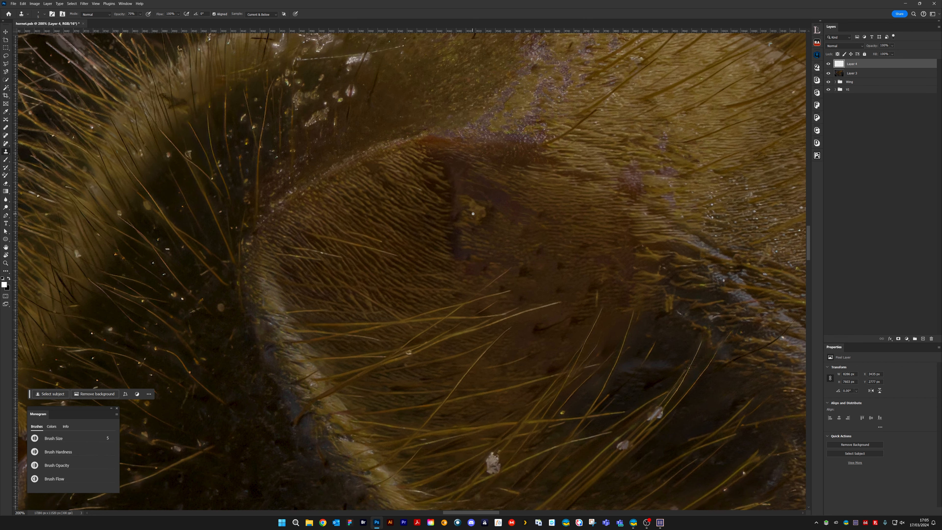
{"action": "left_click_drag", "start_coordinate": [471, 210], "coordinate": [487, 211]}
{"action": "left_click_drag", "start_coordinate": [434, 254], "coordinate": [527, 221]}
{"action": "left_click_drag", "start_coordinate": [384, 145], "coordinate": [358, 190]}
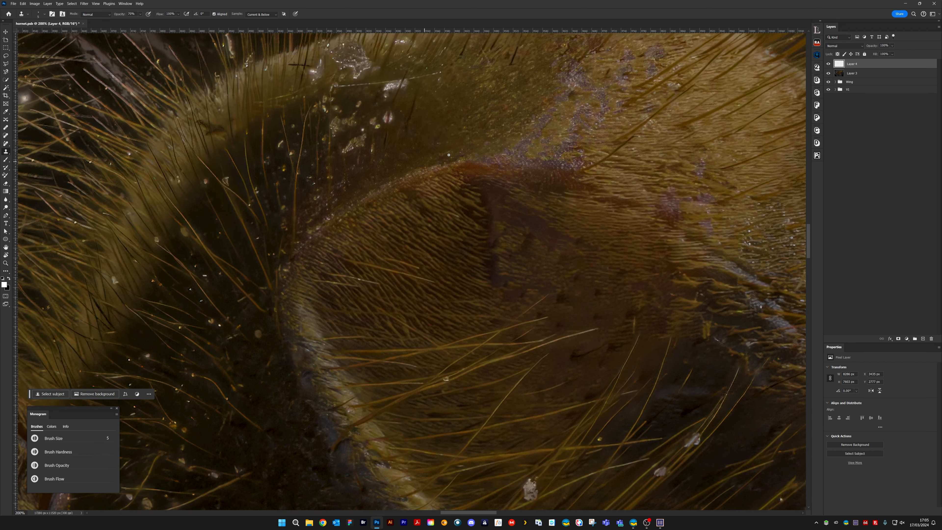
View the hornet's whole body and toggle Layer 4's visibility to compare the retouching with the original
{"action": "key", "text": "ctrl+minus"}
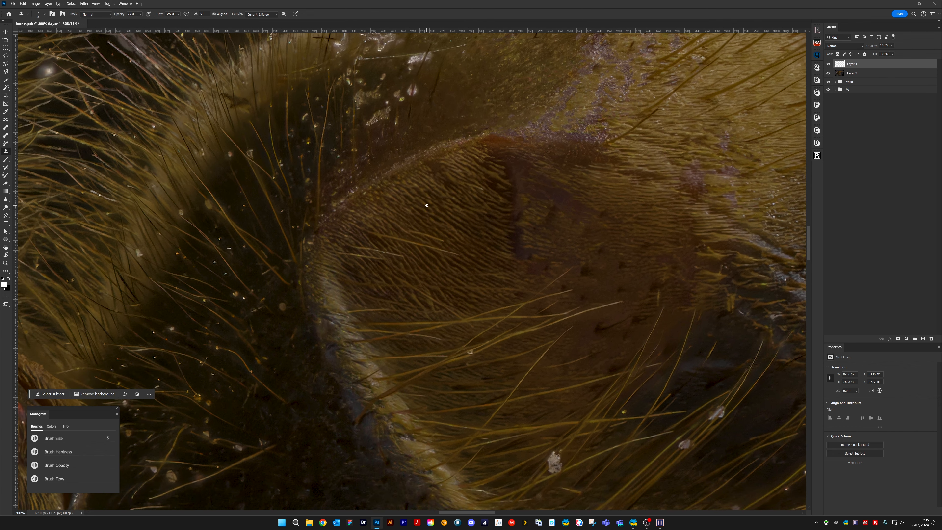
{"action": "key", "text": "ctrl+minus"}
{"action": "key", "text": "ctrl+minus"}
{"action": "key", "text": "ctrl+minus"}
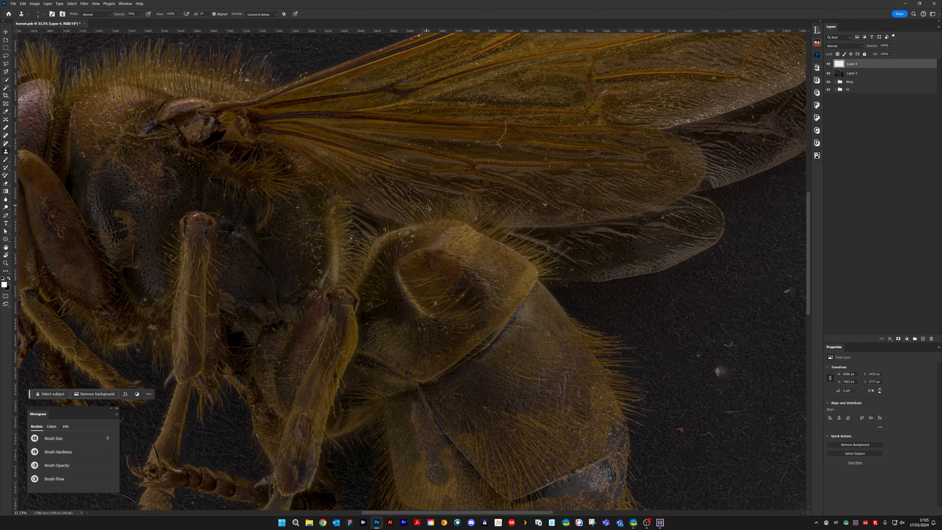
{"action": "left_click", "coordinate": [829, 65]}
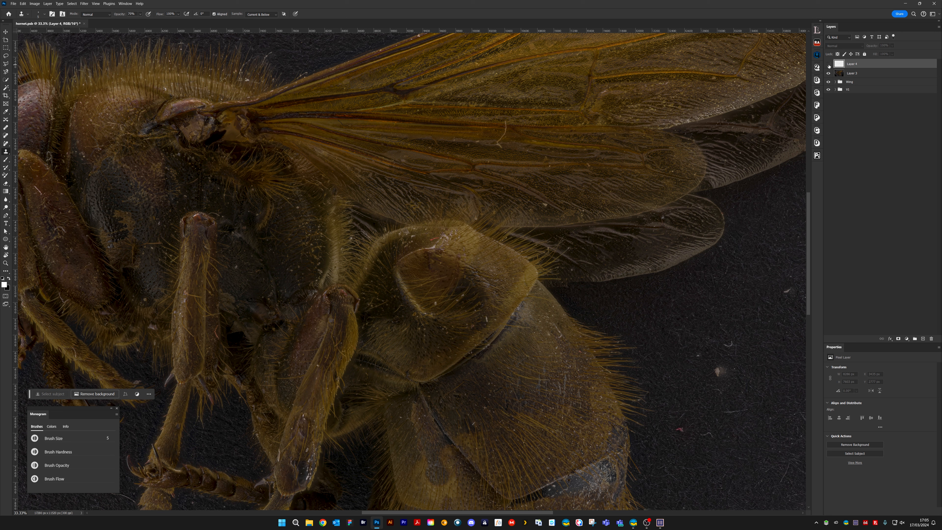
{"action": "left_click", "coordinate": [828, 64]}
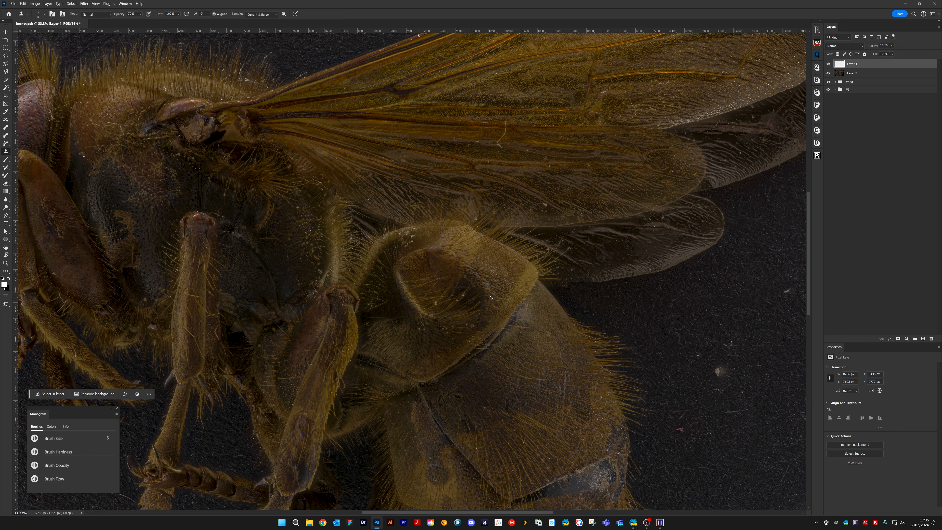
{"action": "left_click_drag", "start_coordinate": [491, 315], "coordinate": [570, 238]}
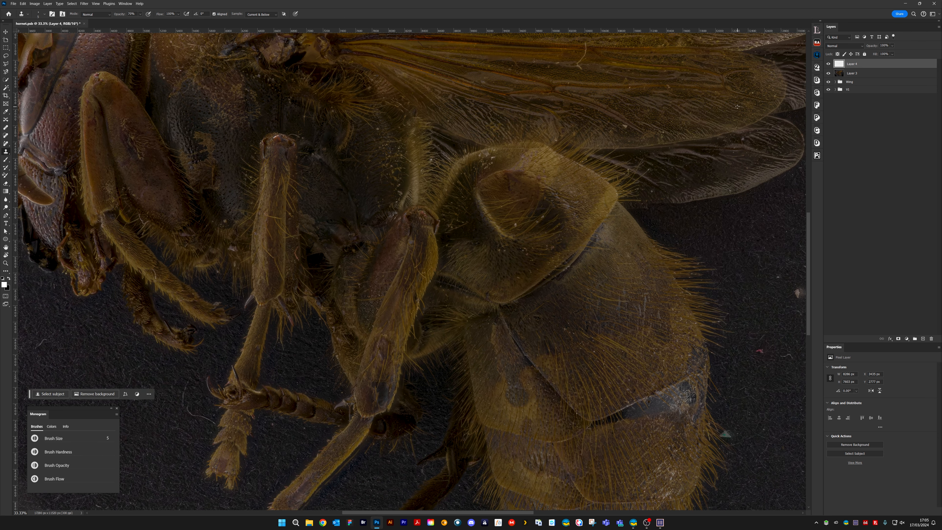
{"action": "key", "text": "ctrl+minus"}
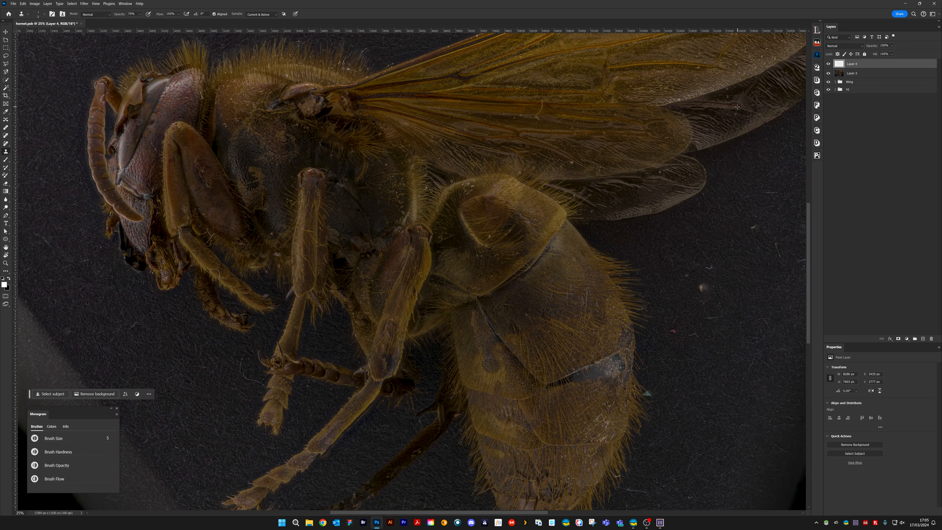
{"action": "left_click", "coordinate": [827, 65]}
{"action": "left_click", "coordinate": [827, 64]}
{"action": "left_click", "coordinate": [828, 65]}
{"action": "left_click", "coordinate": [827, 65]}
{"action": "left_click", "coordinate": [828, 65]}
{"action": "left_click", "coordinate": [828, 65]}
Enlarge the clone brush, set opacity to 80%, and clone out pale specks along the upper dark hairy hollow
{"action": "mouse_move", "coordinate": [506, 254]}
{"action": "left_mouse_down"}
{"action": "mouse_move", "coordinate": [459, 267]}
{"action": "mouse_move", "coordinate": [431, 288]}
{"action": "mouse_move", "coordinate": [449, 323]}
{"action": "mouse_move", "coordinate": [743, 396]}
{"action": "left_mouse_up"}
{"action": "scroll", "coordinate": [449, 322], "scroll_direction": "up", "scroll_amount": 3}
{"action": "key", "text": "ctrl+plus"}
{"action": "key", "text": "ctrl+plus"}
{"action": "key", "text": "]"}
{"action": "key", "text": "]"}
{"action": "key", "text": "]"}
{"action": "key", "text": "]"}
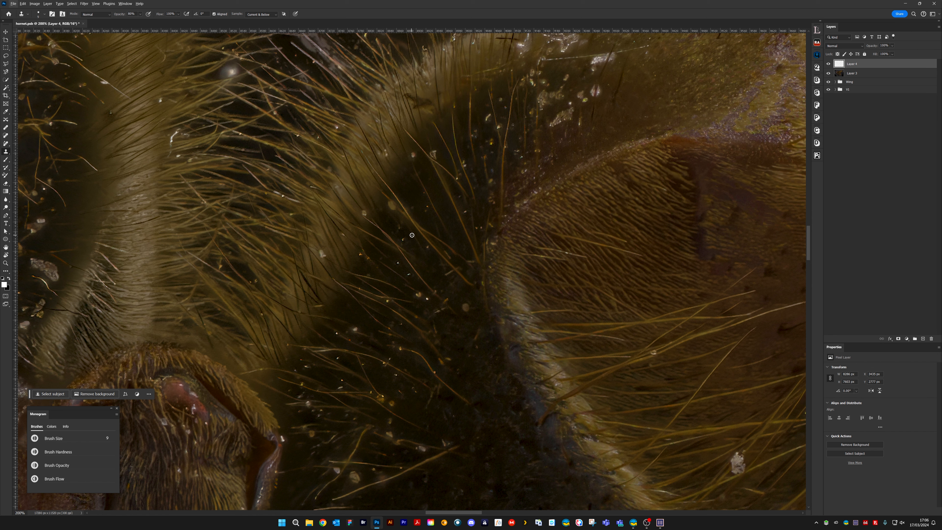
{"action": "key", "text": "8"}
{"action": "left_click", "coordinate": [383, 215], "text": "alt"}
{"action": "left_click_drag", "start_coordinate": [387, 205], "coordinate": [393, 208]}
{"action": "mouse_move", "coordinate": [491, 153]}
{"action": "left_mouse_down"}
{"action": "mouse_move", "coordinate": [393, 222]}
{"action": "mouse_move", "coordinate": [396, 231]}
{"action": "left_mouse_up"}
{"action": "left_click", "coordinate": [387, 233], "text": "alt"}
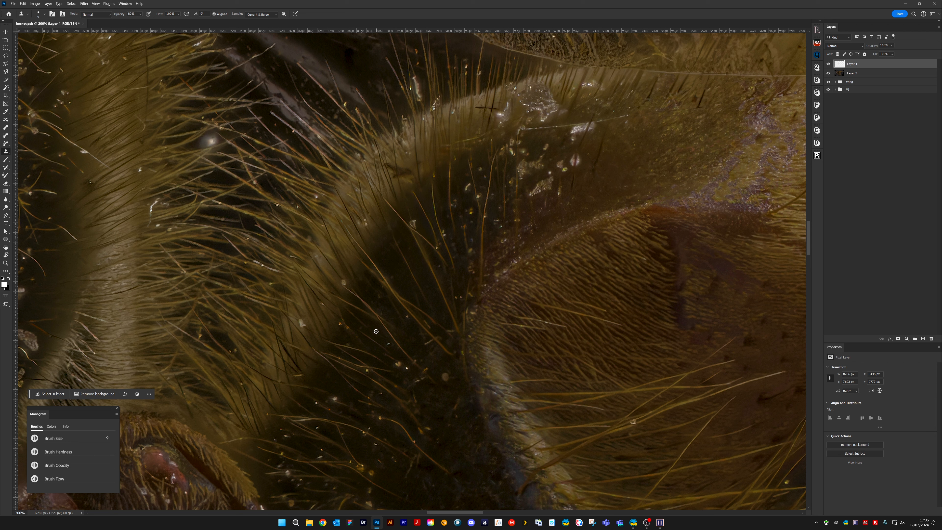
Clone out further pale specks among the thin hairs lower in the dark hollow
{"action": "left_click", "coordinate": [389, 344]}
{"action": "left_click_drag", "start_coordinate": [382, 334], "coordinate": [455, 245]}
{"action": "left_click", "coordinate": [407, 317]}
{"action": "key", "text": "space"}
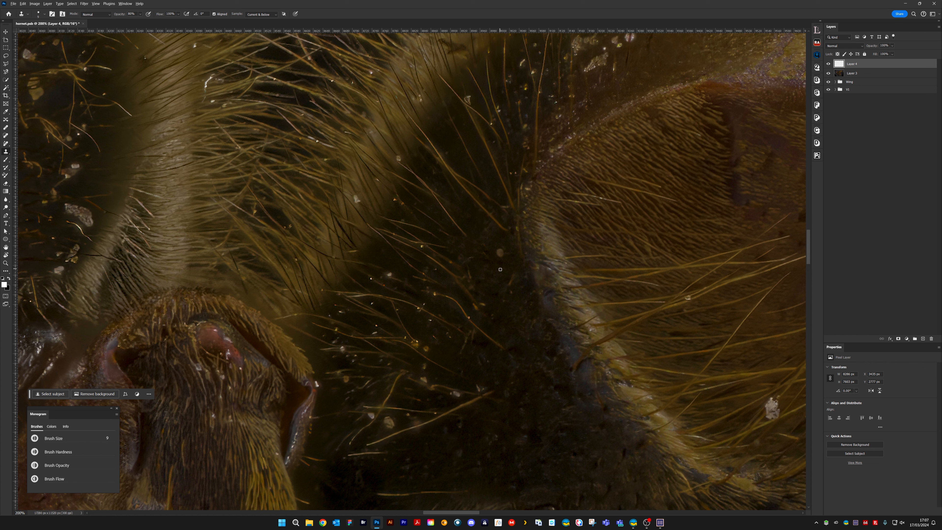
Clone out the round pale spot and neighbouring specks on the dark hollow beside the curved ridge
{"action": "left_click", "coordinate": [500, 253]}
{"action": "mouse_move", "coordinate": [512, 277]}
{"action": "left_mouse_down"}
{"action": "mouse_move", "coordinate": [504, 212]}
{"action": "mouse_move", "coordinate": [481, 208]}
{"action": "mouse_move", "coordinate": [471, 257]}
{"action": "left_mouse_up"}
{"action": "left_click", "coordinate": [473, 239]}
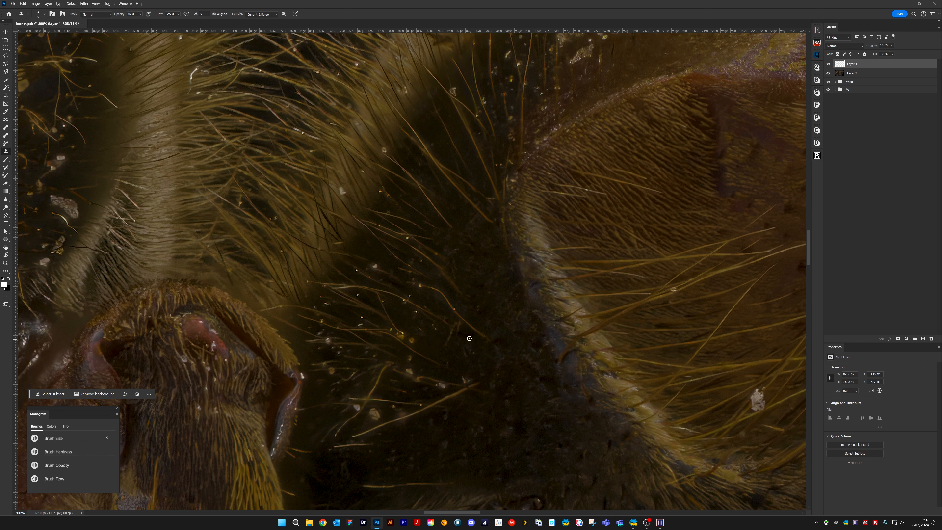
{"action": "left_click_drag", "start_coordinate": [443, 373], "coordinate": [510, 230]}
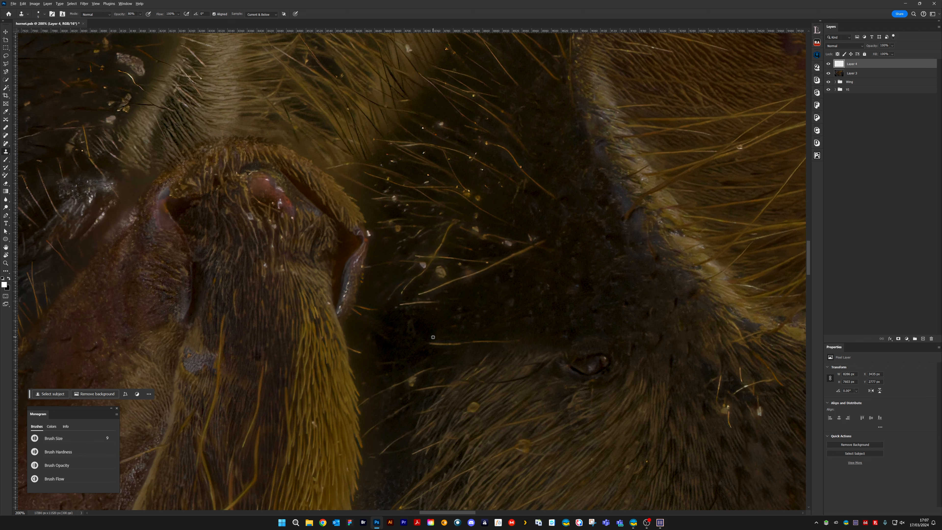
Clone out the thin horizontal hairs at the base of the dark hollow and the tip of the long diagonal hair
{"action": "left_click_drag", "start_coordinate": [435, 343], "coordinate": [469, 341]}
{"action": "mouse_move", "coordinate": [450, 327]}
{"action": "left_mouse_down"}
{"action": "mouse_move", "coordinate": [465, 322]}
{"action": "mouse_move", "coordinate": [458, 312]}
{"action": "left_mouse_up"}
{"action": "left_click", "coordinate": [475, 309], "text": "alt"}
{"action": "mouse_move", "coordinate": [401, 304]}
{"action": "left_mouse_down"}
{"action": "mouse_move", "coordinate": [435, 304]}
{"action": "mouse_move", "coordinate": [403, 305]}
{"action": "left_mouse_up"}
{"action": "mouse_move", "coordinate": [531, 250]}
{"action": "left_mouse_down"}
{"action": "mouse_move", "coordinate": [550, 244]}
{"action": "mouse_move", "coordinate": [537, 241]}
{"action": "left_mouse_up"}
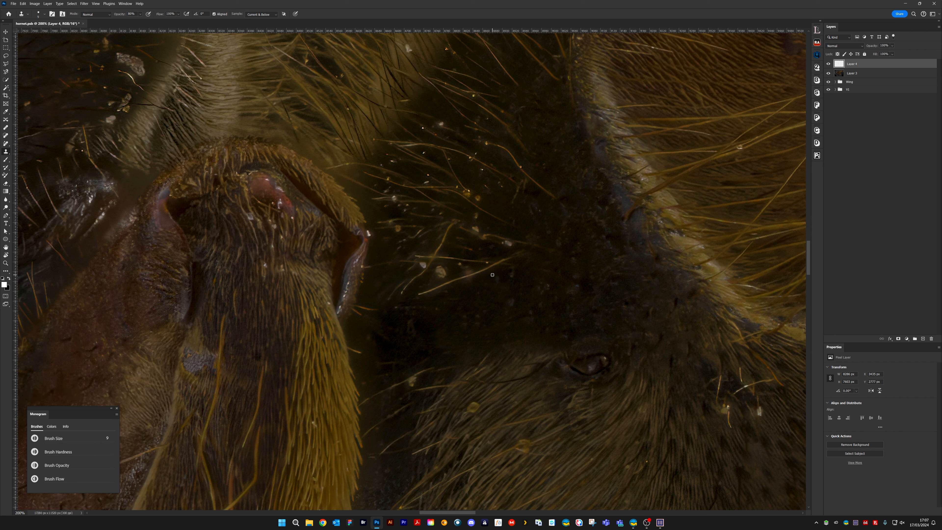
Clone out the rest of the long diagonal hair and the yellow spot on the brown hairy surface below
{"action": "left_click_drag", "start_coordinate": [495, 266], "coordinate": [419, 297]}
{"action": "left_click", "coordinate": [450, 290], "text": "alt"}
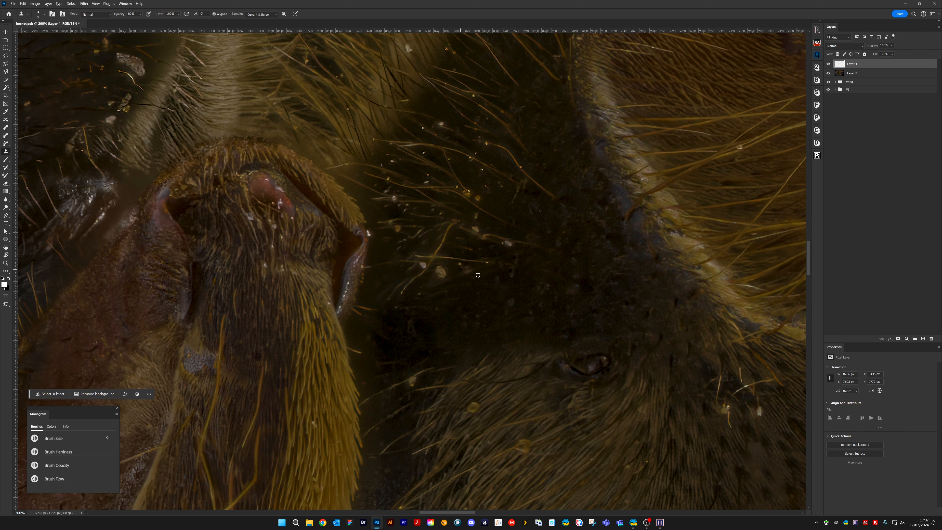
{"action": "mouse_move", "coordinate": [479, 272]}
{"action": "left_mouse_down"}
{"action": "mouse_move", "coordinate": [448, 289]}
{"action": "mouse_move", "coordinate": [458, 280]}
{"action": "left_mouse_up"}
{"action": "left_click_drag", "start_coordinate": [400, 343], "coordinate": [482, 227]}
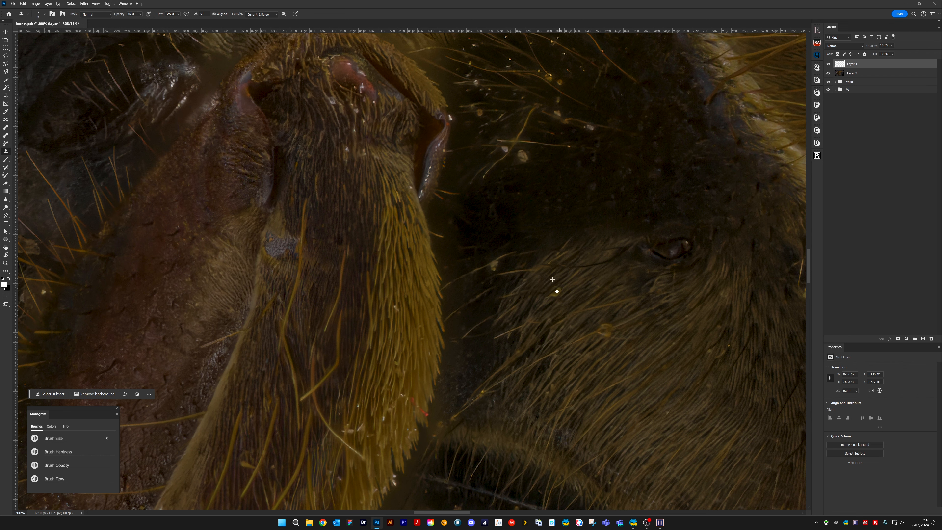
{"action": "left_click_drag", "start_coordinate": [557, 296], "coordinate": [526, 278]}
Enlarge the clone brush to 10 and clone dark background over the stray hair in the gap beside the yellow-haired leg
{"action": "key", "text": "bracketright"}
{"action": "key", "text": "bracketright"}
{"action": "key", "text": "bracketright"}
{"action": "key", "text": "bracketright"}
{"action": "key", "text": "bracketright"}
{"action": "key", "text": "bracketright"}
{"action": "key", "text": "bracketright"}
{"action": "key", "text": "bracketright"}
{"action": "key", "text": "bracketright"}
{"action": "key", "text": "bracketright"}
{"action": "key", "text": "bracketright"}
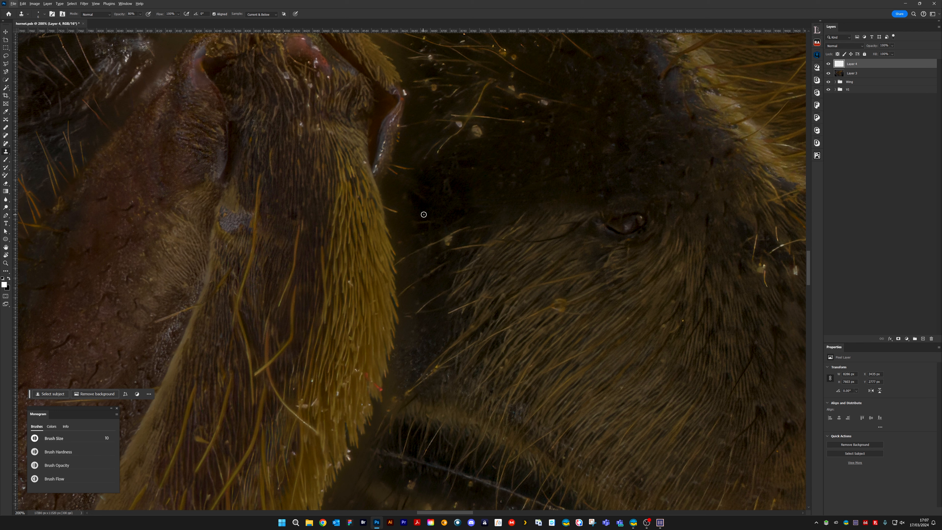
{"action": "left_click_drag", "start_coordinate": [398, 227], "coordinate": [391, 221]}
{"action": "left_click", "coordinate": [423, 206], "text": "alt"}
Shrink the clone brush and clone out the orange hair tip sticking out from the leg's yellow edge
{"action": "key", "text": "bracketleft"}
{"action": "key", "text": "bracketleft"}
{"action": "key", "text": "bracketleft"}
{"action": "key", "text": "bracketleft"}
{"action": "key", "text": "ctrl+plus"}
{"action": "key", "text": "ctrl+plus"}
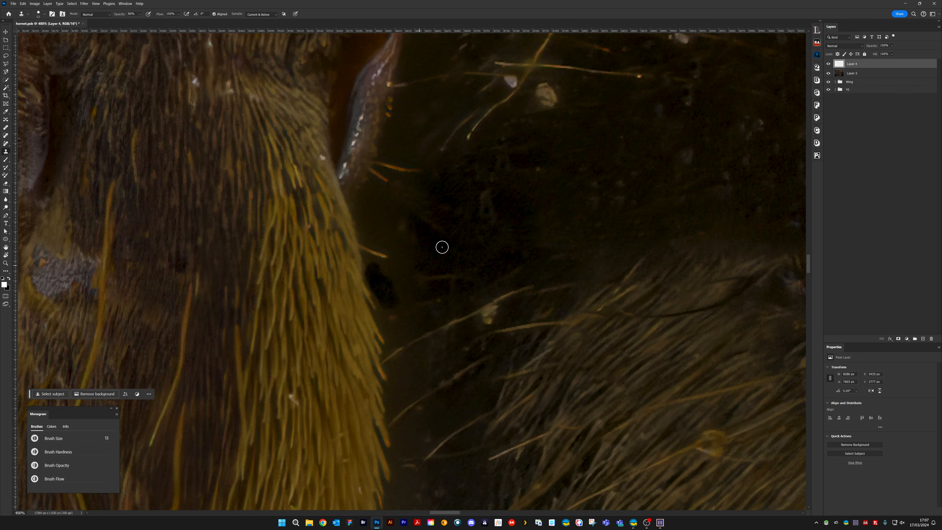
{"action": "key", "text": "bracketleft"}
{"action": "key", "text": "bracketleft"}
{"action": "key", "text": "bracketleft"}
{"action": "key", "text": "bracketleft"}
{"action": "key", "text": "bracketleft"}
{"action": "left_click", "coordinate": [479, 243], "text": "alt"}
{"action": "key", "text": "bracketleft"}
{"action": "key", "text": "bracketleft"}
{"action": "key", "text": "bracketleft"}
{"action": "mouse_move", "coordinate": [365, 256]}
{"action": "left_mouse_down"}
{"action": "mouse_move", "coordinate": [365, 265]}
{"action": "mouse_move", "coordinate": [364, 247]}
{"action": "mouse_move", "coordinate": [367, 260]}
{"action": "left_mouse_up"}
Enlarge the clone brush and cover the gap along the leg's upper edge with dark background
{"action": "key", "text": "bracketright"}
{"action": "key", "text": "bracketright"}
{"action": "key", "text": "bracketright"}
{"action": "key", "text": "bracketright"}
{"action": "key", "text": "bracketright"}
{"action": "key", "text": "bracketright"}
{"action": "key", "text": "bracketright"}
{"action": "key", "text": "bracketright"}
{"action": "key", "text": "bracketright"}
{"action": "key", "text": "bracketright"}
{"action": "key", "text": "bracketright"}
{"action": "mouse_move", "coordinate": [374, 189]}
{"action": "left_mouse_down"}
{"action": "mouse_move", "coordinate": [366, 239]}
{"action": "mouse_move", "coordinate": [370, 189]}
{"action": "mouse_move", "coordinate": [379, 221]}
{"action": "mouse_move", "coordinate": [381, 205]}
{"action": "mouse_move", "coordinate": [388, 216]}
{"action": "mouse_move", "coordinate": [372, 252]}
{"action": "left_mouse_up"}
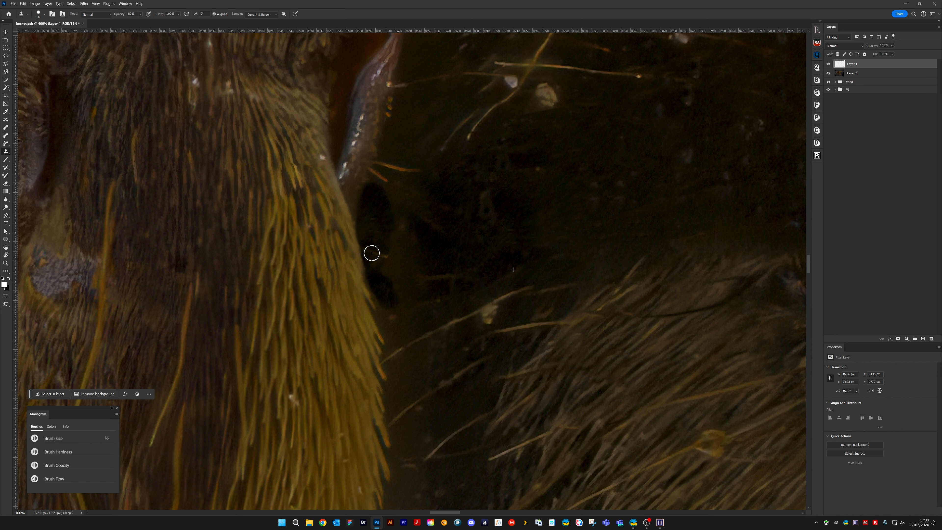
{"action": "left_click_drag", "start_coordinate": [396, 215], "coordinate": [372, 267]}
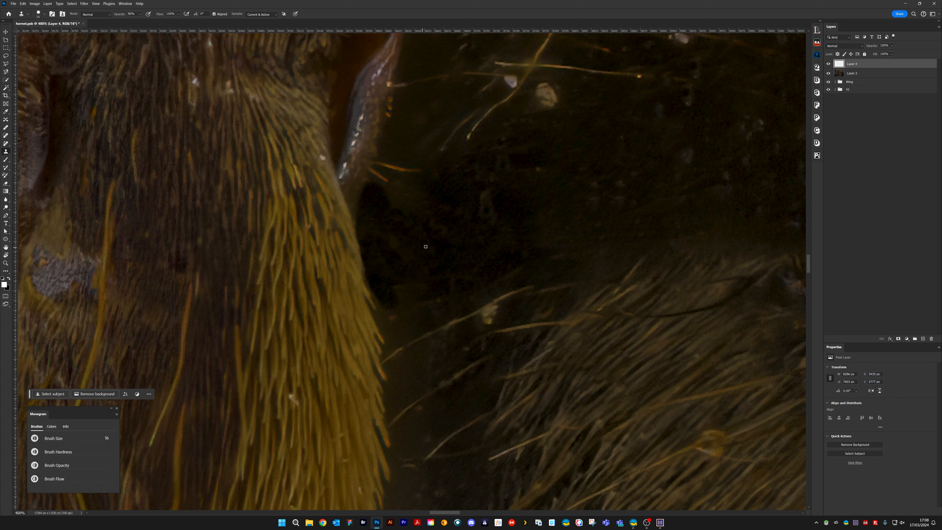
Undo the last clone stroke and blend the dark patch beside the leg at 30% opacity
{"action": "key", "text": "ctrl+z"}
{"action": "key", "text": "3"}
{"action": "left_click", "coordinate": [373, 234], "text": "alt"}
{"action": "left_click_drag", "start_coordinate": [363, 199], "coordinate": [364, 225]}
{"action": "mouse_move", "coordinate": [363, 188]}
{"action": "left_mouse_down"}
{"action": "mouse_move", "coordinate": [368, 229]}
{"action": "mouse_move", "coordinate": [384, 204]}
{"action": "left_mouse_up"}
Set the clone opacity to 80% with a larger brush and clone out the pale speck on the fine hairs beside the leg
{"action": "key", "text": "bracketright"}
{"action": "key", "text": "8"}
{"action": "left_click", "coordinate": [481, 280]}
{"action": "left_click_drag", "start_coordinate": [531, 287], "coordinate": [488, 316]}
{"action": "left_click_drag", "start_coordinate": [387, 244], "coordinate": [442, 172]}
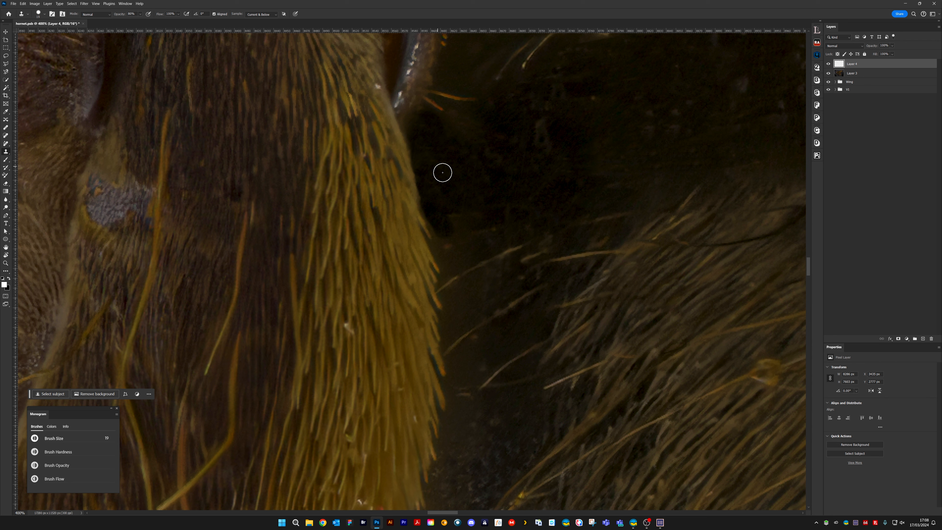
Shrink the clone brush and clean up the dark fringe along the leg's yellow hair tips
{"action": "key", "text": "bracketleft"}
{"action": "key", "text": "bracketleft"}
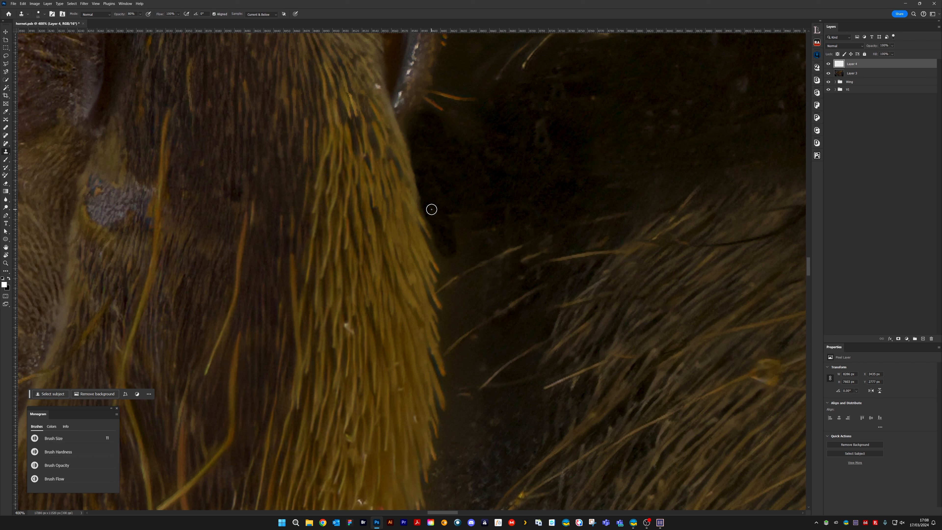
{"action": "key", "text": "bracketleft"}
{"action": "key", "text": "bracketleft"}
{"action": "key", "text": "bracketleft"}
{"action": "key", "text": "bracketleft"}
{"action": "key", "text": "bracketleft"}
{"action": "key", "text": "bracketleft"}
{"action": "key", "text": "bracketleft"}
{"action": "key", "text": "bracketleft"}
{"action": "left_click", "coordinate": [430, 244], "text": "alt"}
{"action": "mouse_move", "coordinate": [430, 242]}
{"action": "left_mouse_down"}
{"action": "mouse_move", "coordinate": [436, 261]}
{"action": "mouse_move", "coordinate": [435, 239]}
{"action": "left_mouse_up"}
{"action": "left_click", "coordinate": [437, 261], "text": "alt"}
{"action": "mouse_move", "coordinate": [420, 196]}
{"action": "left_mouse_down"}
{"action": "mouse_move", "coordinate": [422, 229]}
{"action": "mouse_move", "coordinate": [449, 271]}
{"action": "left_mouse_up"}
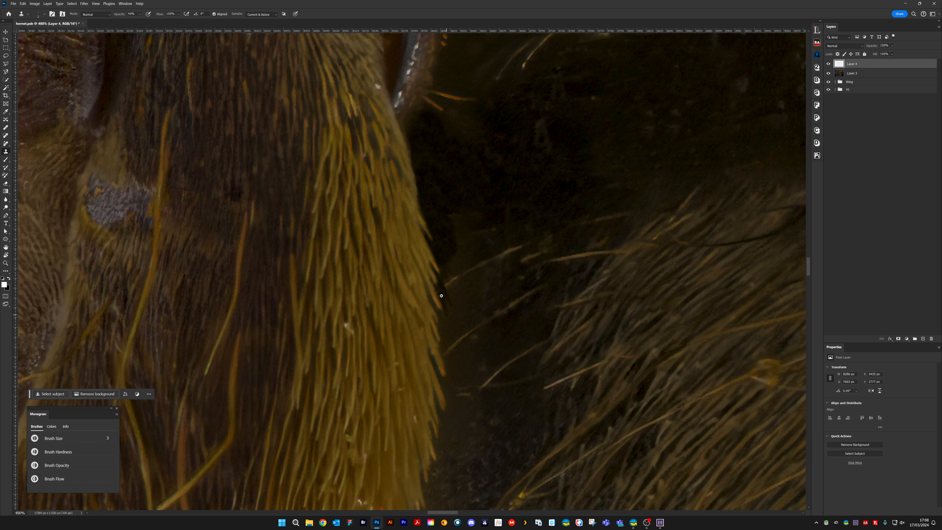
Resize the clone brush and smooth the uneven dark background in the gap next to the leg
{"action": "key", "text": "bracketleft"}
{"action": "key", "text": "bracketleft"}
{"action": "key", "text": "bracketright"}
{"action": "key", "text": "bracketright"}
{"action": "key", "text": "bracketright"}
{"action": "key", "text": "bracketright"}
{"action": "key", "text": "bracketright"}
{"action": "key", "text": "bracketright"}
{"action": "key", "text": "bracketright"}
{"action": "key", "text": "bracketright"}
{"action": "key", "text": "bracketright"}
{"action": "key", "text": "bracketright"}
{"action": "key", "text": "bracketright"}
{"action": "left_click", "coordinate": [447, 194], "text": "alt"}
{"action": "mouse_move", "coordinate": [451, 218]}
{"action": "left_mouse_down"}
{"action": "mouse_move", "coordinate": [461, 223]}
{"action": "mouse_move", "coordinate": [478, 188]}
{"action": "mouse_move", "coordinate": [454, 264]}
{"action": "mouse_move", "coordinate": [498, 226]}
{"action": "left_mouse_up"}
{"action": "key", "text": "bracketleft"}
{"action": "key", "text": "bracketleft"}
Set the clone opacity to 80%, shrink the brush, and clone out bright specks among the hairs on the reddish-brown upper thorax
{"action": "key", "text": "ctrl+minus"}
{"action": "key", "text": "ctrl+minus"}
{"action": "key", "text": "ctrl+minus"}
{"action": "key", "text": "ctrl+minus"}
{"action": "key", "text": "ctrl+minus"}
{"action": "key", "text": "ctrl+minus"}
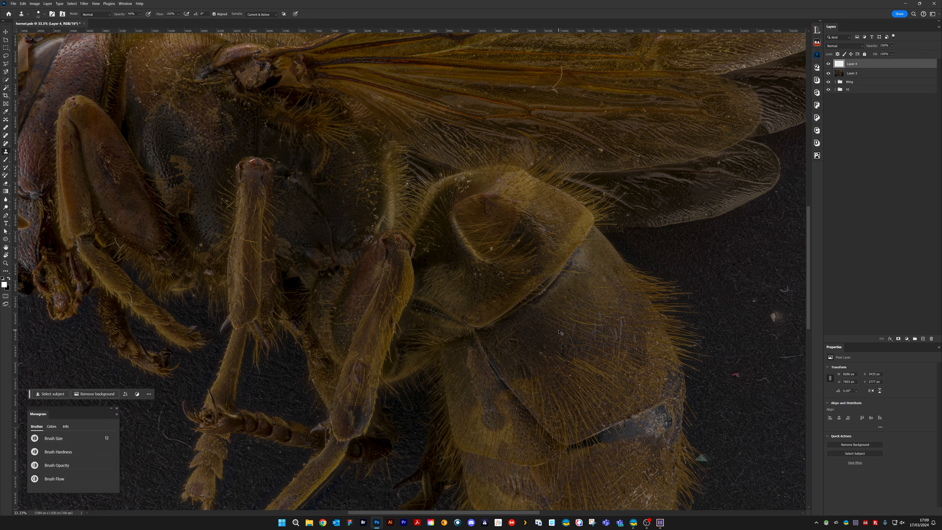
{"action": "key", "text": "ctrl+plus"}
{"action": "key", "text": "ctrl+plus"}
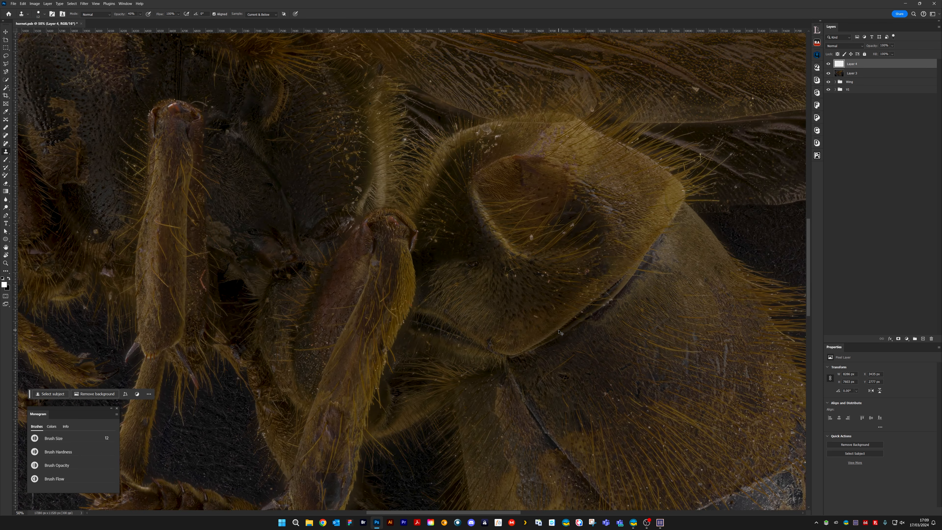
{"action": "key", "text": "ctrl+plus"}
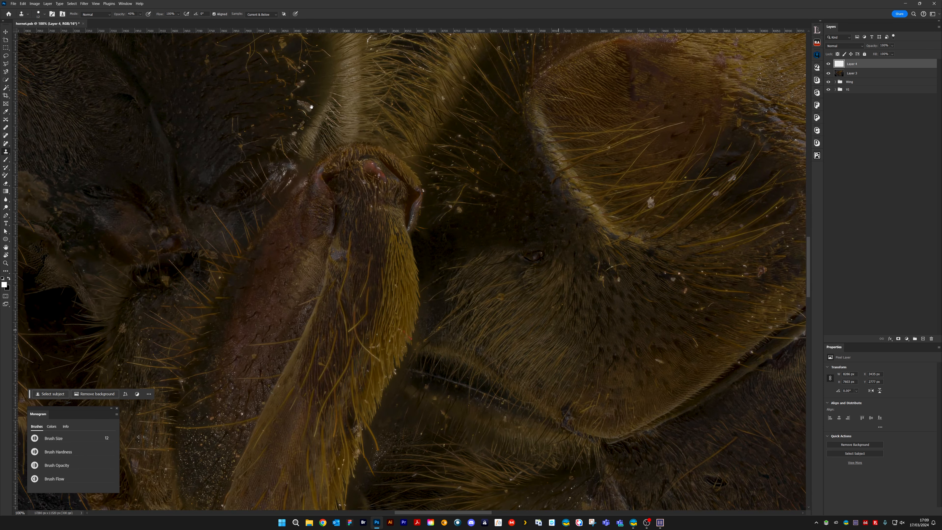
{"action": "mouse_move", "coordinate": [312, 107]}
{"action": "left_mouse_down"}
{"action": "mouse_move", "coordinate": [440, 256]}
{"action": "mouse_move", "coordinate": [718, 503]}
{"action": "left_mouse_up"}
{"action": "key", "text": "ctrl+plus"}
{"action": "key", "text": "8"}
{"action": "key", "text": "["}
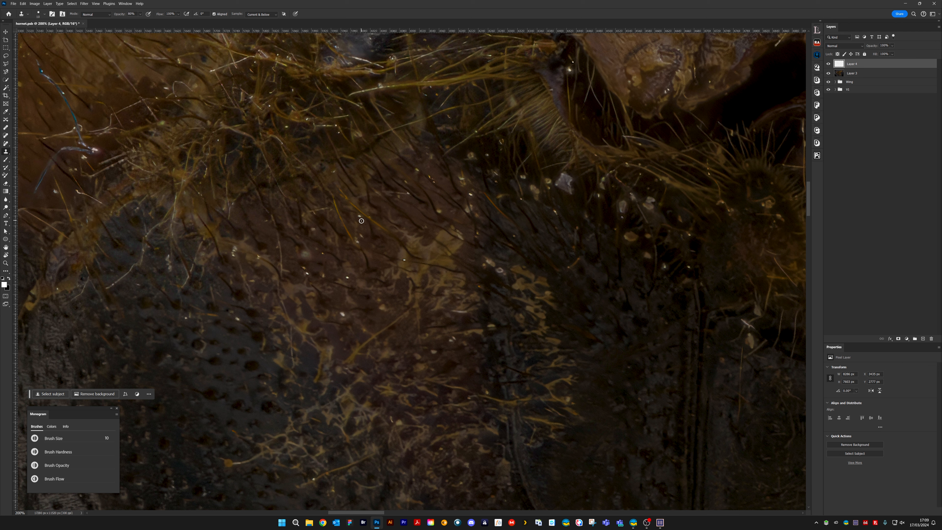
{"action": "left_click", "coordinate": [358, 220], "text": "alt"}
{"action": "left_click", "coordinate": [359, 217]}
{"action": "left_click", "coordinate": [368, 237], "text": "alt"}
{"action": "left_click", "coordinate": [361, 236]}
{"action": "left_click", "coordinate": [359, 242]}
Clone out the bright specks around the yellow patch on the upper thorax
{"action": "left_click", "coordinate": [432, 180]}
{"action": "left_click", "coordinate": [439, 210]}
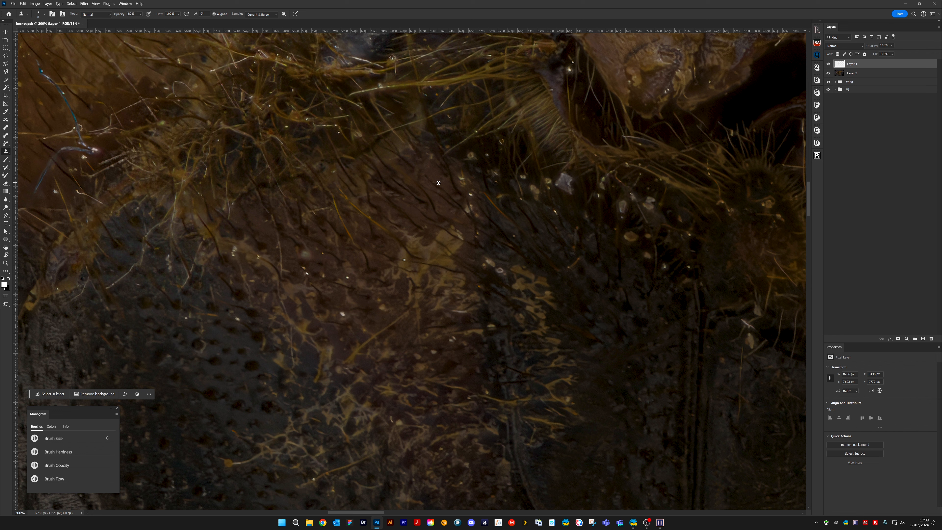
{"action": "left_click", "coordinate": [405, 258]}
Clone out the small bright specks on the dark pitted area of the thorax
{"action": "left_click_drag", "start_coordinate": [325, 262], "coordinate": [407, 229]}
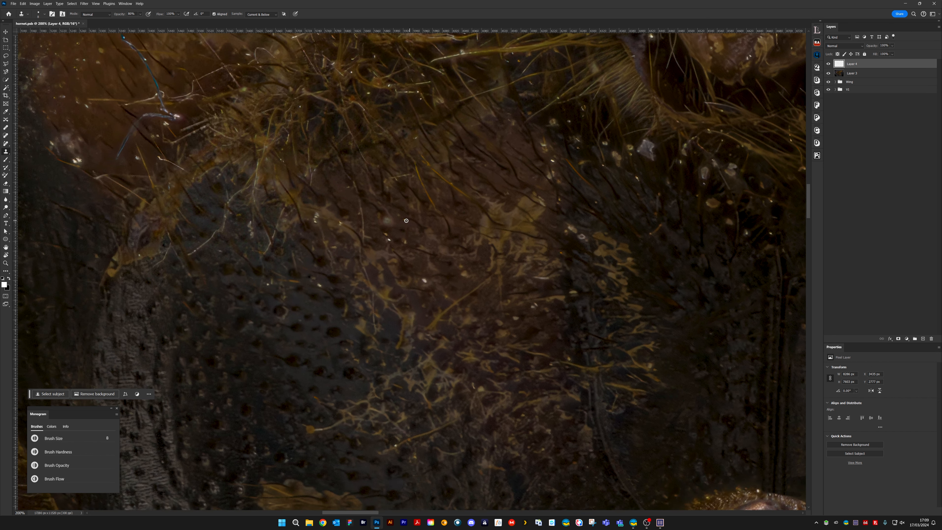
{"action": "left_click_drag", "start_coordinate": [304, 273], "coordinate": [399, 283]}
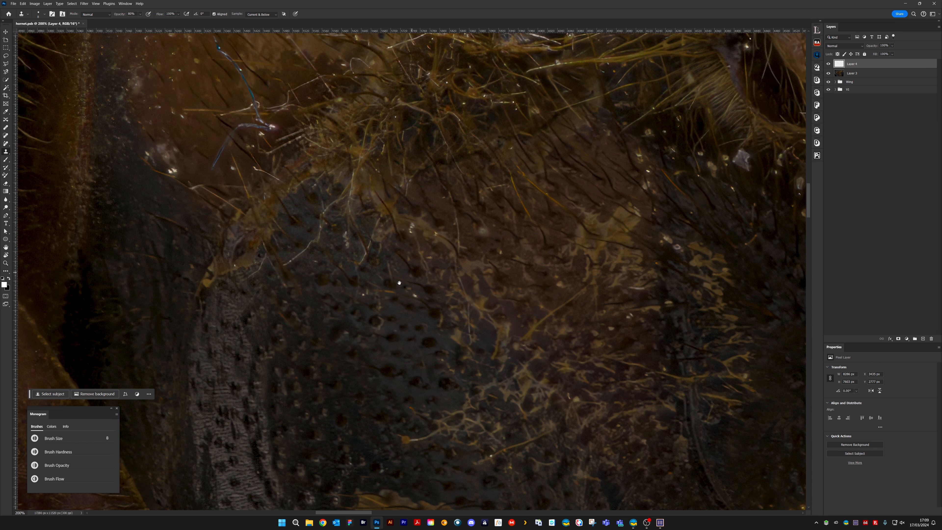
{"action": "left_click", "coordinate": [415, 295]}
{"action": "left_click", "coordinate": [394, 293]}
{"action": "left_click", "coordinate": [395, 309], "text": "alt"}
Enlarge the clone brush to 10 and clone out the yellow knob at the end of the branching fibres
{"action": "key", "text": "bracketright"}
{"action": "key", "text": "bracketright"}
{"action": "mouse_move", "coordinate": [470, 440]}
{"action": "left_mouse_down"}
{"action": "mouse_move", "coordinate": [389, 265]}
{"action": "mouse_move", "coordinate": [370, 322]}
{"action": "left_mouse_up"}
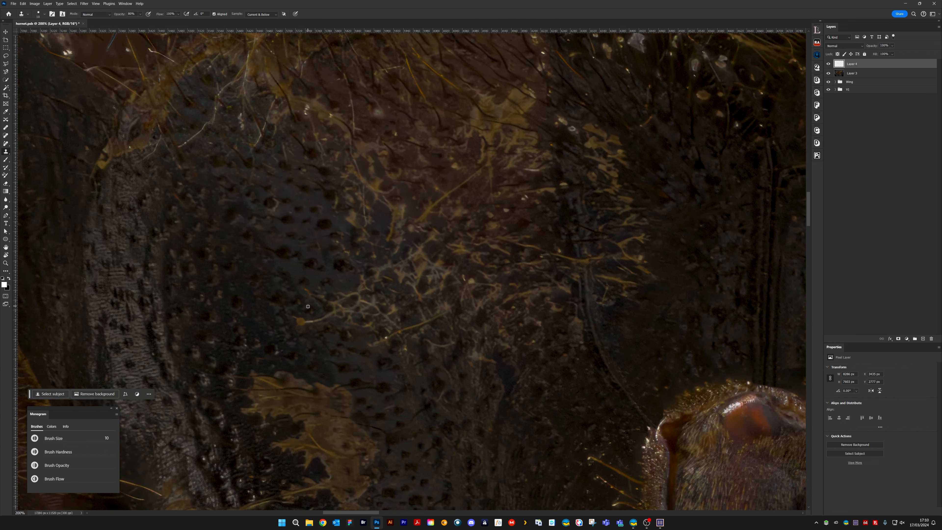
{"action": "left_click", "coordinate": [290, 303], "text": "alt"}
{"action": "left_click_drag", "start_coordinate": [302, 320], "coordinate": [299, 304]}
{"action": "left_click", "coordinate": [315, 287], "text": "alt"}
{"action": "mouse_move", "coordinate": [415, 268]}
{"action": "left_mouse_down"}
{"action": "mouse_move", "coordinate": [412, 322]}
{"action": "mouse_move", "coordinate": [300, 263]}
{"action": "left_mouse_up"}
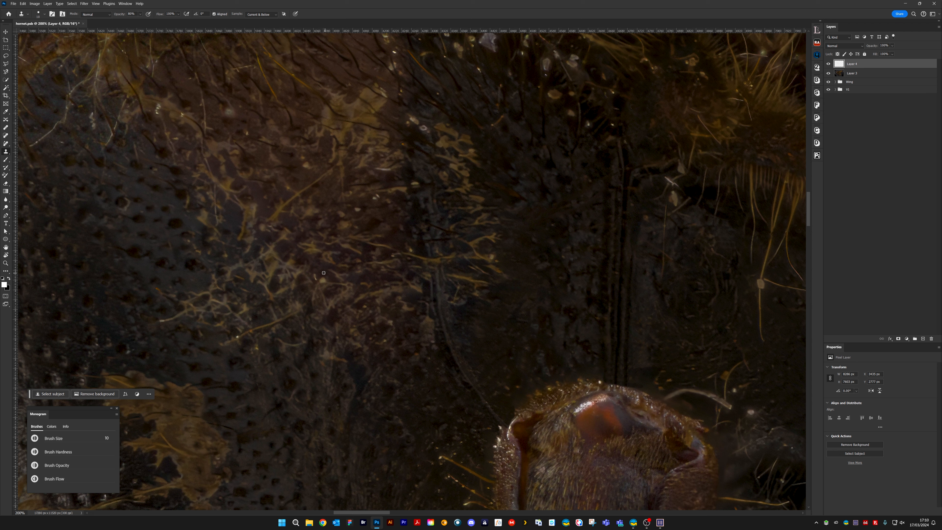
Clone out small pale specks among the branching yellow markings on the purplish-brown thorax
{"action": "mouse_move", "coordinate": [344, 284]}
{"action": "left_mouse_down"}
{"action": "mouse_move", "coordinate": [327, 275]}
{"action": "mouse_move", "coordinate": [341, 275]}
{"action": "mouse_move", "coordinate": [327, 259]}
{"action": "mouse_move", "coordinate": [314, 276]}
{"action": "mouse_move", "coordinate": [333, 285]}
{"action": "mouse_move", "coordinate": [338, 273]}
{"action": "mouse_move", "coordinate": [329, 272]}
{"action": "mouse_move", "coordinate": [345, 284]}
{"action": "left_mouse_up"}
{"action": "left_click", "coordinate": [329, 279], "text": "alt"}
{"action": "left_click", "coordinate": [315, 270], "text": "alt"}
{"action": "left_click", "coordinate": [329, 272], "text": "alt"}
Clone out the marks beside the dark seam at the edge of the yellow markings
{"action": "scroll", "coordinate": [415, 215], "scroll_direction": "up", "scroll_amount": 3}
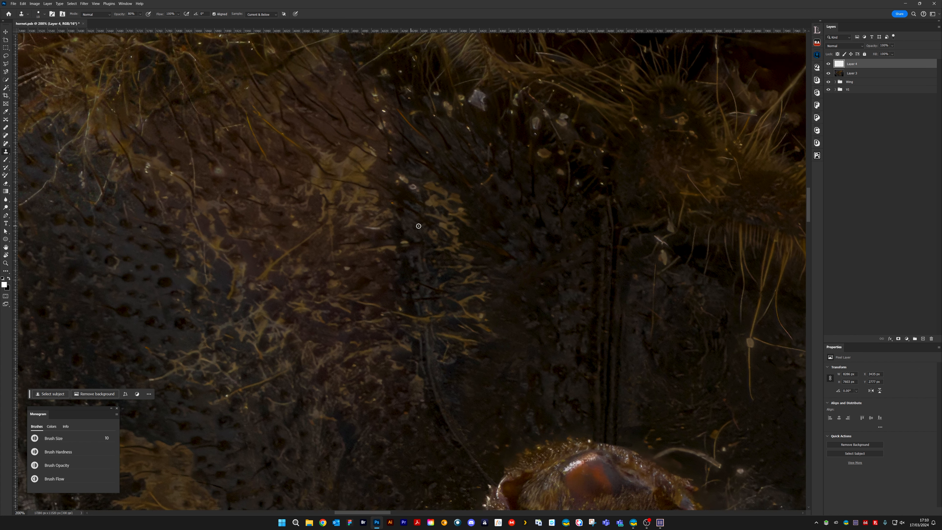
{"action": "left_click", "coordinate": [403, 264], "text": "alt"}
{"action": "left_click_drag", "start_coordinate": [402, 243], "coordinate": [407, 244]}
{"action": "mouse_move", "coordinate": [494, 232]}
{"action": "left_mouse_down"}
{"action": "mouse_move", "coordinate": [427, 218]}
{"action": "mouse_move", "coordinate": [440, 223]}
{"action": "left_mouse_up"}
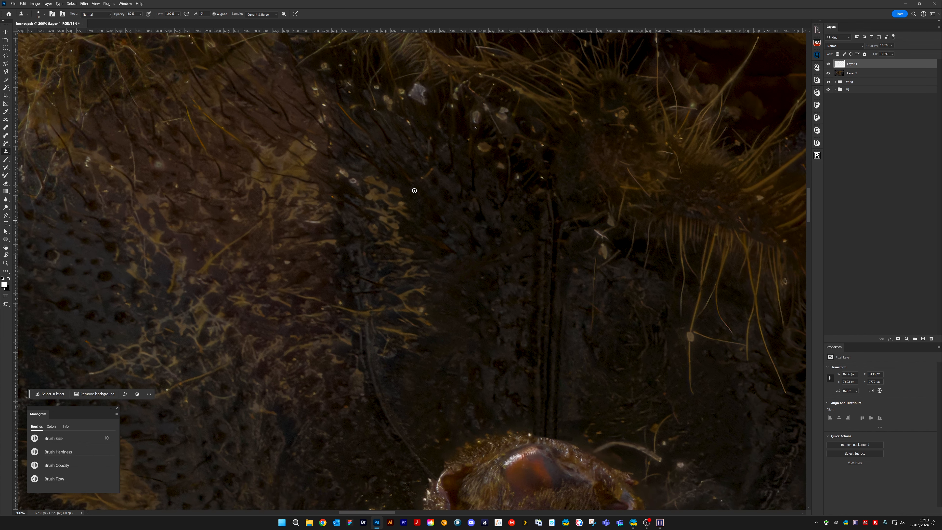
Clone out the pale ring-shaped specks above the yellow branching markings near the seam
{"action": "left_click", "coordinate": [341, 187], "text": "alt"}
{"action": "left_click_drag", "start_coordinate": [344, 175], "coordinate": [356, 181]}
{"action": "left_click", "coordinate": [349, 180], "text": "alt"}
{"action": "left_click", "coordinate": [359, 185]}
{"action": "mouse_move", "coordinate": [514, 175]}
{"action": "left_mouse_down"}
{"action": "mouse_move", "coordinate": [405, 278]}
{"action": "mouse_move", "coordinate": [393, 269]}
{"action": "mouse_move", "coordinate": [395, 251]}
{"action": "mouse_move", "coordinate": [380, 265]}
{"action": "left_mouse_up"}
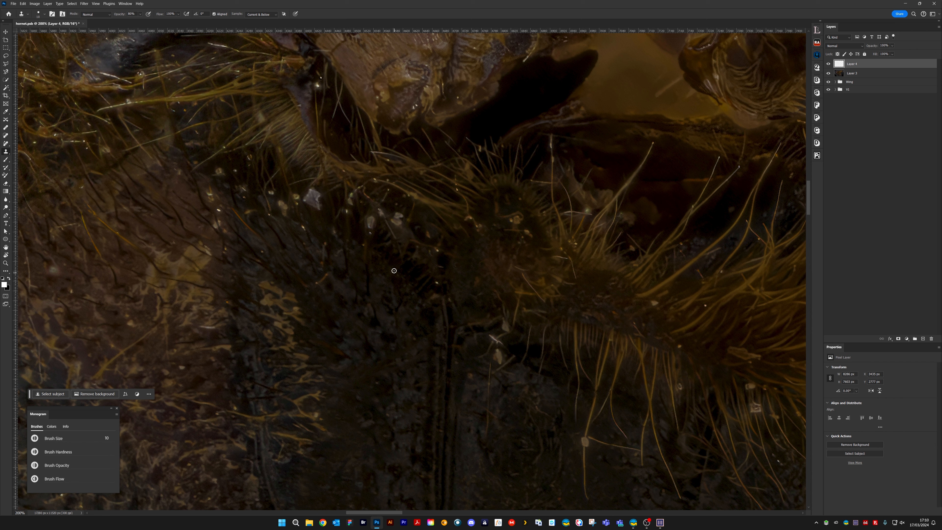